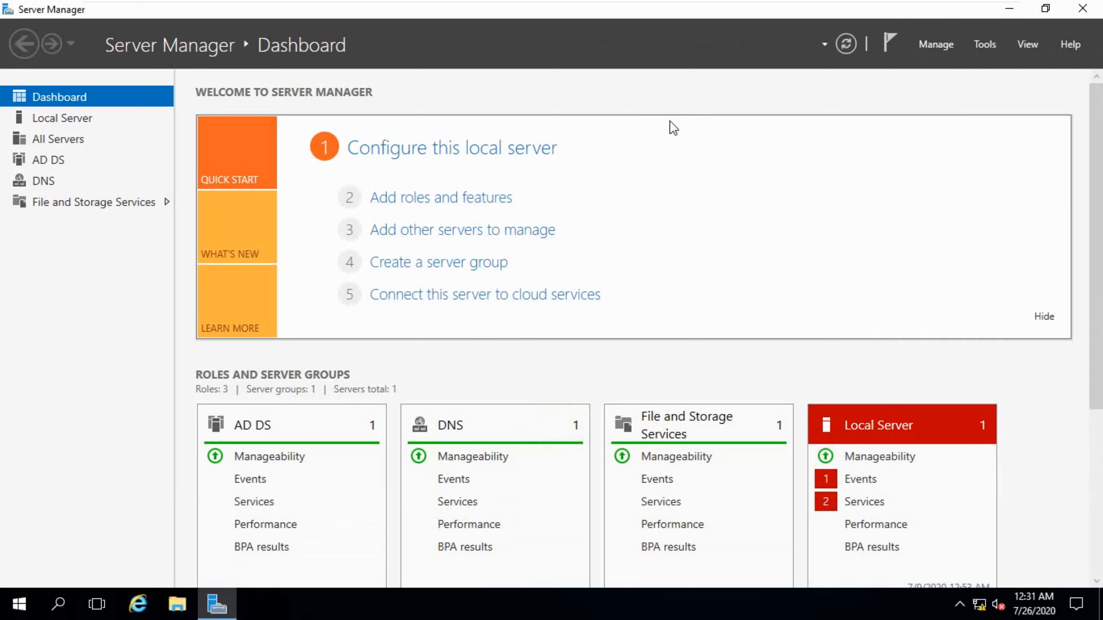
Start the Add Roles and Features wizard and advance to server role selection for the local server.
left_click(935, 44)
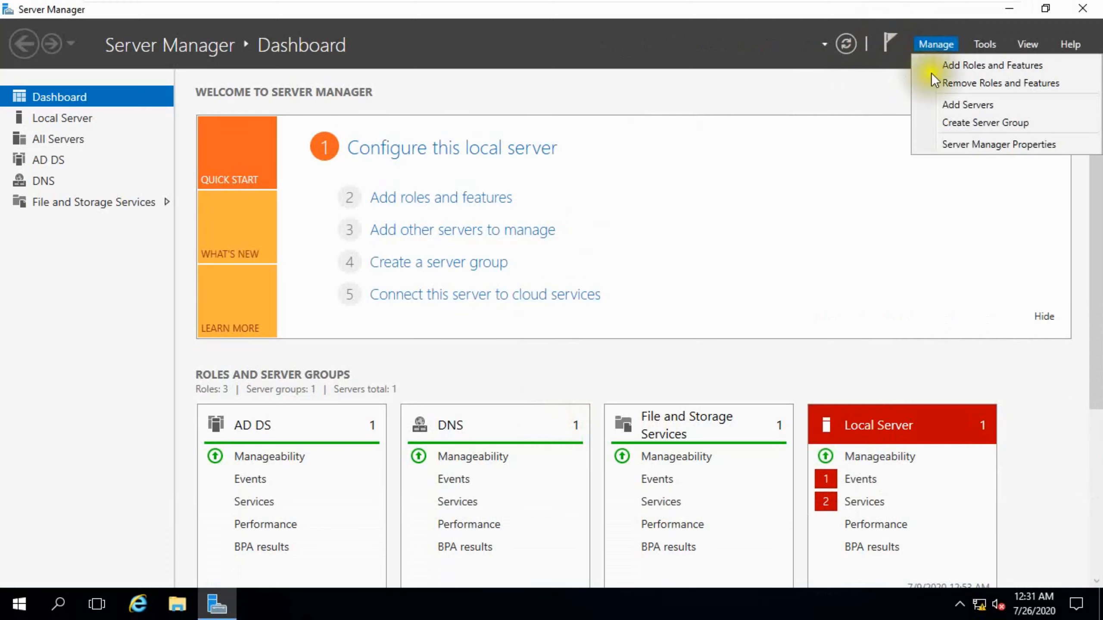
left_click(944, 59)
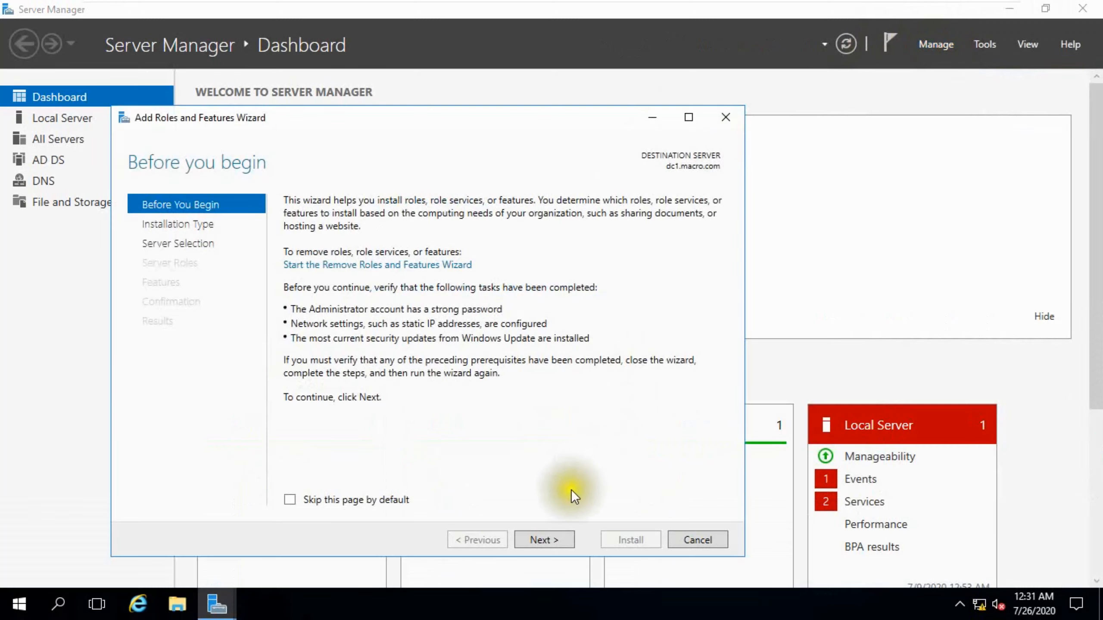
left_click(545, 540)
left_click(544, 539)
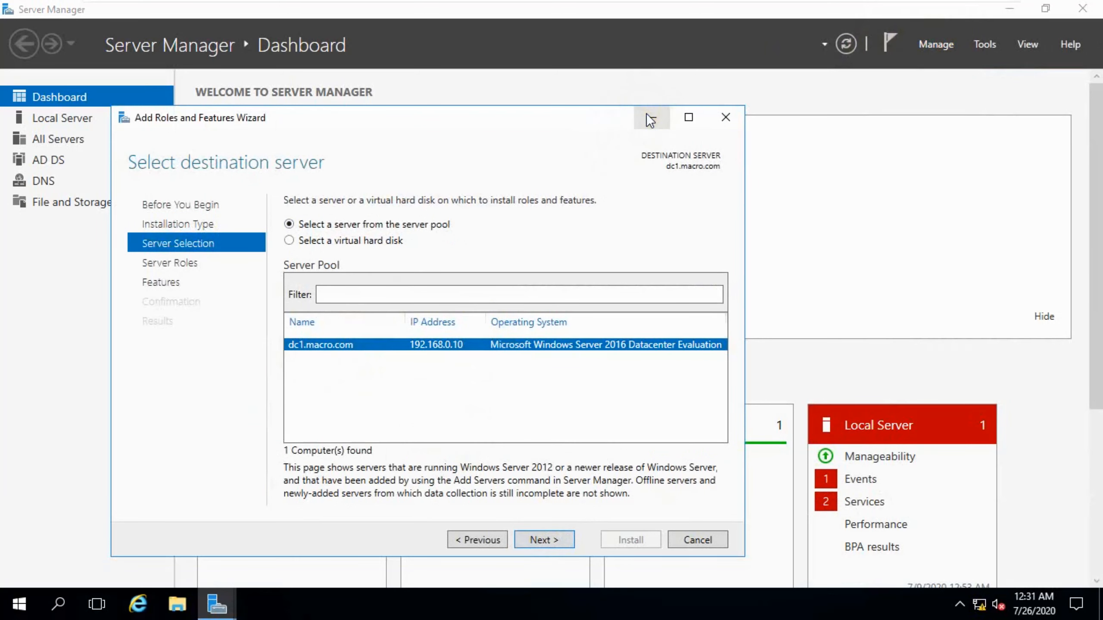
left_click(535, 539)
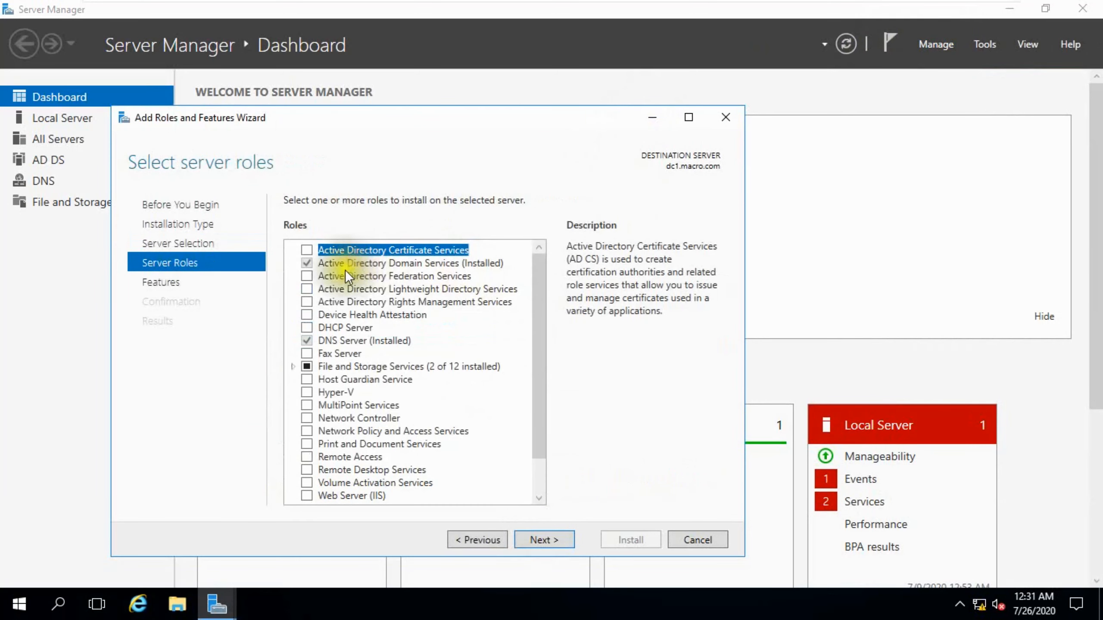
Select the Active Directory Certificate Services role with its required management tools and advance to its role services.
left_click(307, 250)
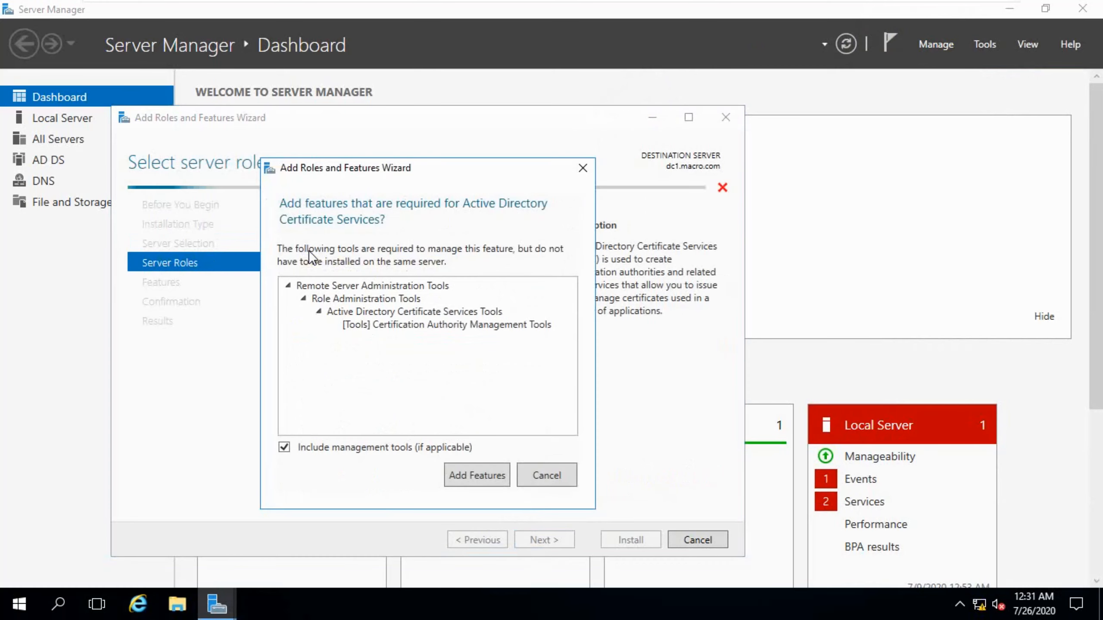
left_click(457, 475)
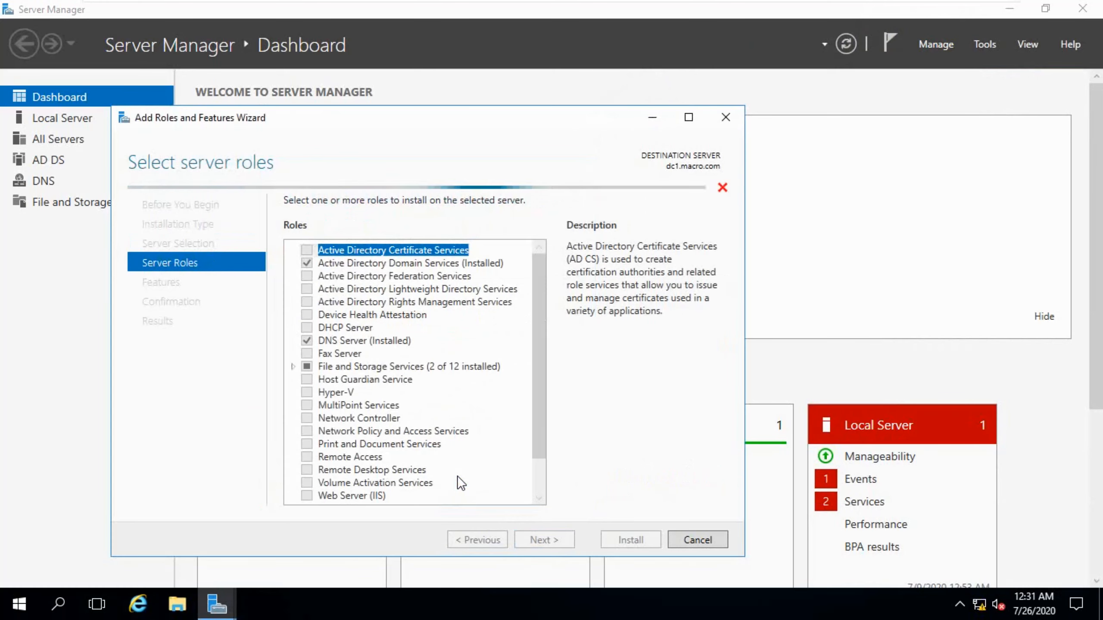
left_click(544, 543)
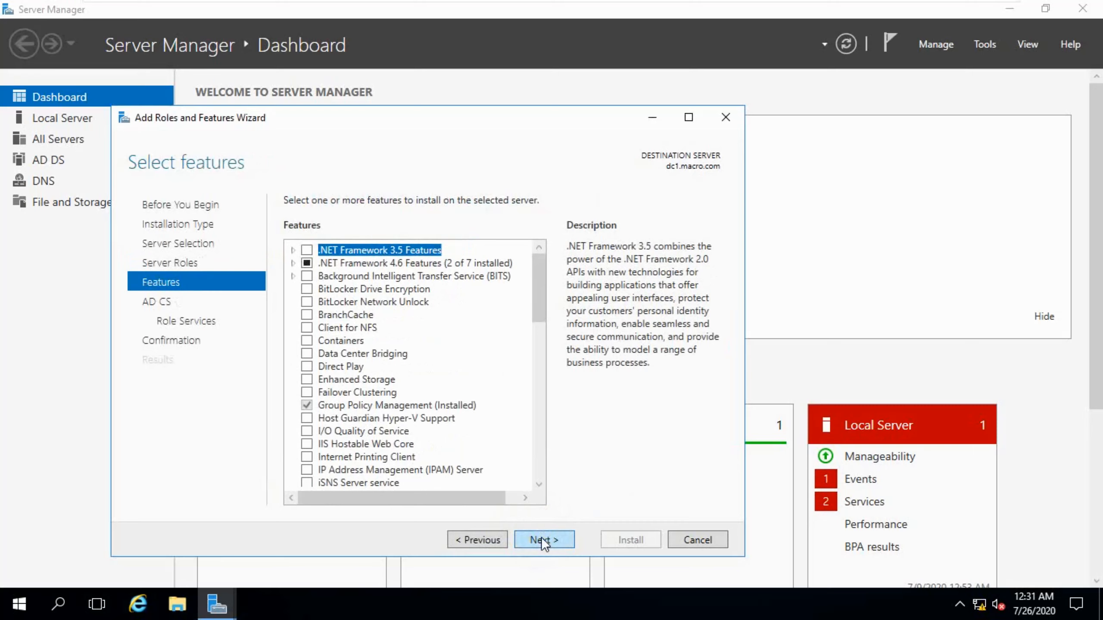
left_click(541, 537)
left_click(541, 537)
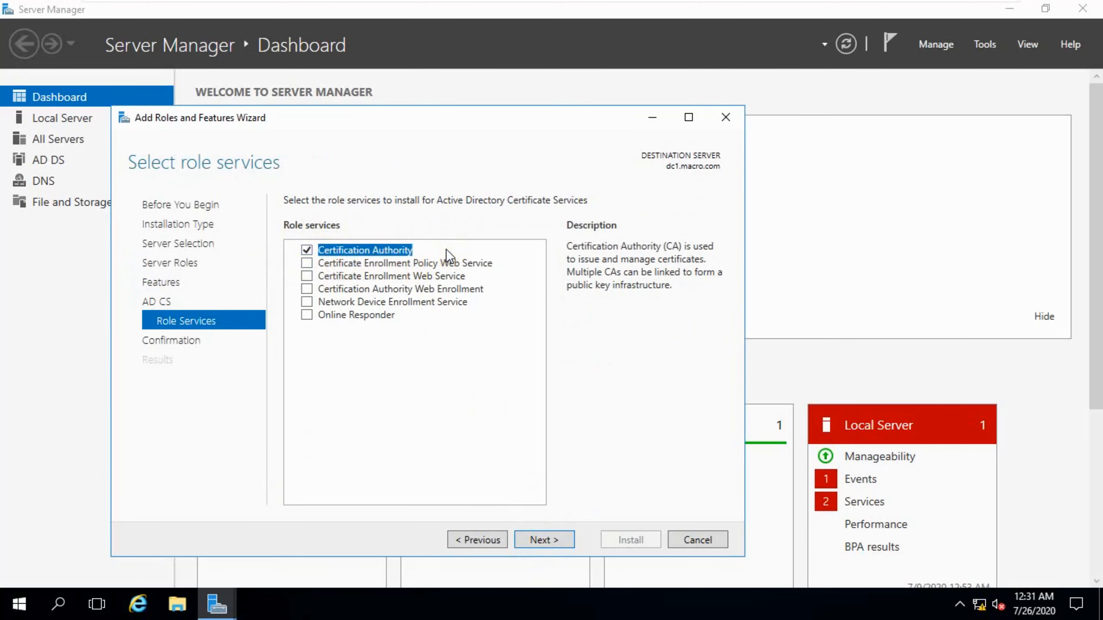
Add Certificate Enrollment Policy Web Service, Certificate Enrollment Web Service and Certification Authority Web Enrollment, accepting the required features.
left_click(308, 264)
left_click(458, 473)
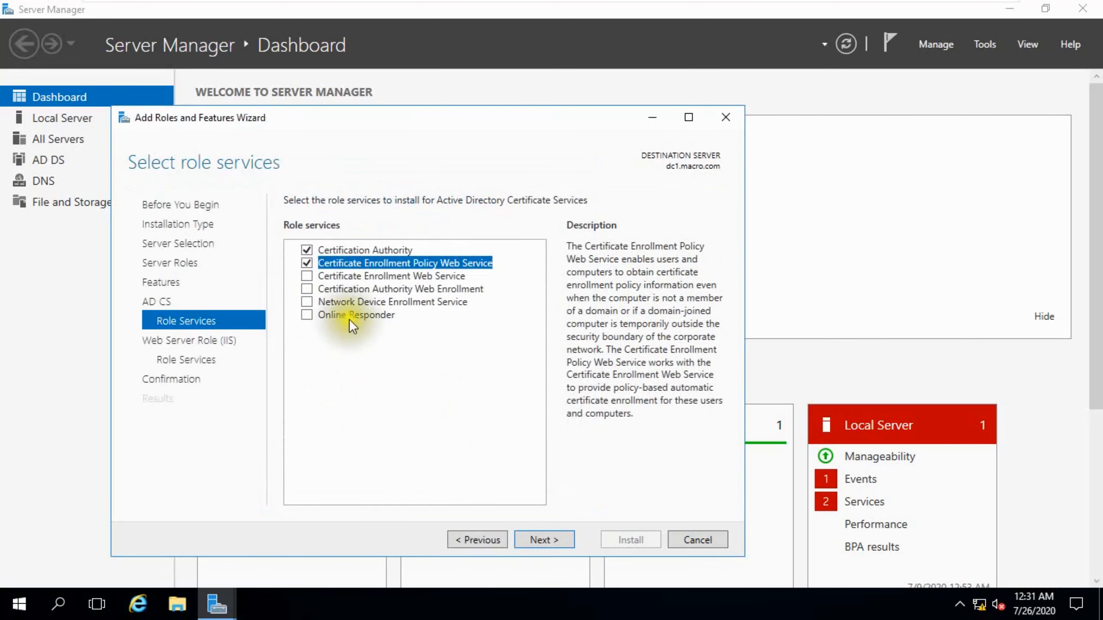
left_click(308, 277)
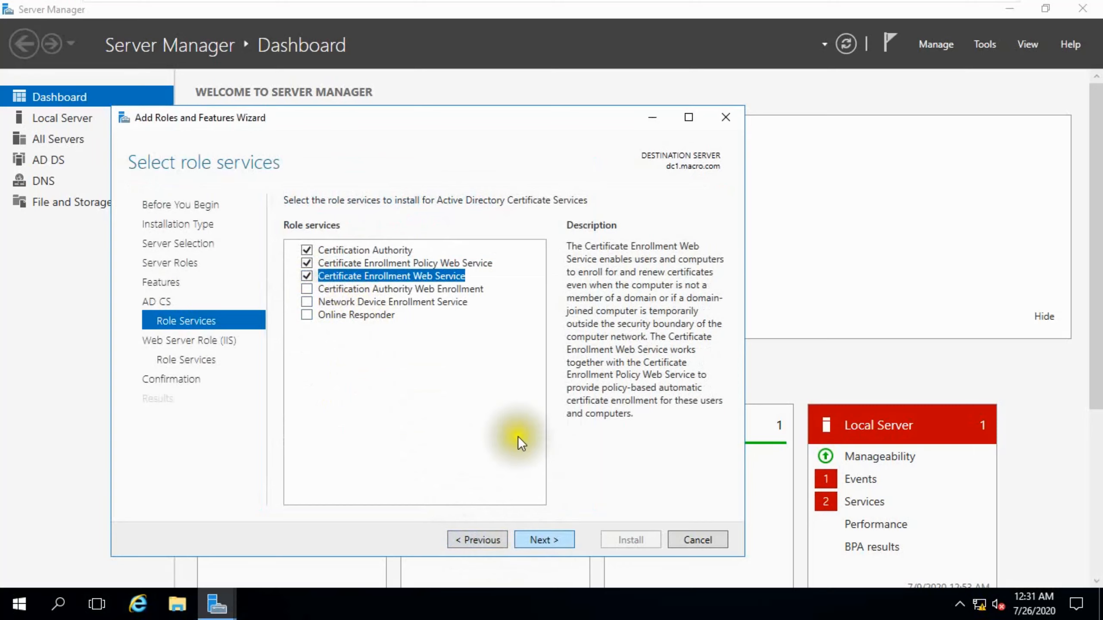
left_click(307, 288)
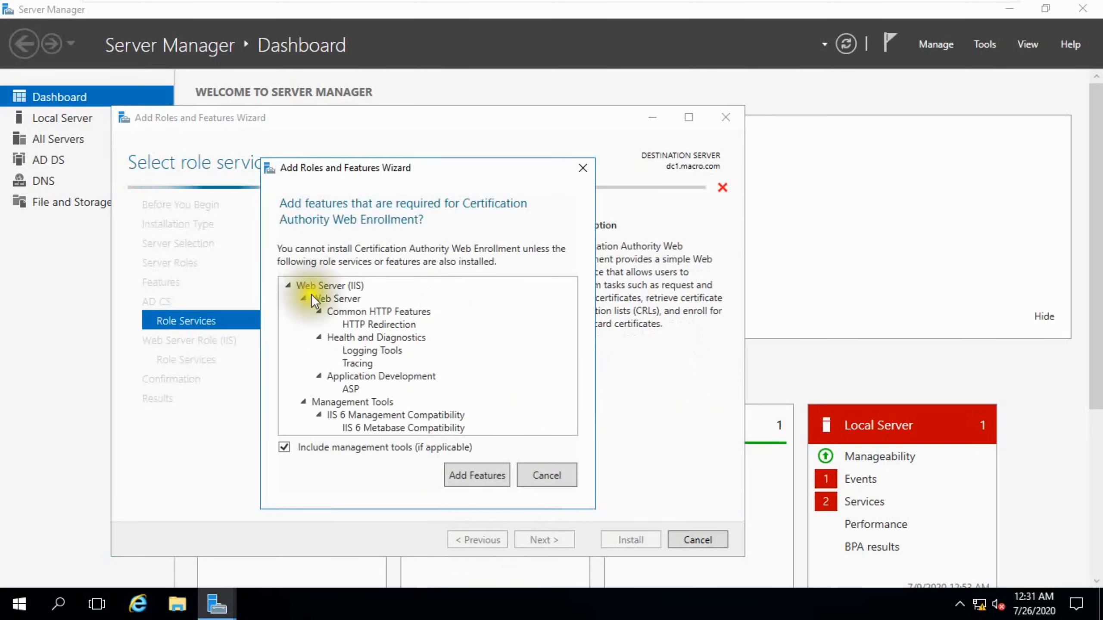
left_click(459, 474)
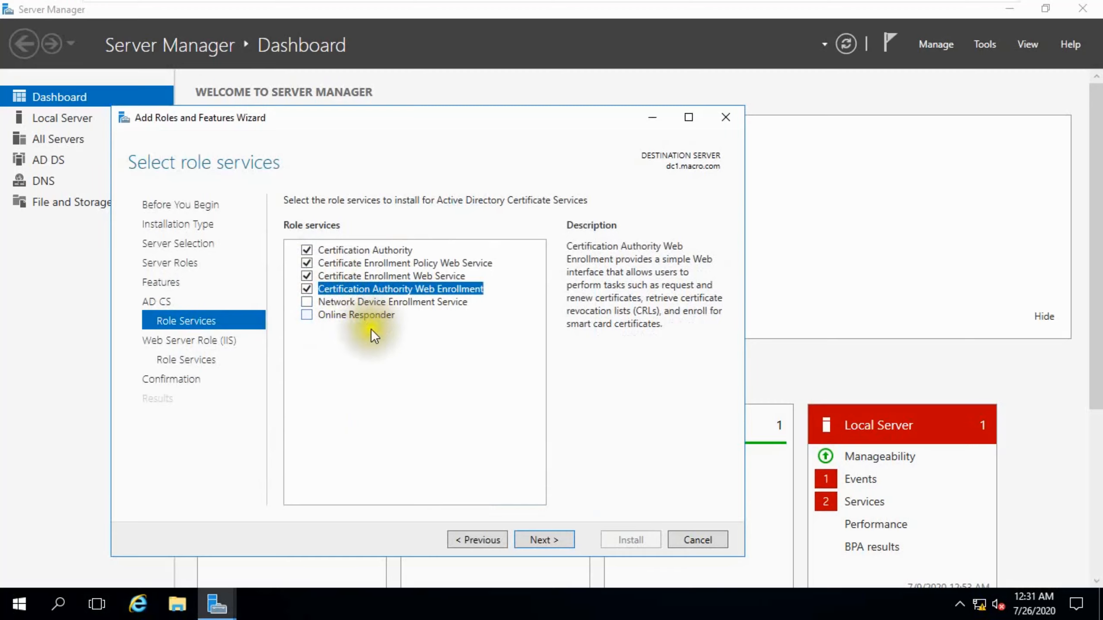
Accept the default Web Server role services and start the installation.
left_click(529, 536)
left_click(529, 536)
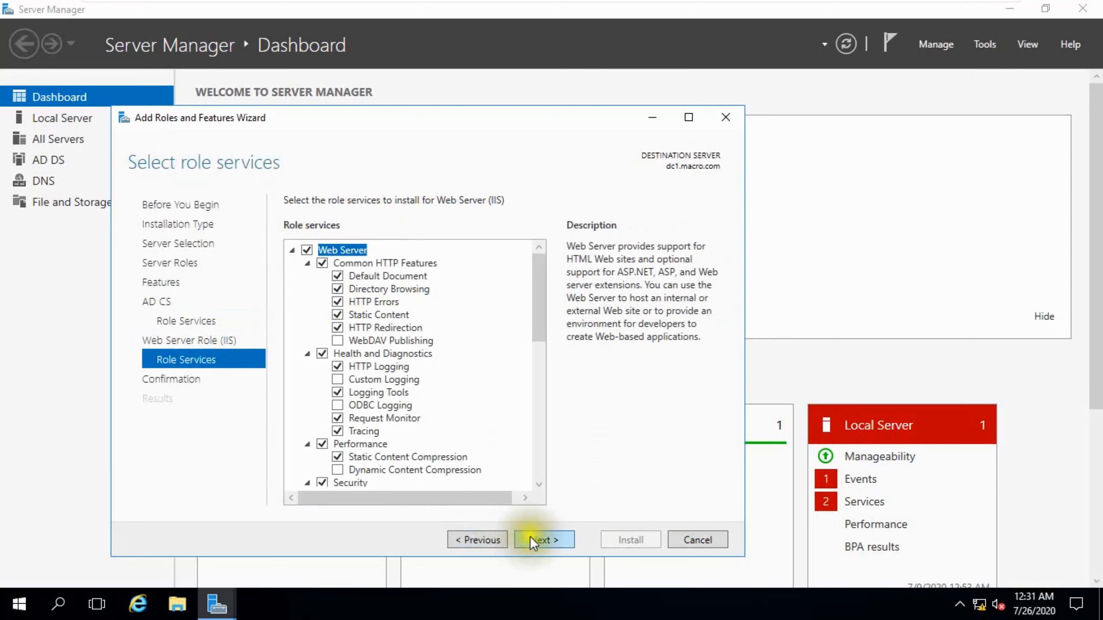
left_click(531, 538)
left_click(625, 539)
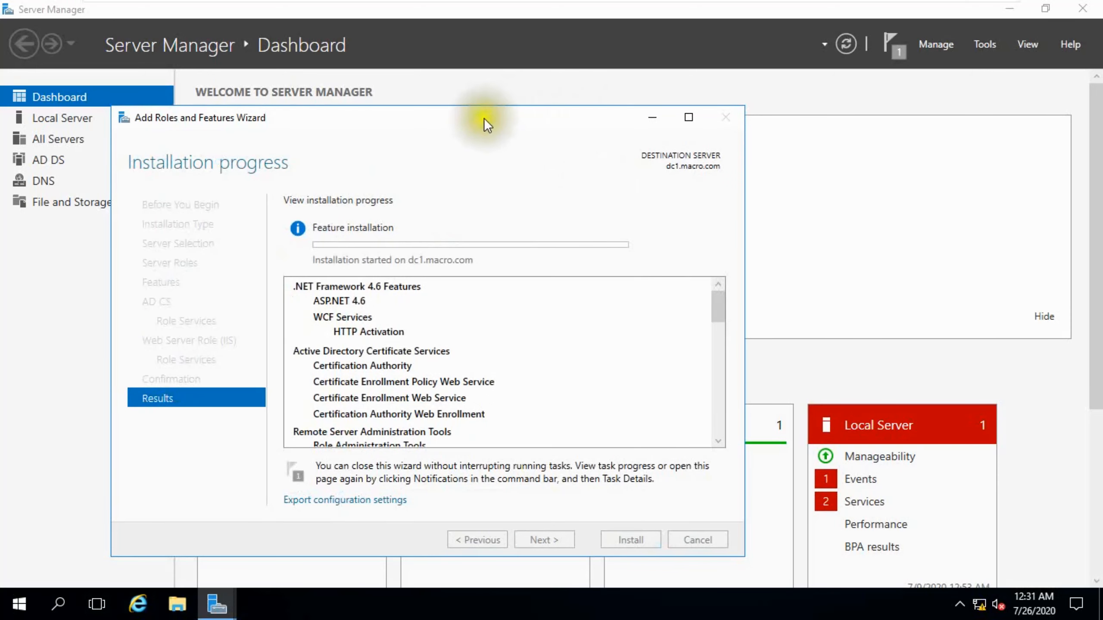
Open the Ethernet0 adapter's properties from the Local Server page while the installation runs.
left_click_drag(484, 118, 830, 119)
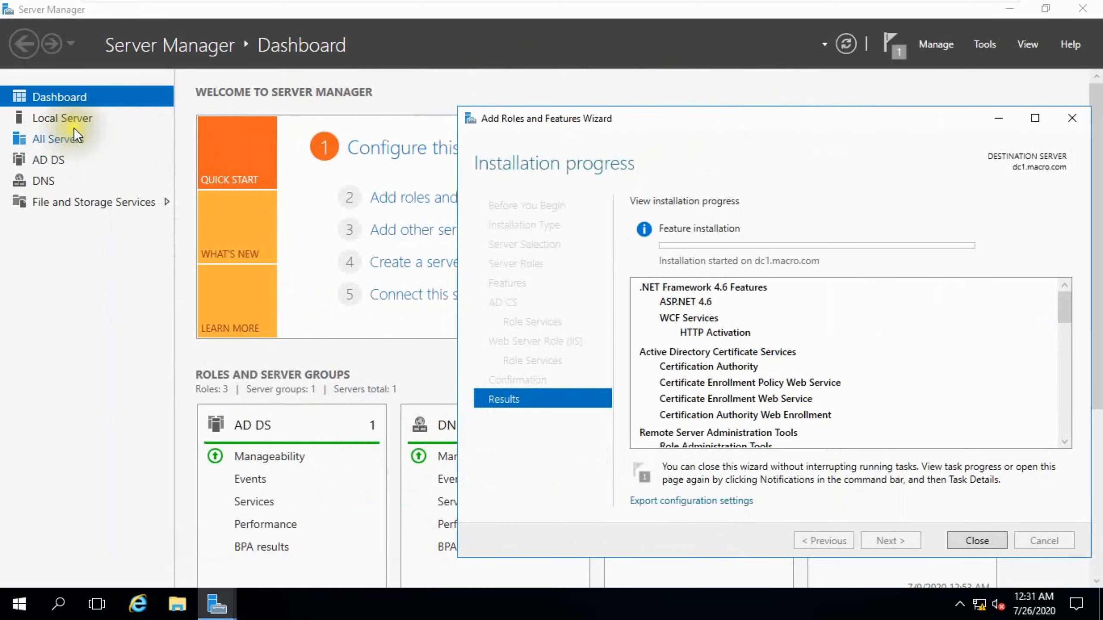
left_click(73, 116)
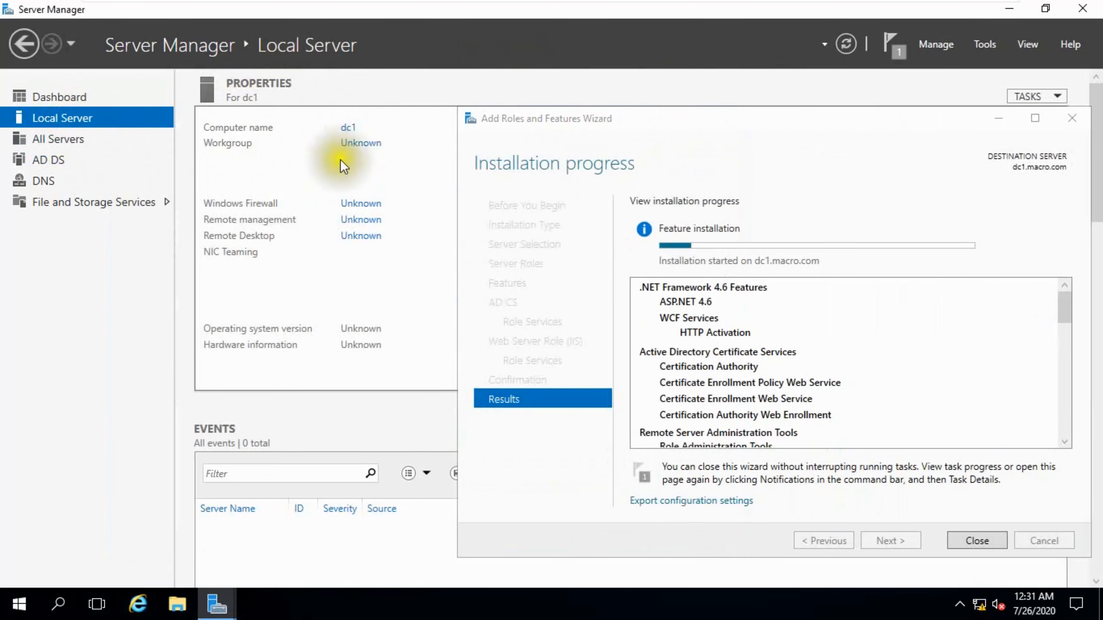
left_click(999, 118)
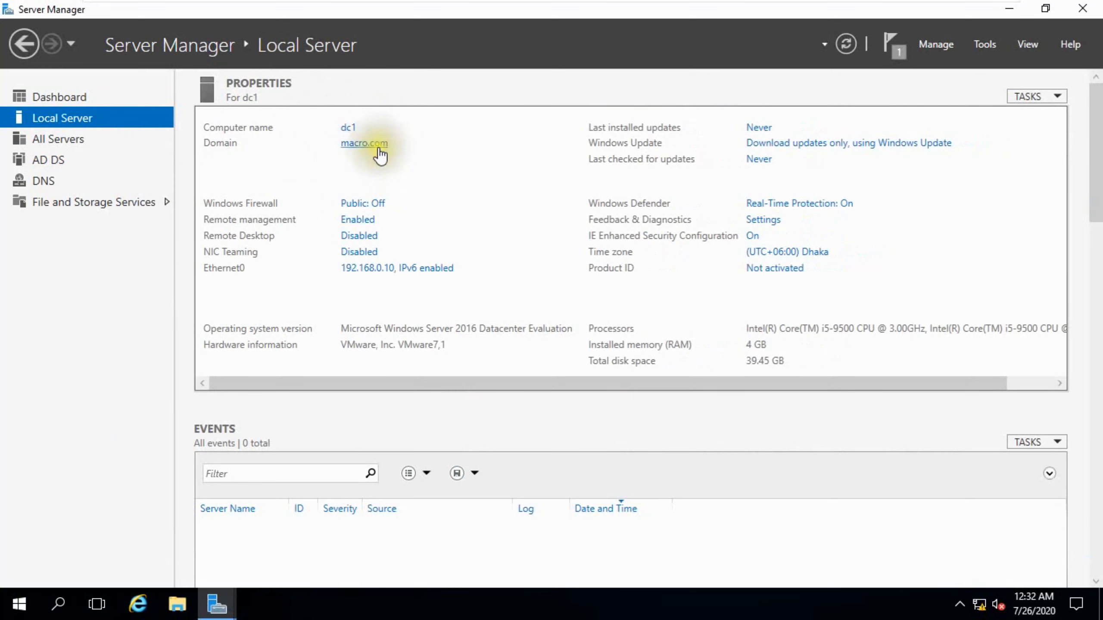
left_click(369, 268)
double_click(227, 173)
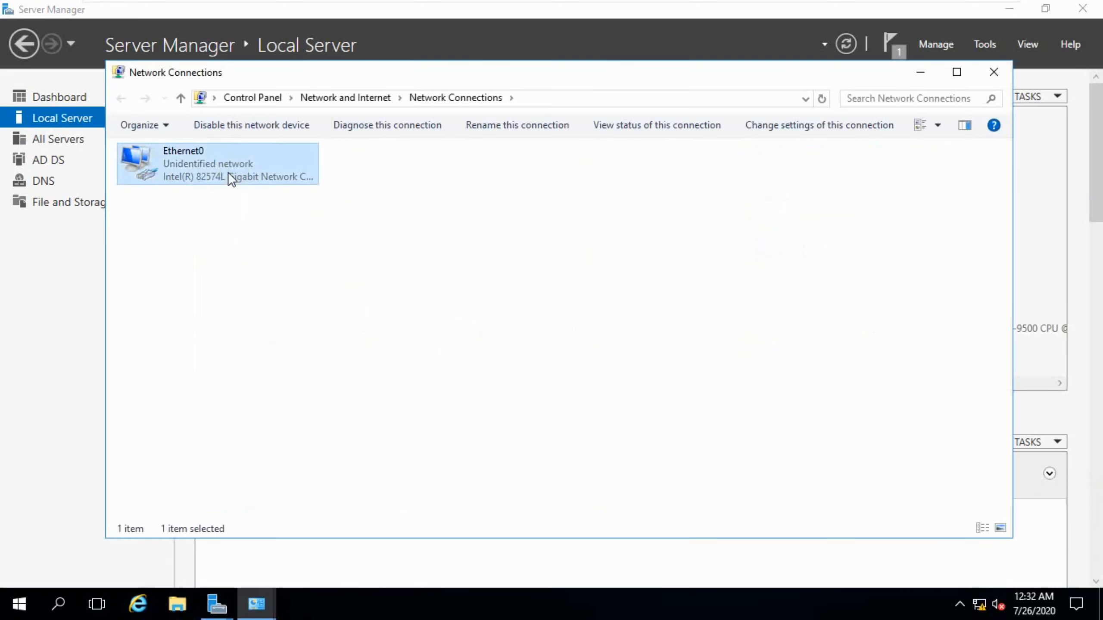
left_click(461, 432)
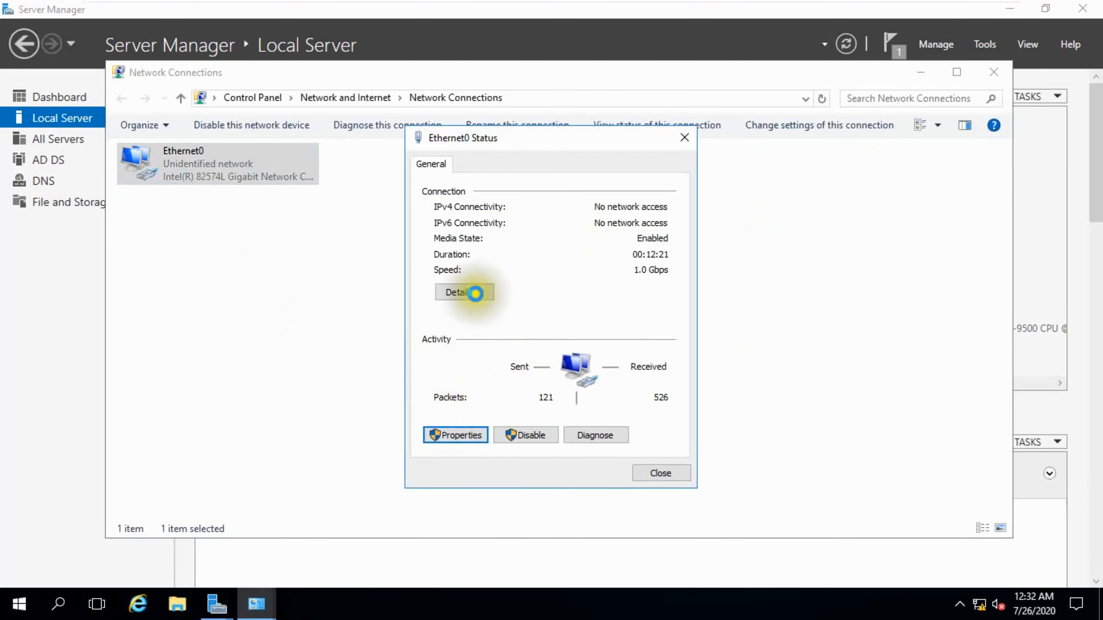
Set the IPv4 preferred DNS server to 192.168.0.10 and confirm.
double_click(553, 324)
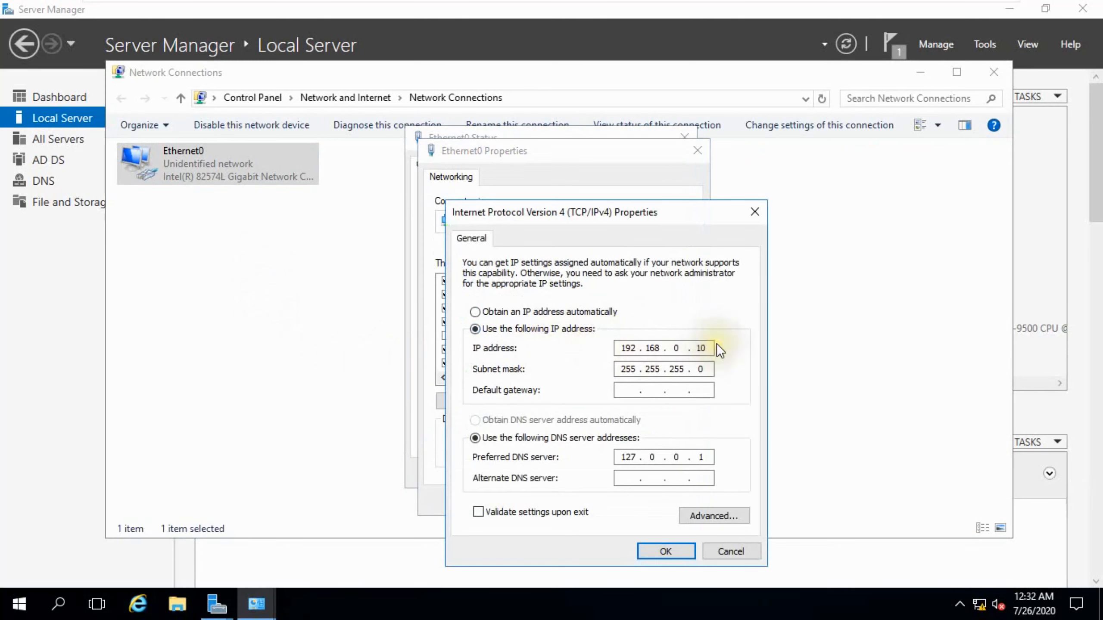
left_click(711, 459)
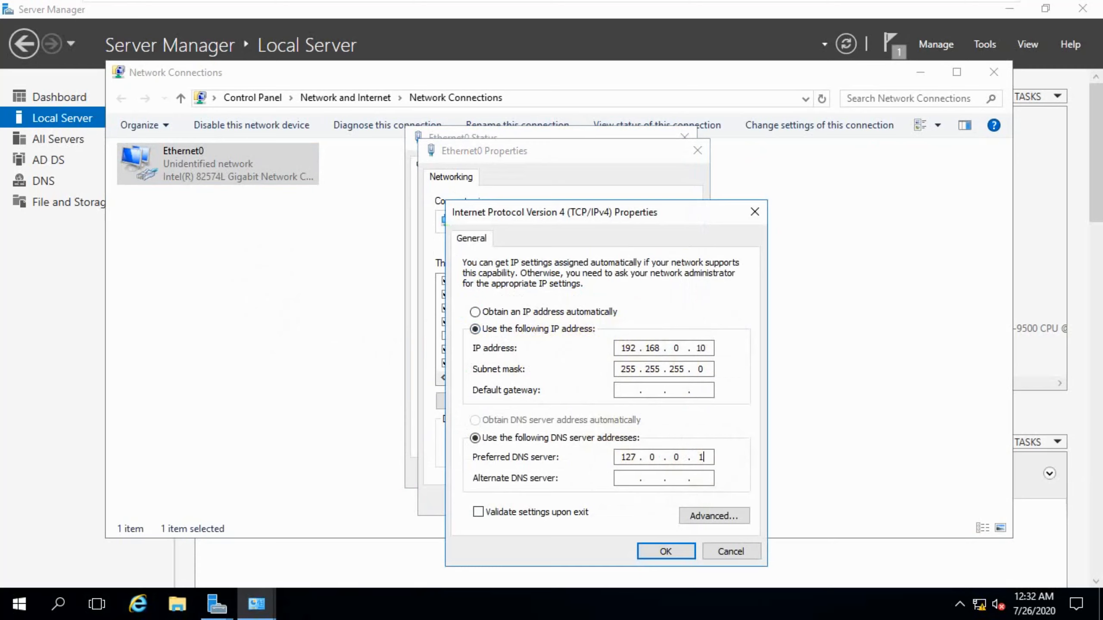
key("BackSpace")
key("BackSpace")
key("BackSpace")
key("BackSpace")
key("BackSpace")
key("BackSpace")
type("192.168.0.10")
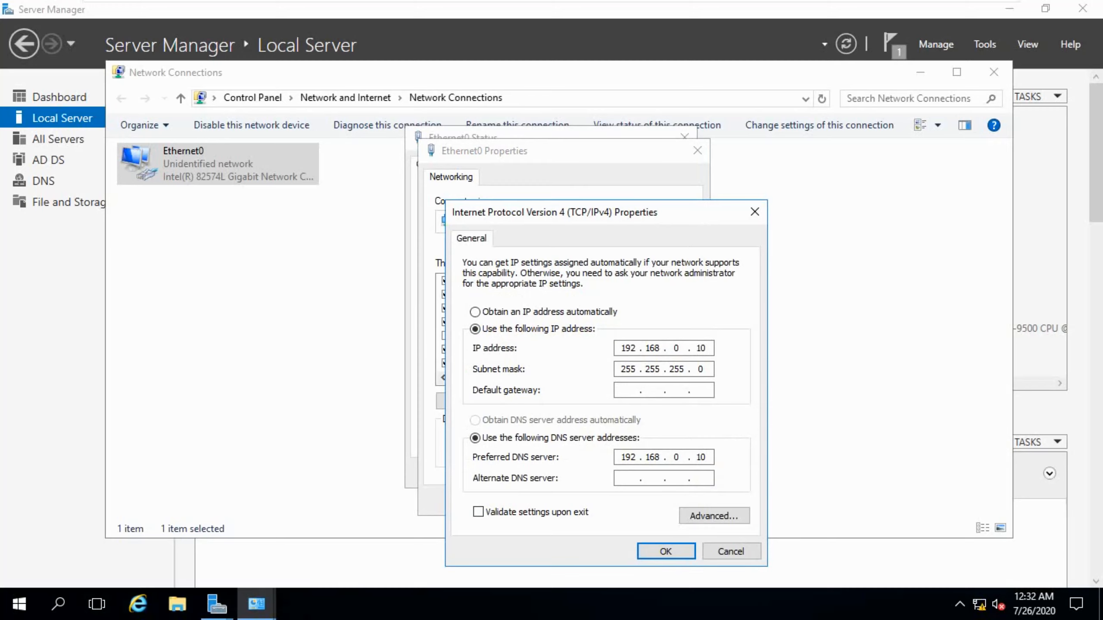
left_click(657, 551)
Close the adapter properties, status dialog and Network Connections window.
left_click(603, 504)
left_click(661, 473)
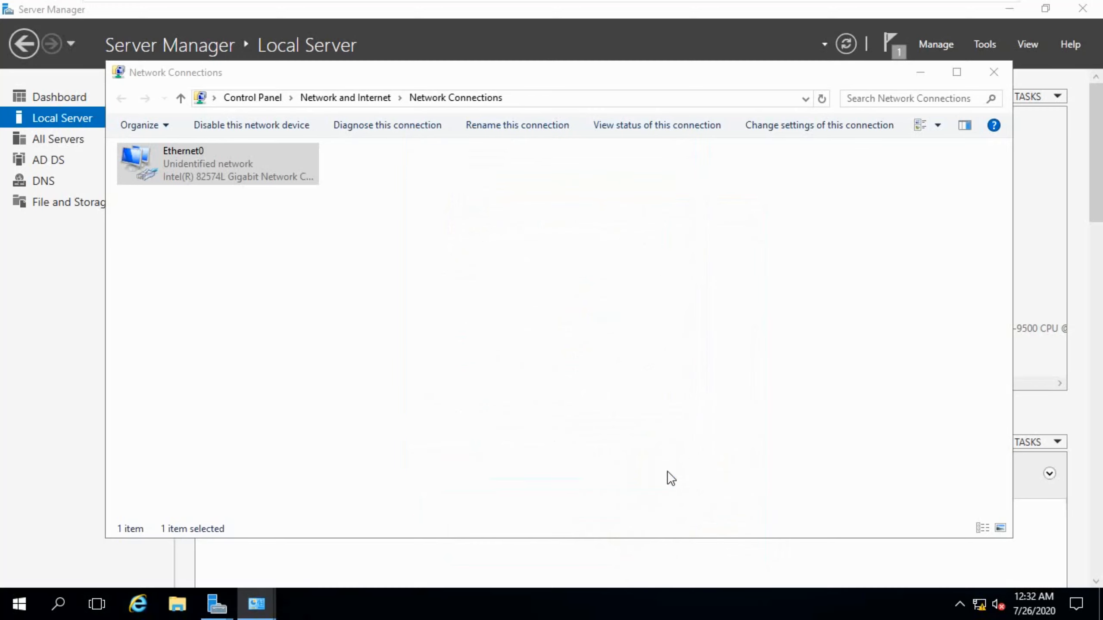
left_click(932, 71)
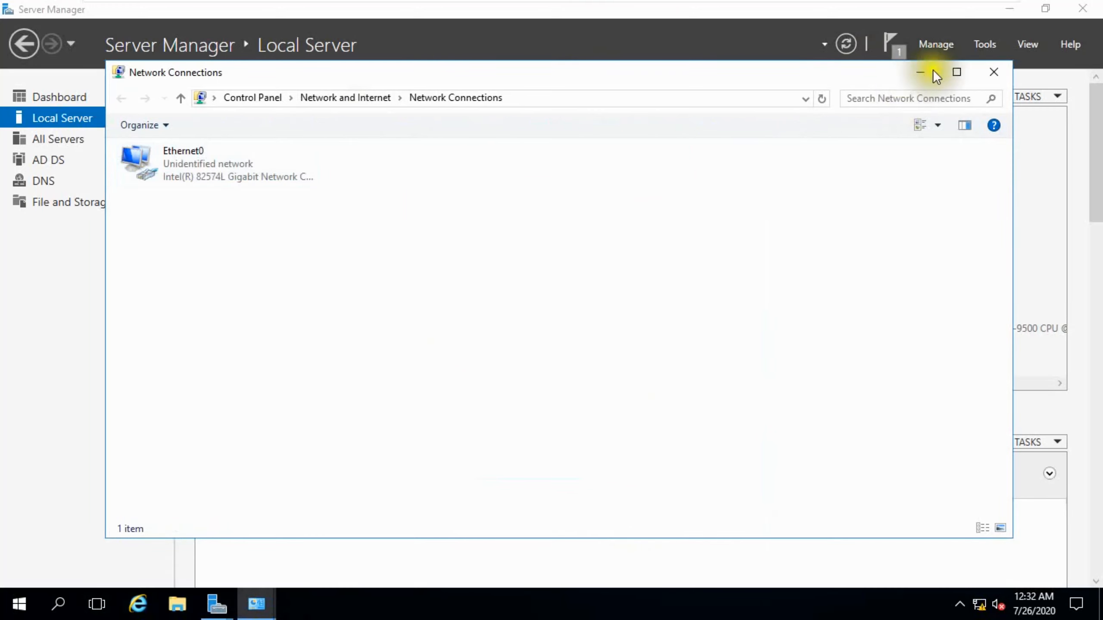
left_click(993, 74)
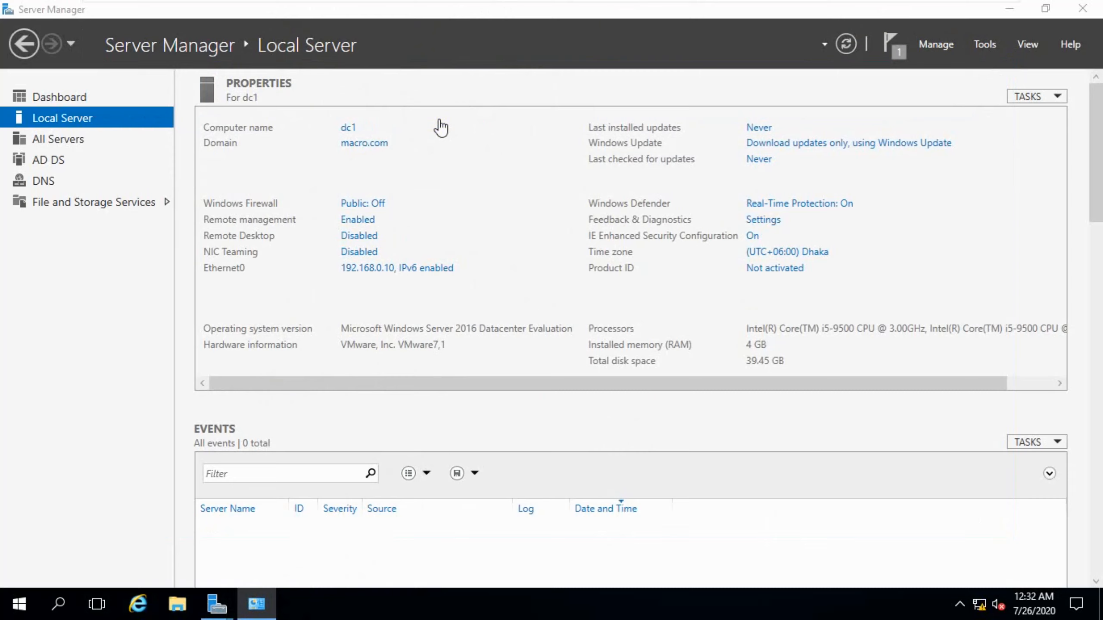
Bring the installation wizard back into view to check its progress.
left_click(216, 604)
left_click(322, 519)
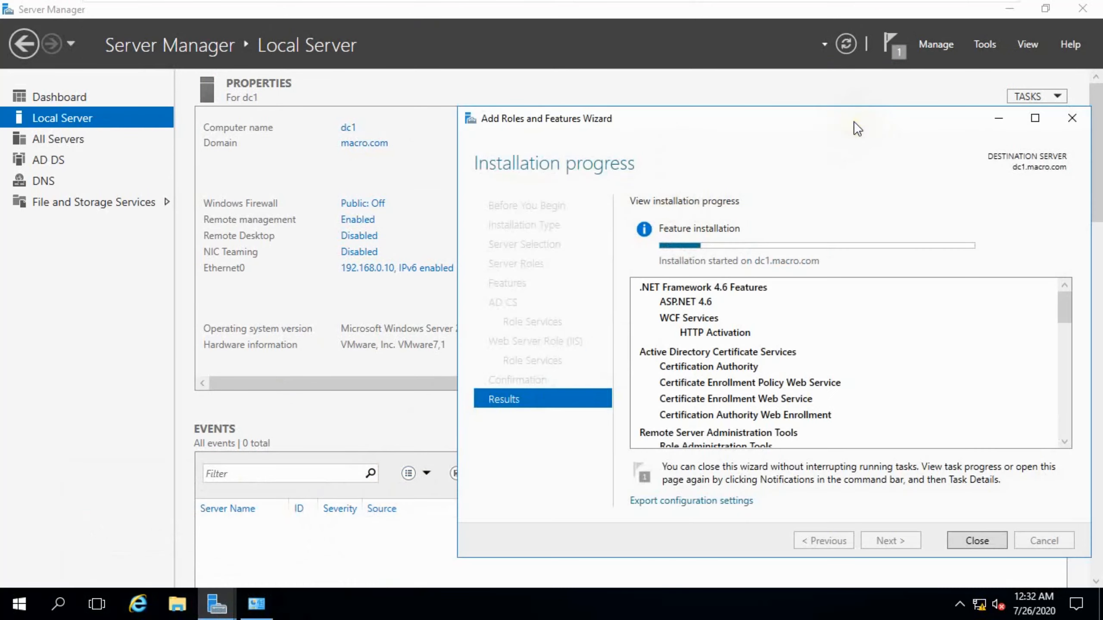
left_click_drag(598, 104, 599, 104)
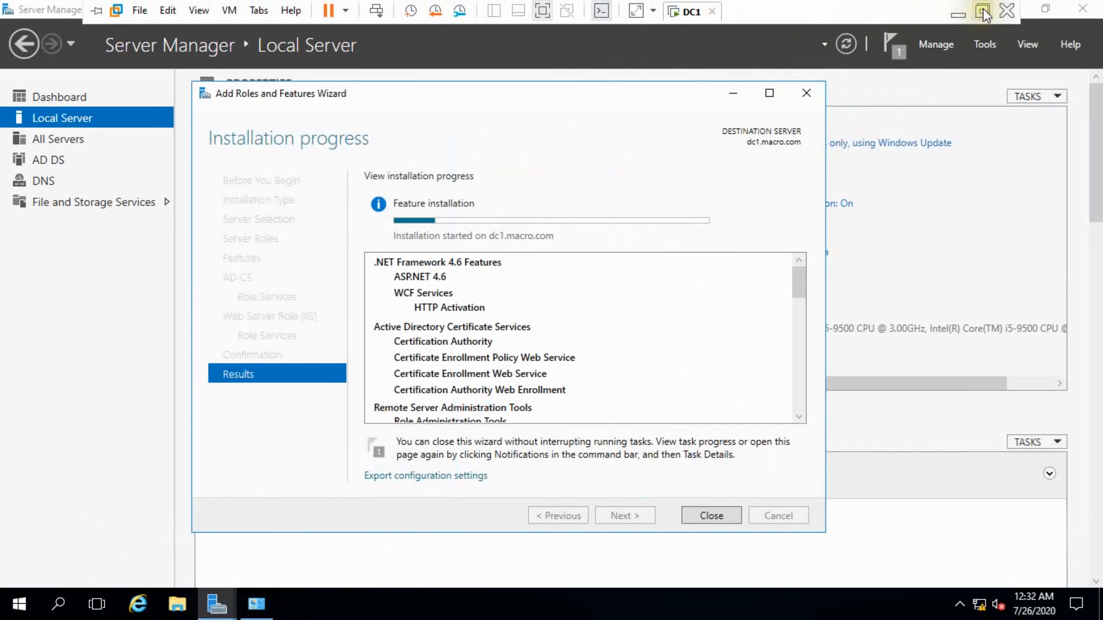
left_click(991, 11)
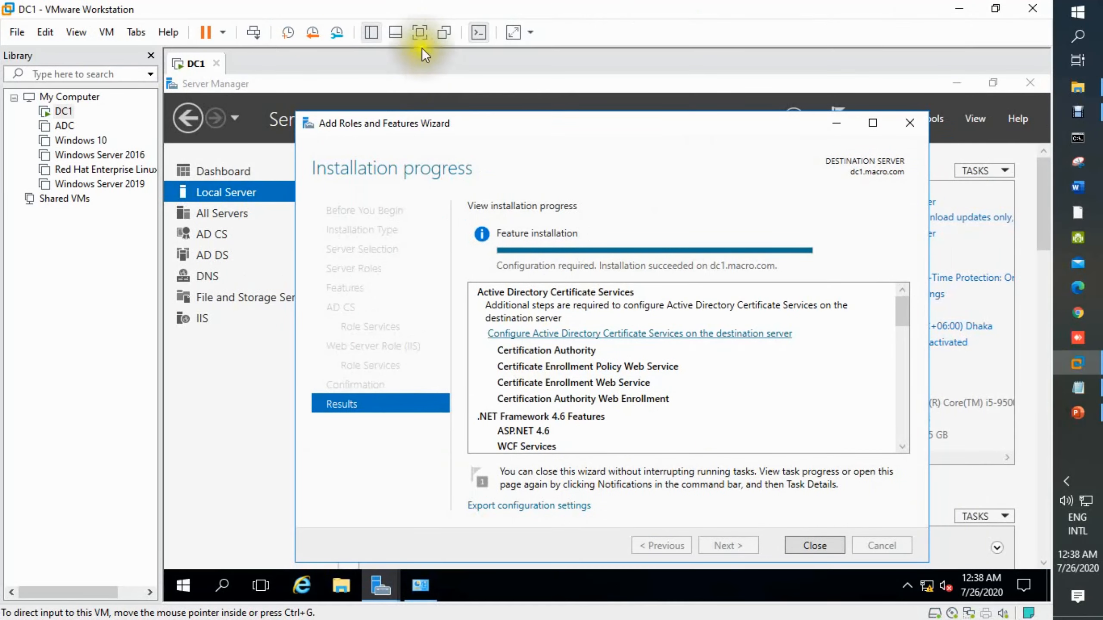
left_click(419, 32)
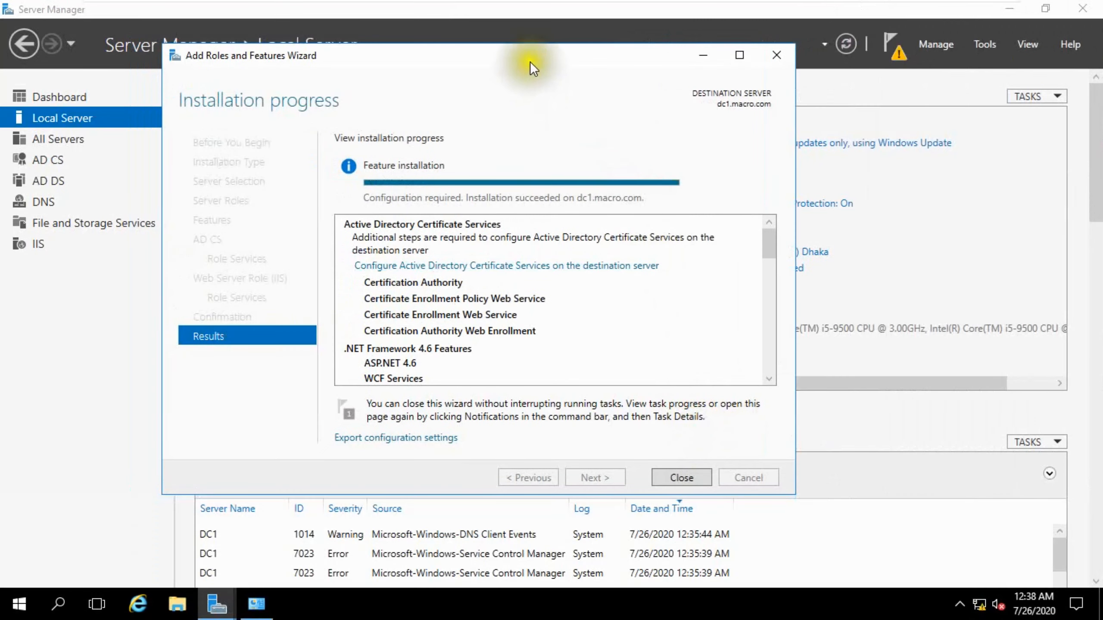
left_click_drag(532, 61, 568, 63)
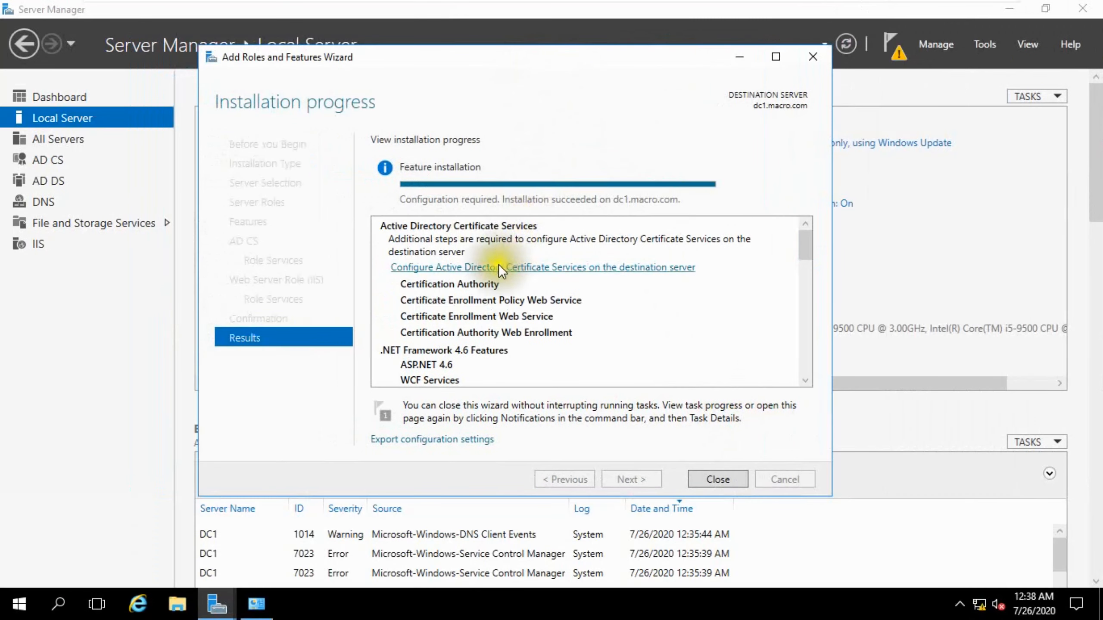
Launch the AD CS configuration, pass the credentials page, and select Certification Authority and Certification Authority Web Enrollment.
left_click(438, 267)
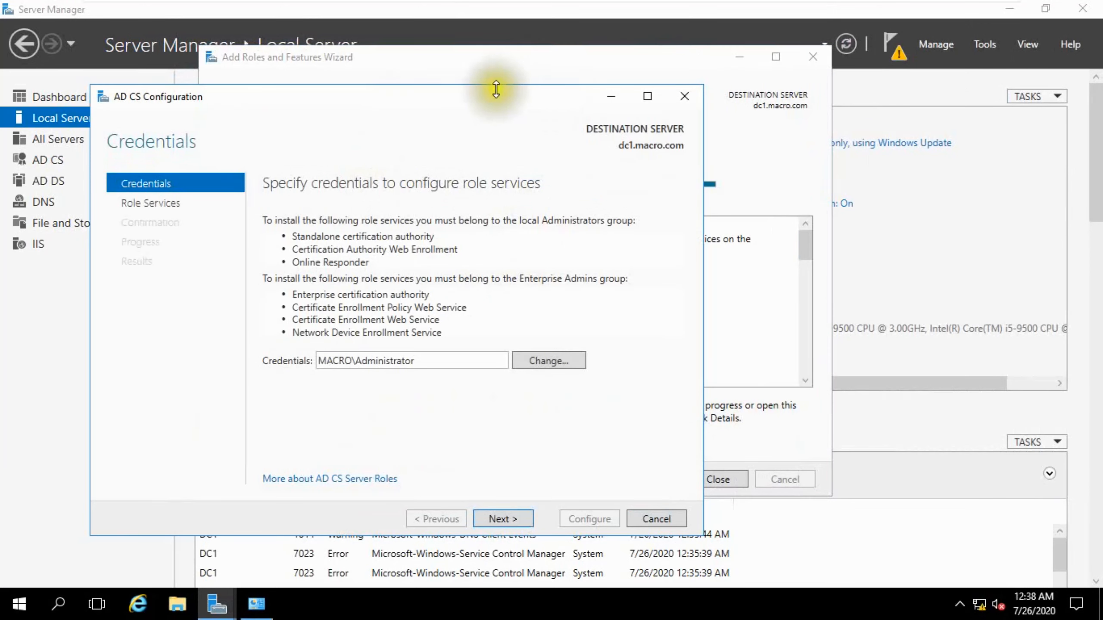
left_click_drag(478, 94, 629, 86)
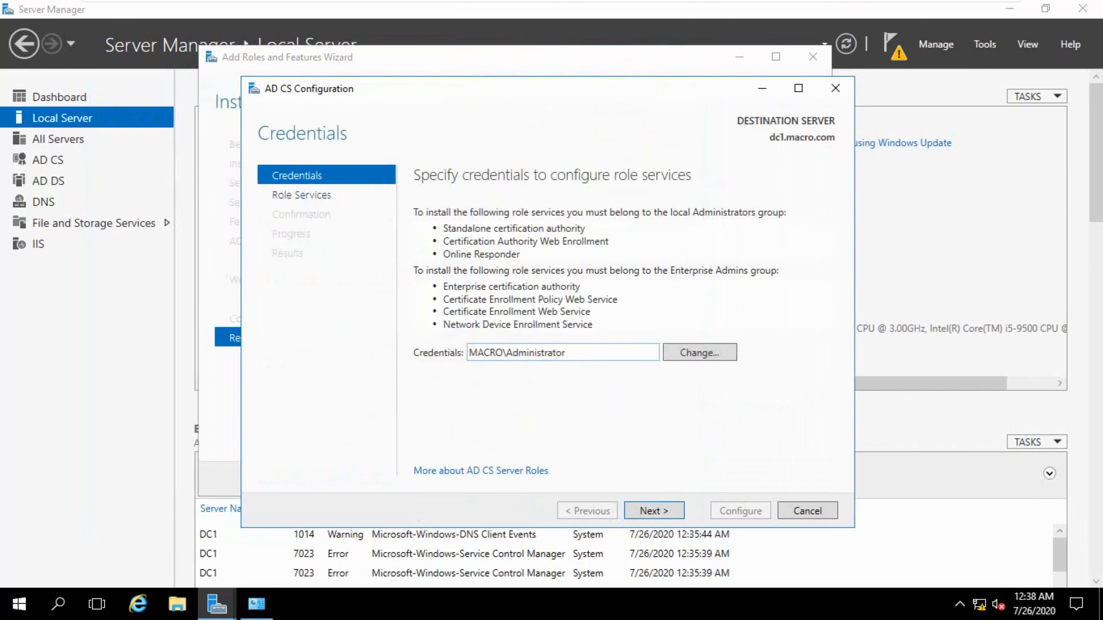
left_click(646, 510)
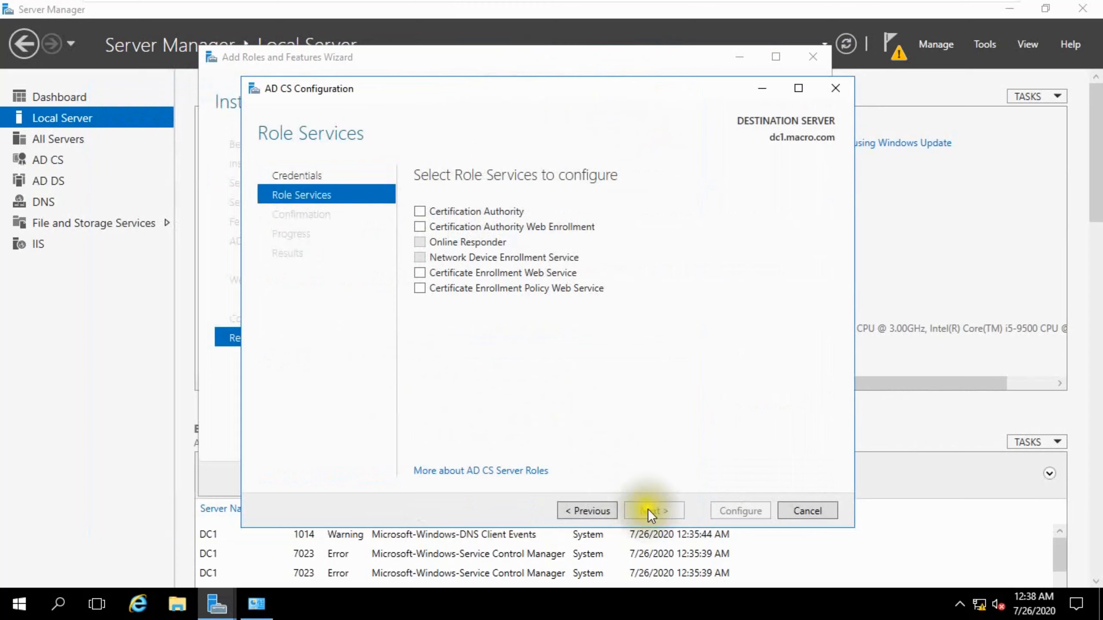
left_click(480, 211)
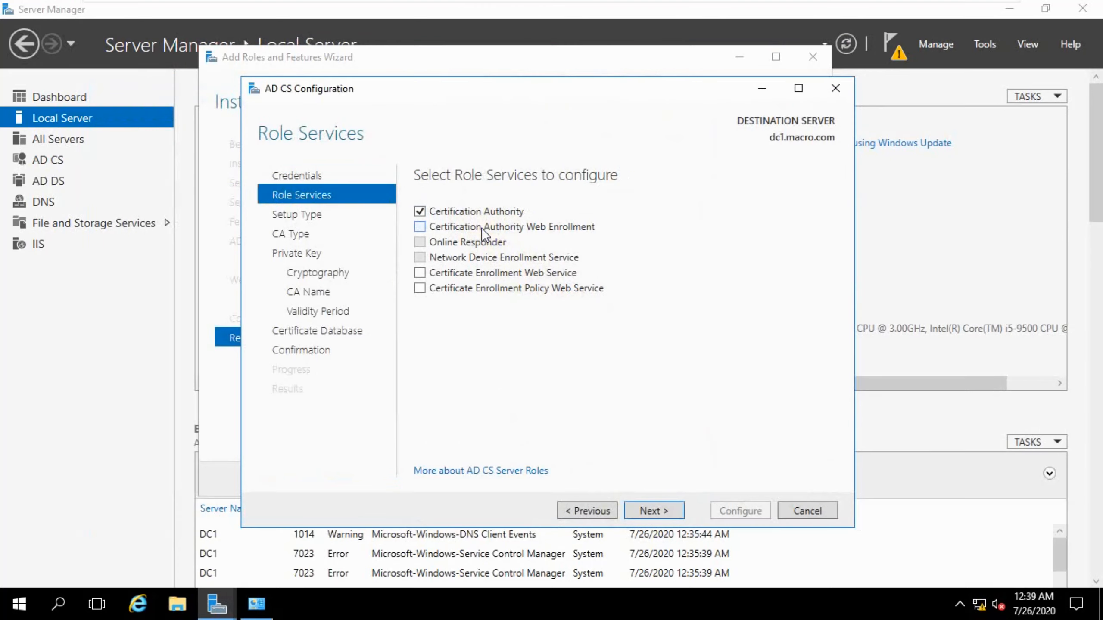
left_click(485, 228)
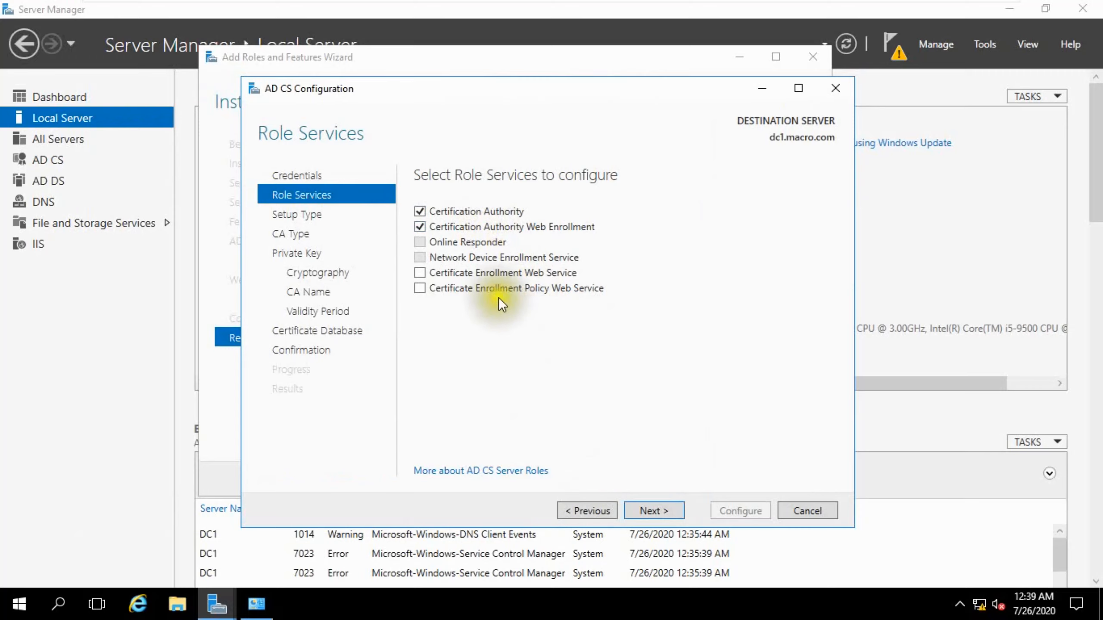
Try to add the Certificate Enrollment Web Service role service alongside the Certification Authority.
left_click(496, 274)
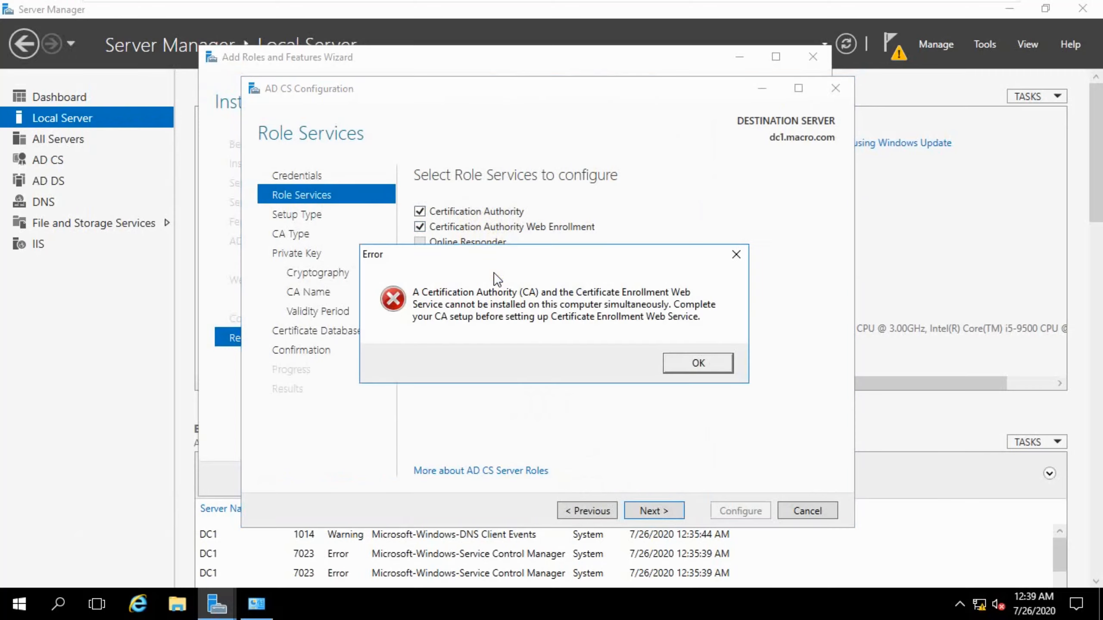
left_click(675, 358)
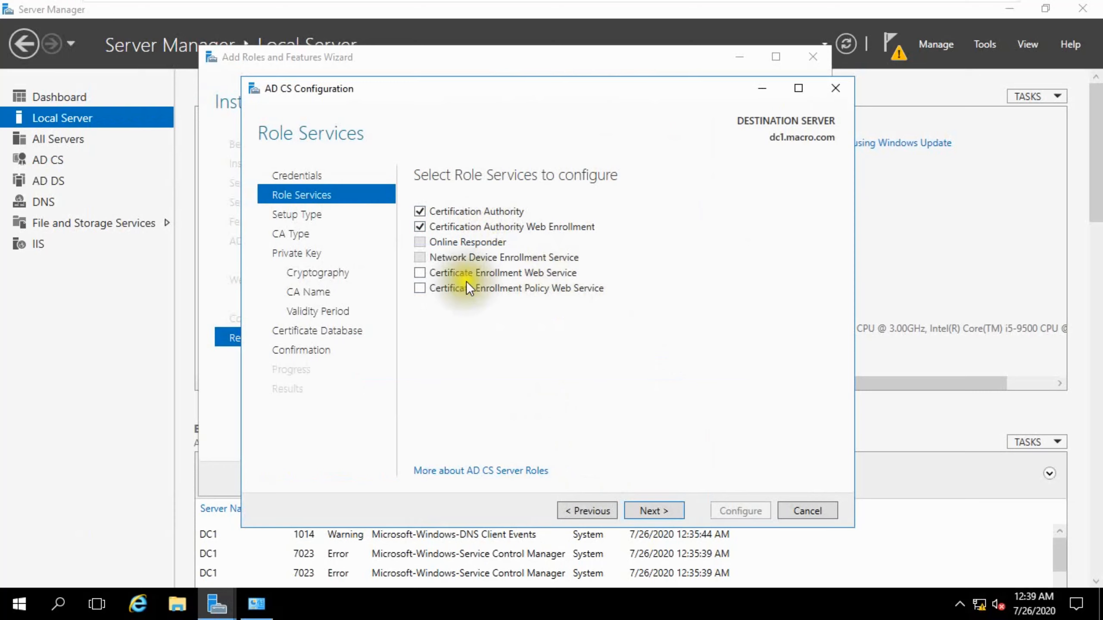
Proceed with an Enterprise CA setup type, a Root CA type, and a new private key.
left_click(657, 509)
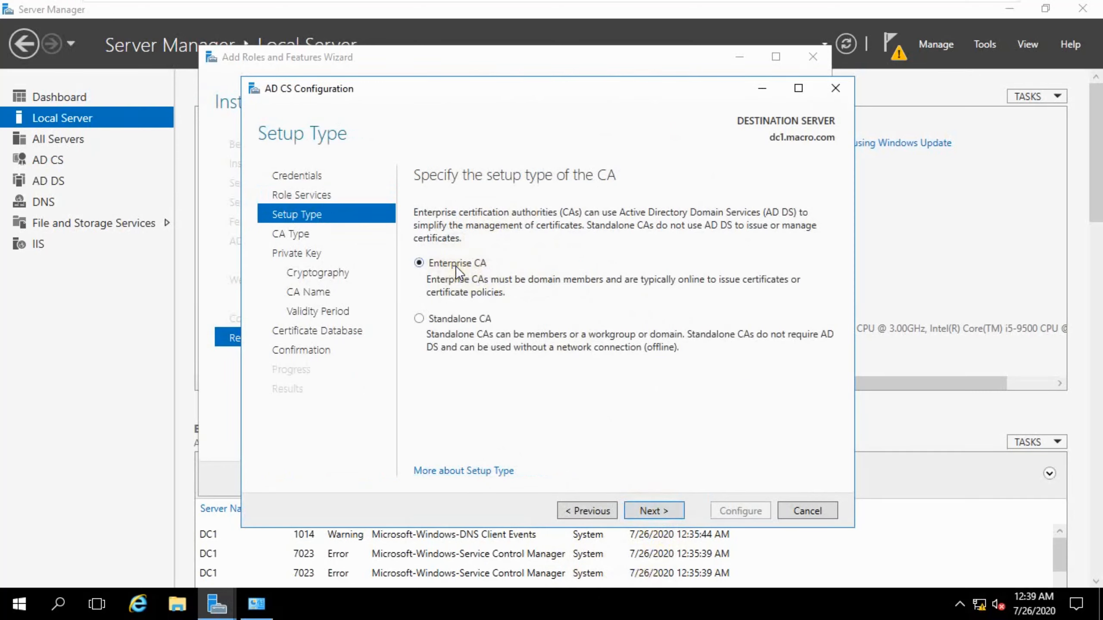
left_click(636, 505)
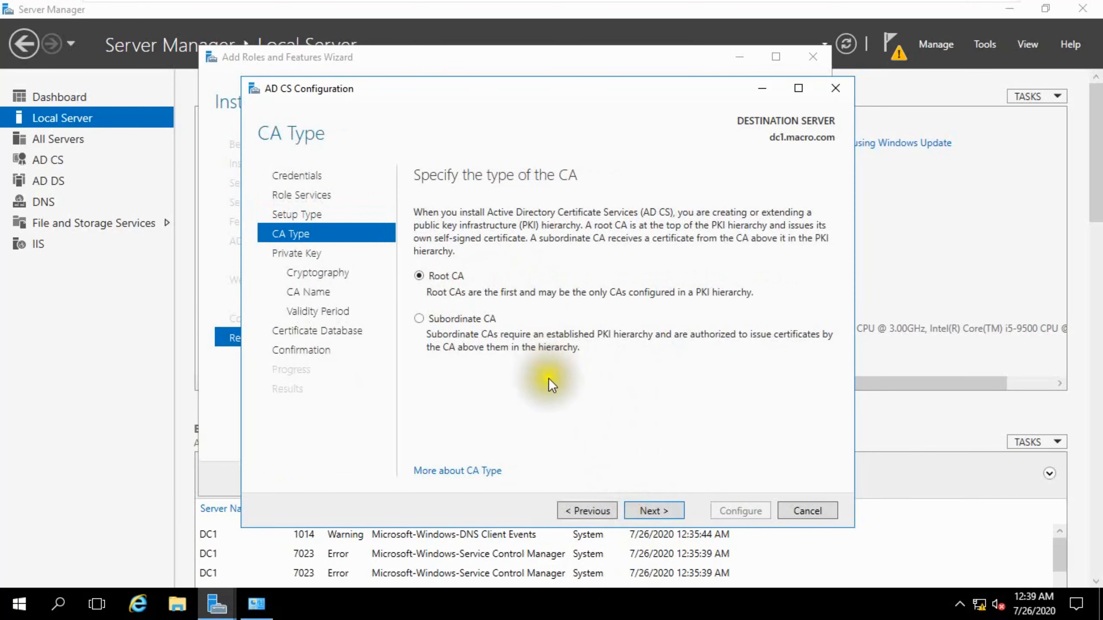
left_click(642, 511)
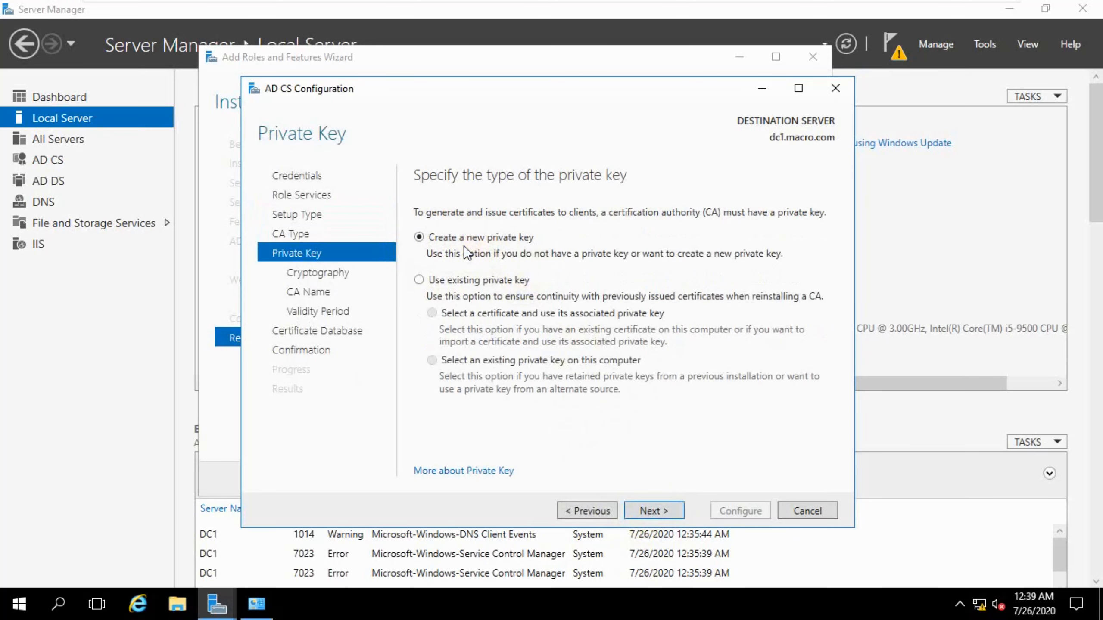
left_click(653, 511)
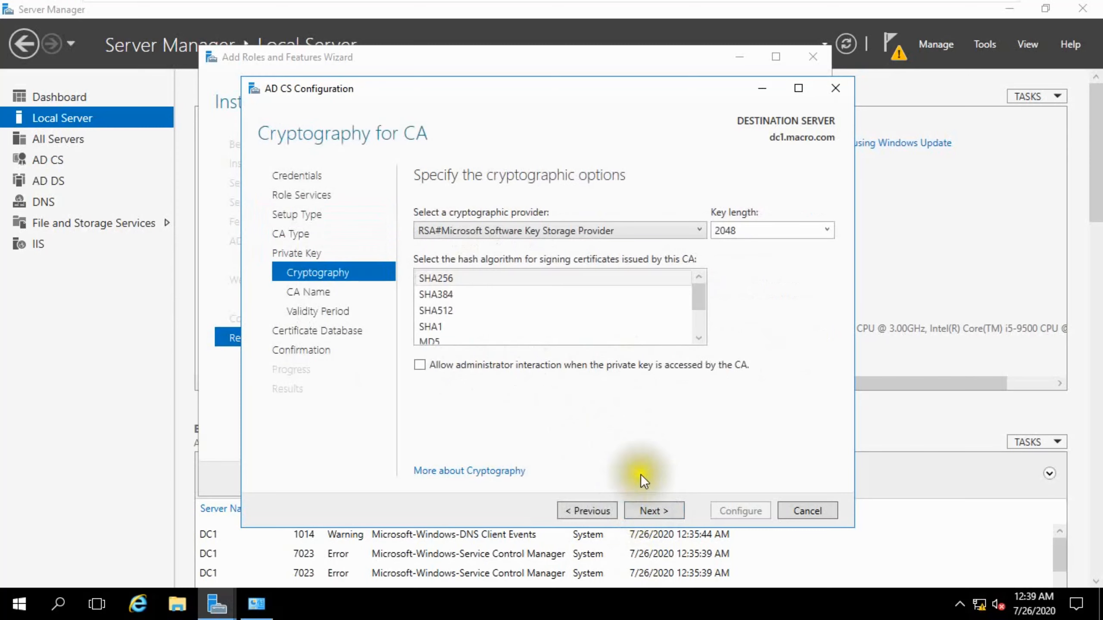
Choose the SHA256 hash algorithm and set the key length to 4096.
left_click(604, 276)
left_click(820, 230)
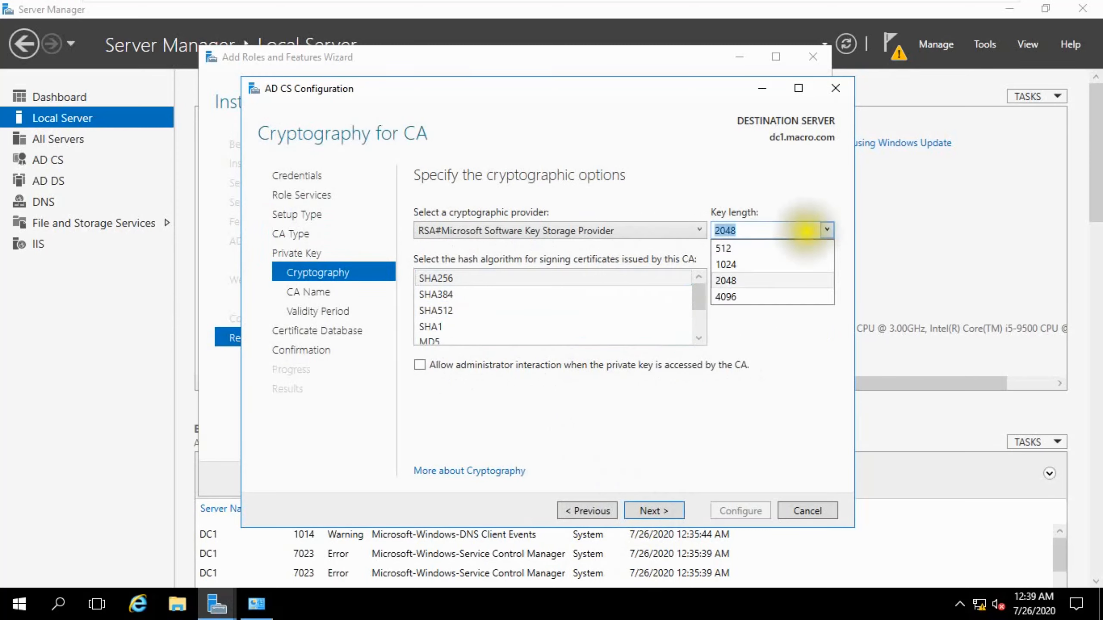
left_click(736, 296)
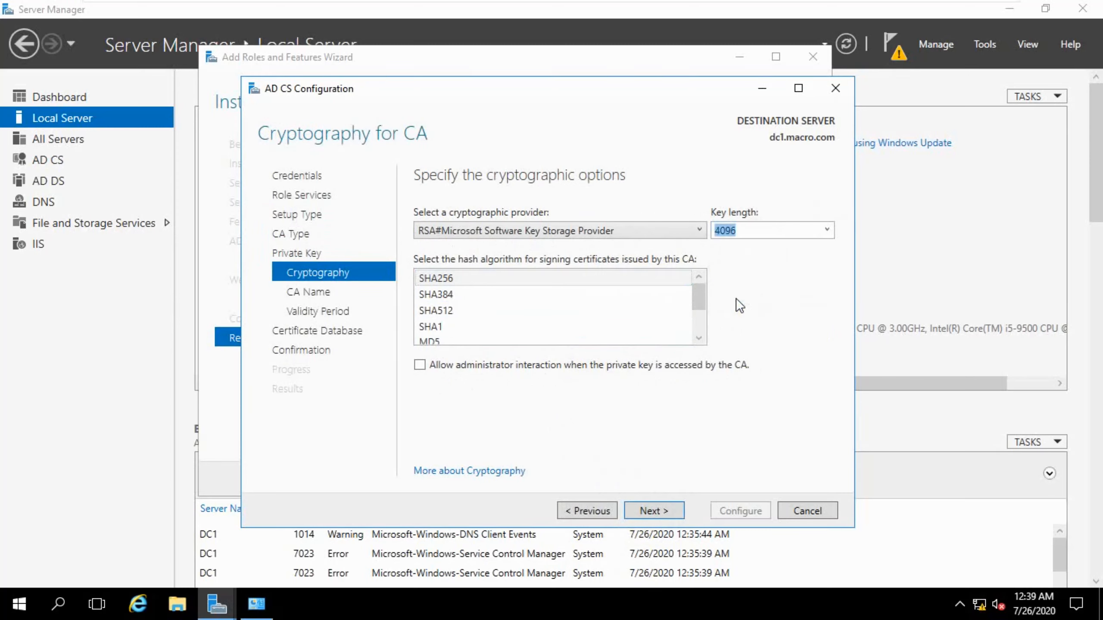
left_click(669, 509)
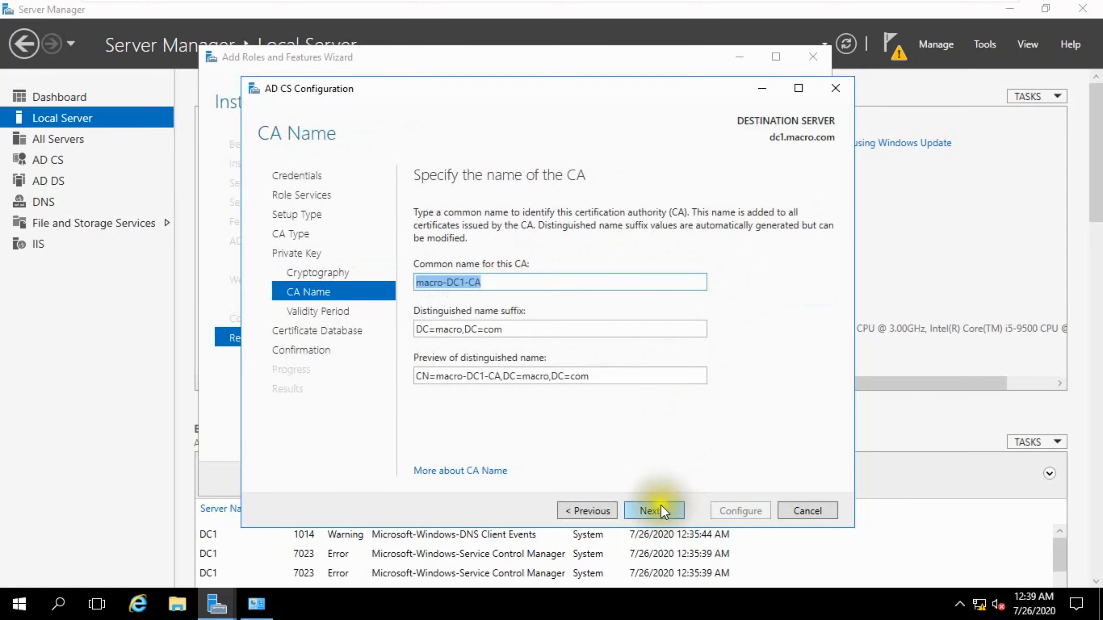
Keep the default CA name, validity period and database locations, run the configuration, and close the results.
left_click(660, 509)
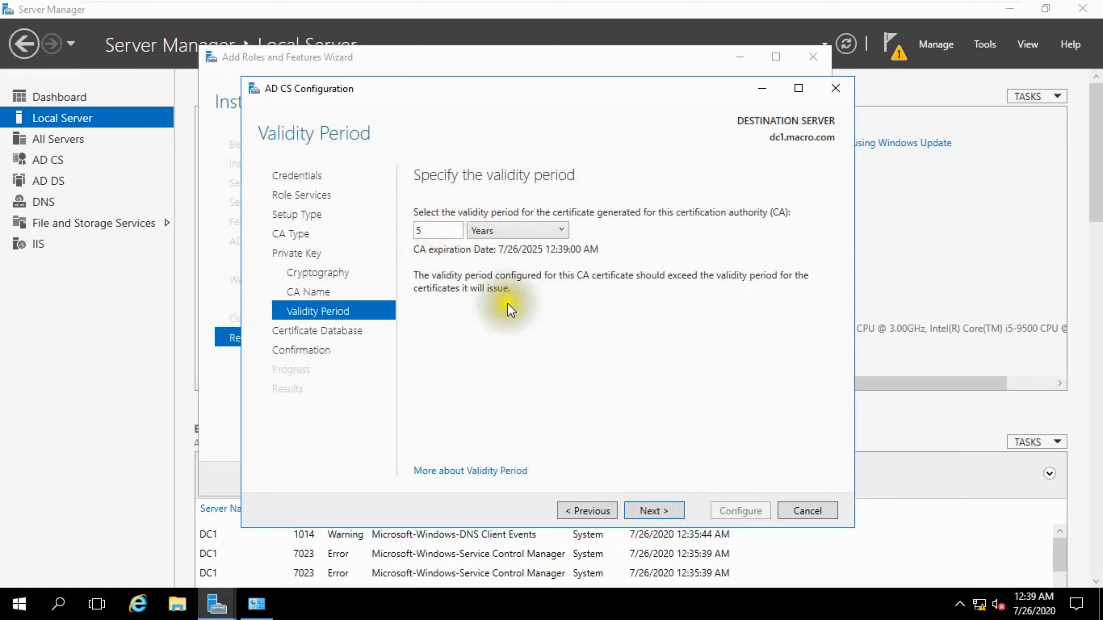
left_click(646, 512)
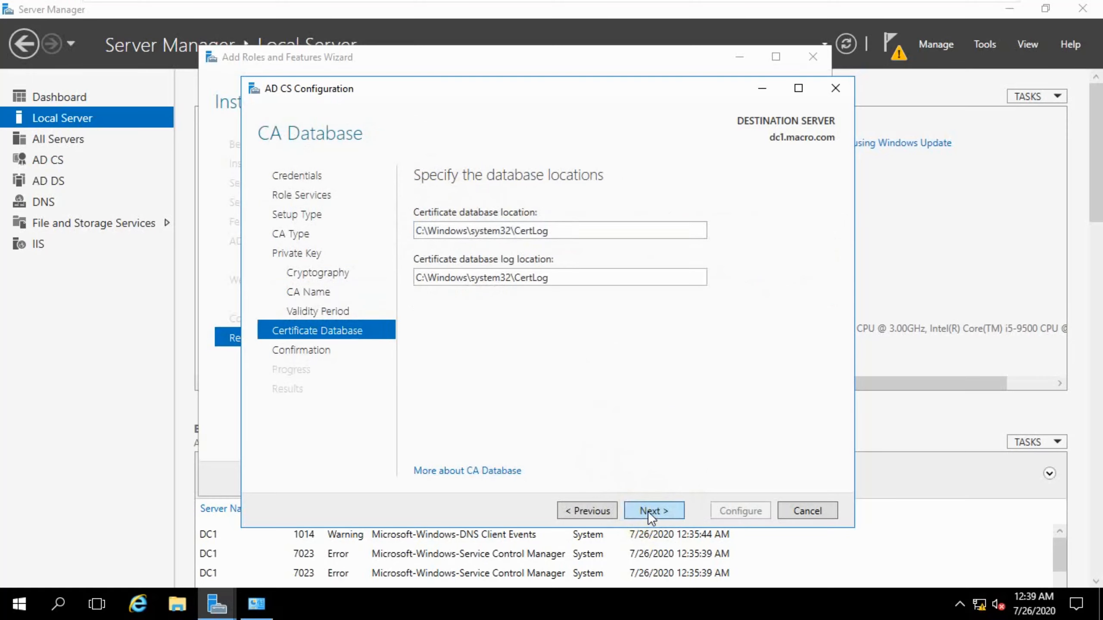
left_click(648, 511)
left_click(709, 509)
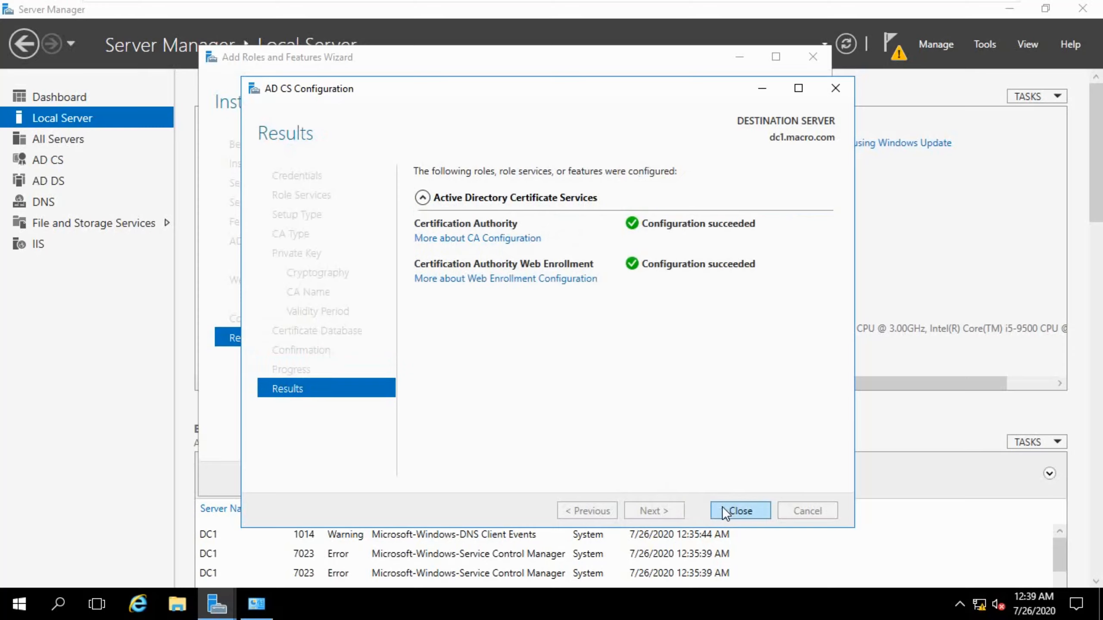
left_click(723, 508)
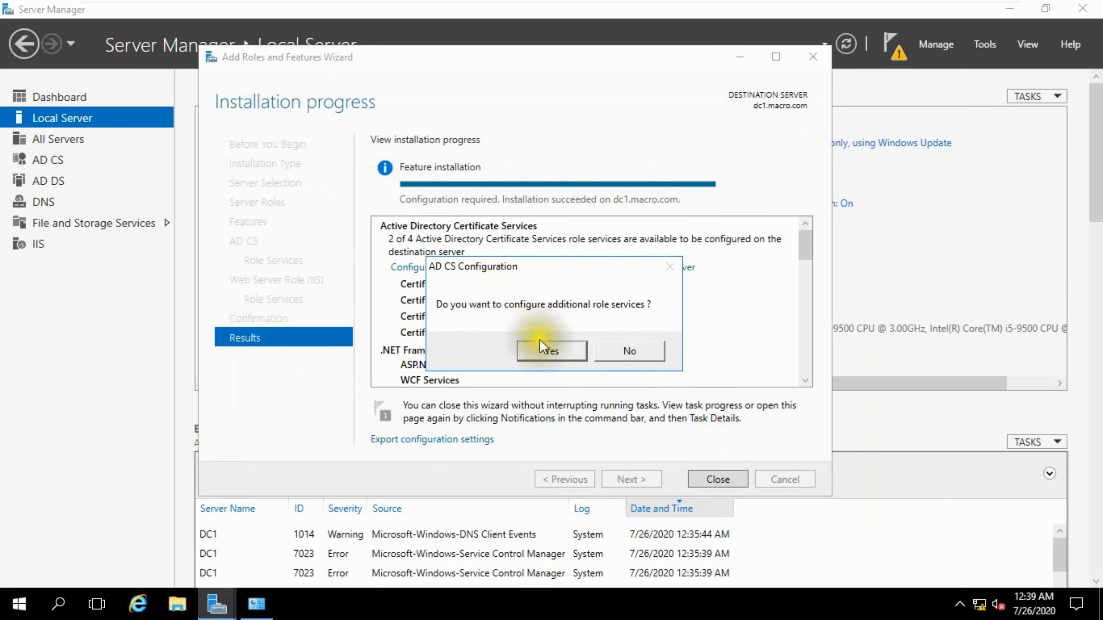
Configure additional role services, selecting Certificate Enrollment Web Service and Certificate Enrollment Policy Web Service.
left_click(541, 352)
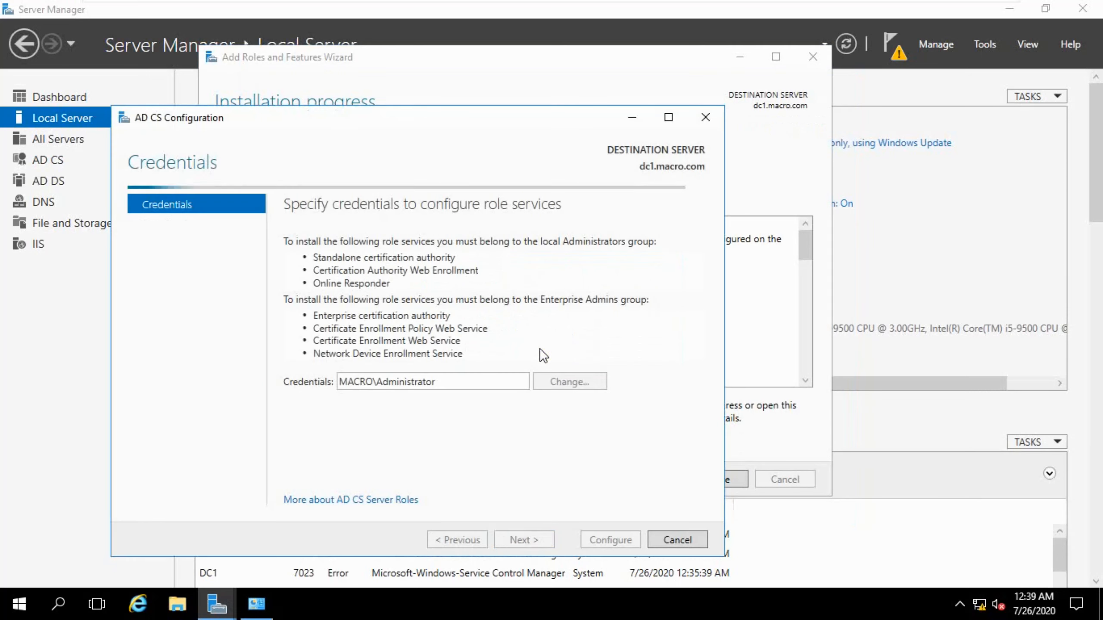
left_click(525, 539)
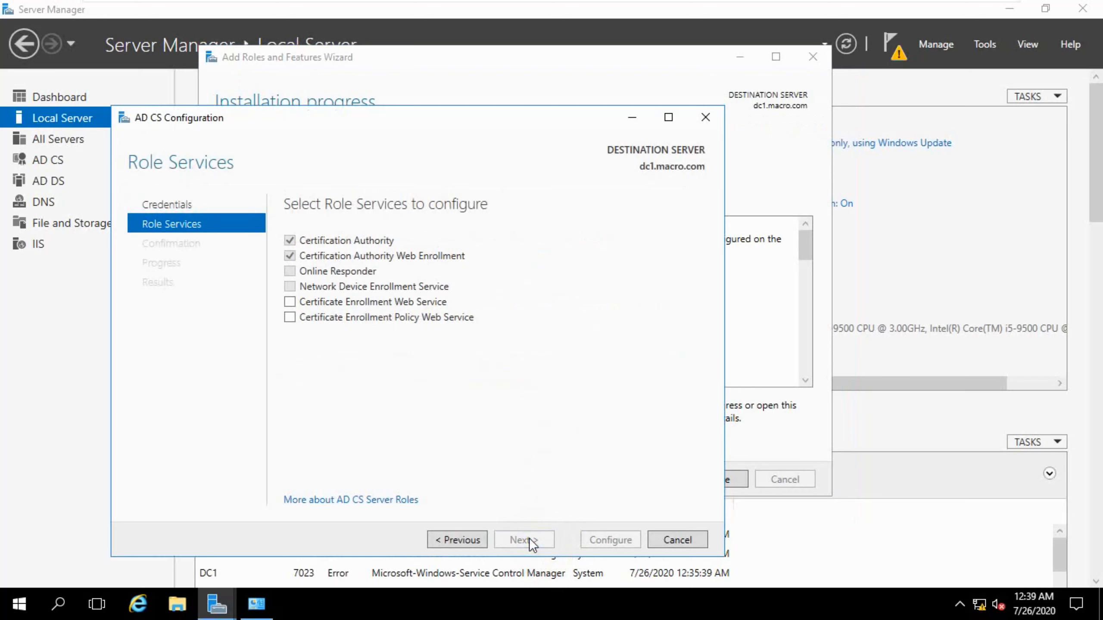
left_click(352, 300)
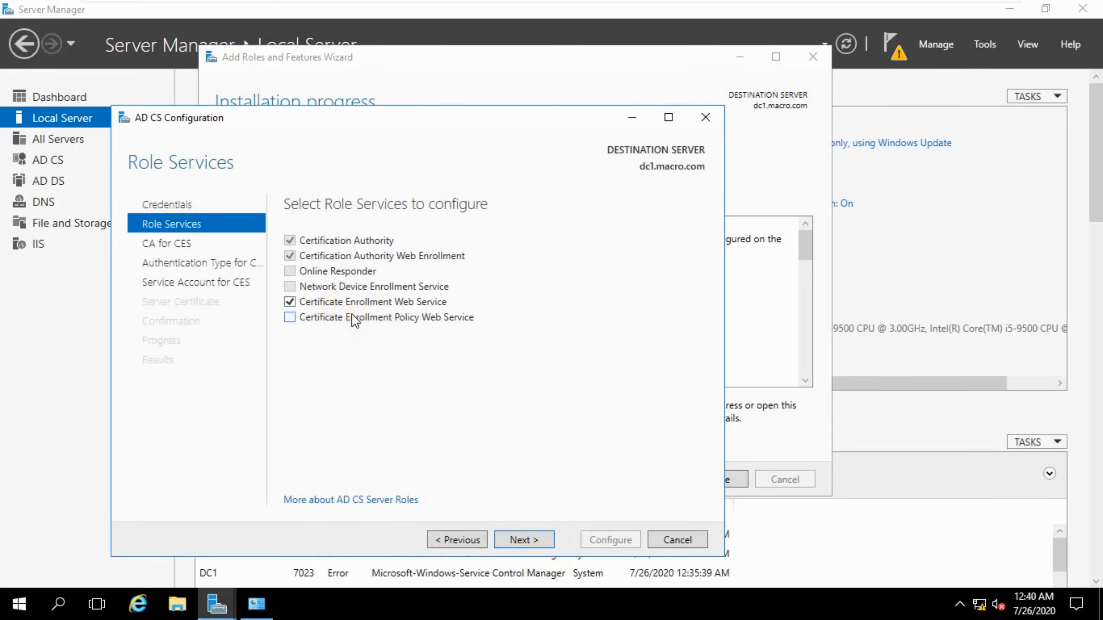
left_click(351, 315)
left_click(521, 540)
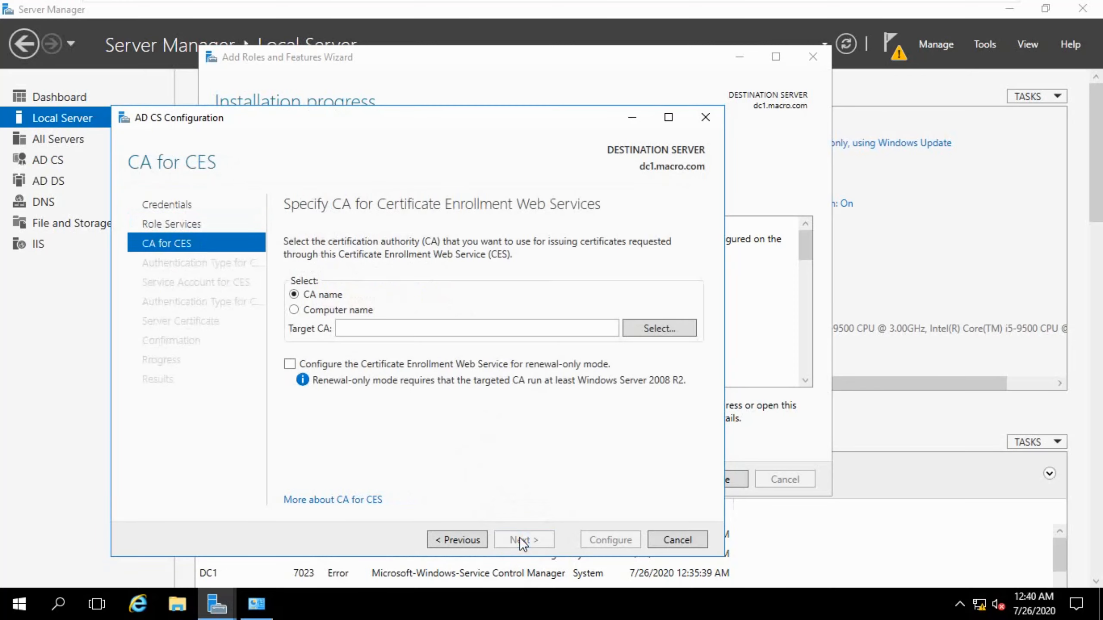
Set the target CA for Certificate Enrollment Web Services to macro-DC1-CA.
left_click(391, 328)
left_click_drag(463, 119, 661, 92)
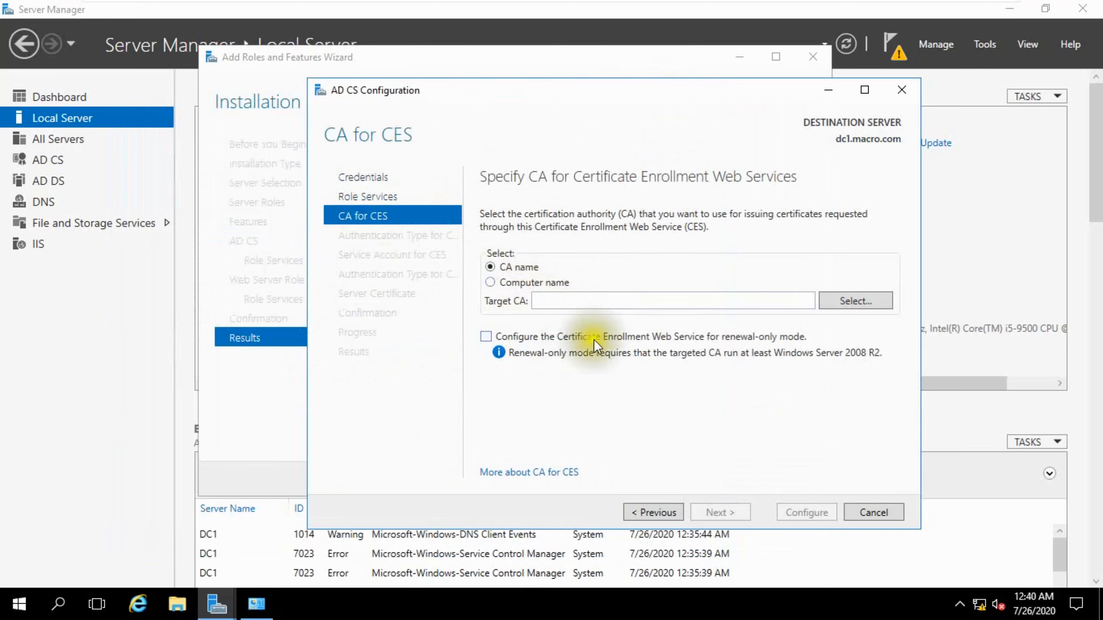
left_click(845, 303)
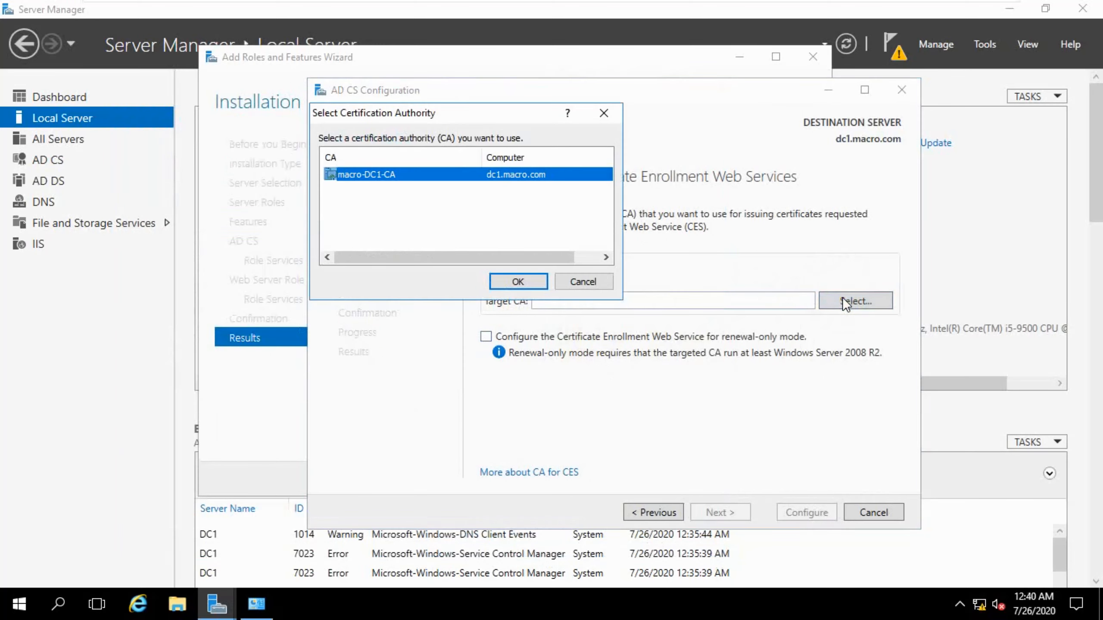
left_click(498, 277)
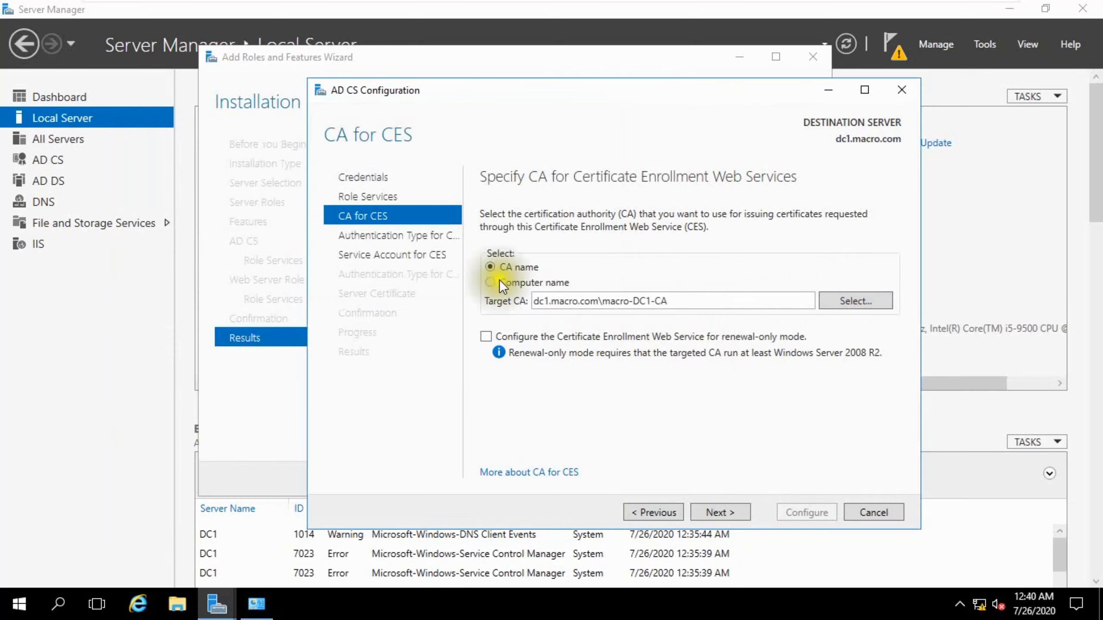
Use the built-in application pool identity as the CES service account and keep Windows integrated authentication for CEP.
left_click(705, 511)
left_click(704, 511)
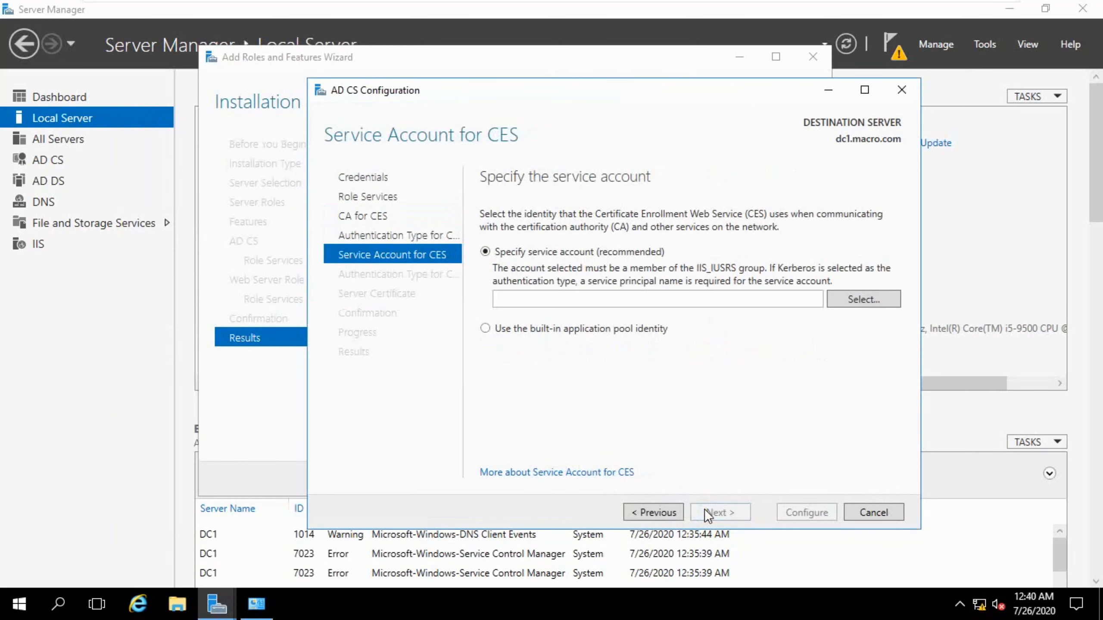
left_click(534, 329)
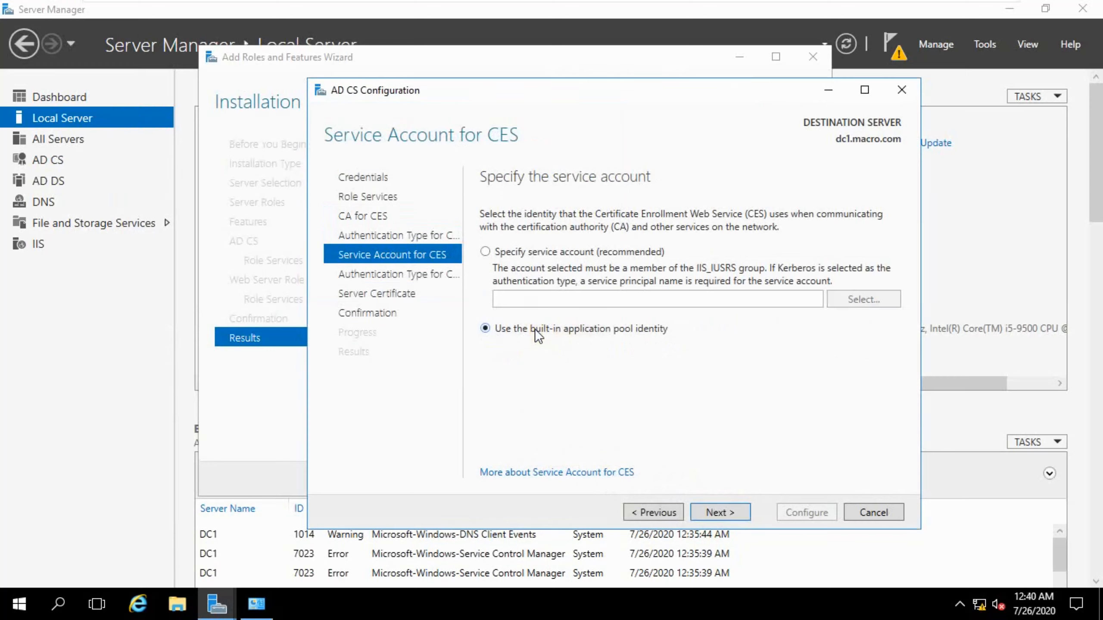
left_click(707, 510)
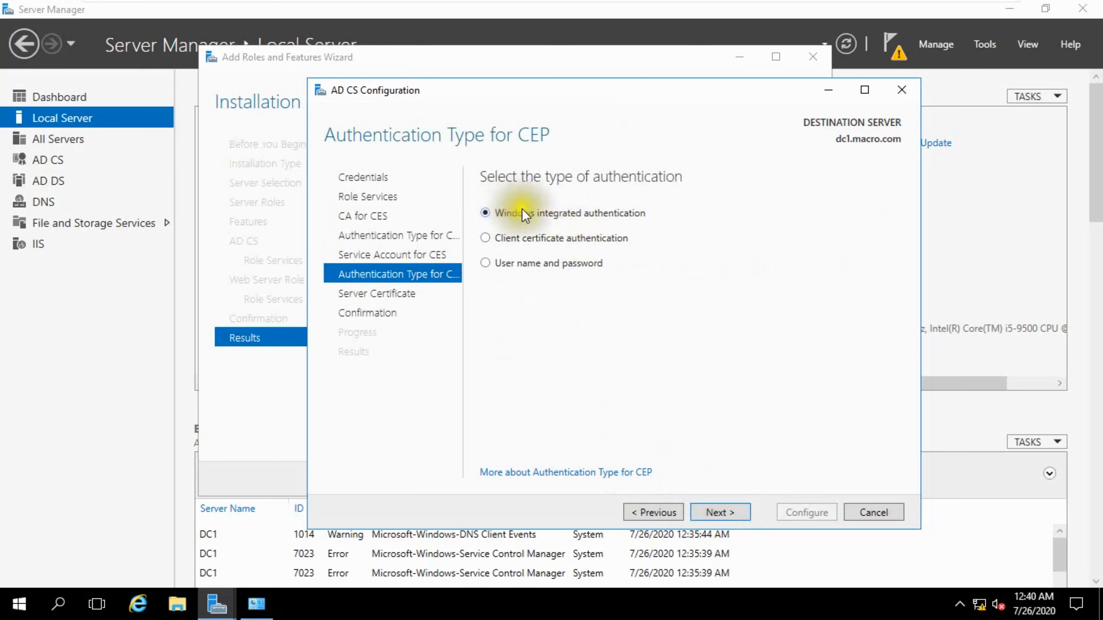
left_click(709, 509)
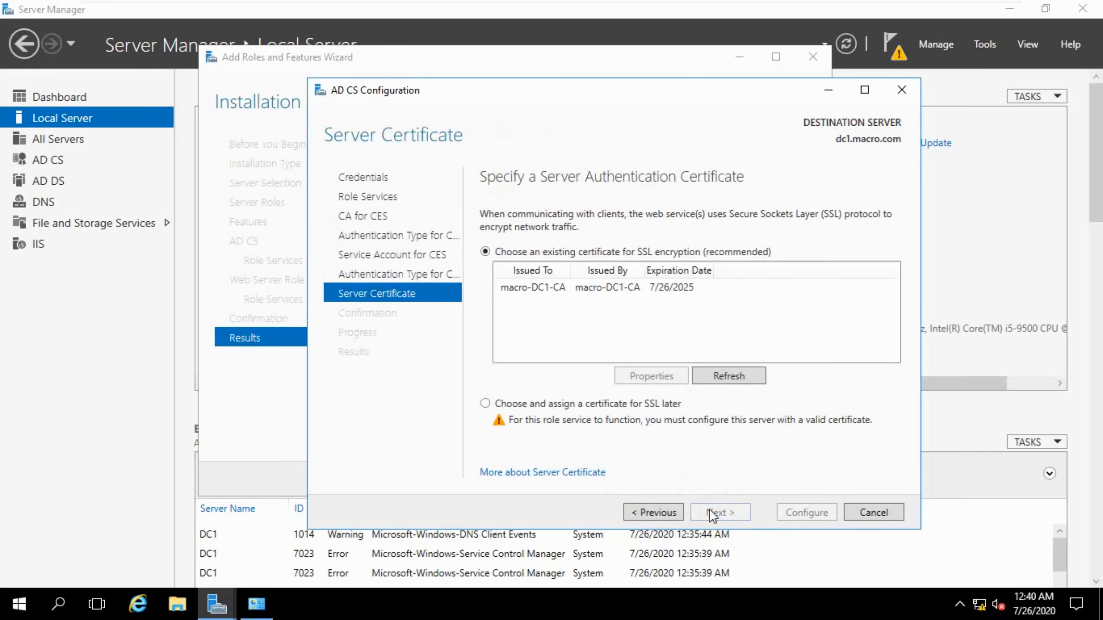
Choose the macro-DC1-CA certificate for SSL encryption, run the configuration, and close both wizards.
left_click(542, 290)
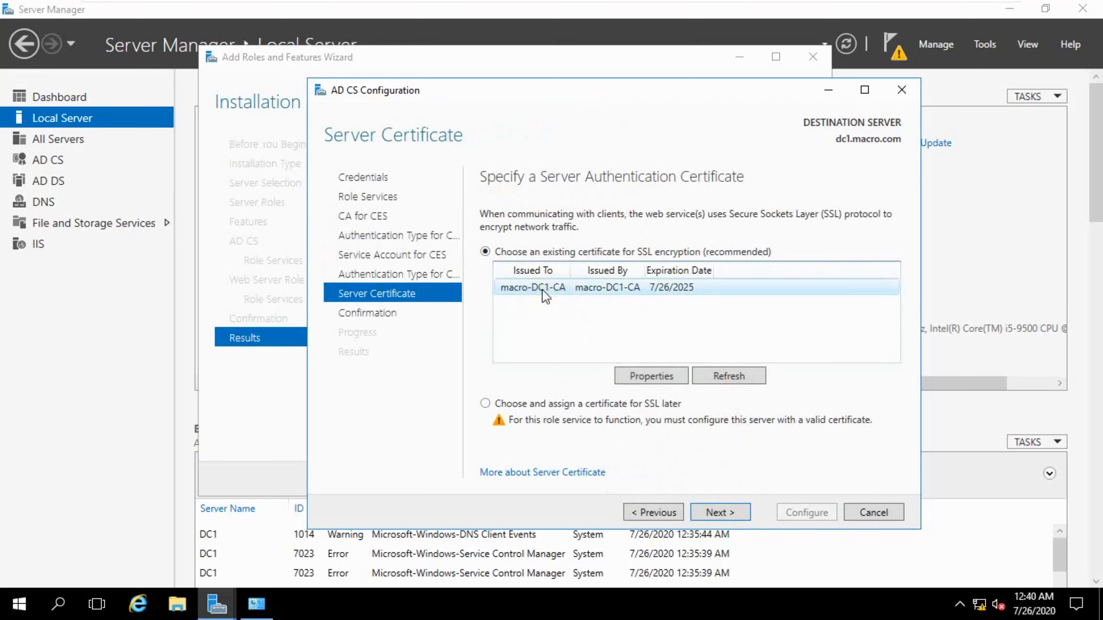
left_click(709, 507)
left_click(790, 512)
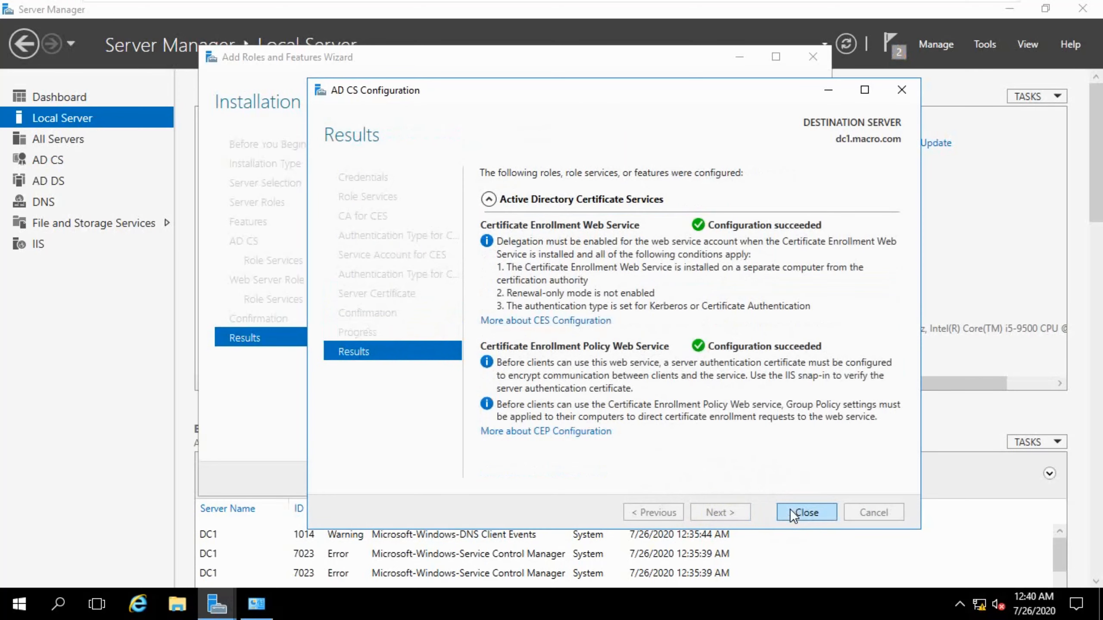
left_click(789, 512)
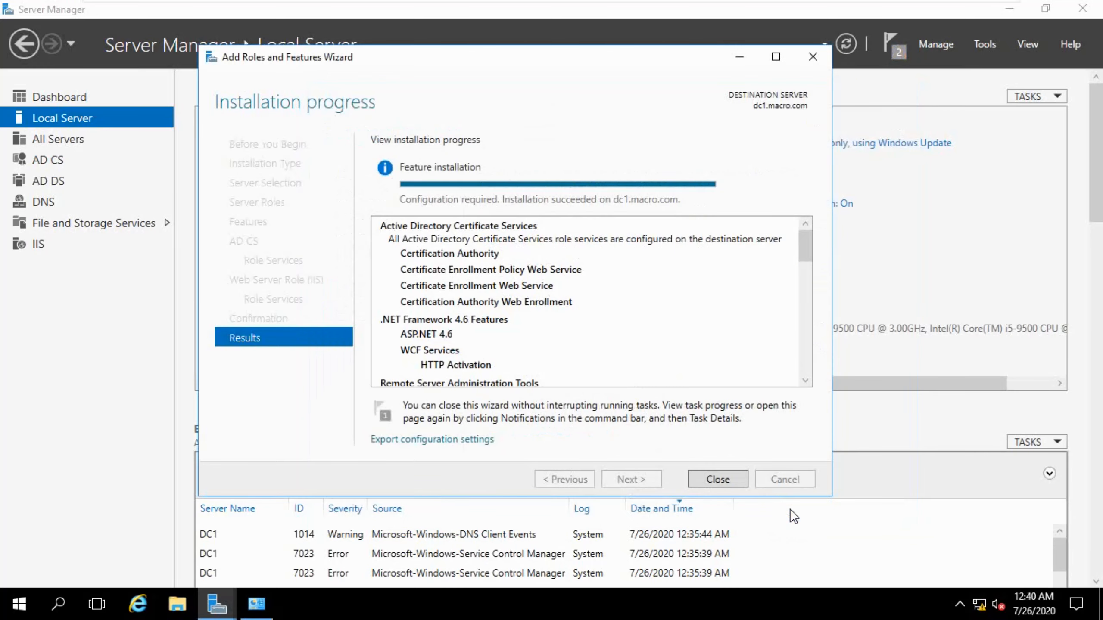
left_click(717, 479)
Open the Certification Authority console and expand the macro-DC1-CA node.
left_click(844, 47)
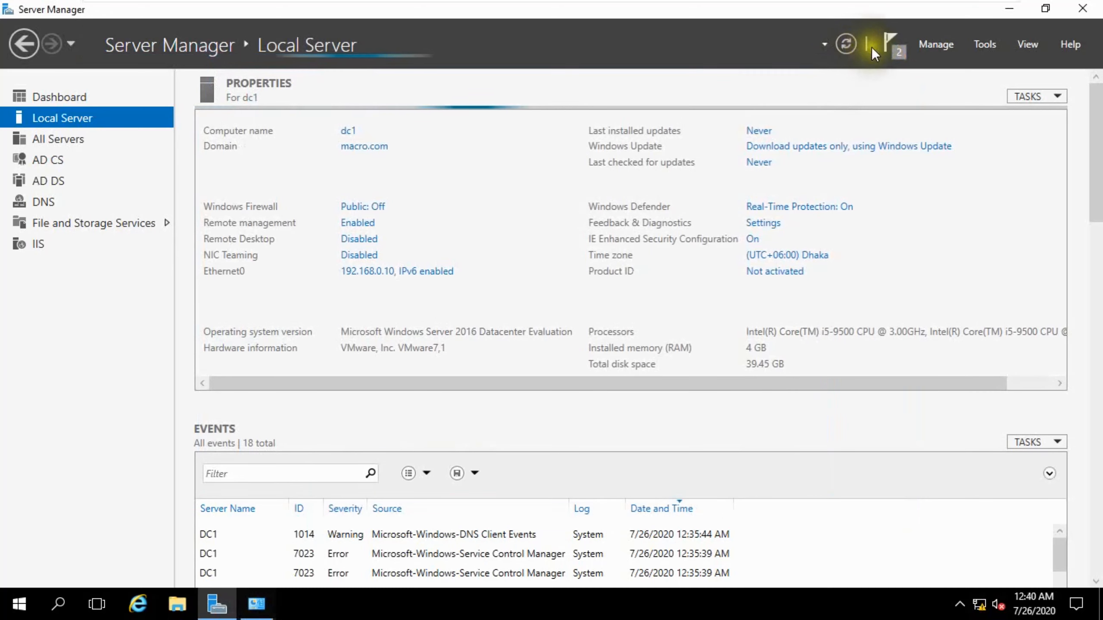
left_click(982, 44)
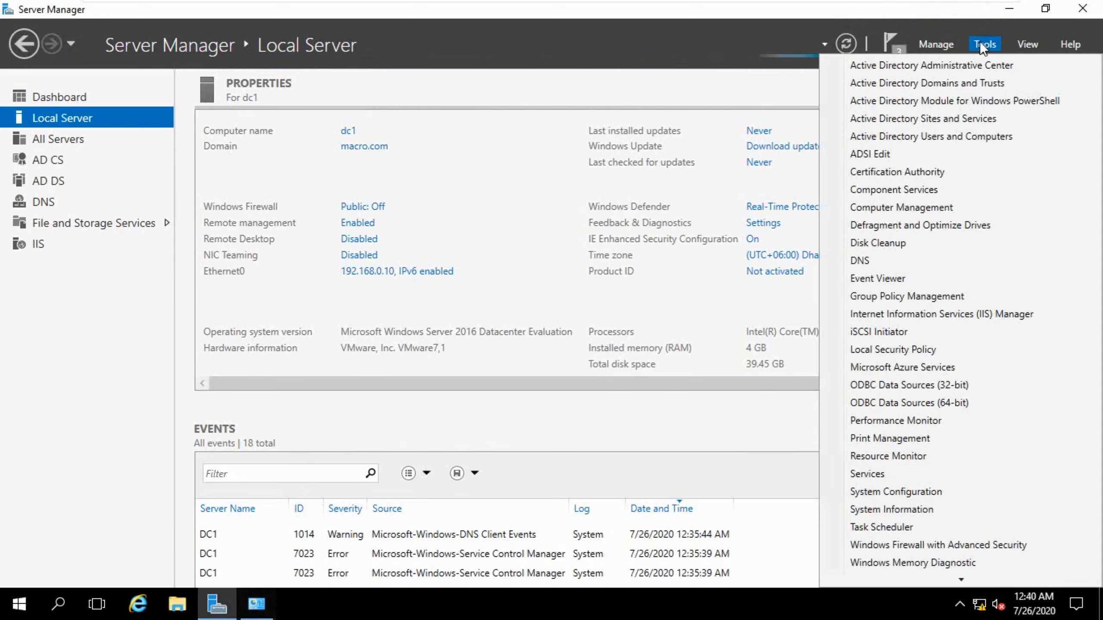
left_click(875, 167)
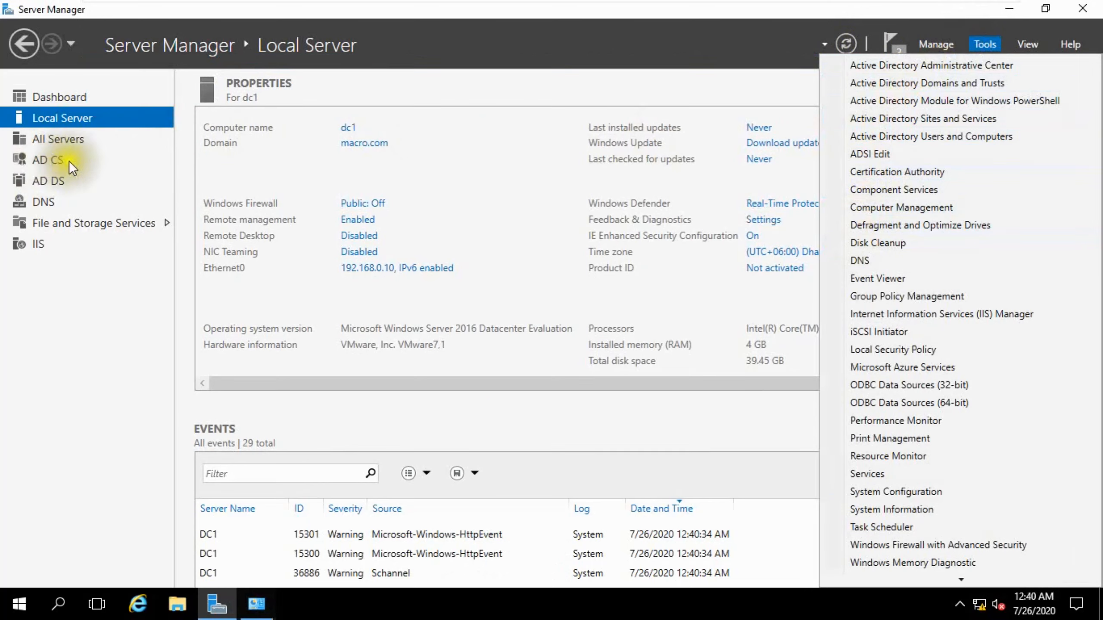
left_click(857, 173)
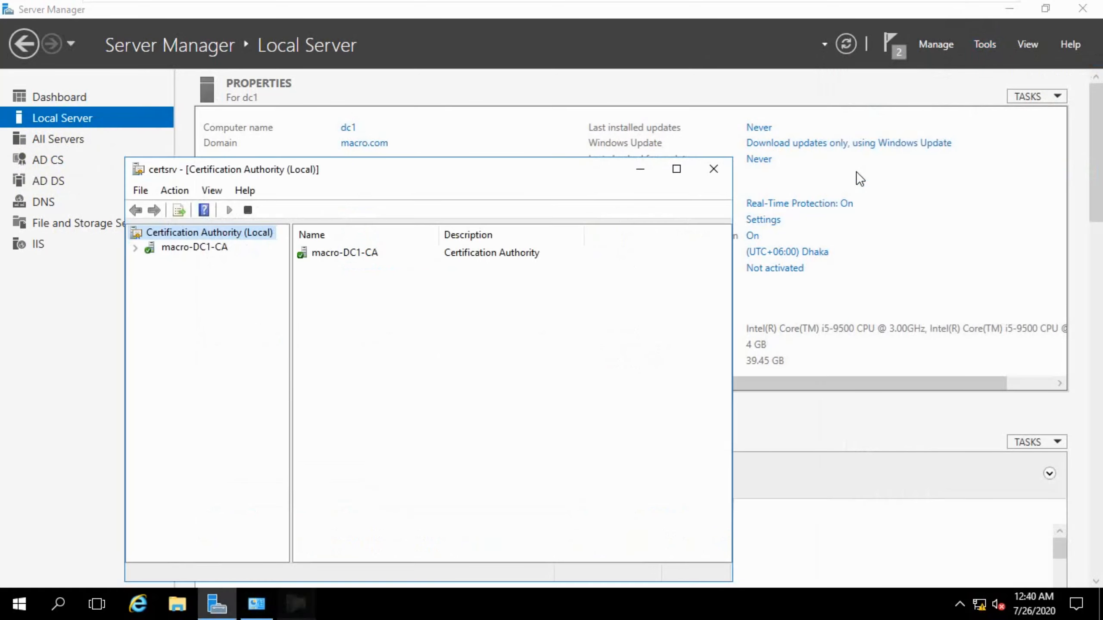
left_click_drag(424, 179, 551, 125)
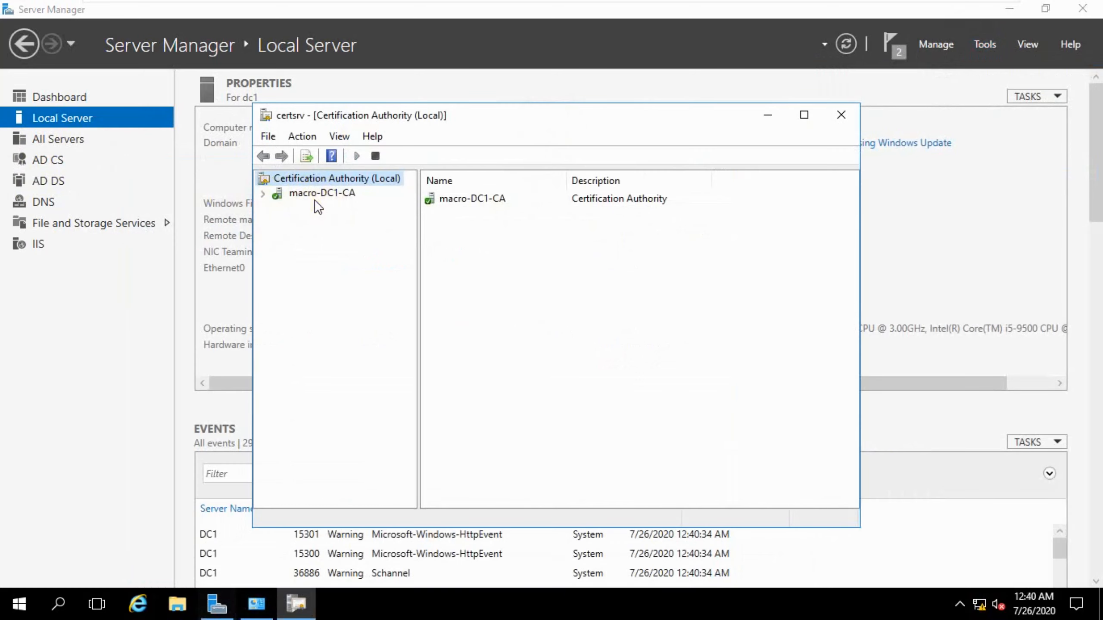
left_click(264, 194)
Switch to the PowerPoint presentation showing the lab's list of steps.
mouse_move(893, 8)
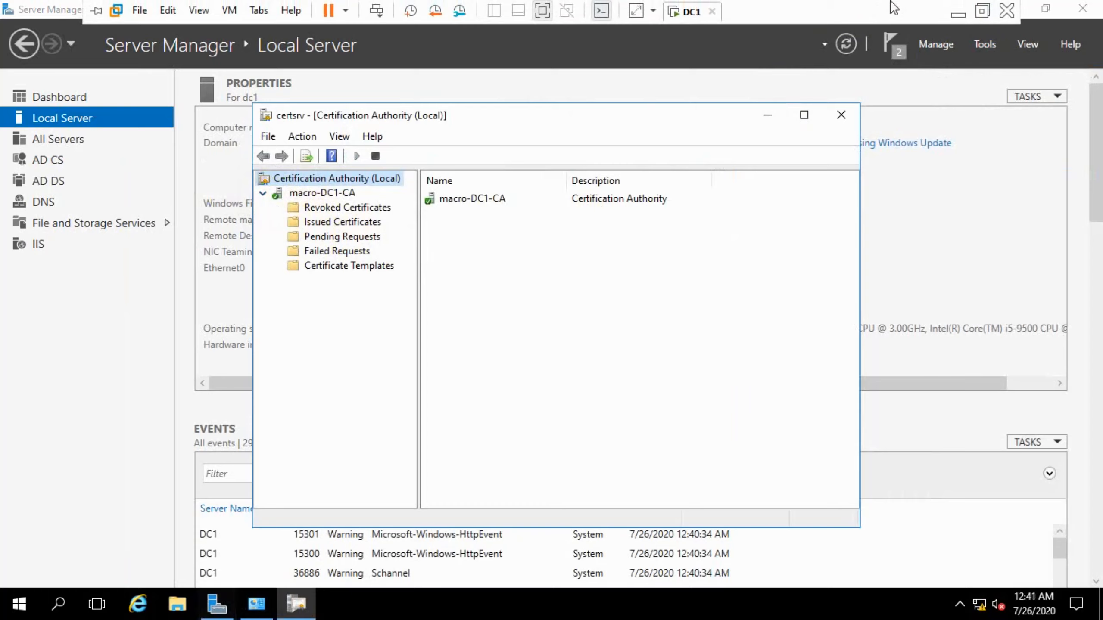
left_click(981, 10)
left_click(1067, 415)
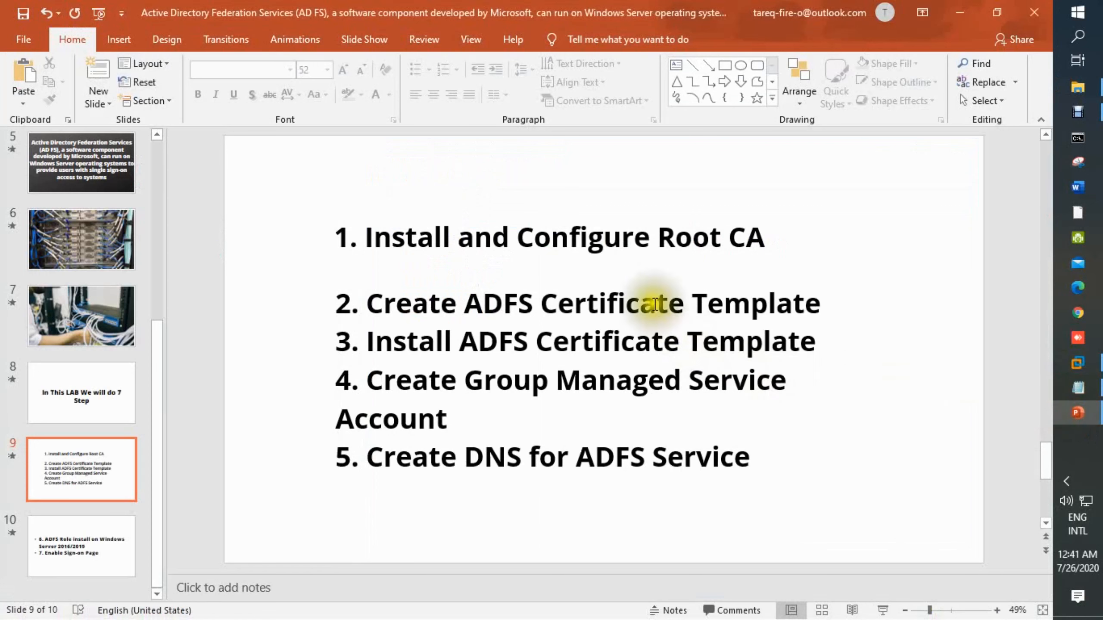
left_click(580, 238)
left_click(787, 259)
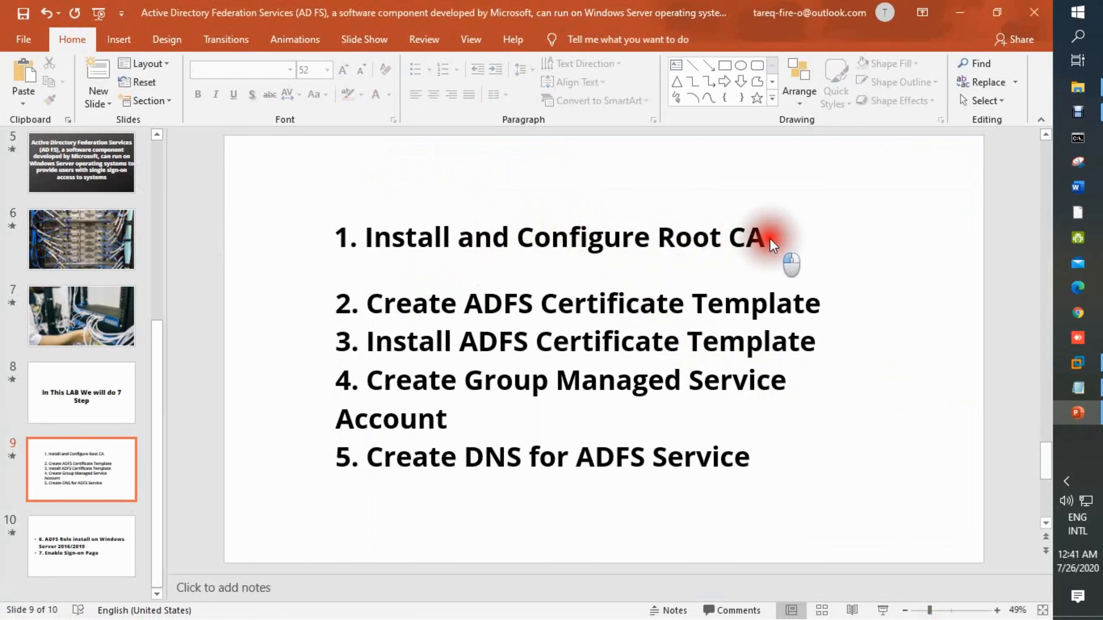
Append "Done" to the first lab step on the slide and highlight that word in red.
left_click(764, 237)
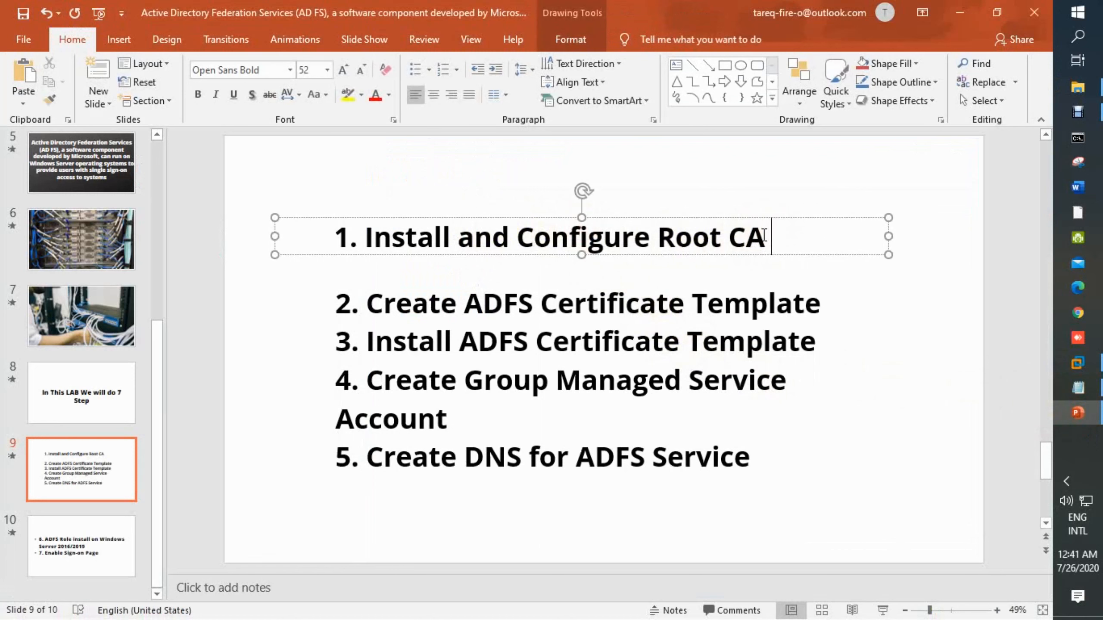
type("Done")
key("shift+Left")
key("shift+Left")
key("shift+Left")
key("shift+Left")
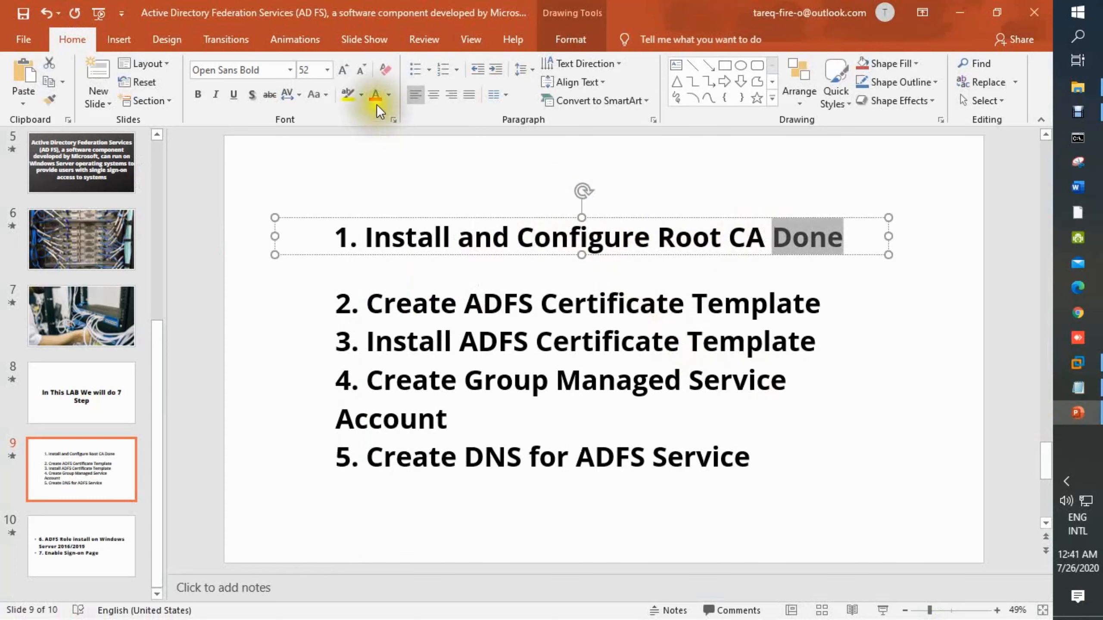
left_click(360, 95)
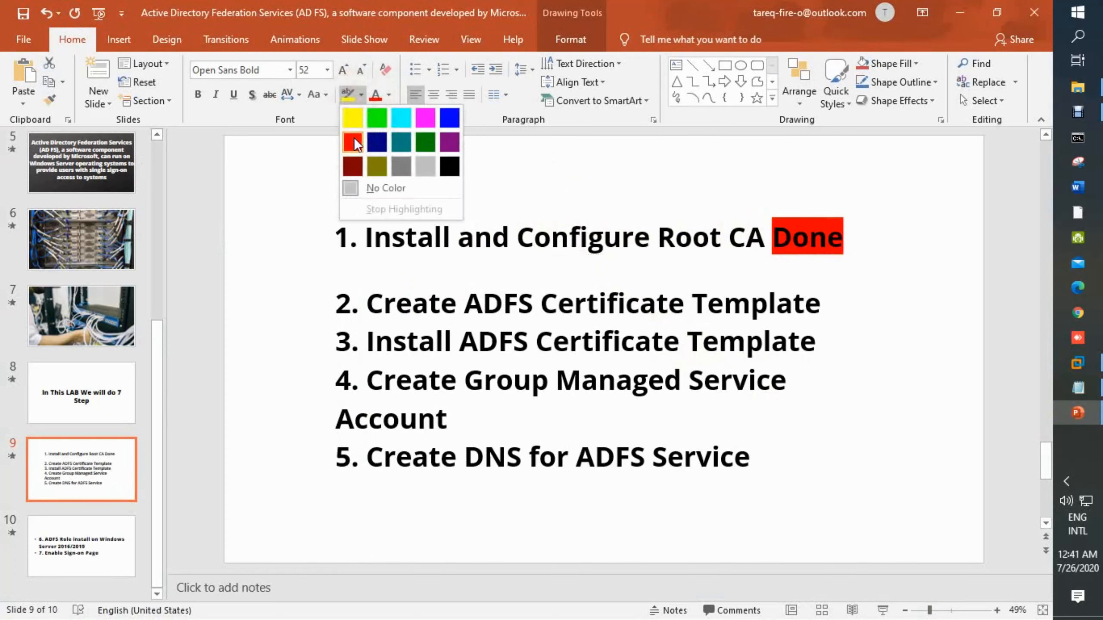
left_click(353, 138)
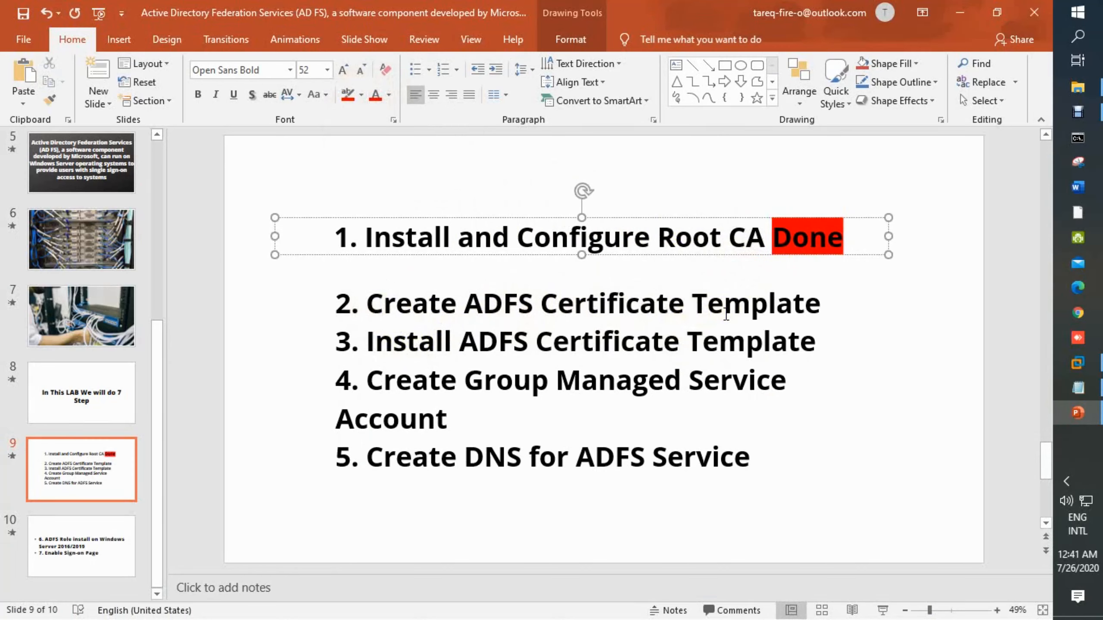
Switch to the DC1 virtual machine and open the Certificate Templates management console from the CA's Certificate Templates folder.
mouse_move(1077, 381)
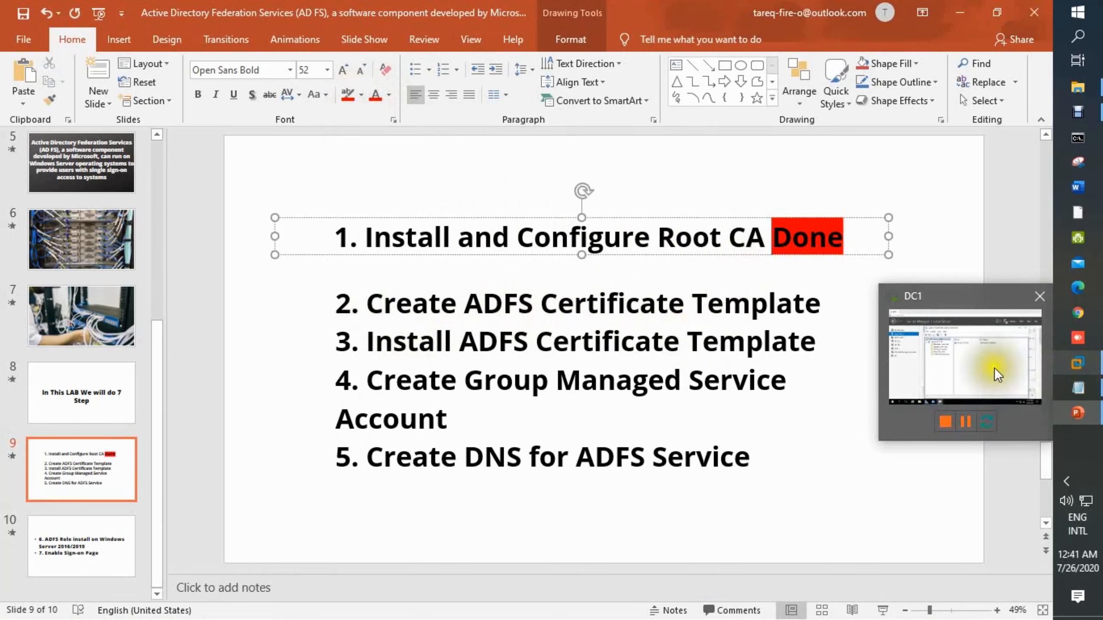
left_click(994, 367)
left_click(420, 33)
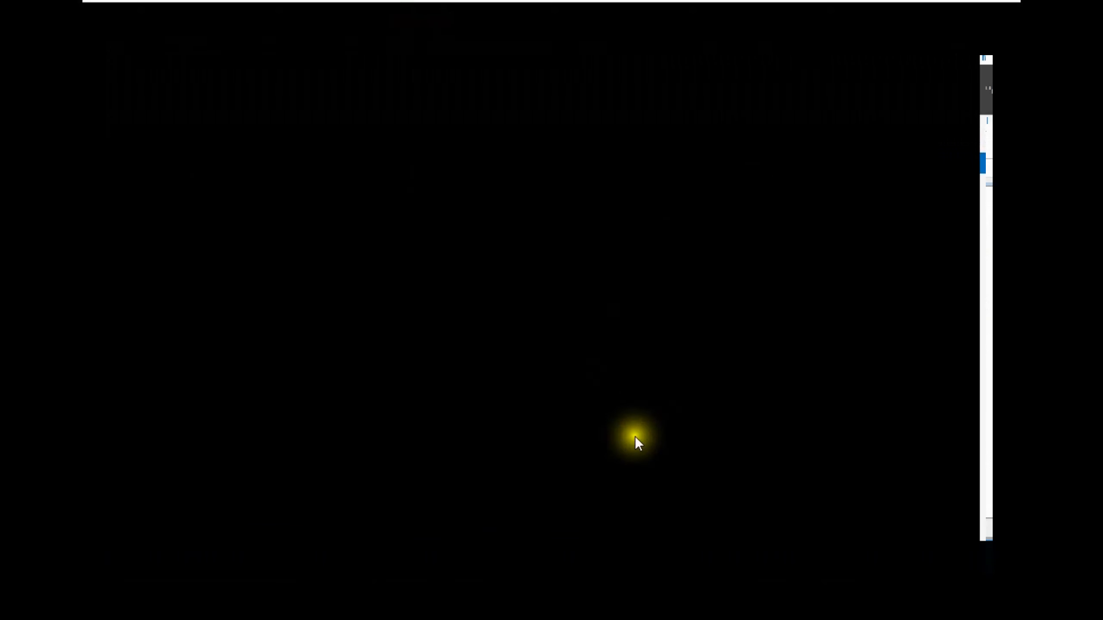
left_click(330, 249)
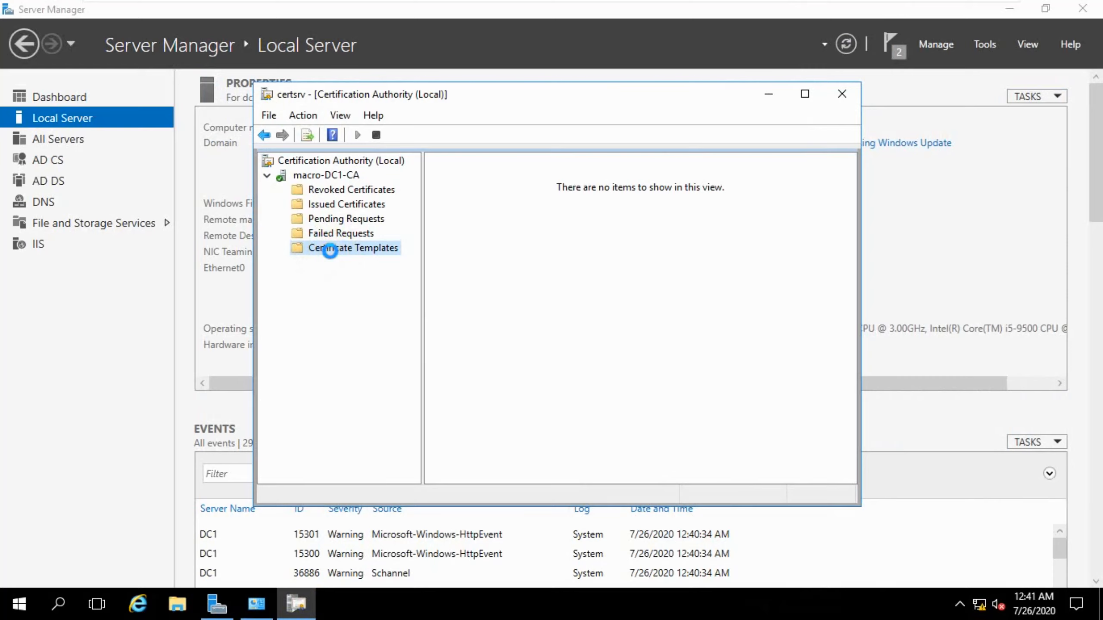
right_click(331, 252)
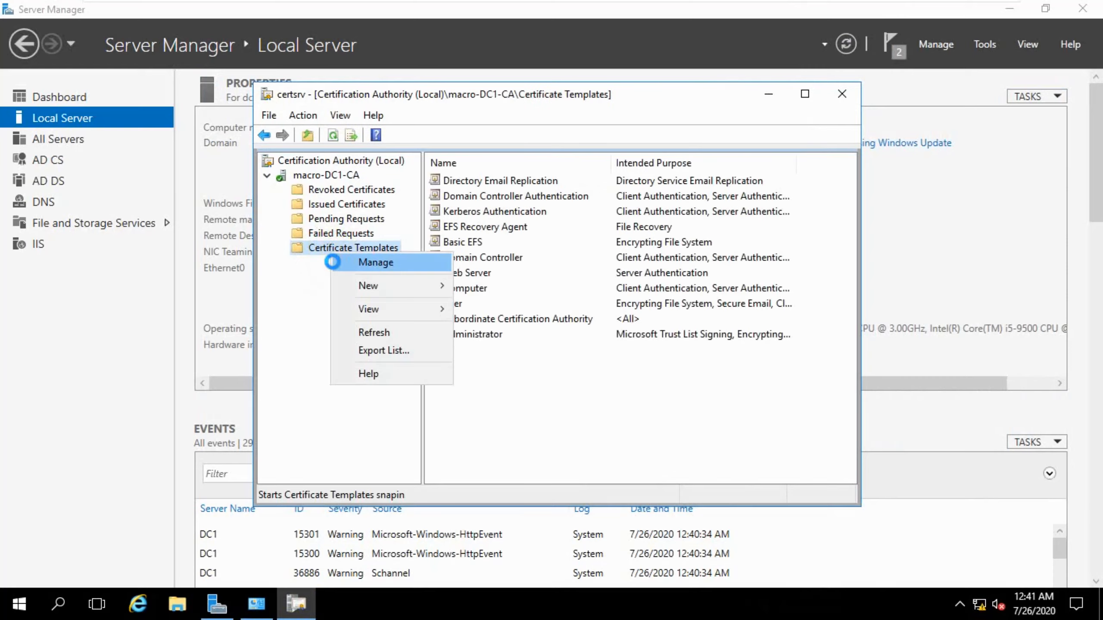
left_click(384, 261)
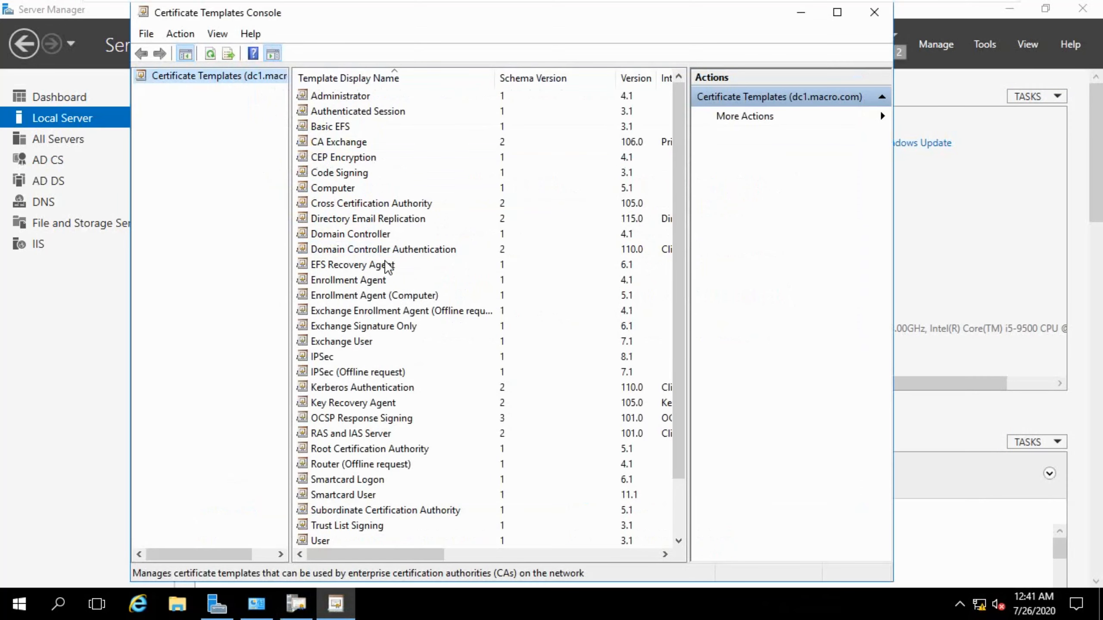
Duplicate the Web Server certificate template.
scroll(429, 392, "down", 2)
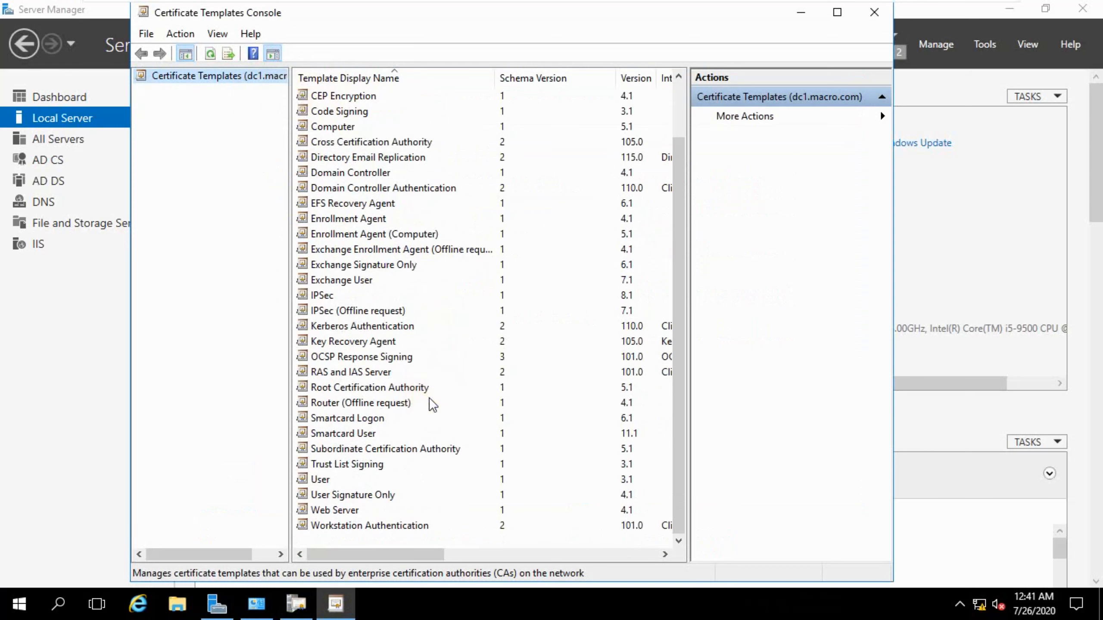
left_click(332, 511)
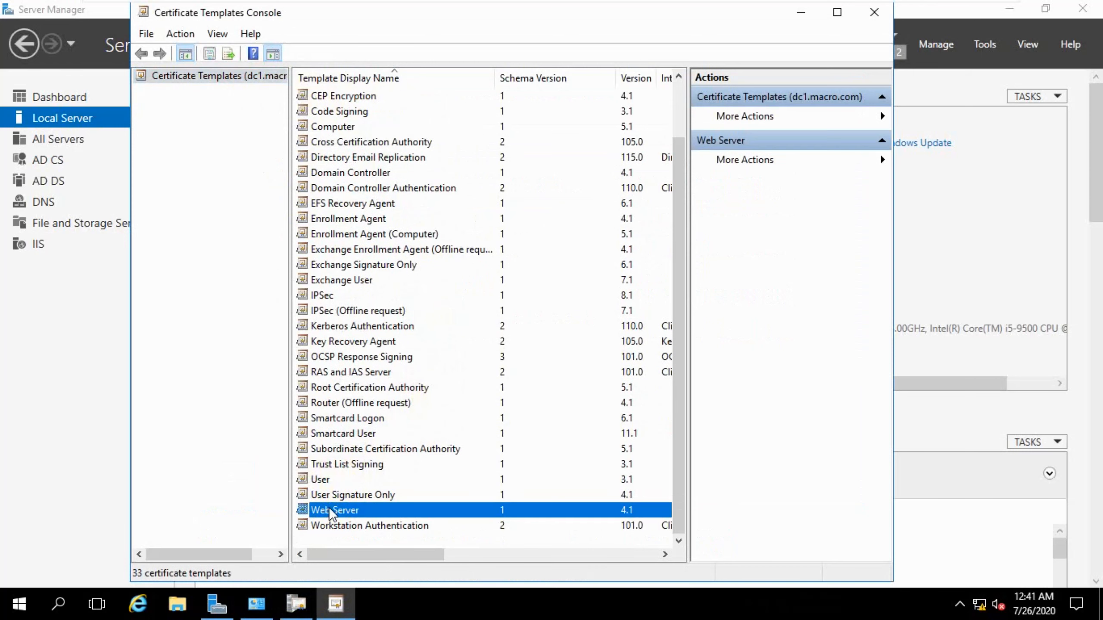
right_click(329, 507)
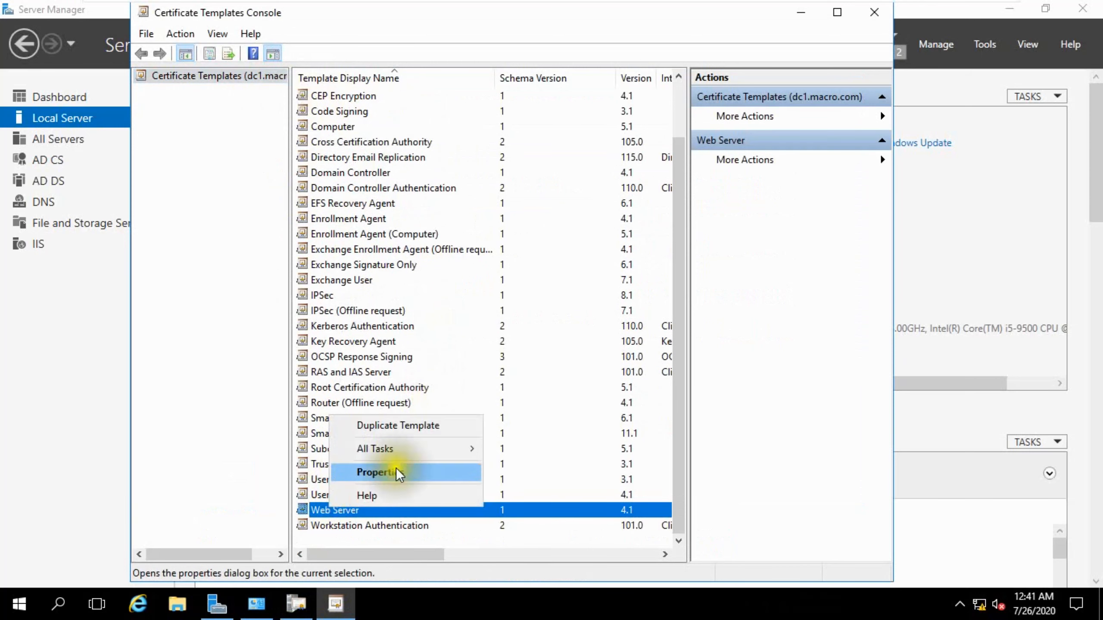
left_click(410, 427)
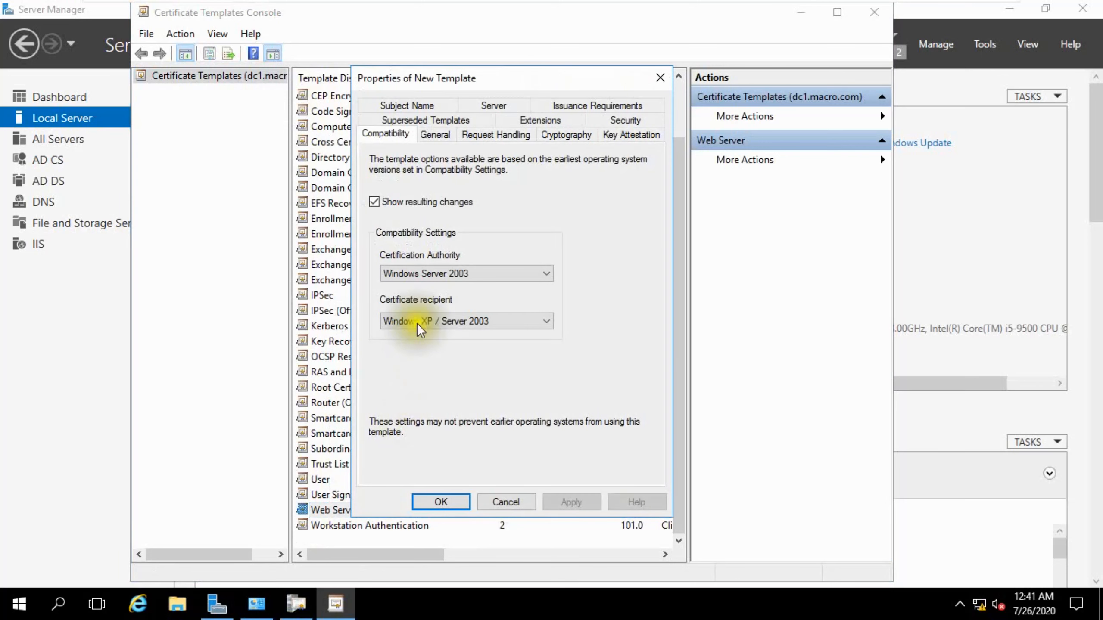
Name the duplicated template ADFS Template for both display name and template name, and apply.
left_click(435, 134)
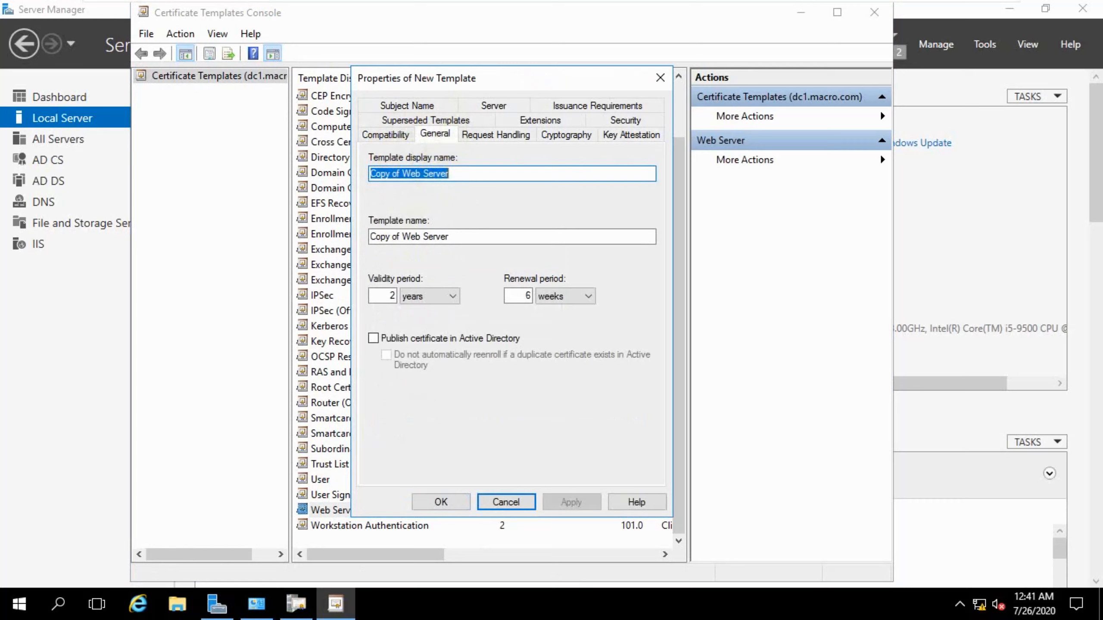
type("ADFS ")
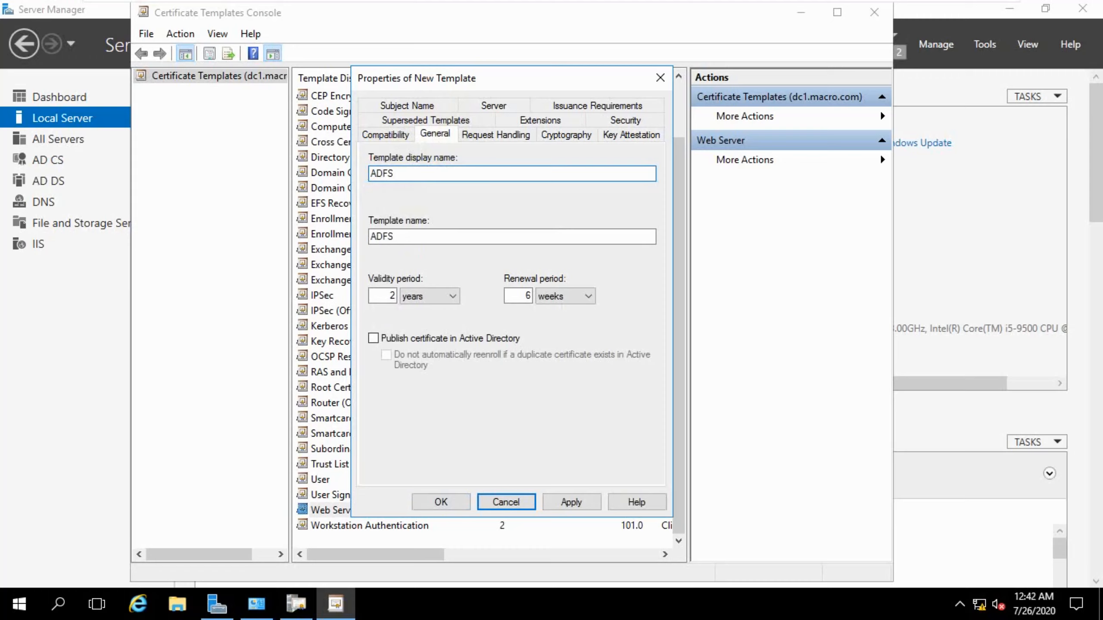
type("Template")
left_click(396, 237)
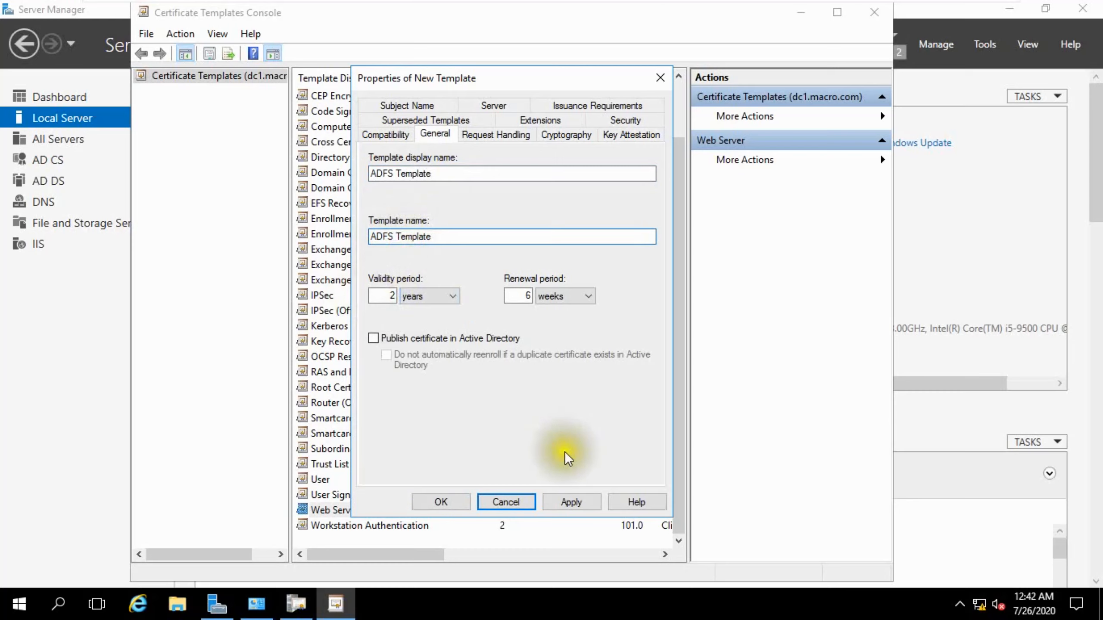
left_click(559, 501)
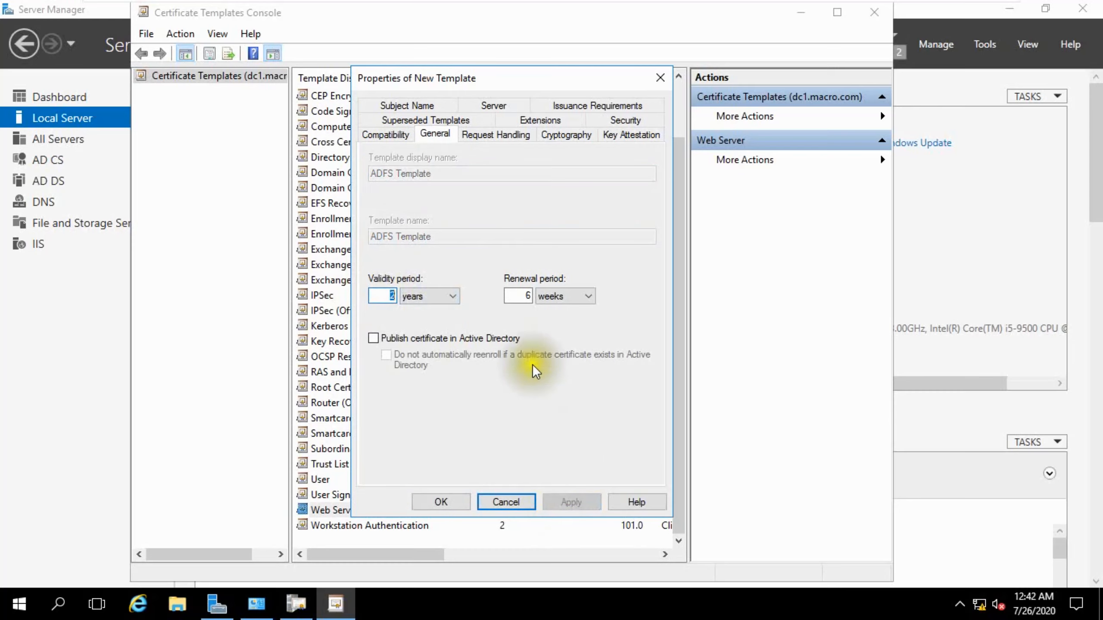
Allow the template's private key to be exported, apply, and keep the subject name supplied in the request.
left_click(487, 136)
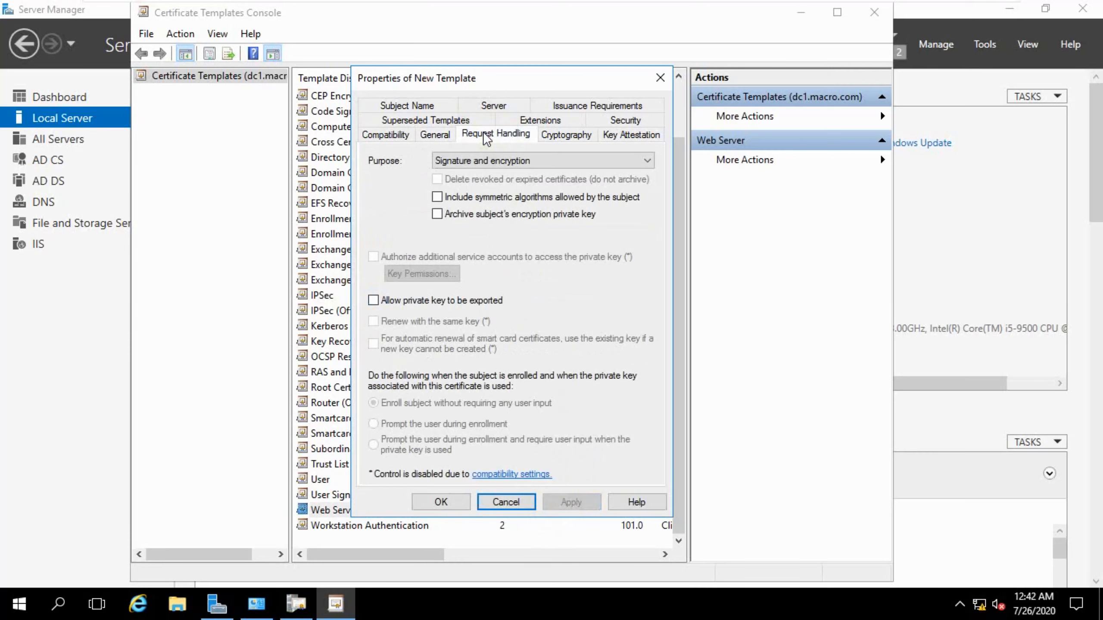
left_click(390, 302)
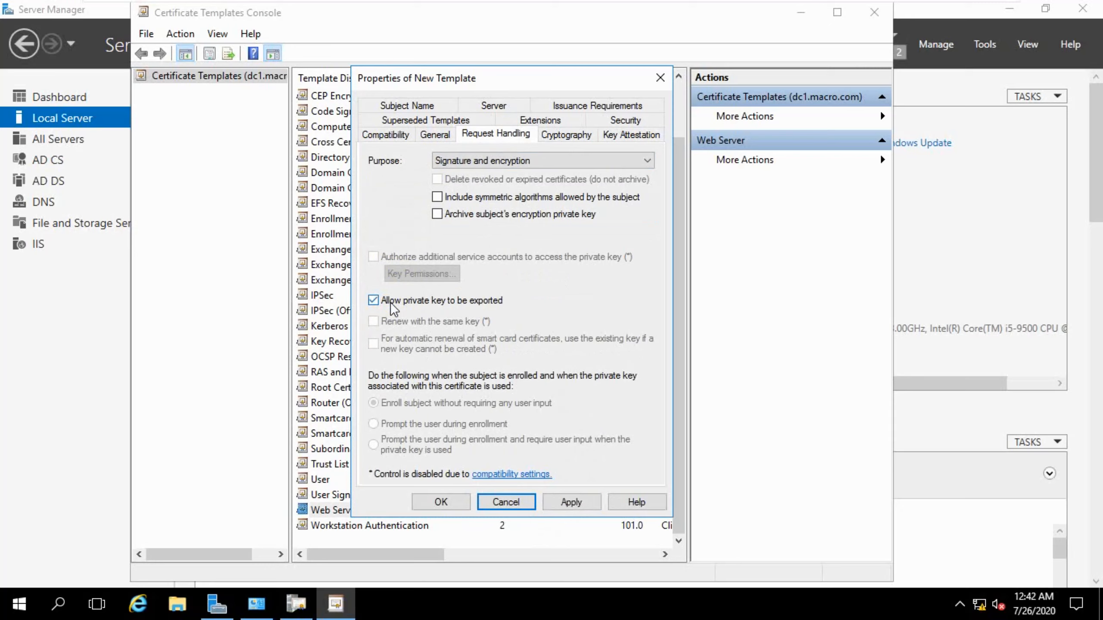
left_click(552, 498)
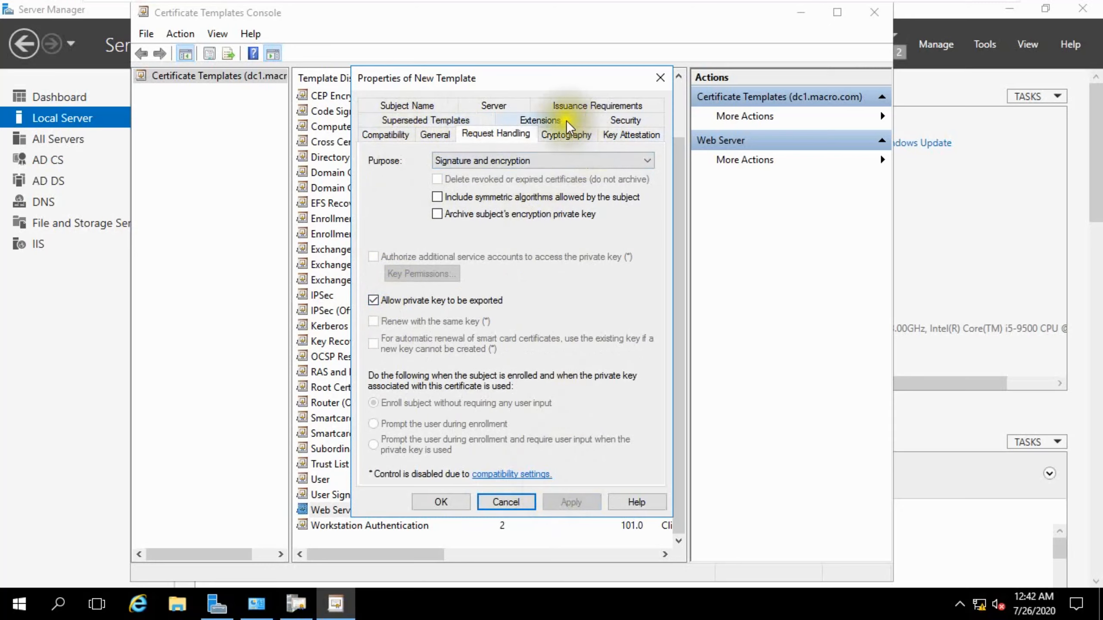
left_click(414, 106)
left_click(372, 156)
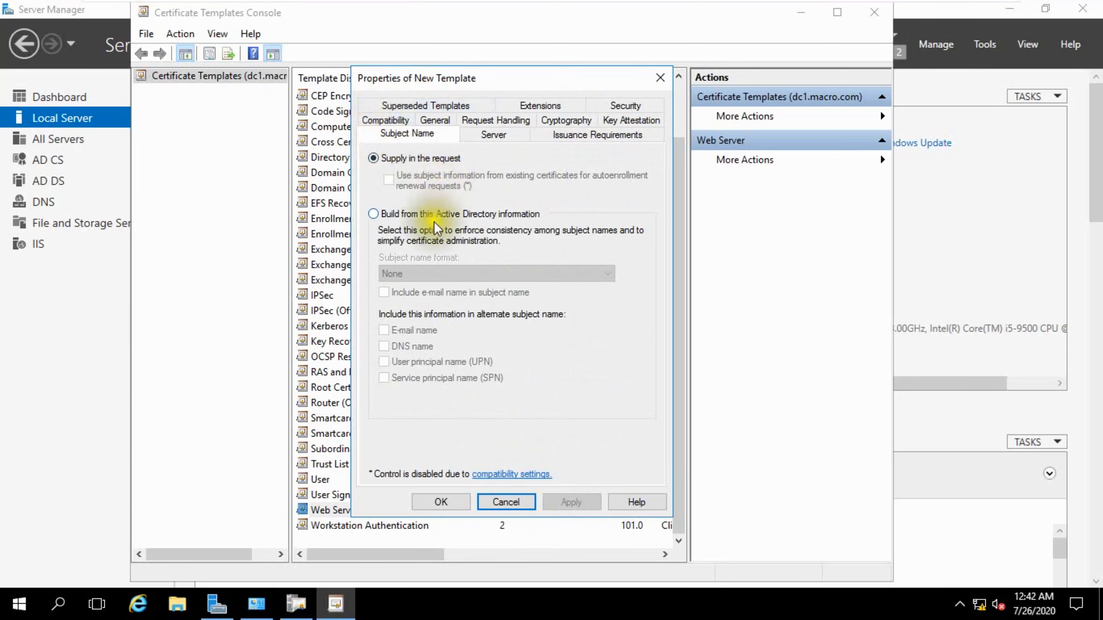
Add Domain Computers to the template's security list, including Computers among the searchable object types.
left_click(632, 104)
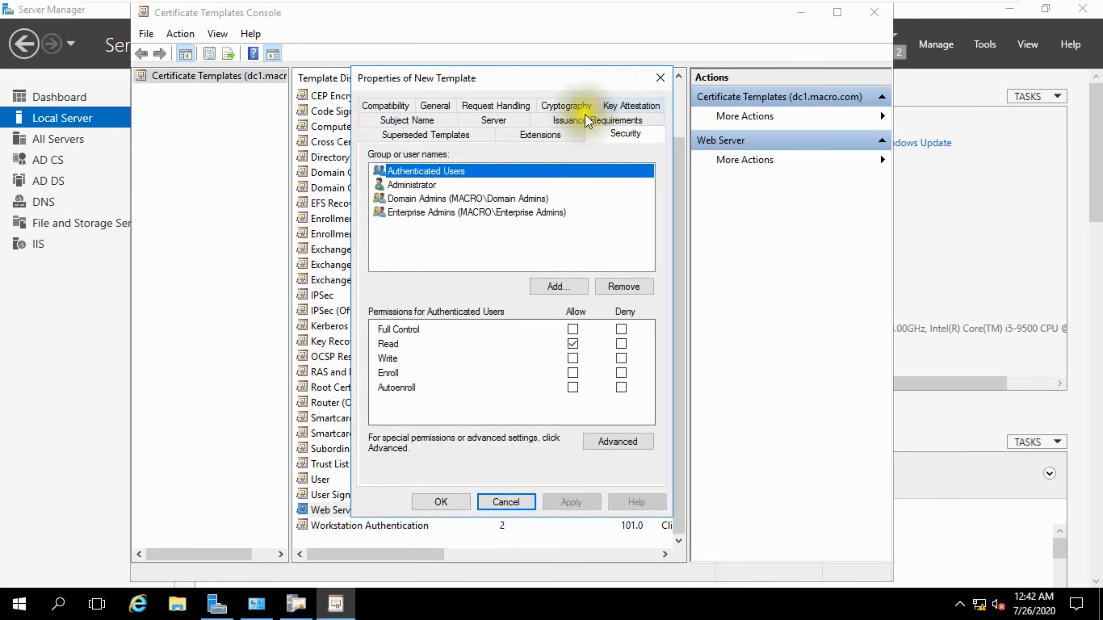
left_click(544, 281)
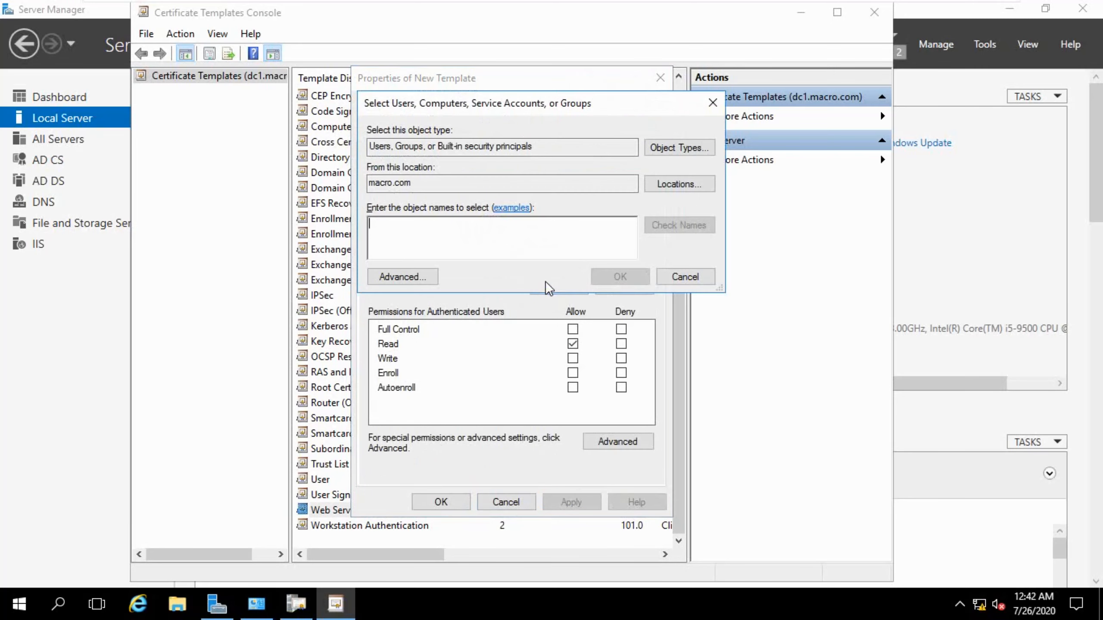
left_click(684, 144)
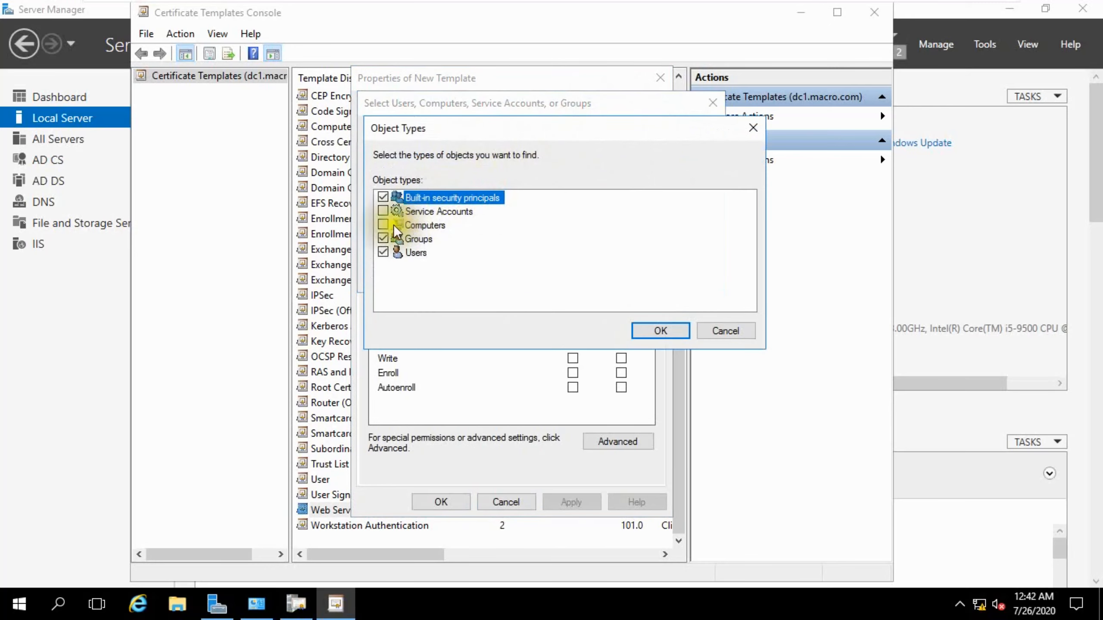
left_click(647, 327)
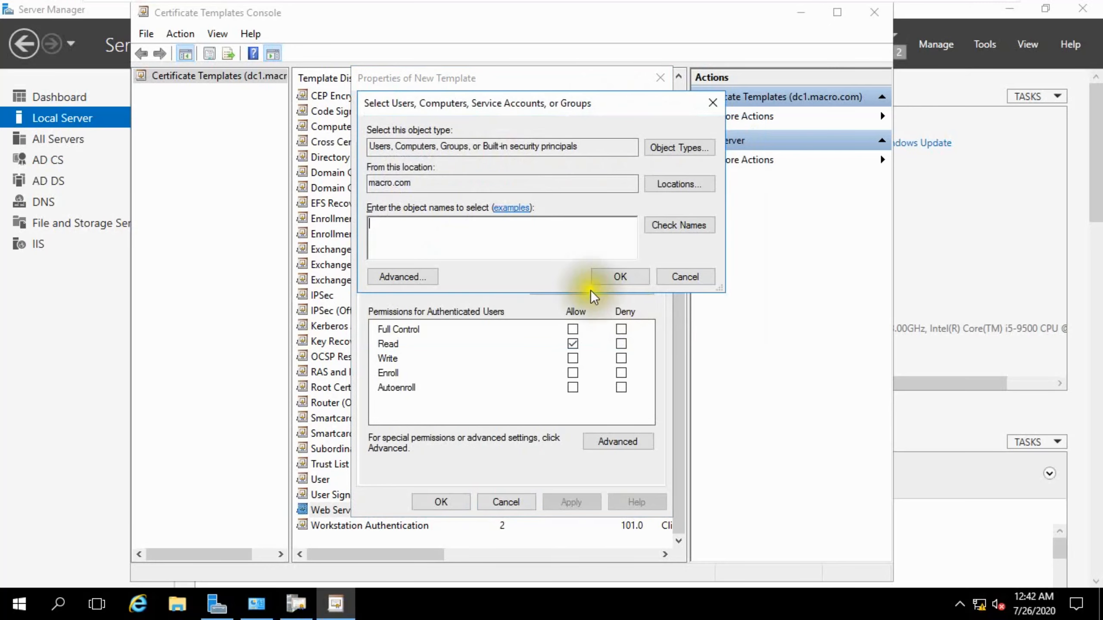
left_click(491, 230)
type("Domain")
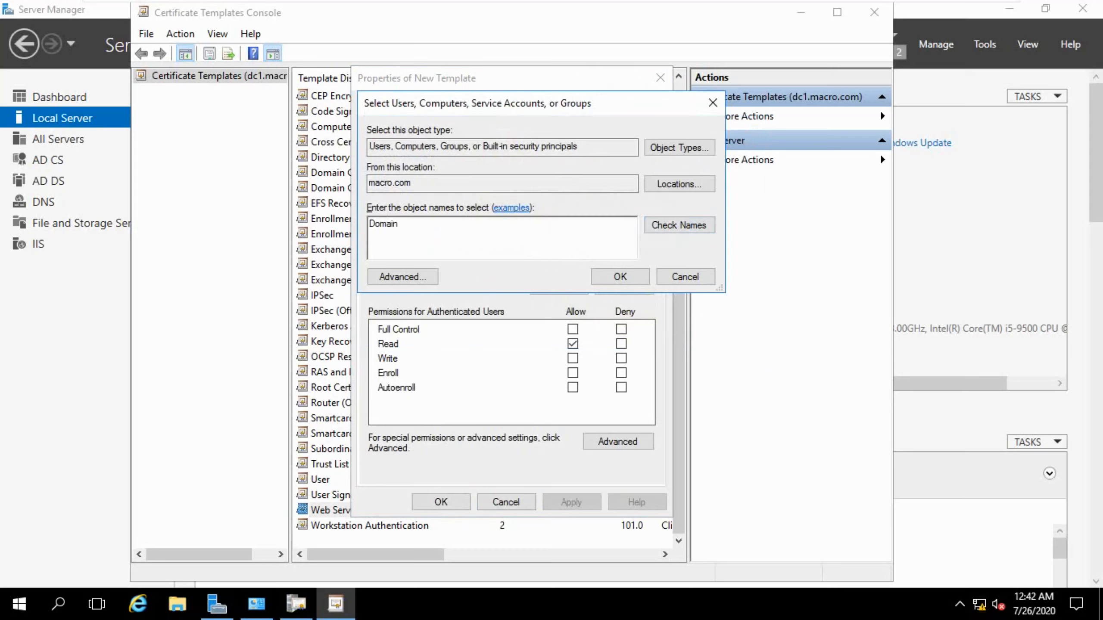
type(" Compu")
left_click(668, 221)
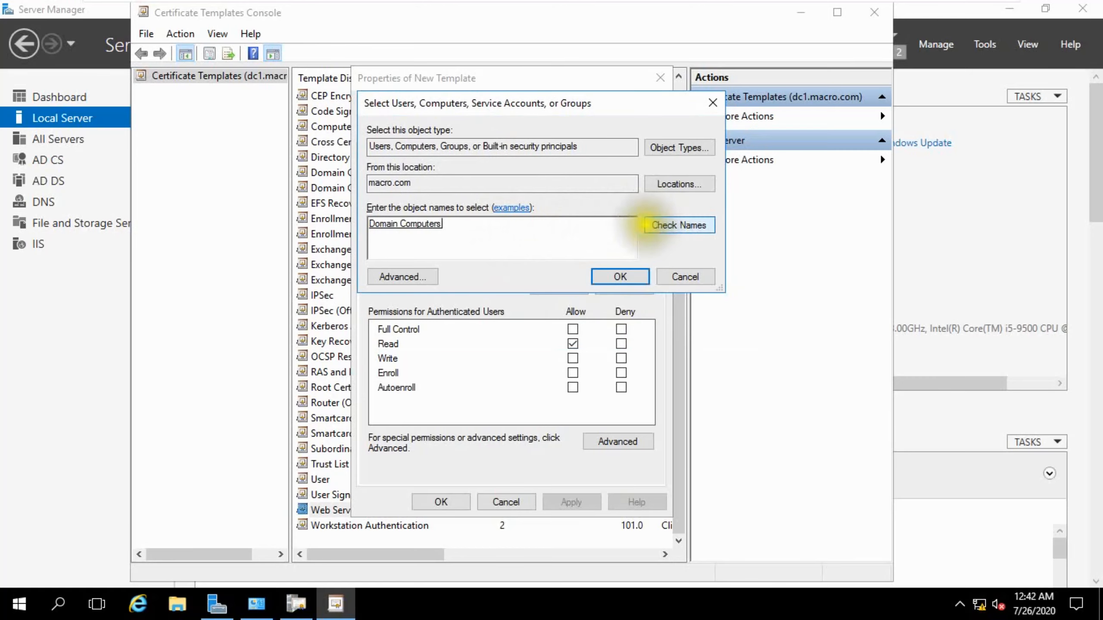
left_click(622, 276)
Grant Domain Computers Full Control on the template and apply.
left_click(519, 214)
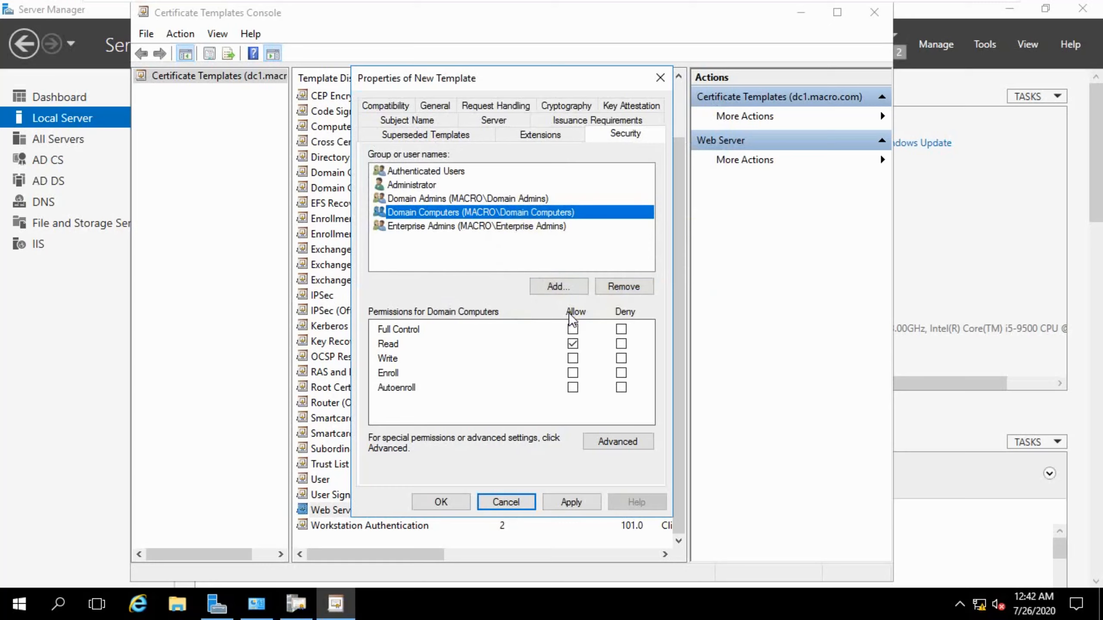
left_click(573, 330)
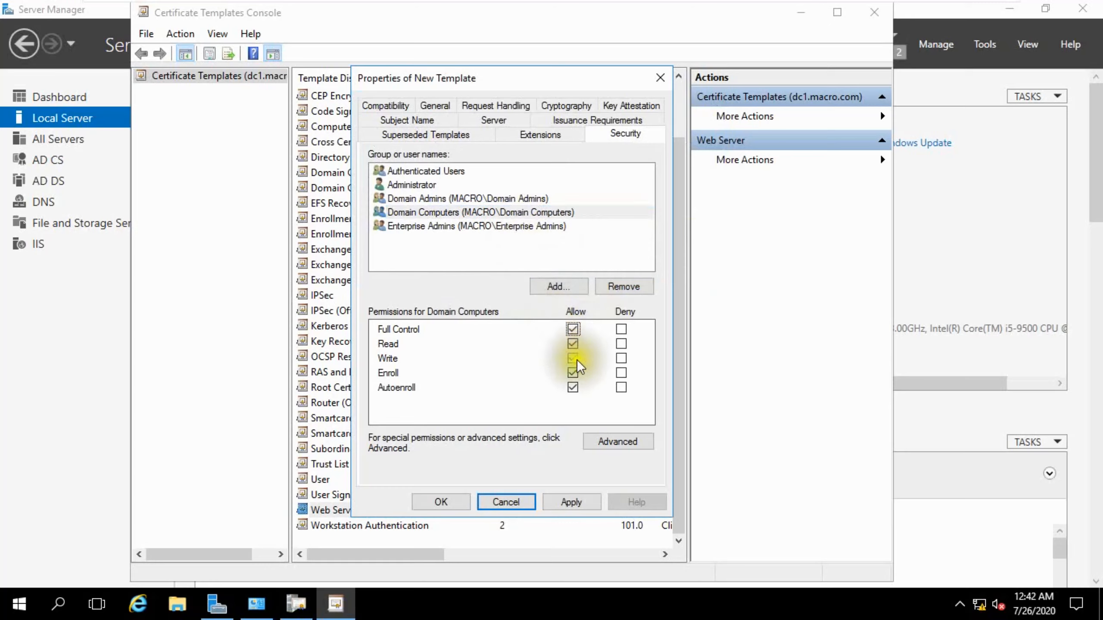
left_click(581, 504)
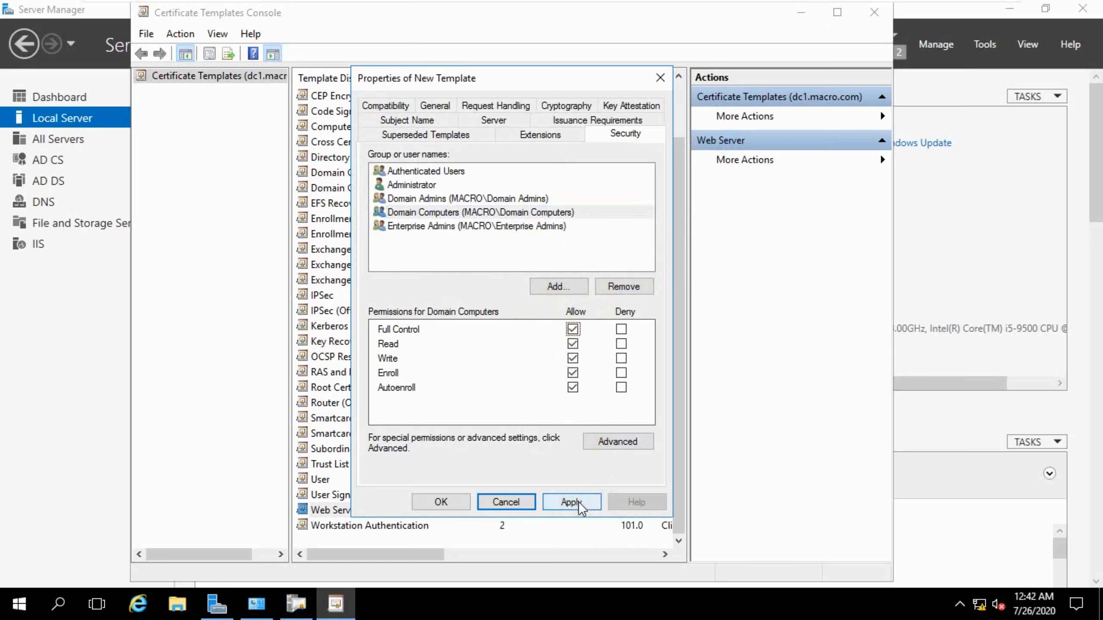
Grant Domain Admins and Administrator Full Control on the template, apply, and close the properties dialog.
left_click(459, 199)
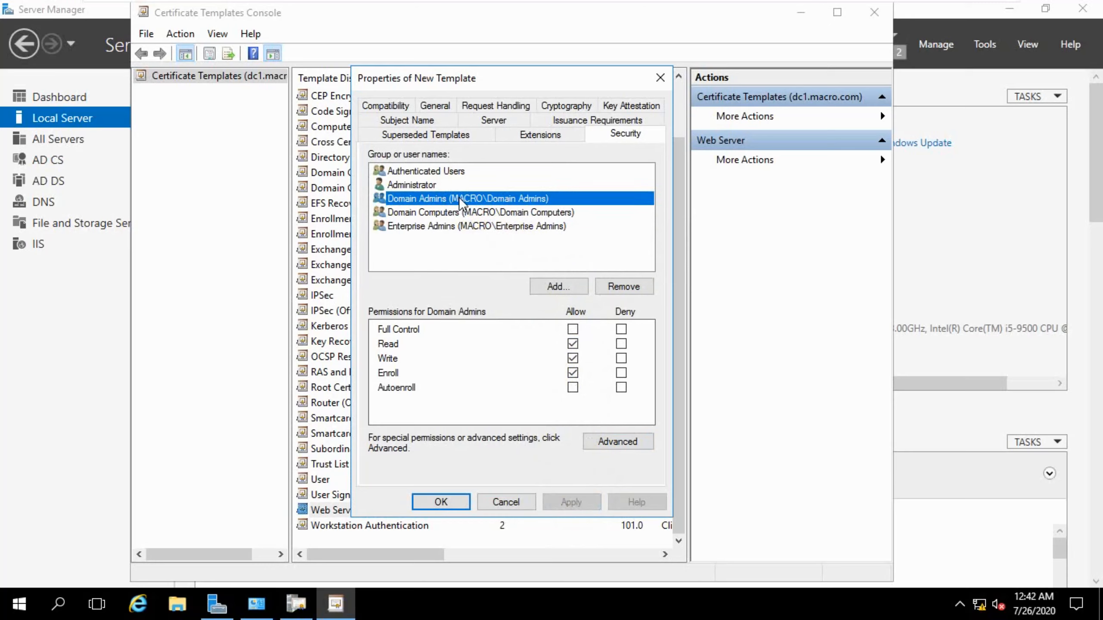
left_click(572, 329)
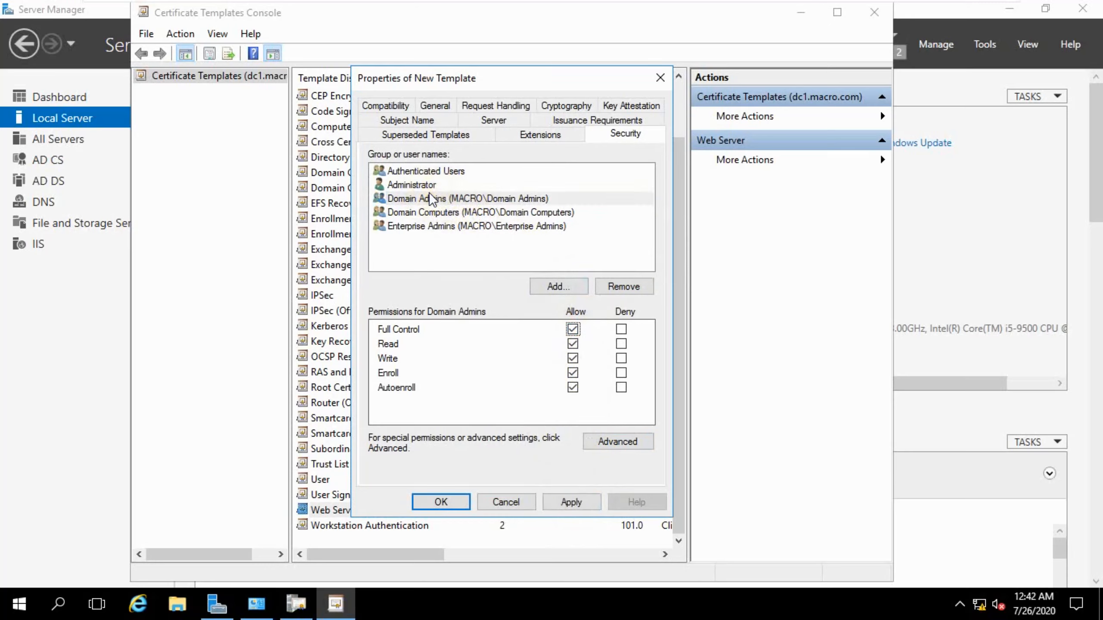
left_click(567, 500)
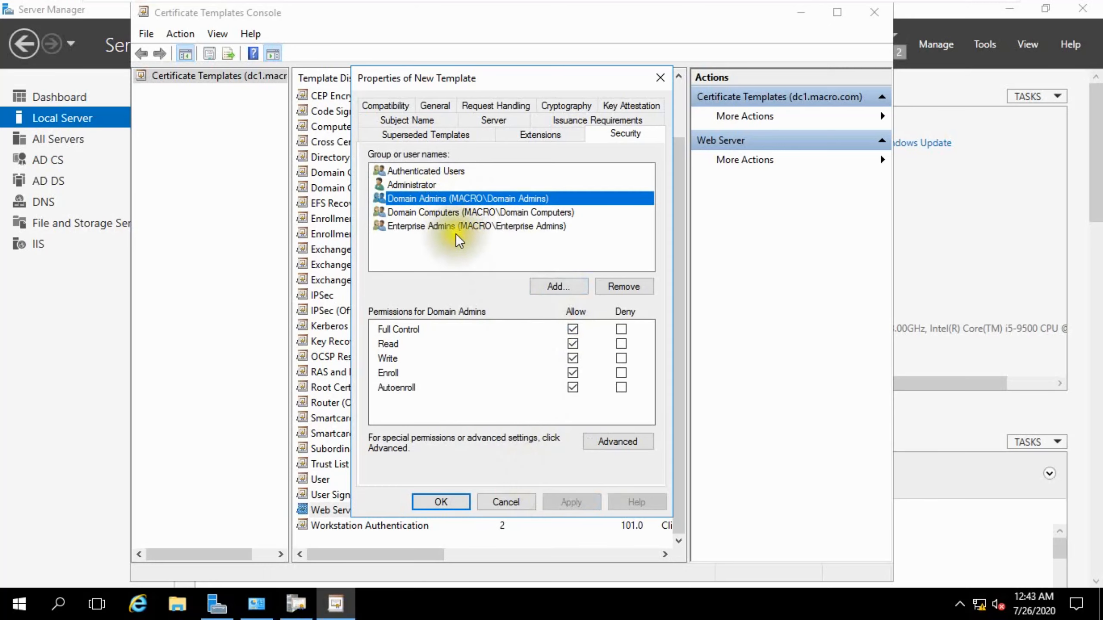
left_click(426, 185)
left_click(572, 329)
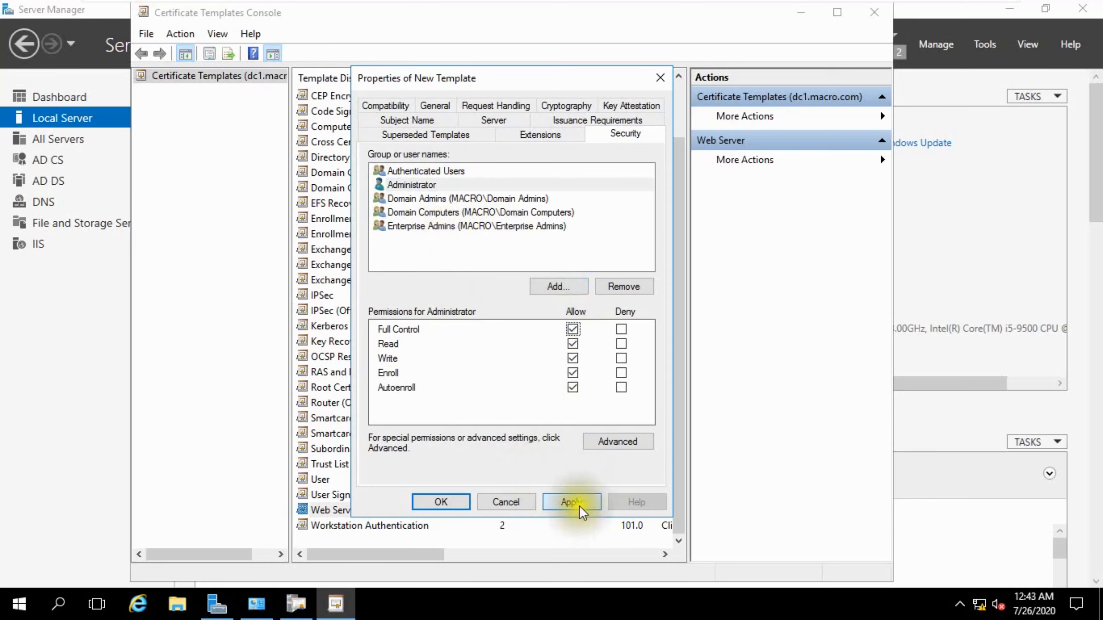
left_click(578, 501)
left_click(459, 499)
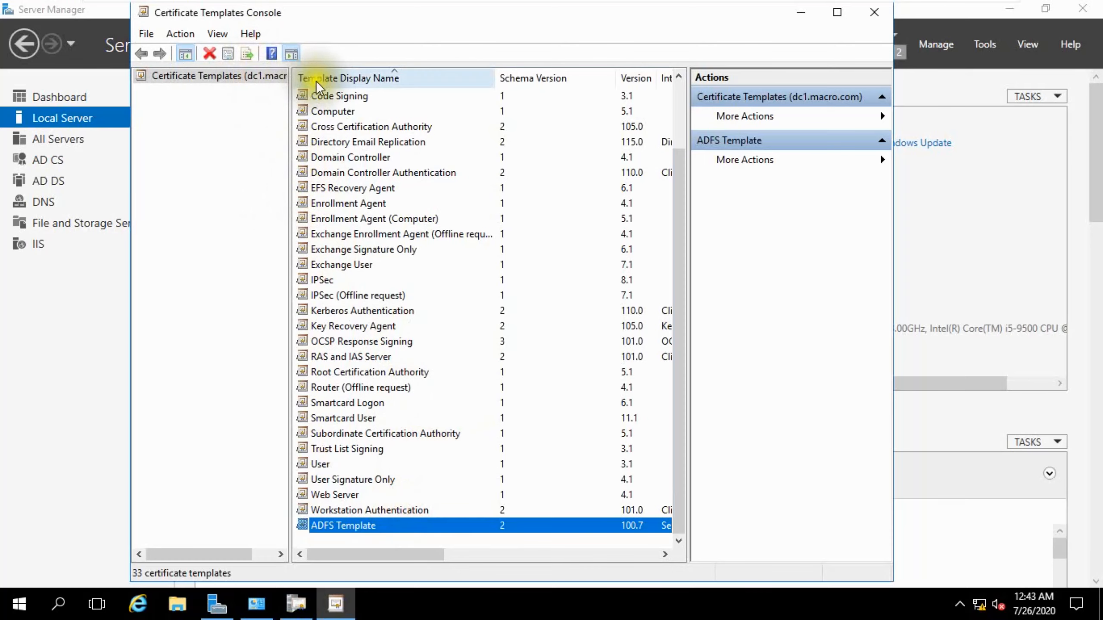
Enable the ADFS Template as a certificate template to issue on the macro-DC1-CA certification authority and refresh the list.
left_click_drag(556, 16, 791, 31)
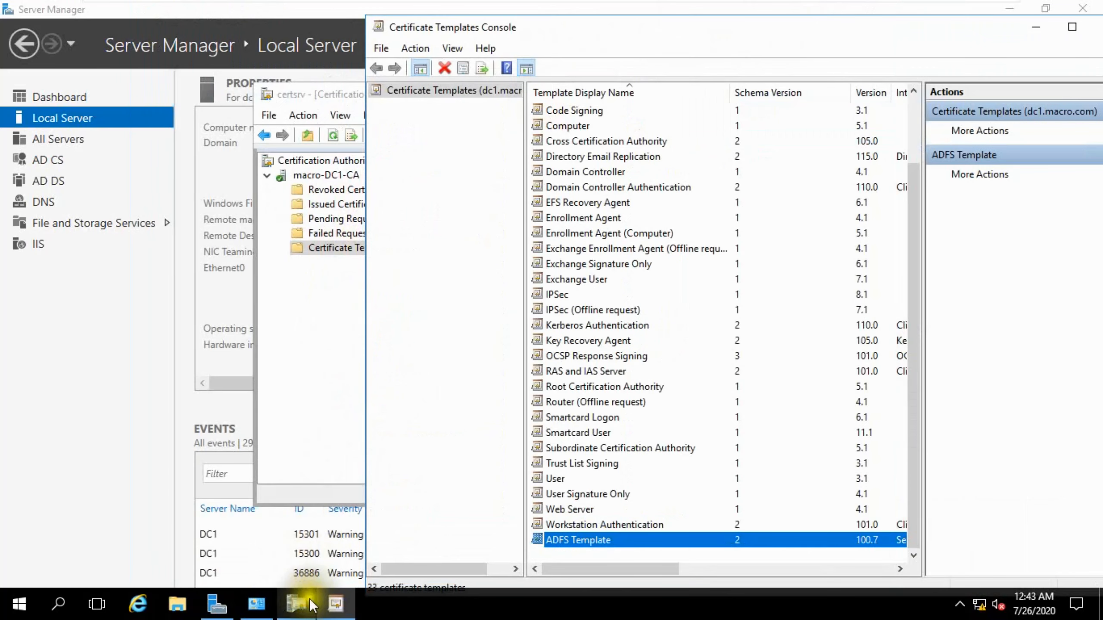
left_click(334, 258)
right_click(345, 254)
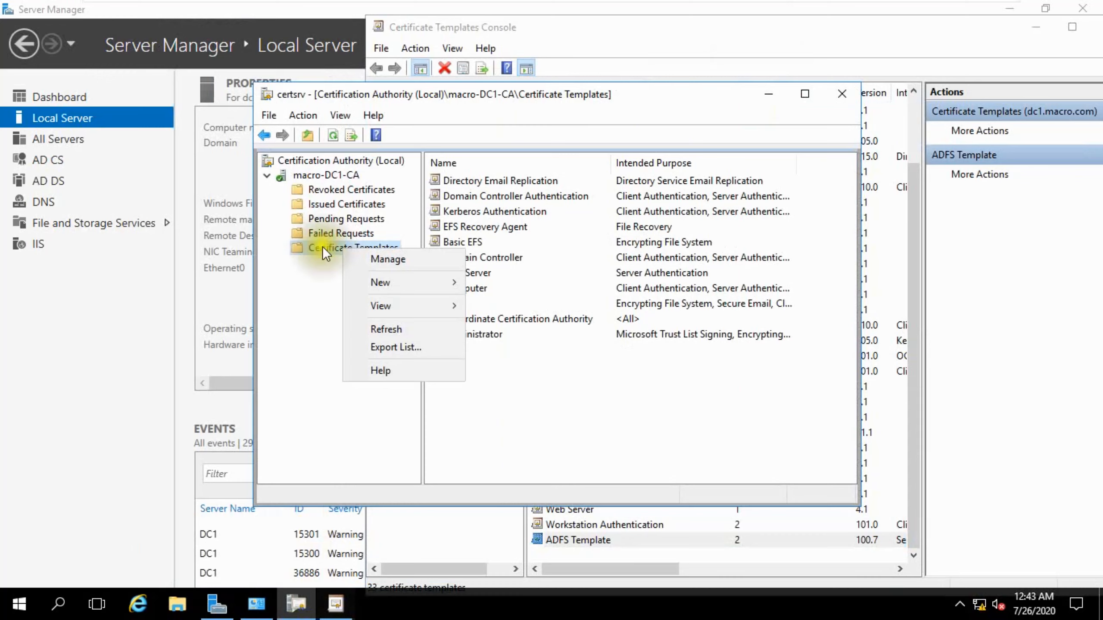
mouse_move(444, 279)
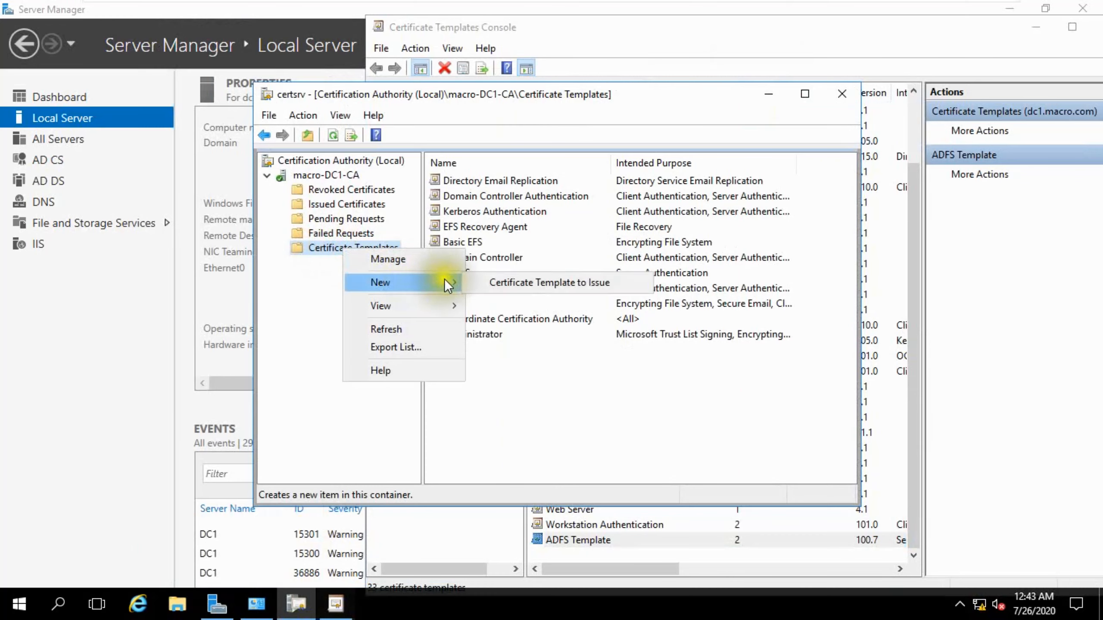
left_click(516, 282)
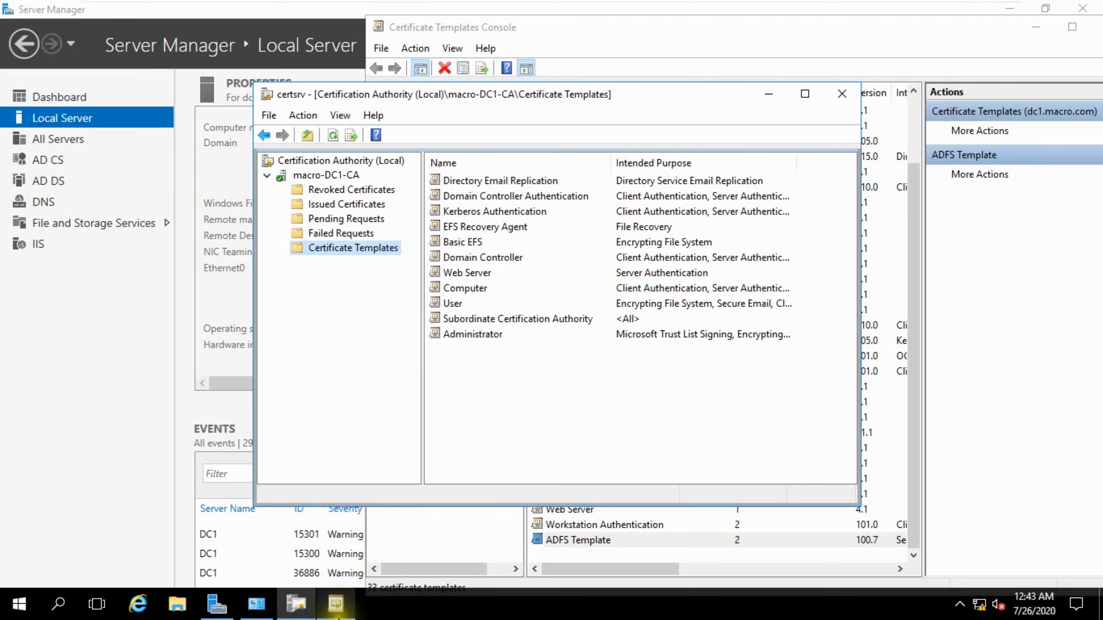
mouse_move(336, 604)
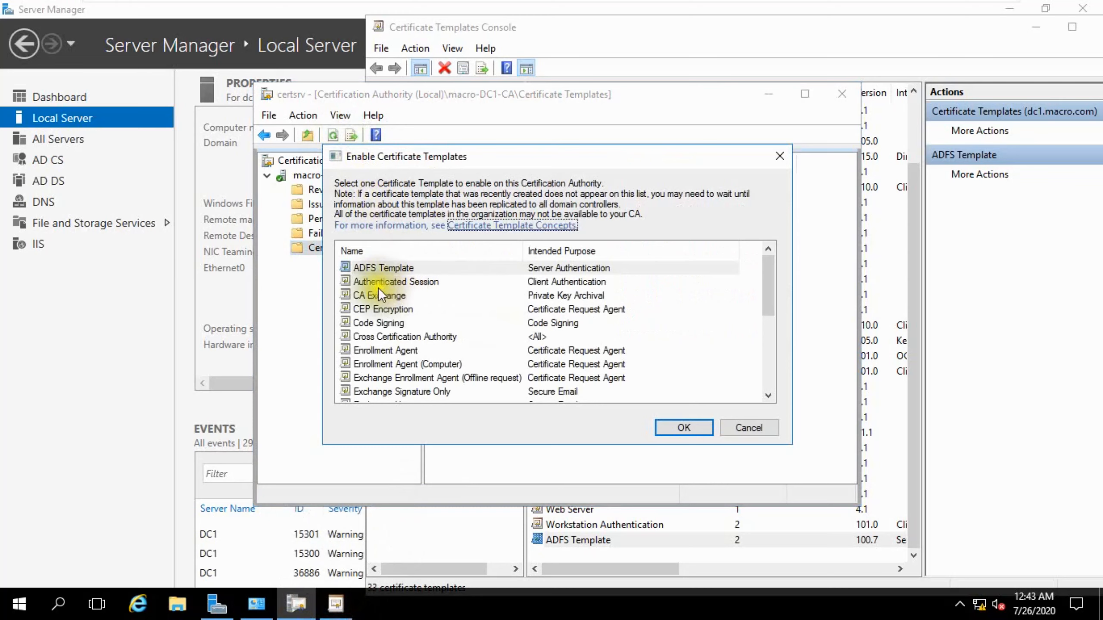
left_click(367, 267)
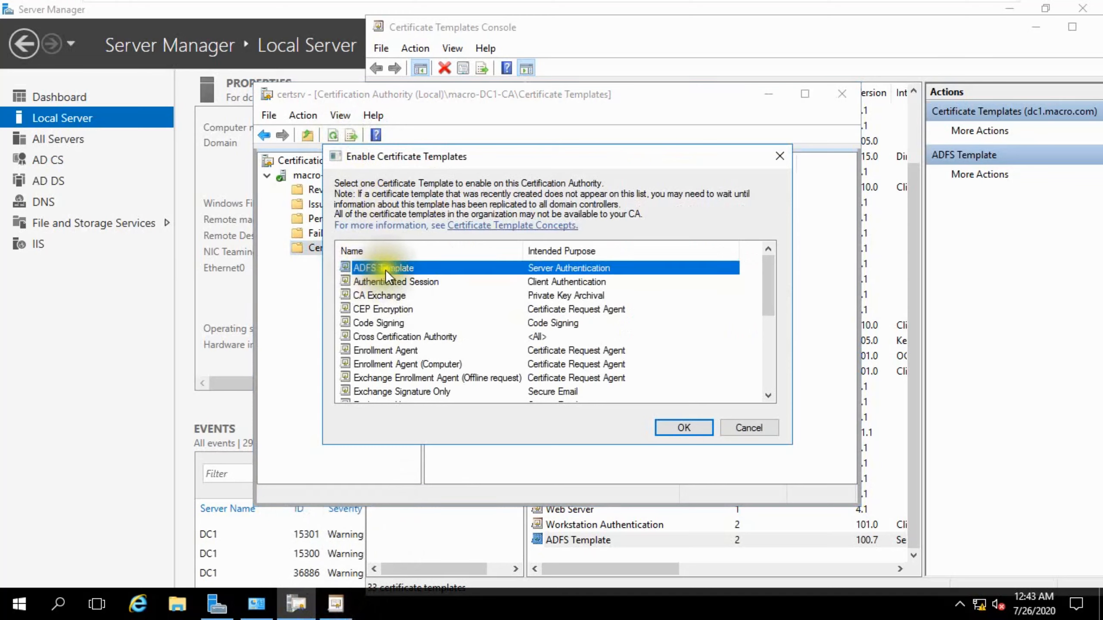
left_click(665, 424)
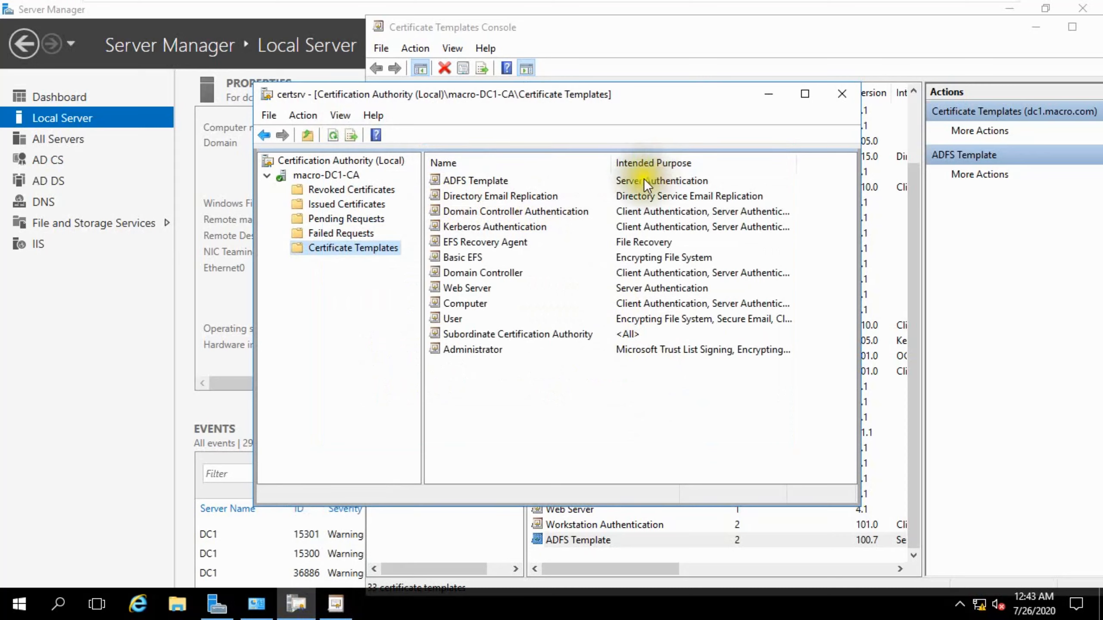
left_click(332, 136)
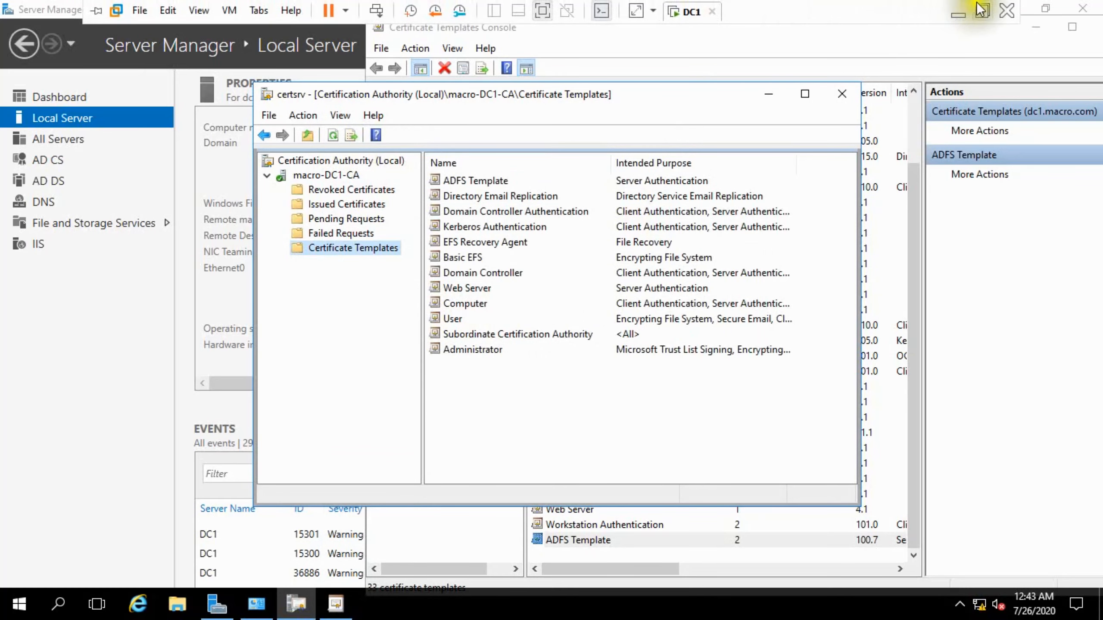
Switch to the PowerPoint slide and mark step 2, Create ADFS Certificate Template, as Done.
left_click(986, 12)
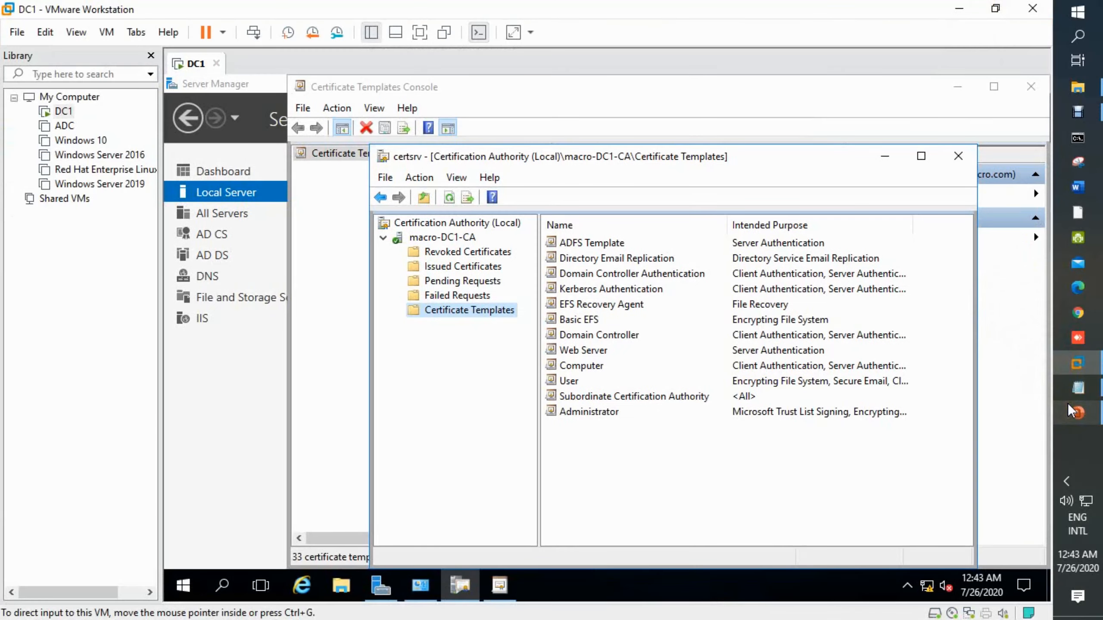
left_click(1077, 412)
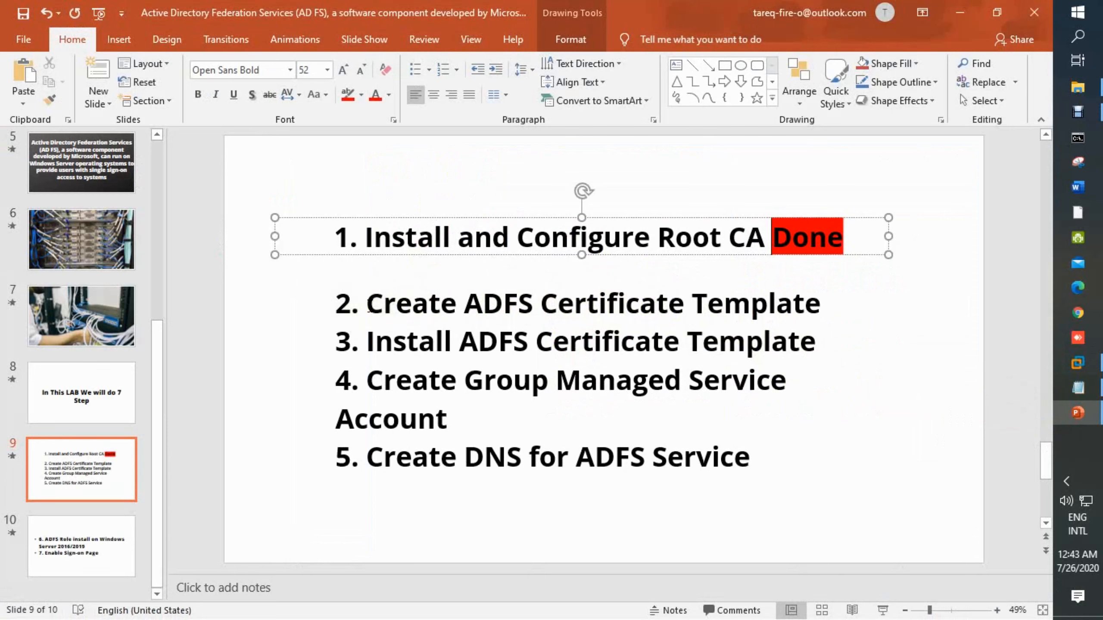
left_click_drag(772, 238, 859, 229)
key("ctrl+c")
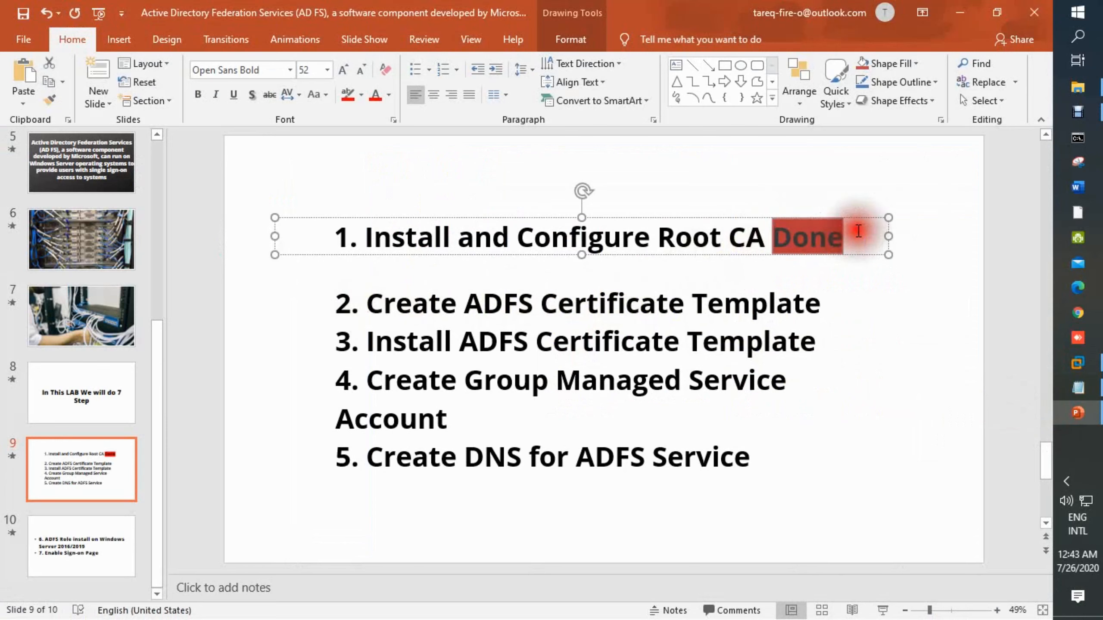
left_click(827, 302)
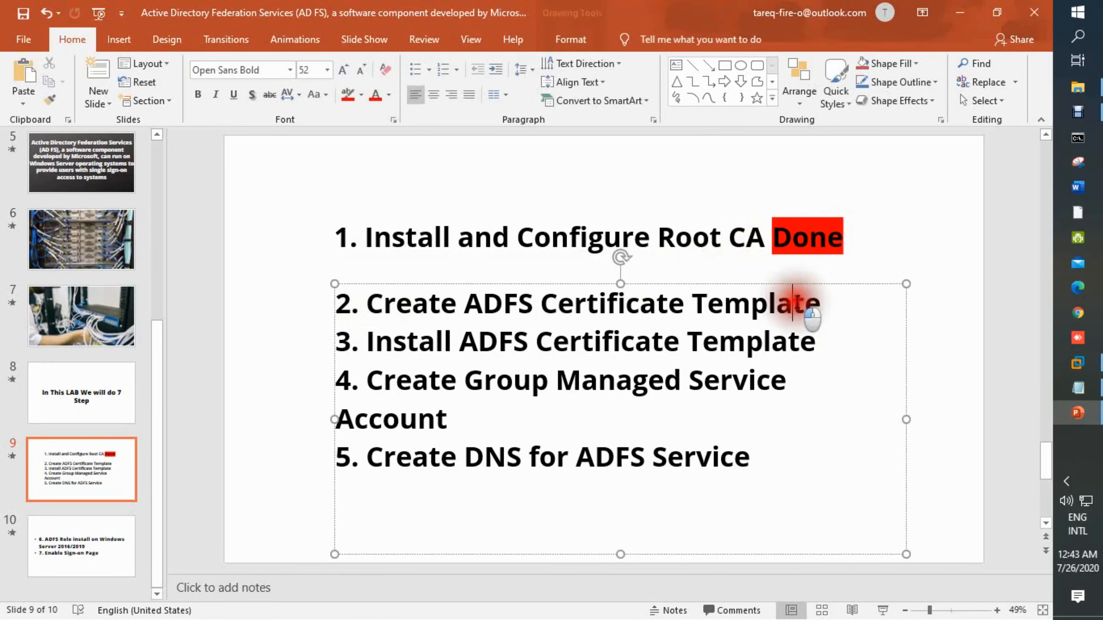
key("ctrl+v")
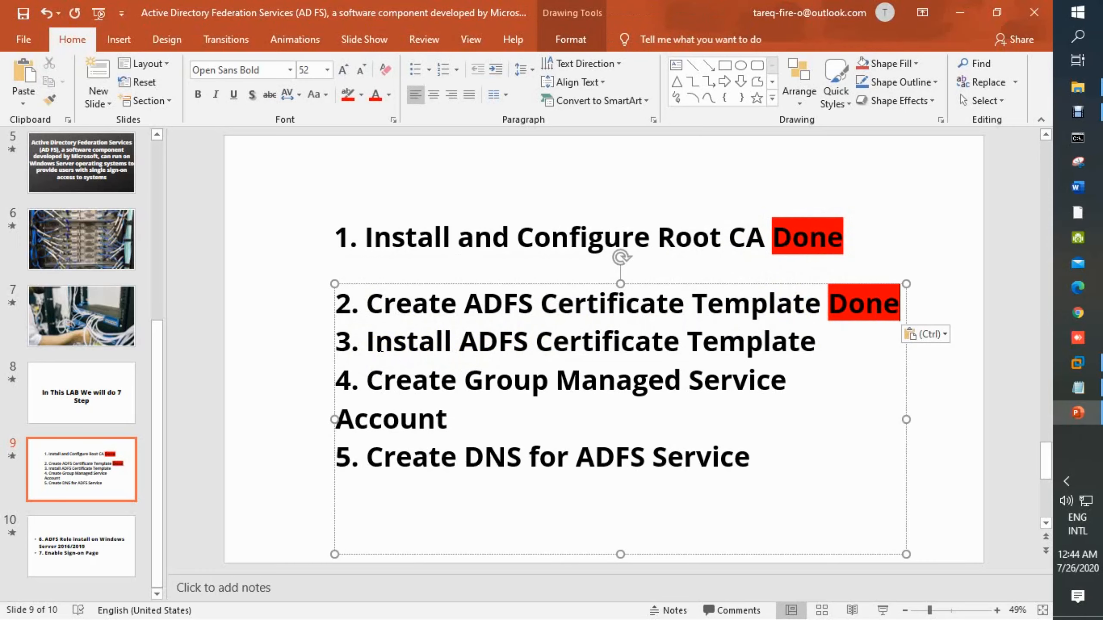
Return to the DC1 virtual machine and run gpupdate /force in Windows PowerShell.
mouse_move(1066, 365)
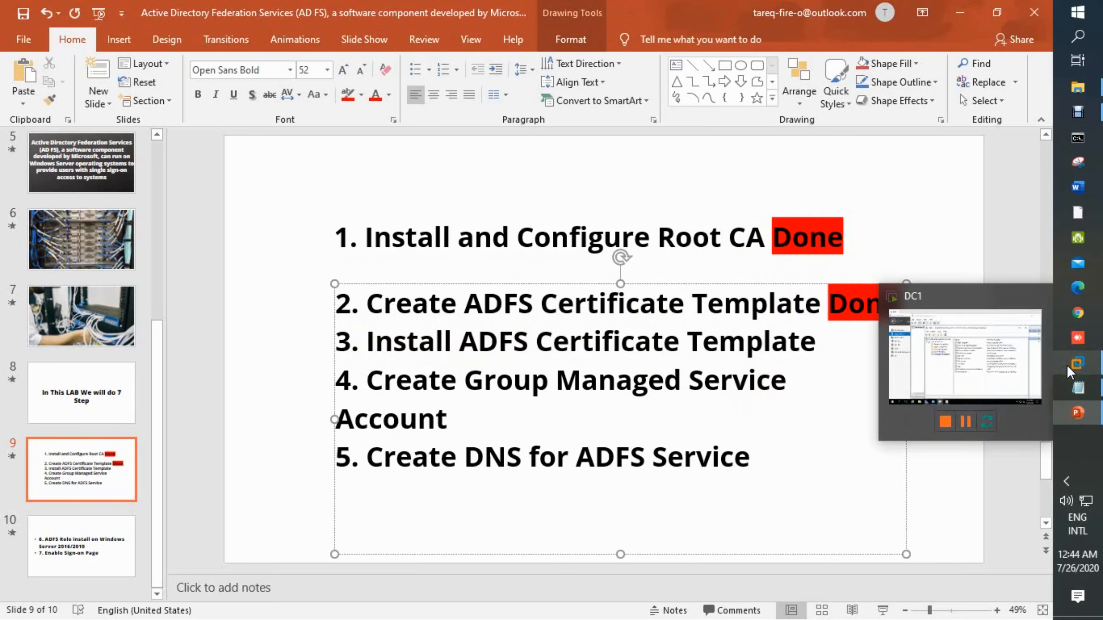
left_click(968, 363)
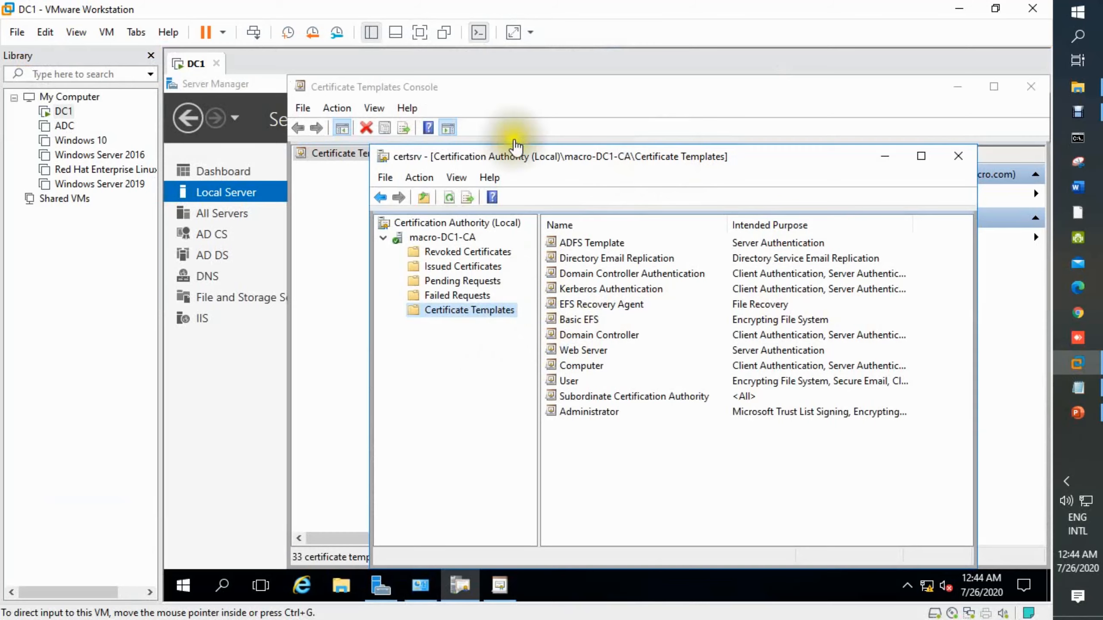
left_click(420, 32)
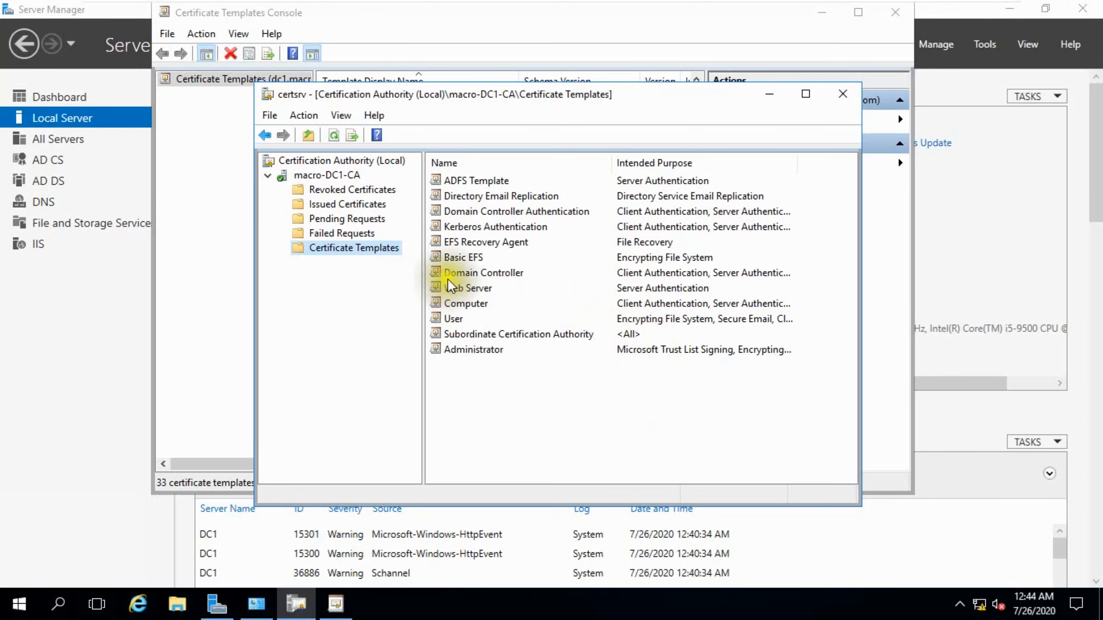
left_click(18, 604)
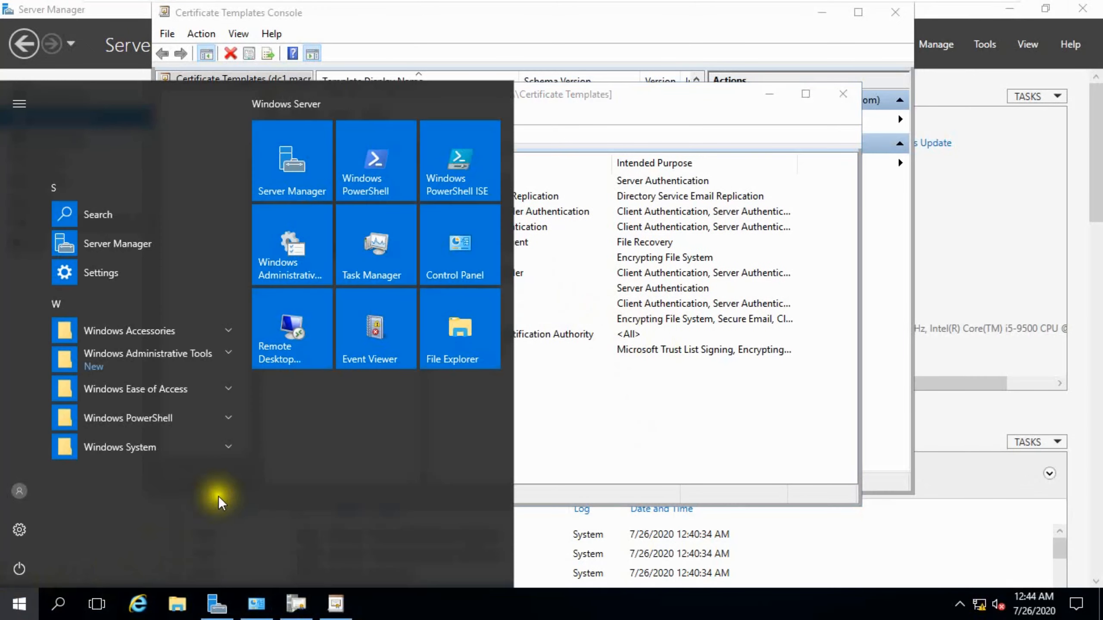
left_click(343, 187)
left_click_drag(341, 23, 551, 68)
left_click(486, 144)
type("gp")
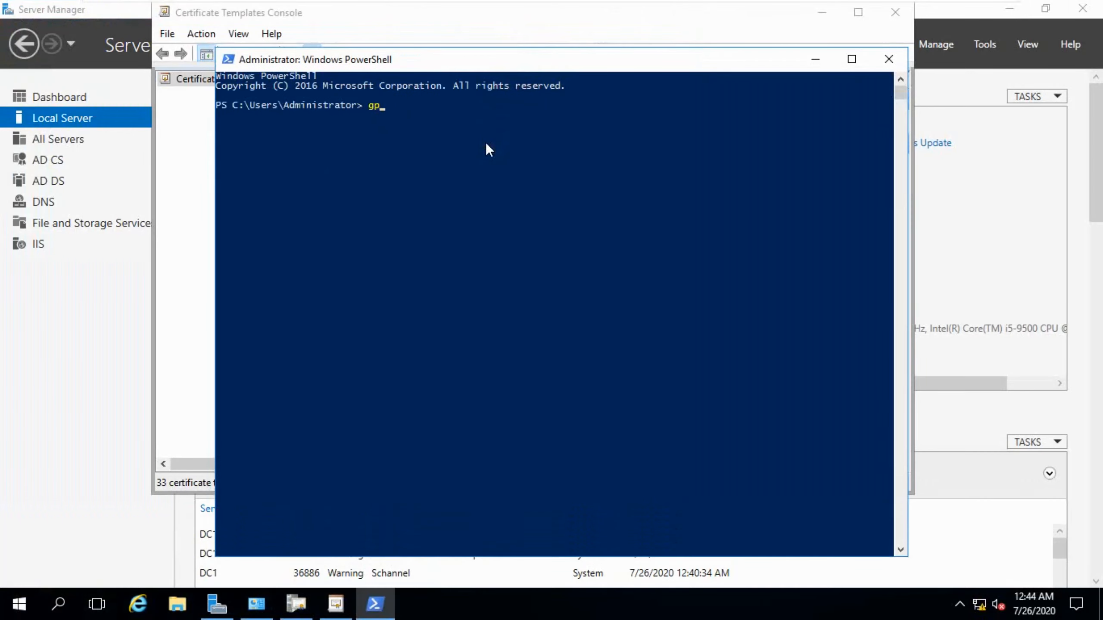
type("update /force")
key("Return")
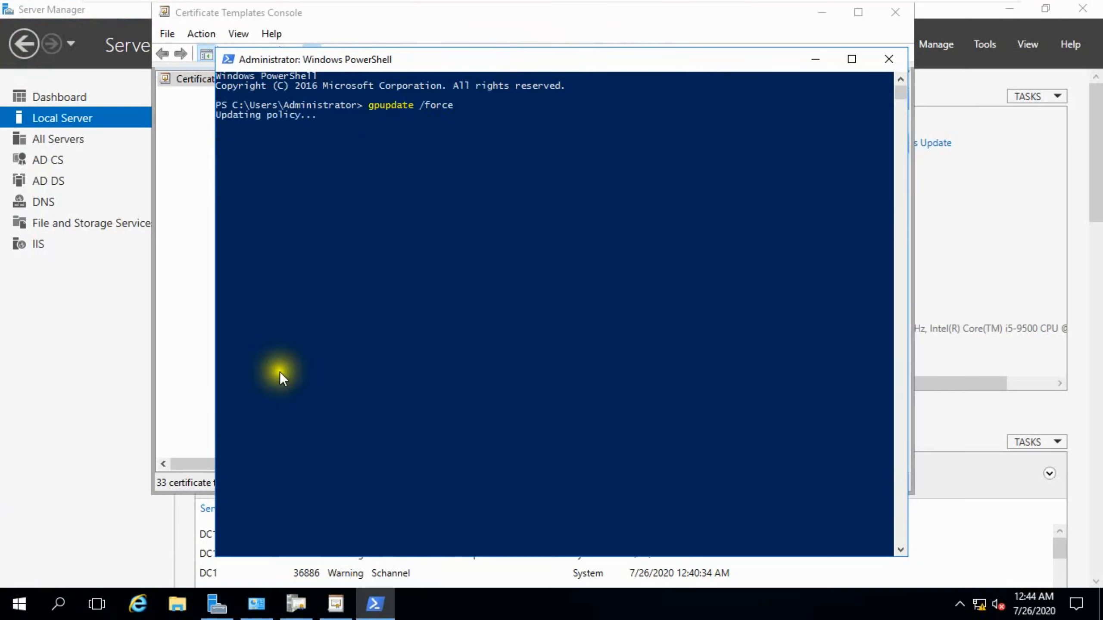
Launch a new Microsoft Management Console with mmc.
key("super+r")
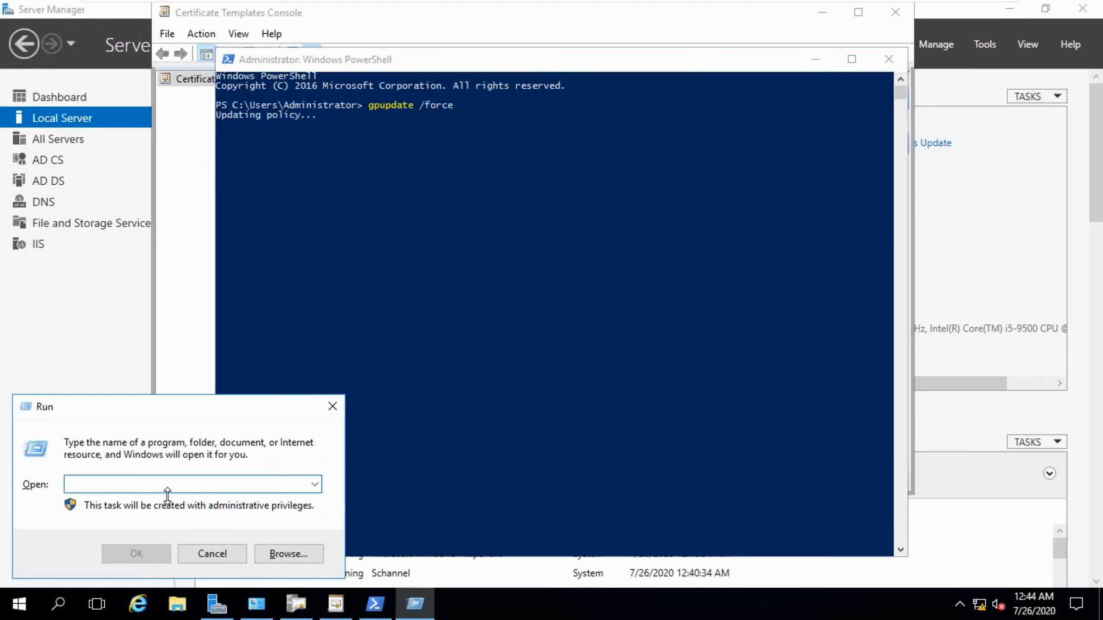
type("mmc")
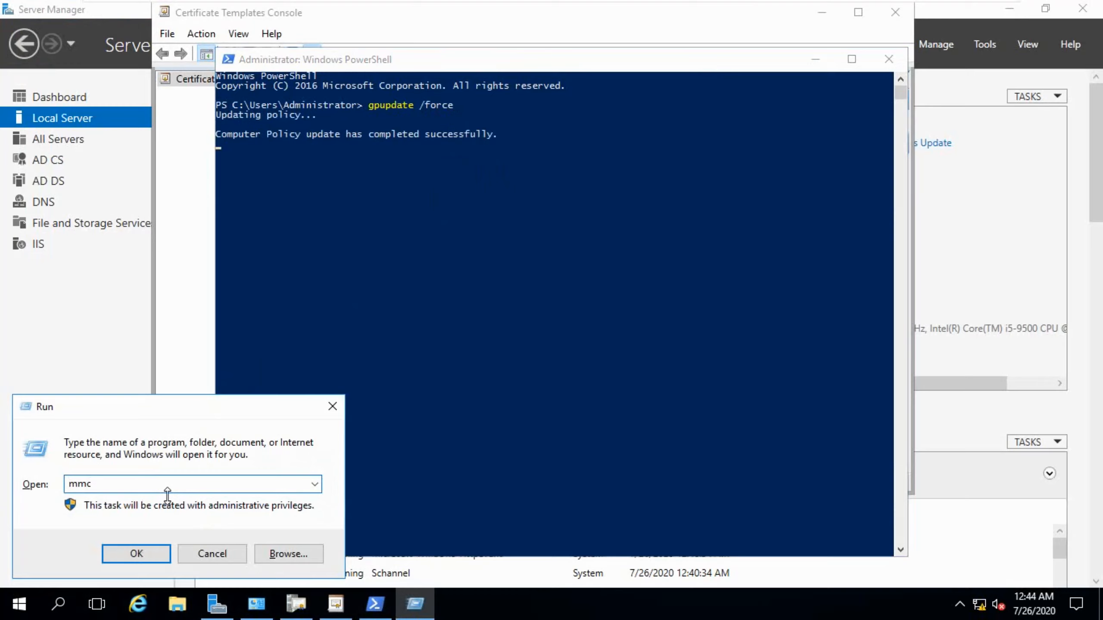
left_click(128, 550)
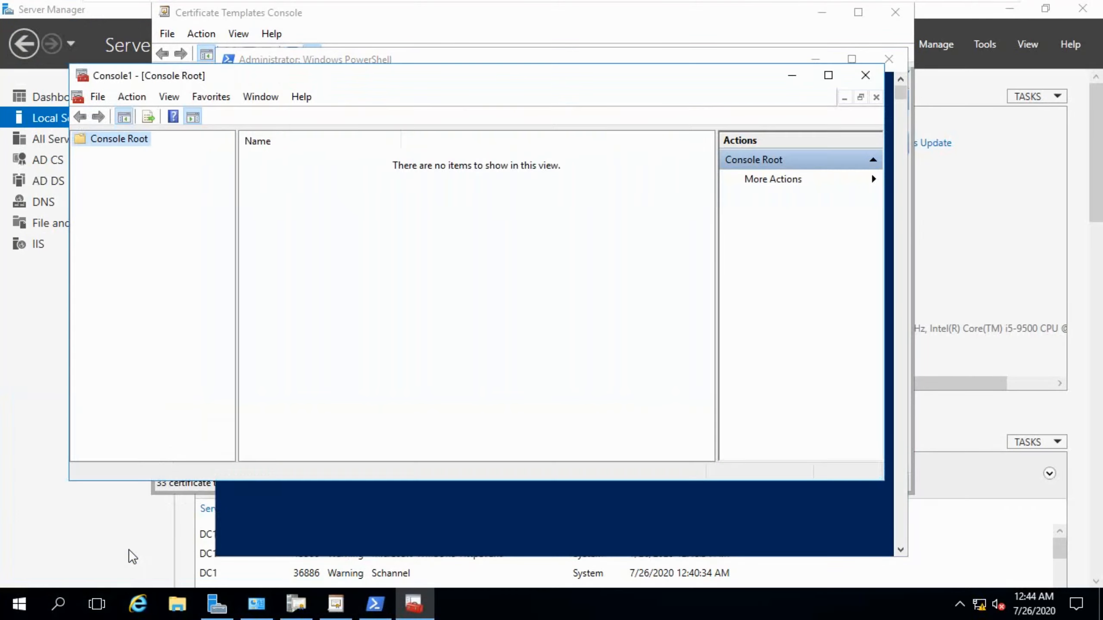
left_click_drag(352, 74, 526, 82)
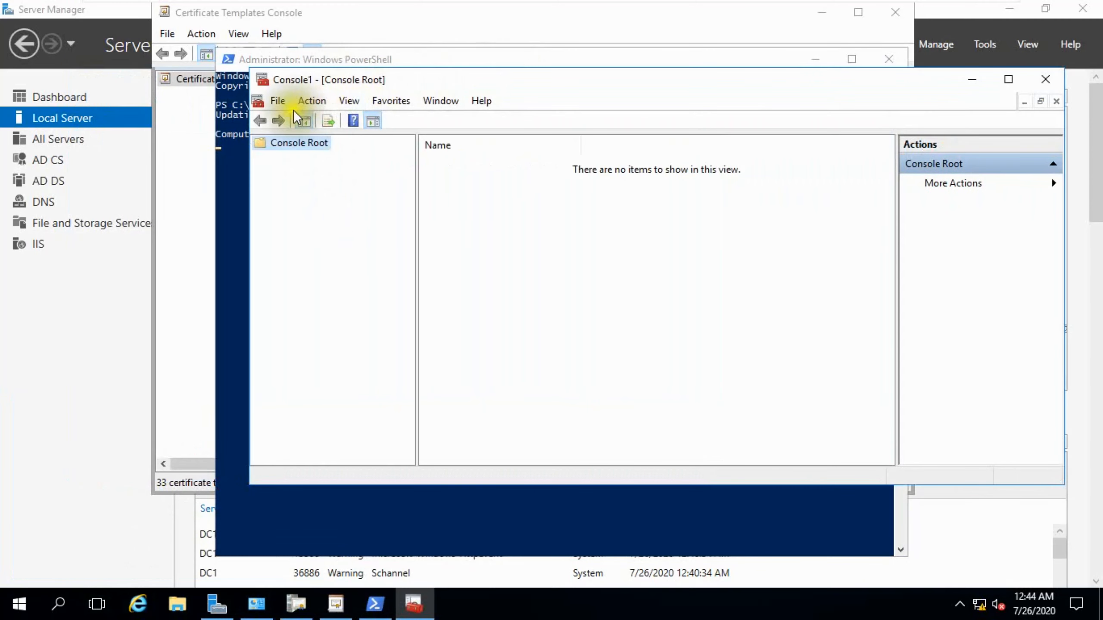
Add the Certificates snap-in for the local computer account to the console.
left_click(278, 102)
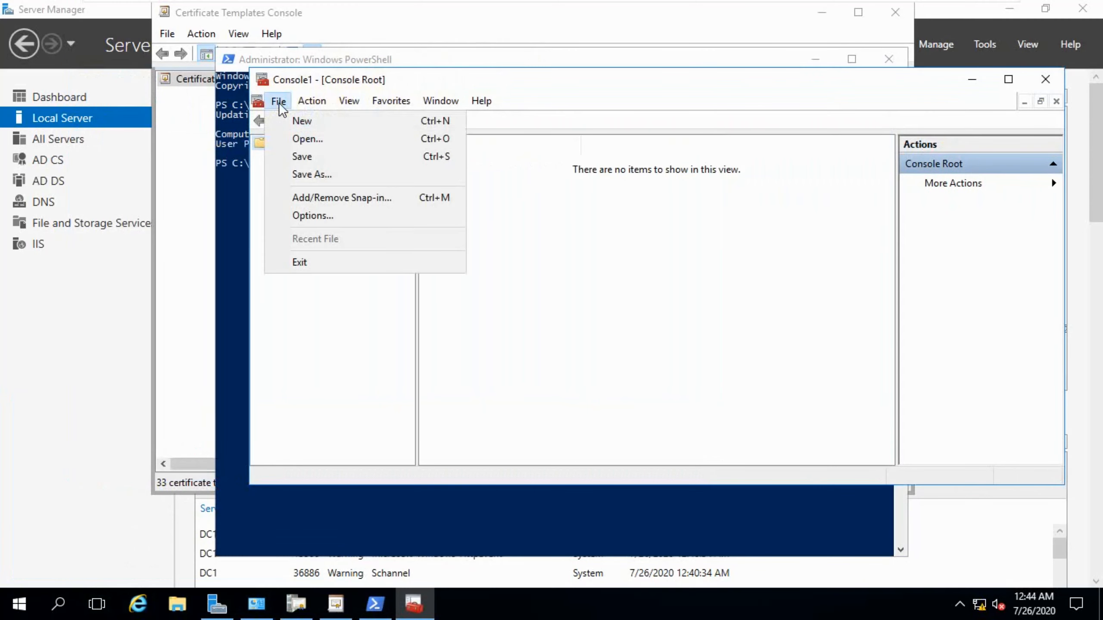
left_click(307, 195)
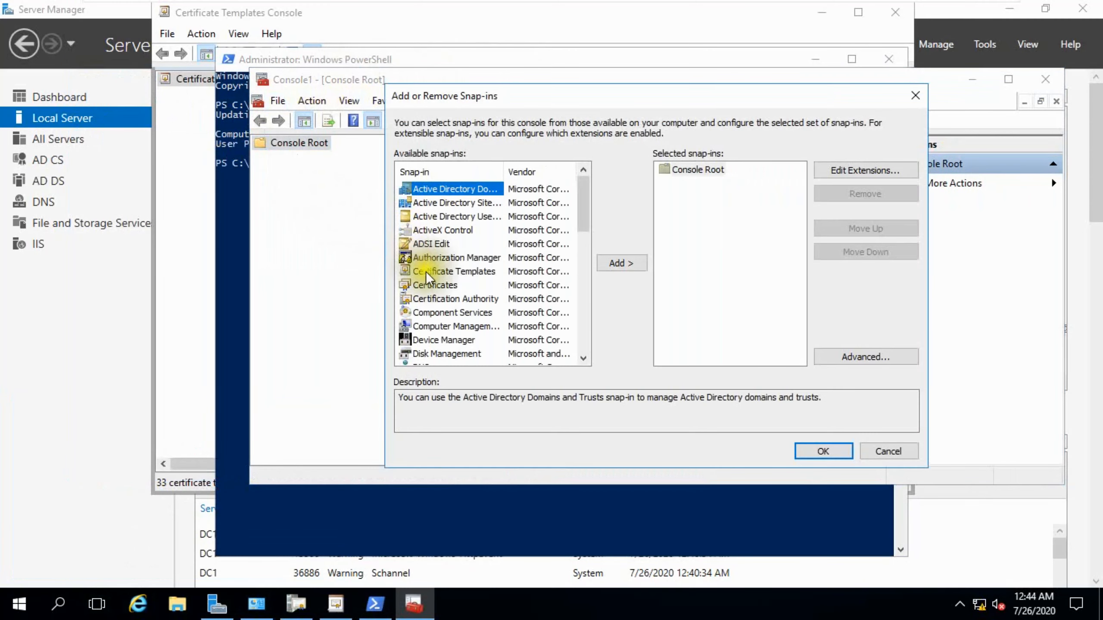
left_click(426, 283)
left_click(608, 266)
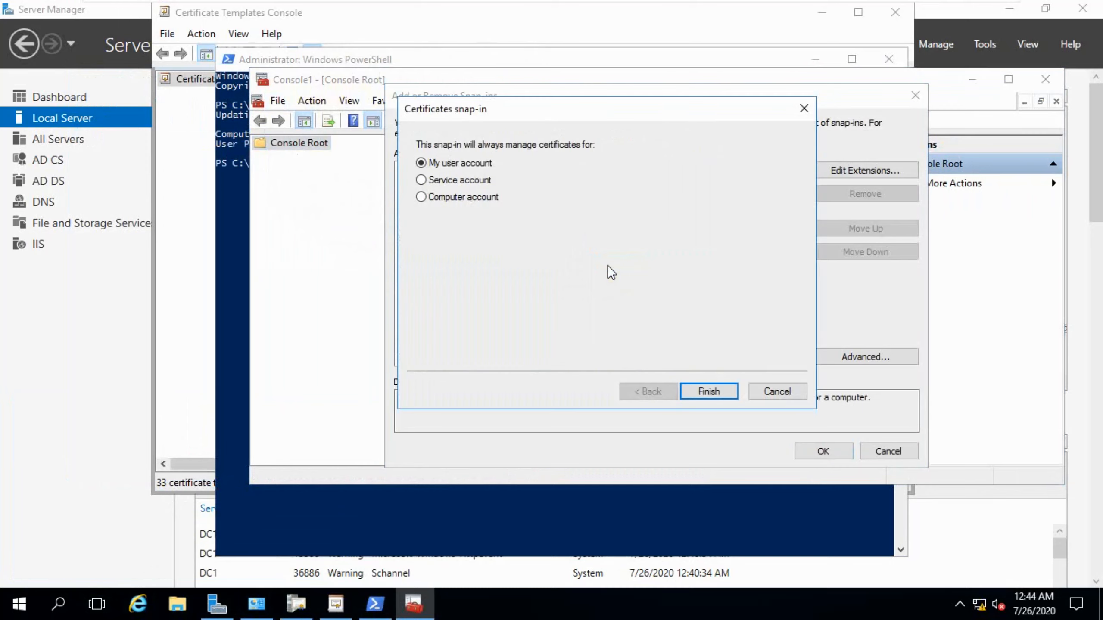
left_click(445, 202)
left_click(697, 390)
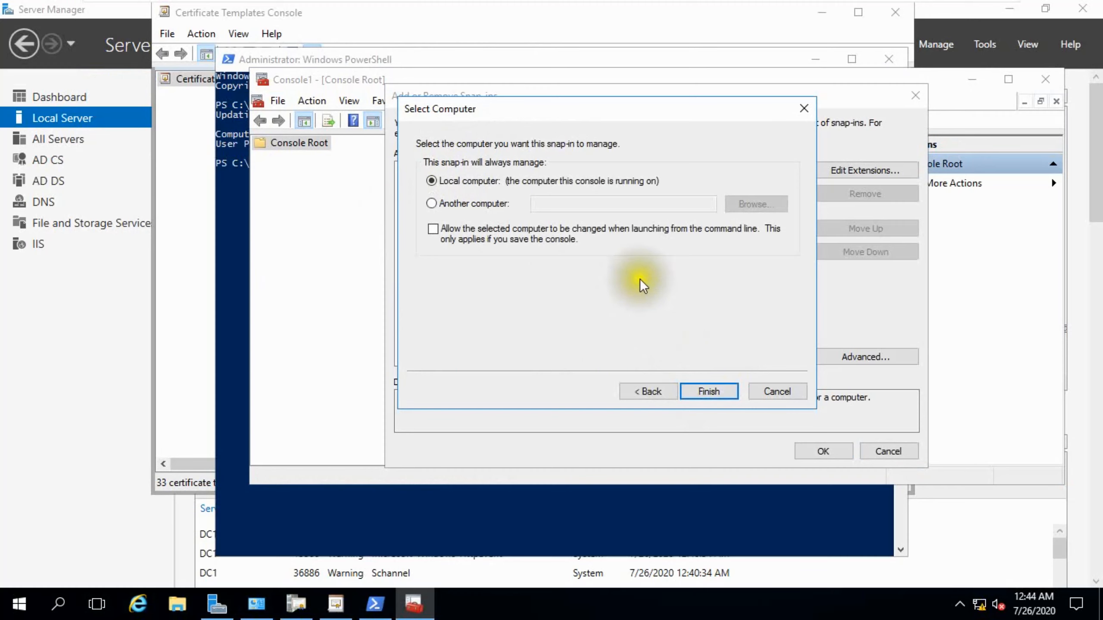
left_click(708, 392)
left_click(706, 184)
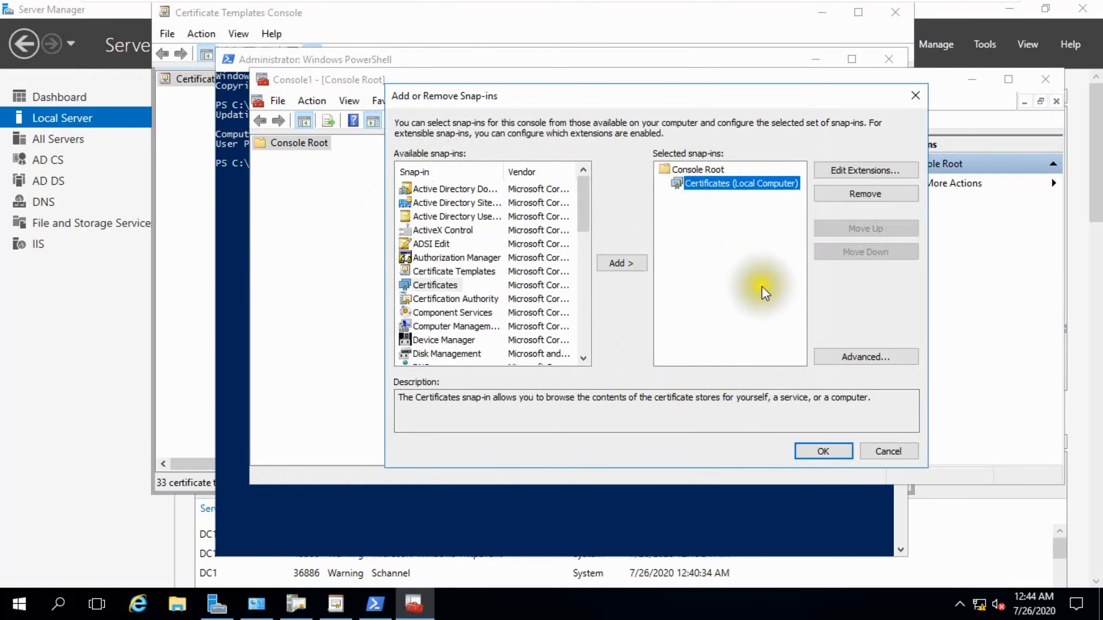
left_click(800, 451)
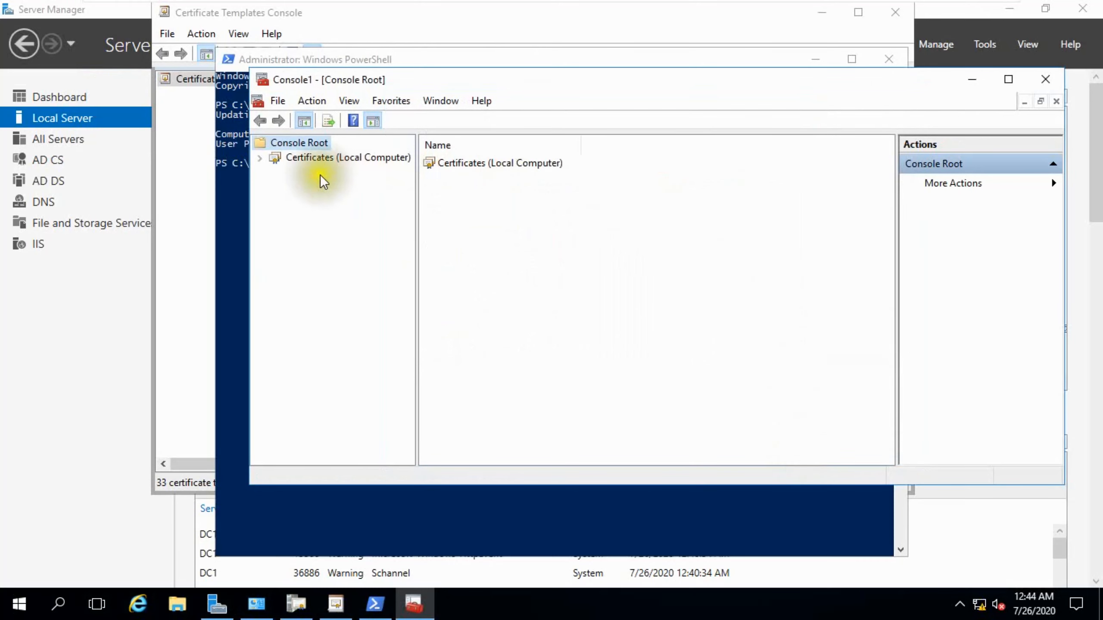
Open the local computer's Personal certificate store and start requesting a new certificate.
left_click(260, 158)
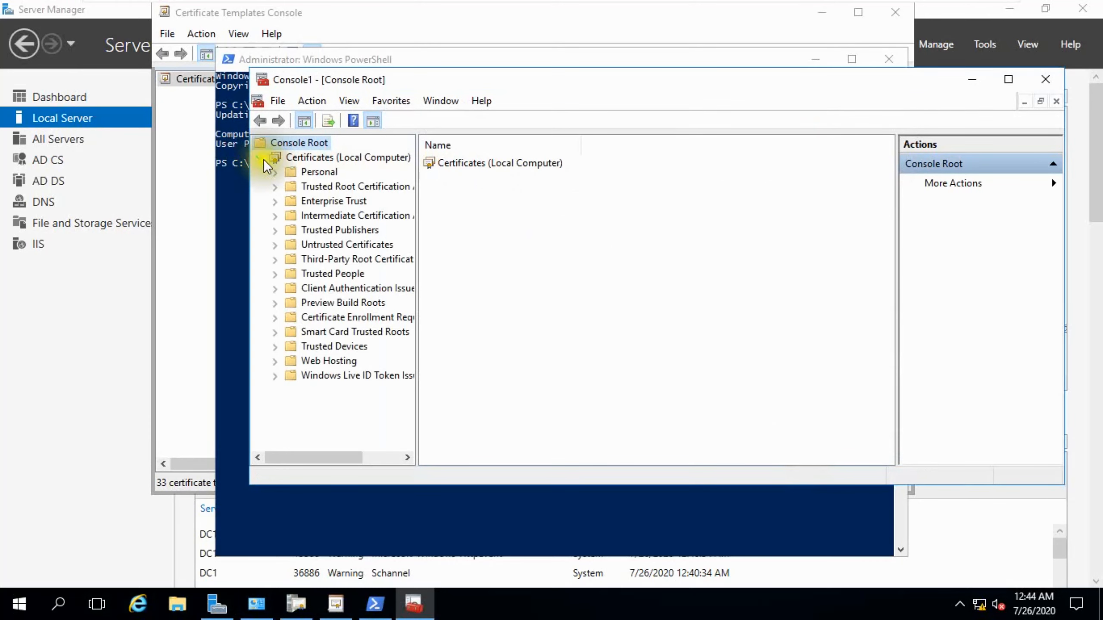
left_click(275, 173)
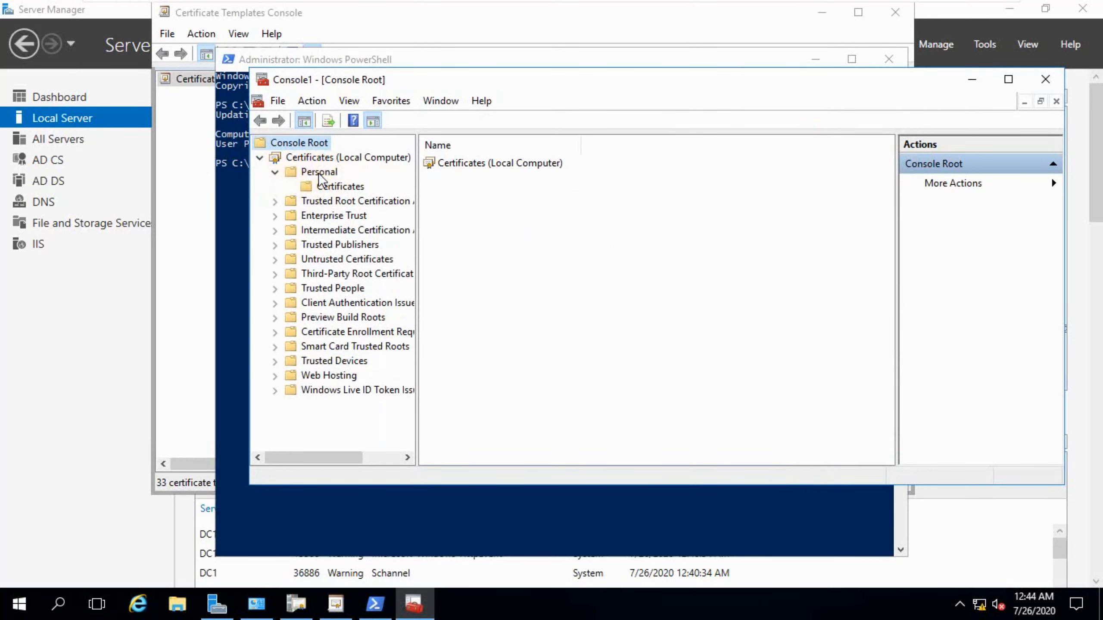
left_click(324, 187)
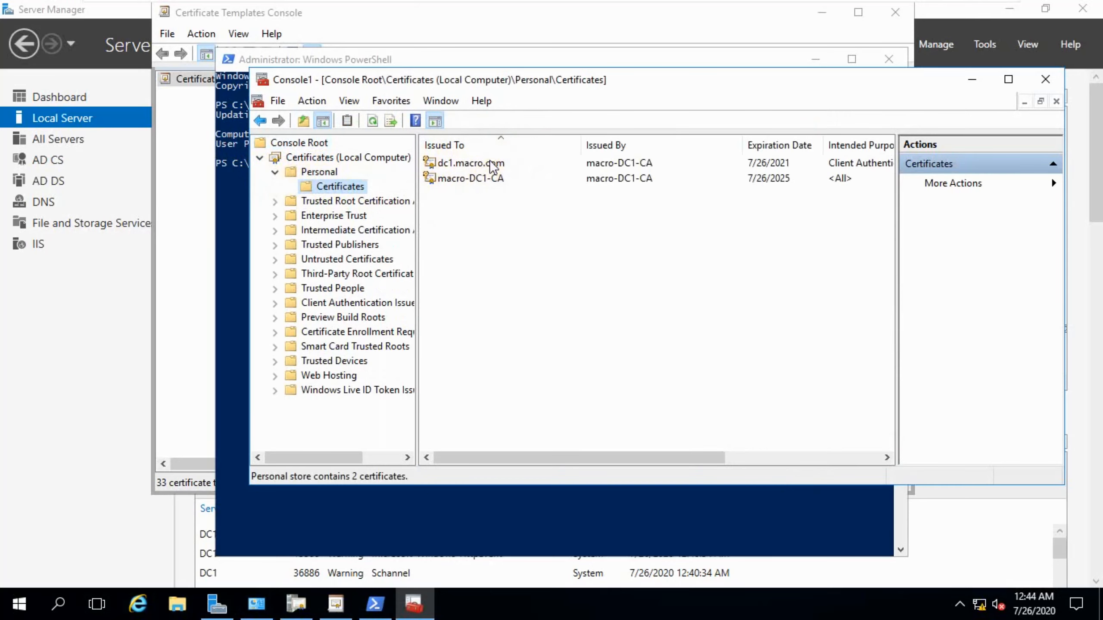
left_click(323, 172)
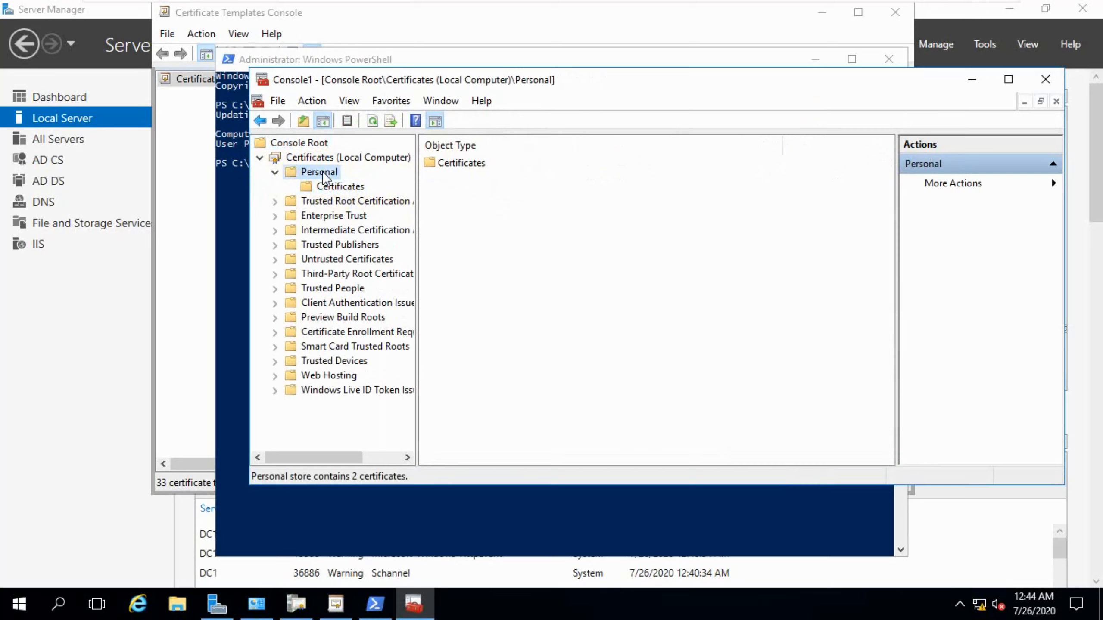
right_click(322, 170)
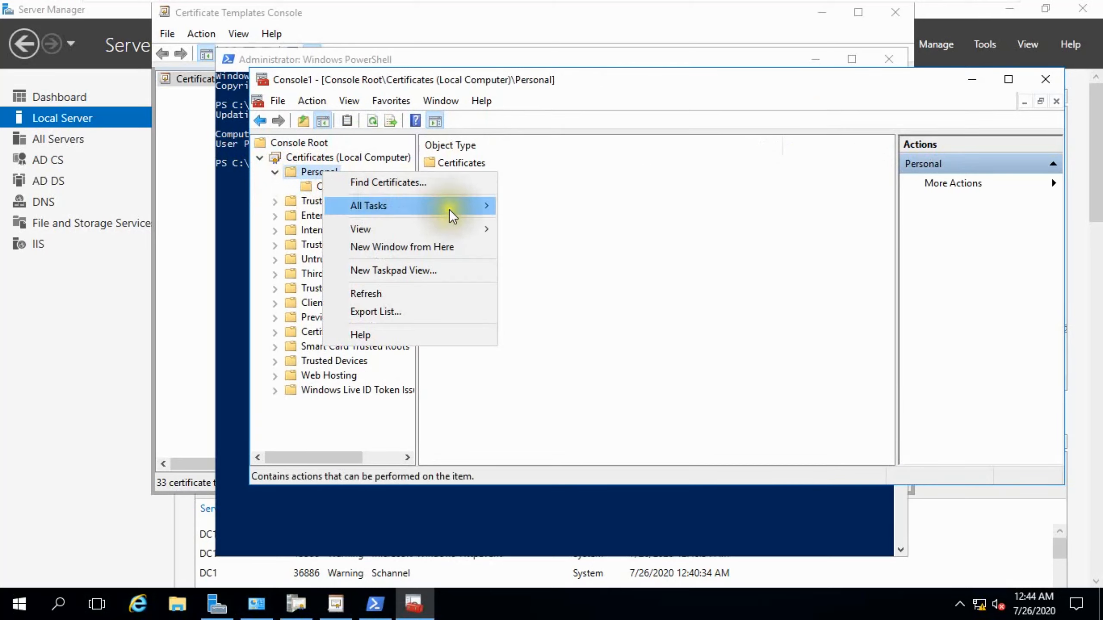
mouse_move(477, 210)
left_click(558, 228)
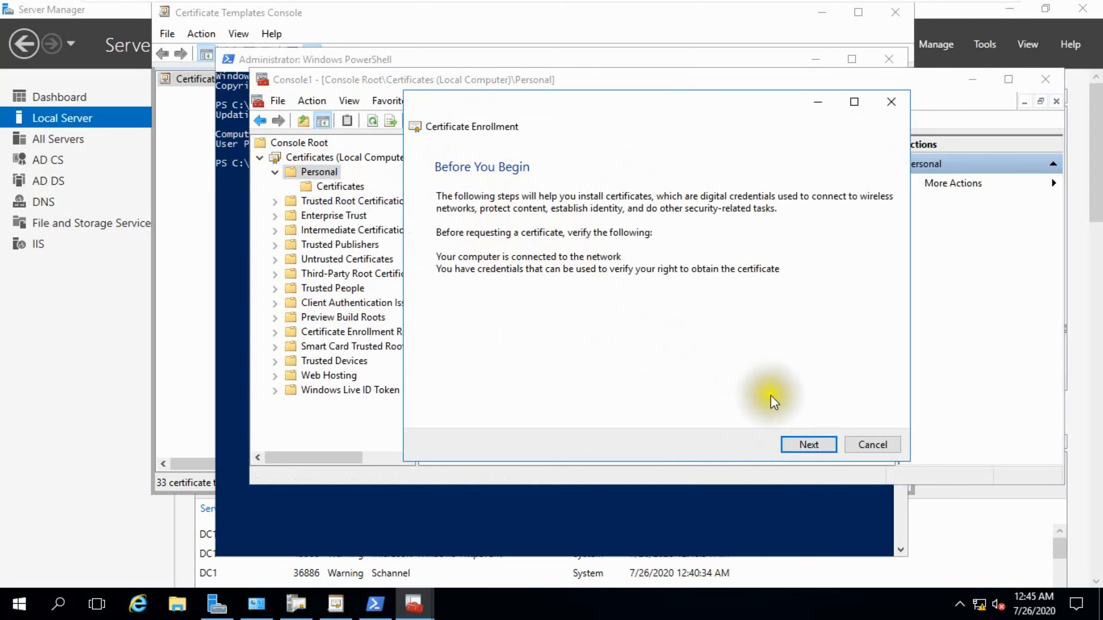
Advance the certificate enrollment wizard and show all templates to check whether ADFS Template can be requested.
left_click(800, 441)
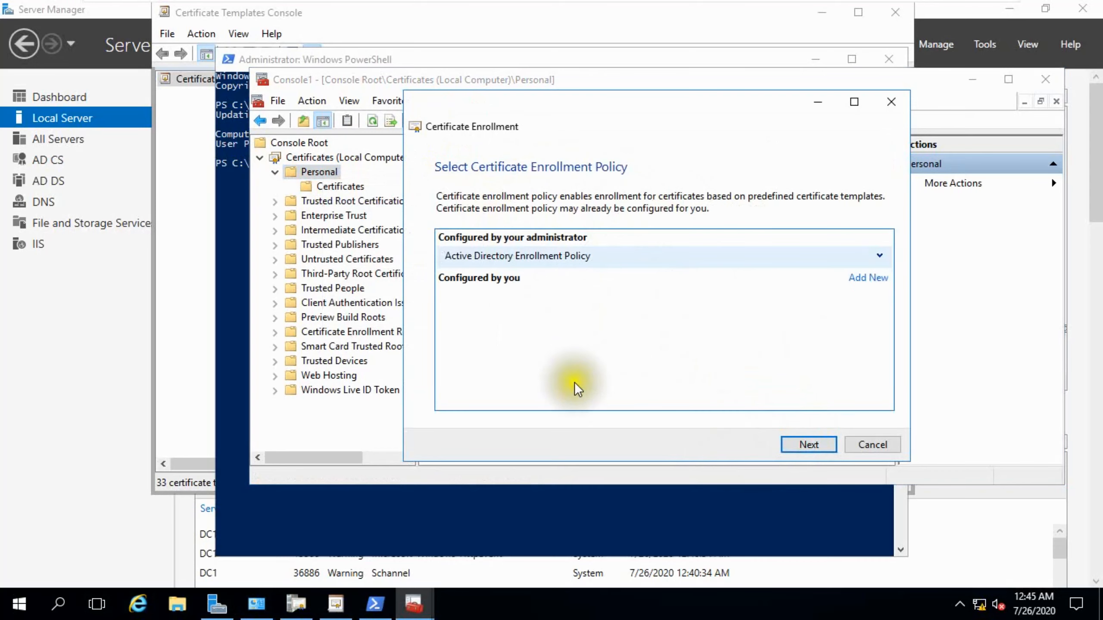
left_click(792, 440)
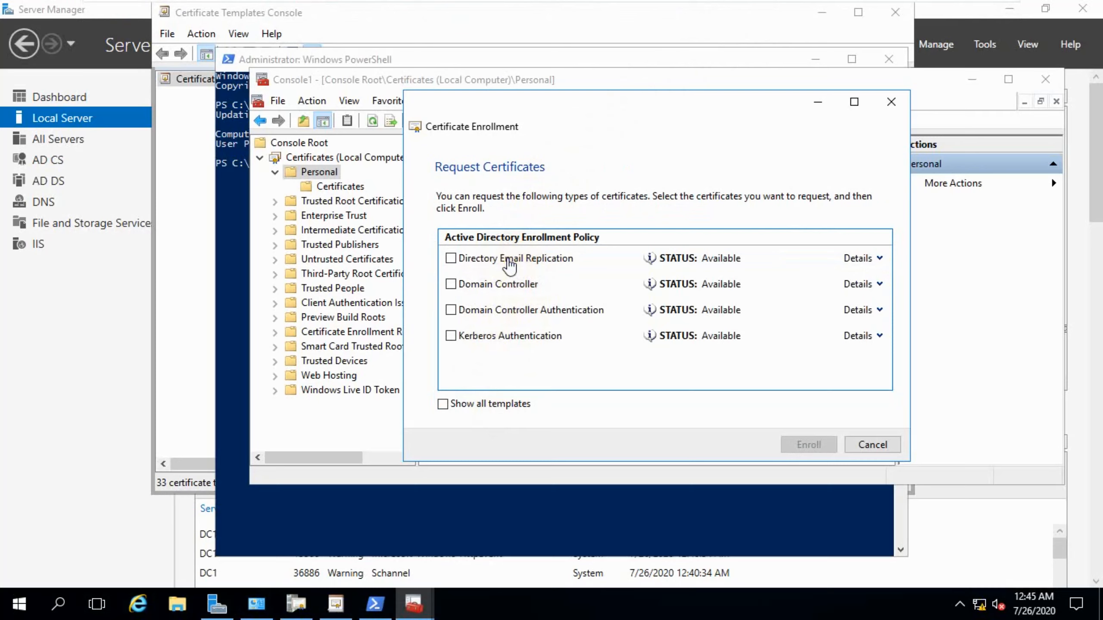
left_click(515, 405)
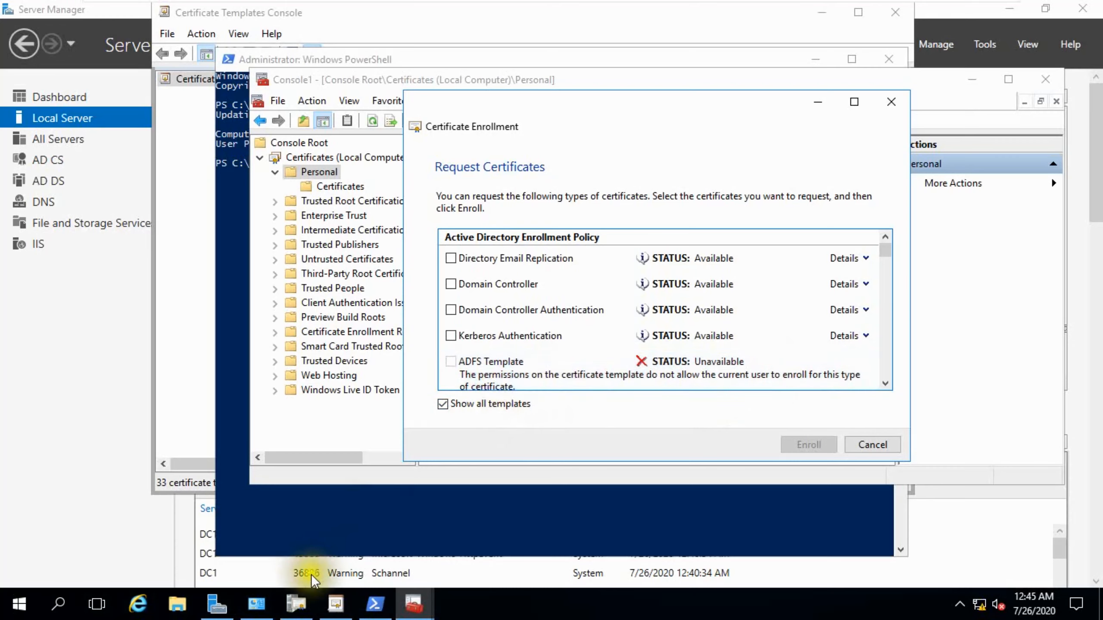
Switch to the Certification Authority console and inspect the ADFS Template's properties.
mouse_move(340, 611)
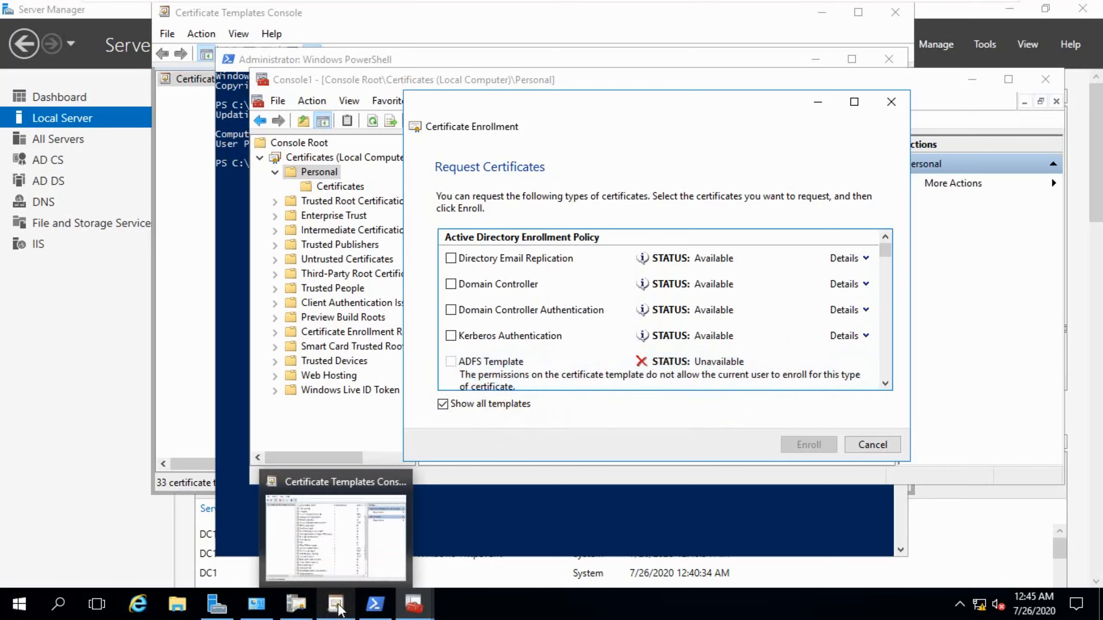
left_click(295, 609)
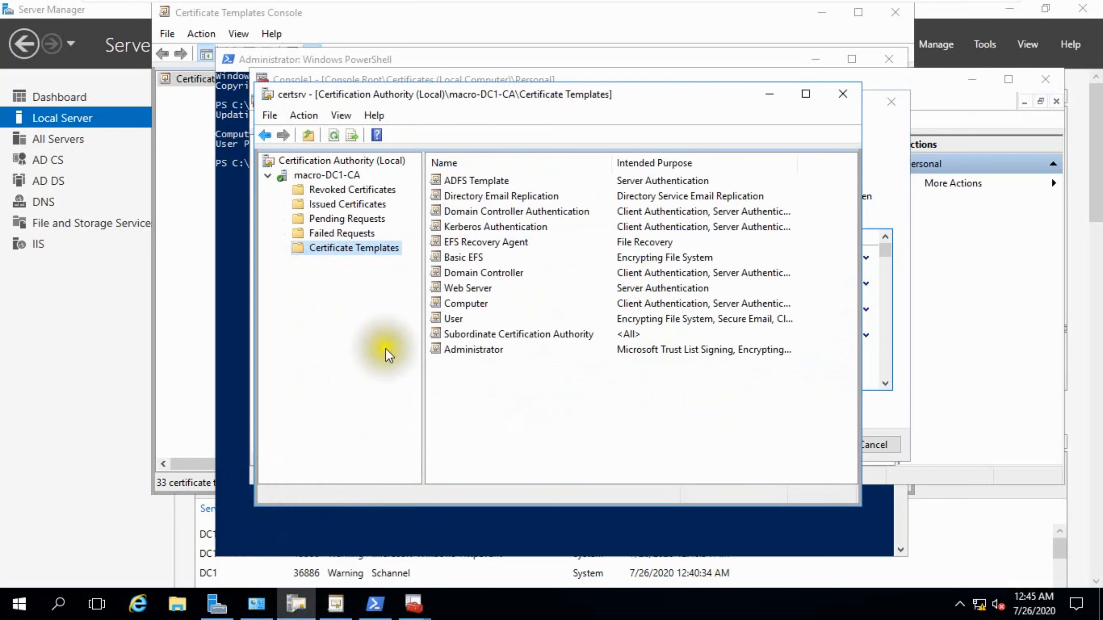
left_click(463, 182)
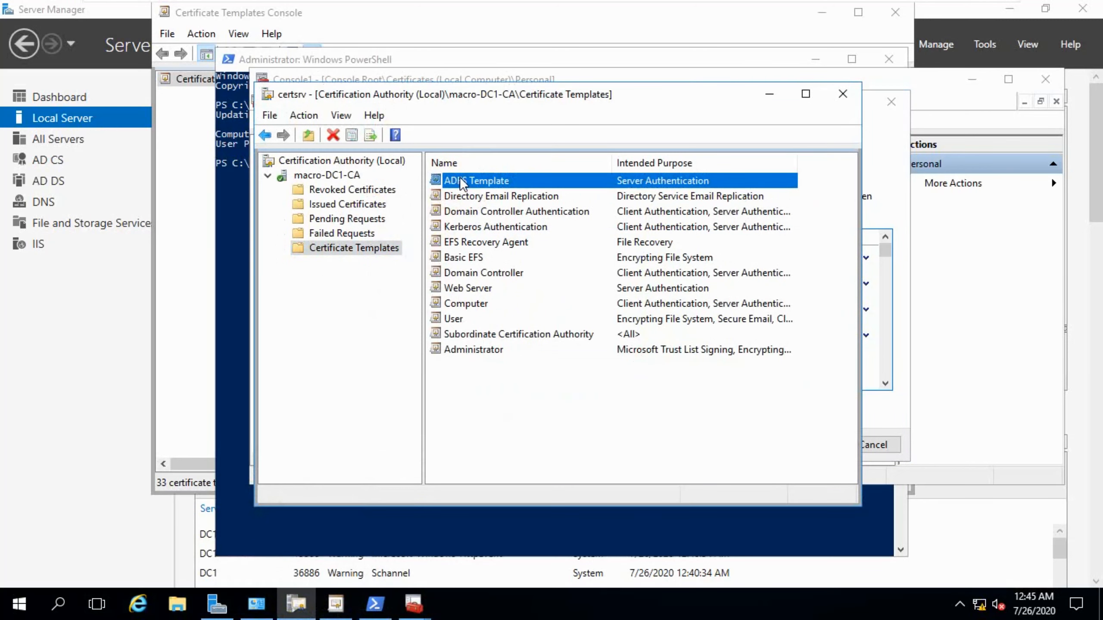
double_click(462, 182)
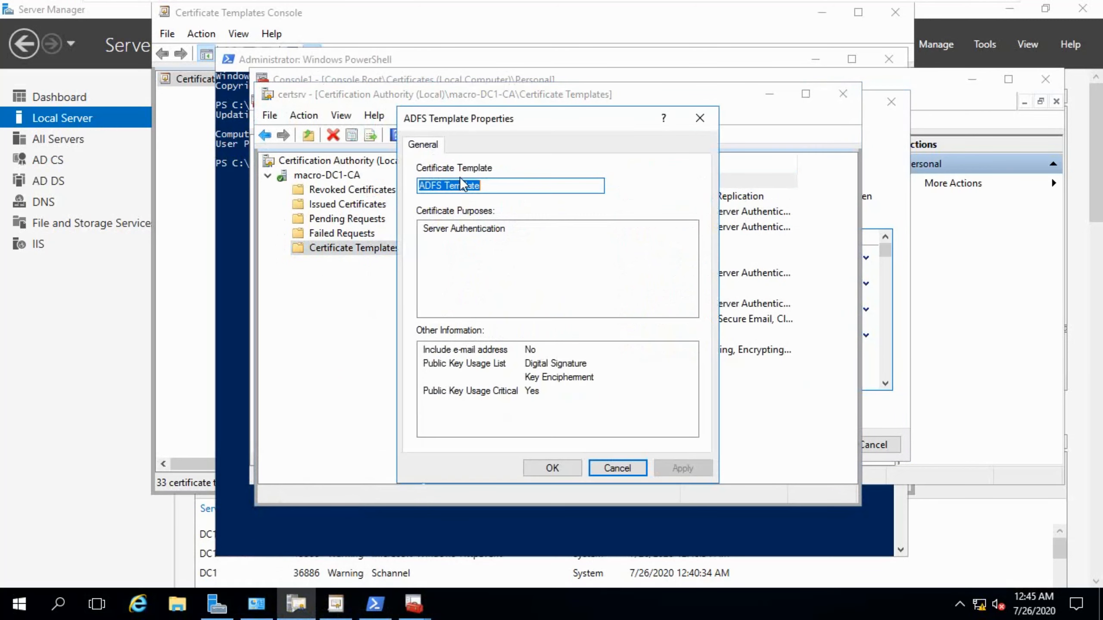
left_click(594, 467)
Open the Certificate Templates management console and the ADFS Template's properties.
right_click(371, 250)
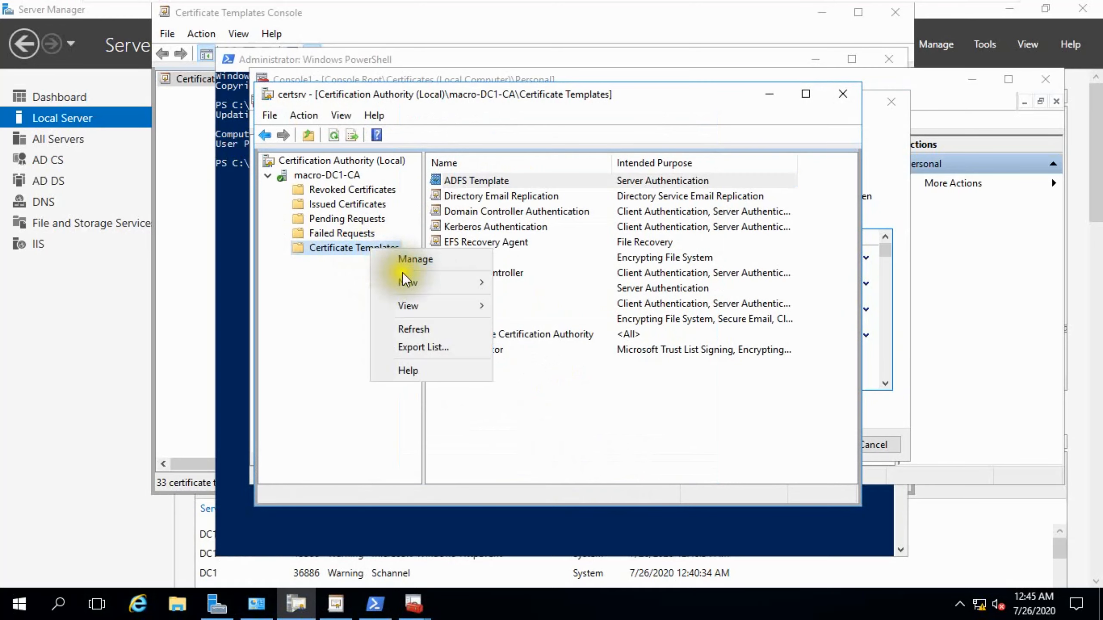
left_click(446, 262)
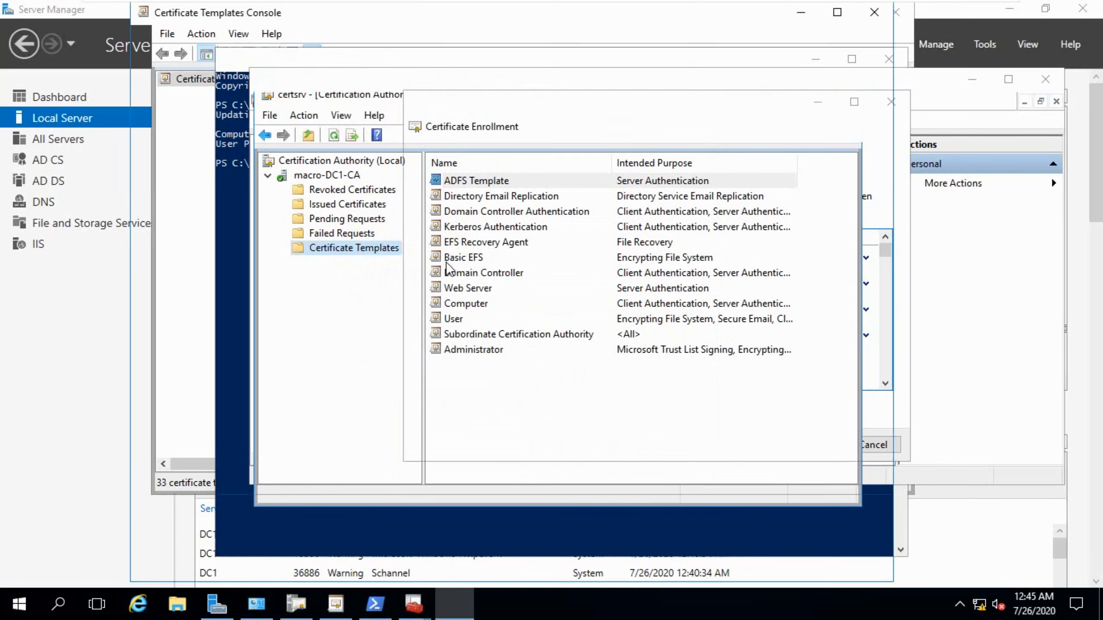
scroll(329, 312, "up", 2)
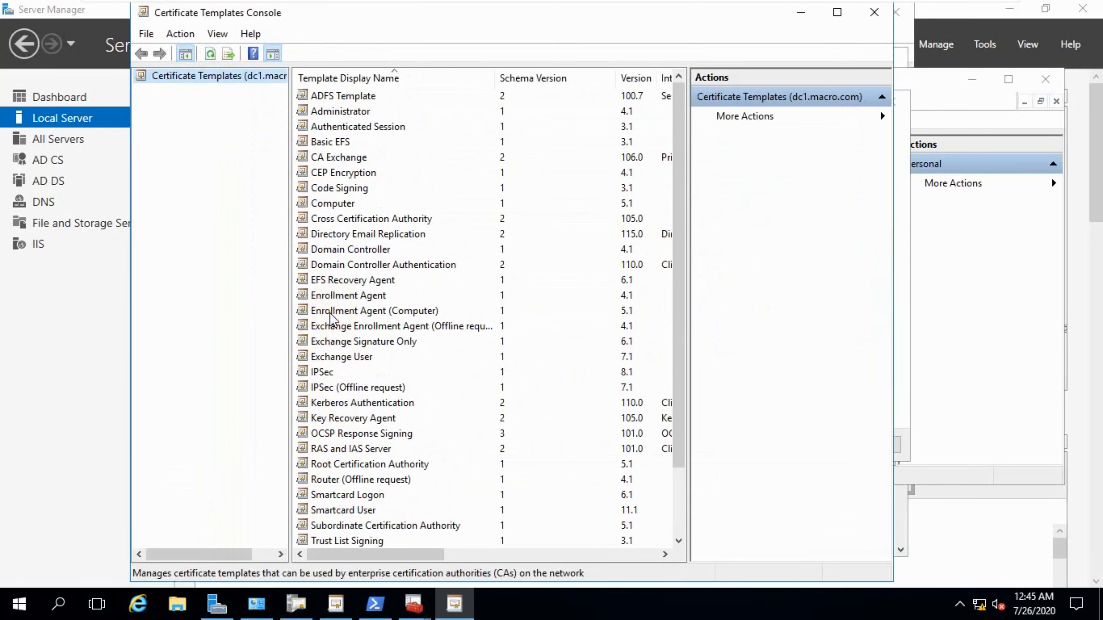
left_click(334, 98)
right_click(335, 98)
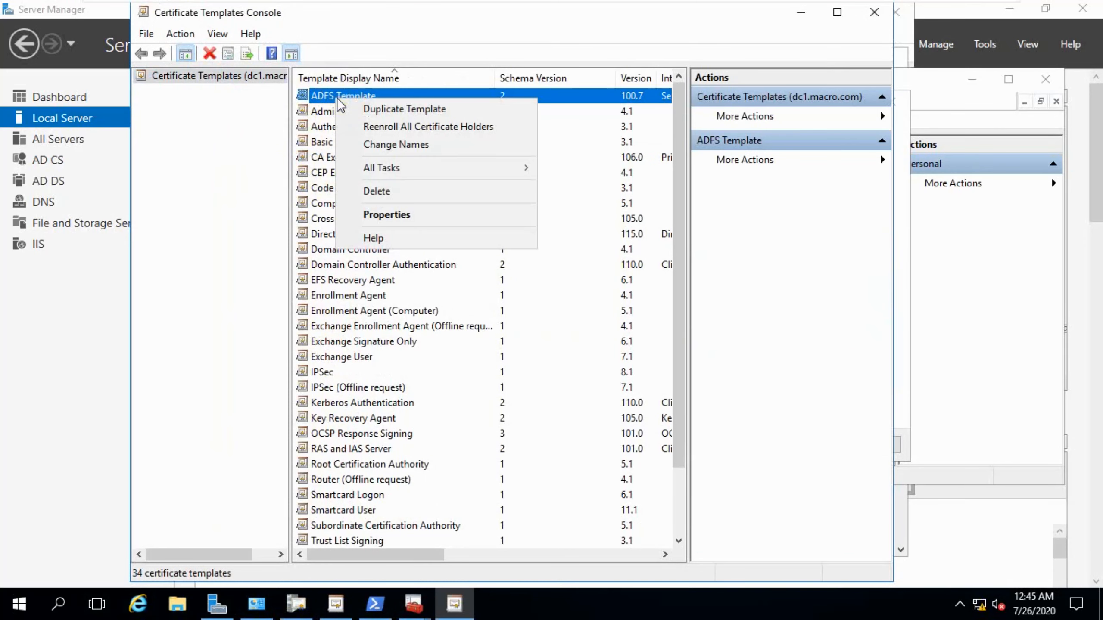
left_click(377, 217)
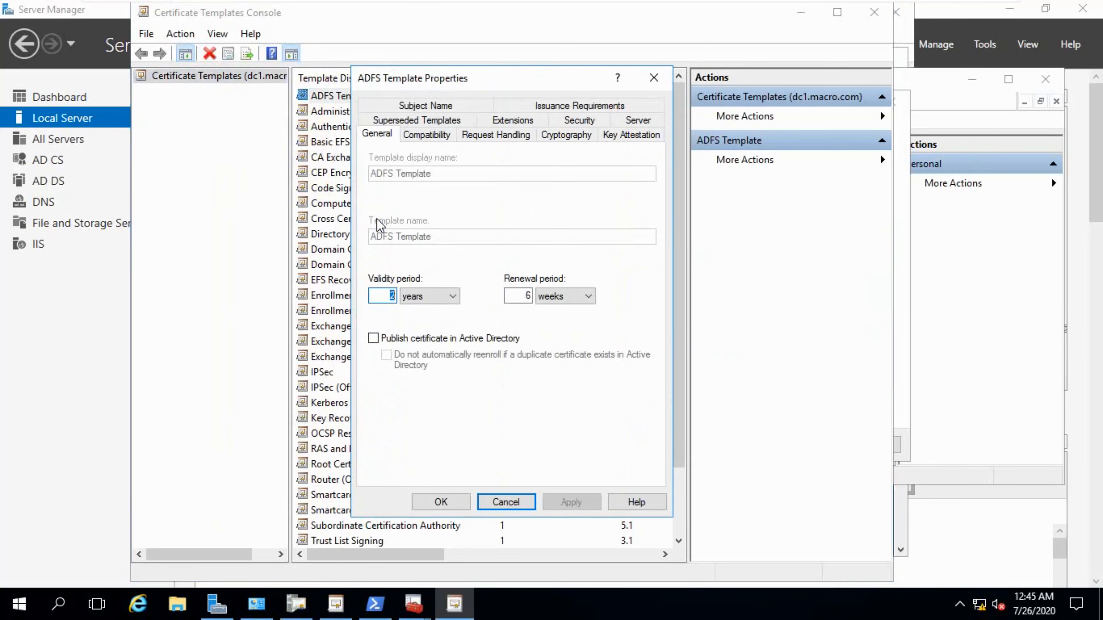
Grant Authenticated Users Full Control on the ADFS Template's security permissions and apply.
left_click(577, 121)
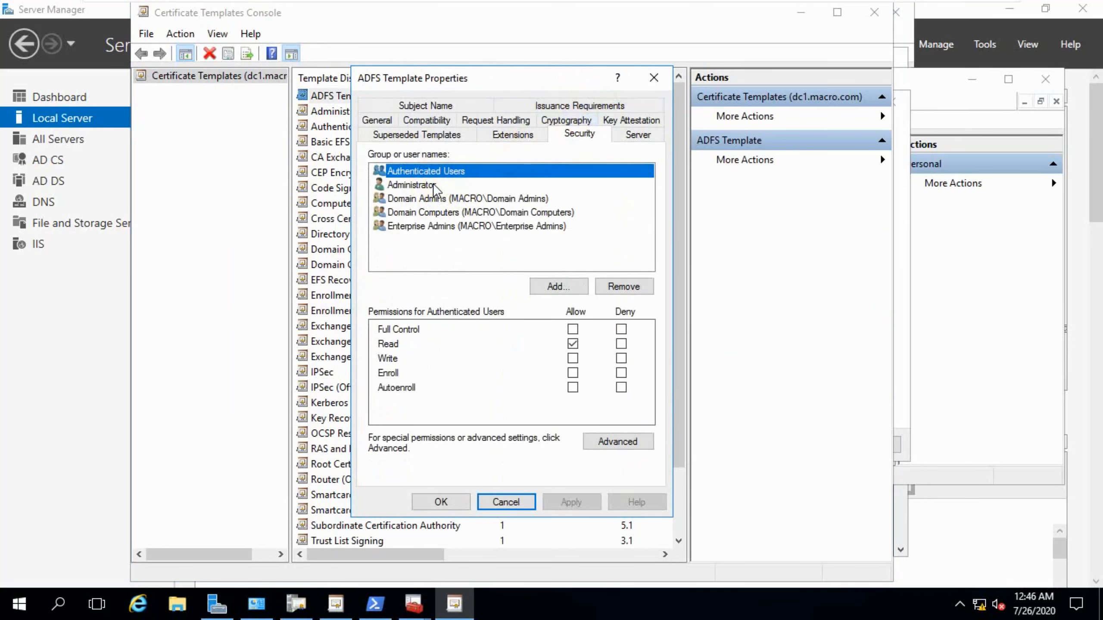
left_click(572, 329)
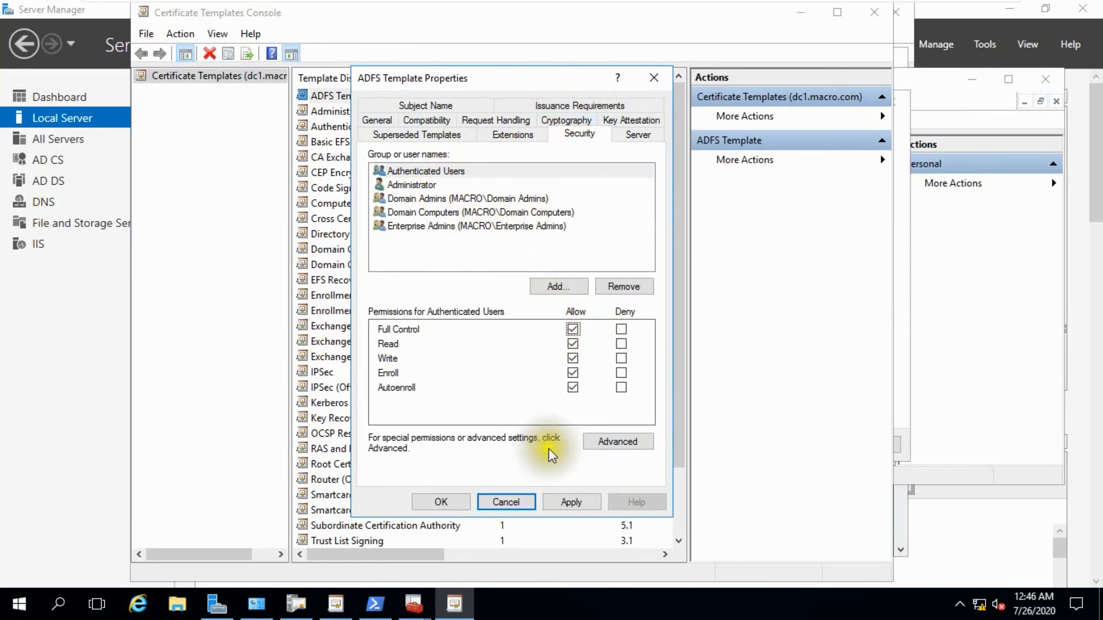
left_click(560, 500)
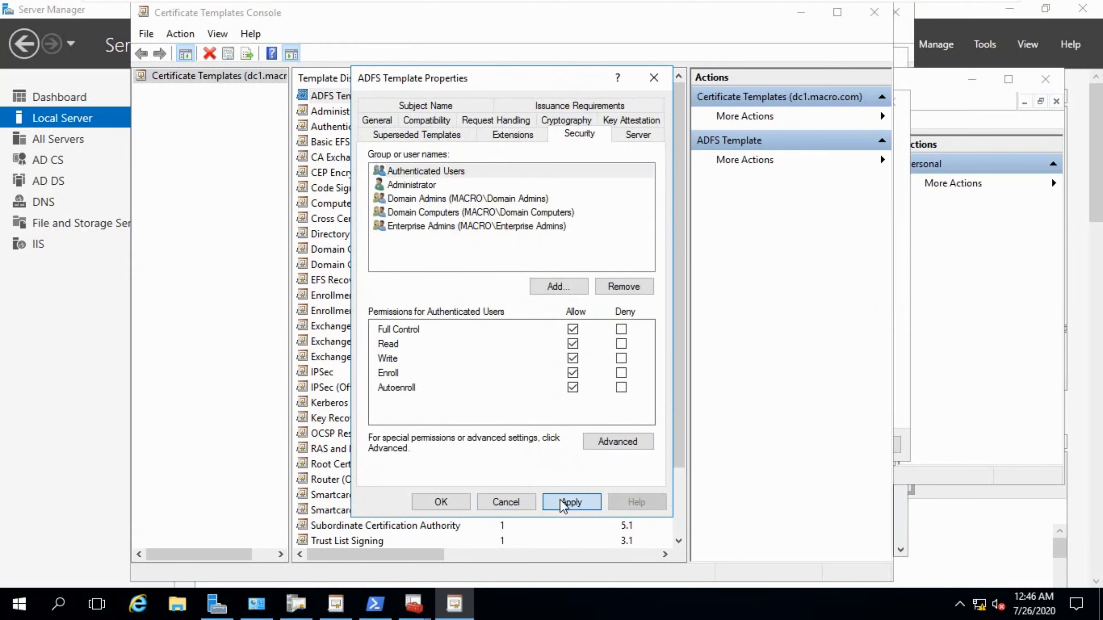
Review each group's permissions, grant Enterprise Admins Full Control, apply and close the ADFS Template properties.
left_click(423, 185)
left_click(467, 198)
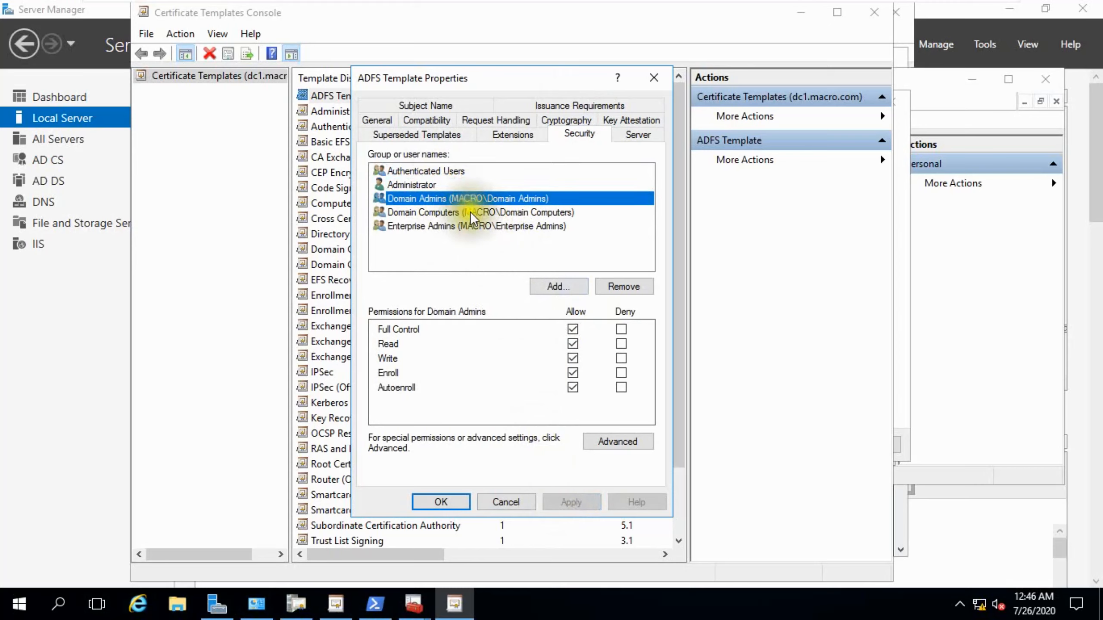
left_click(470, 212)
left_click(471, 225)
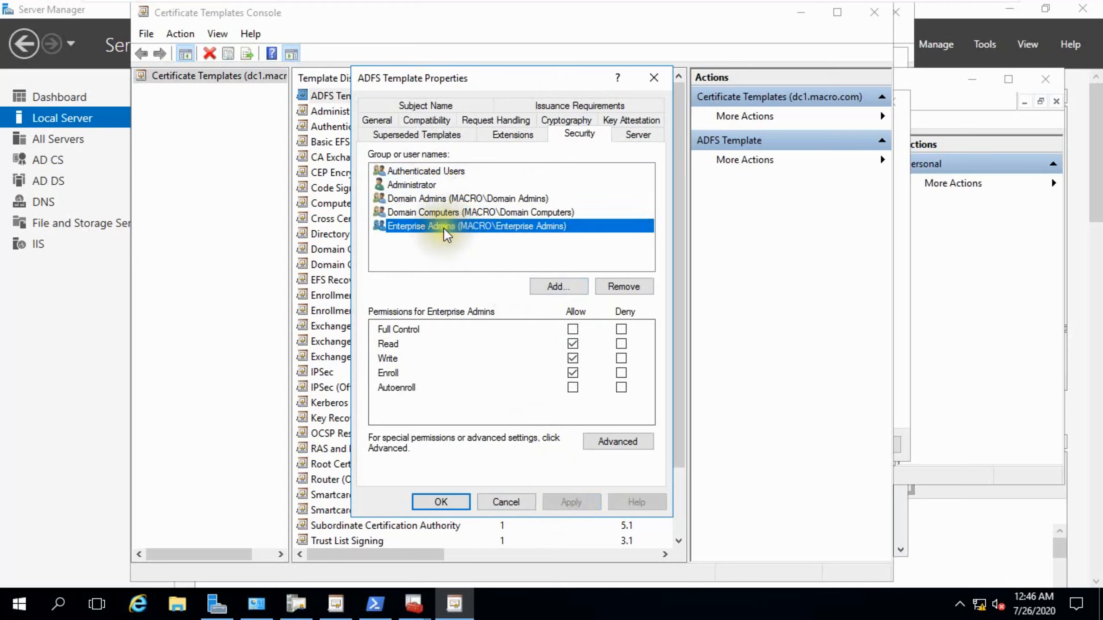
left_click(572, 329)
left_click(569, 499)
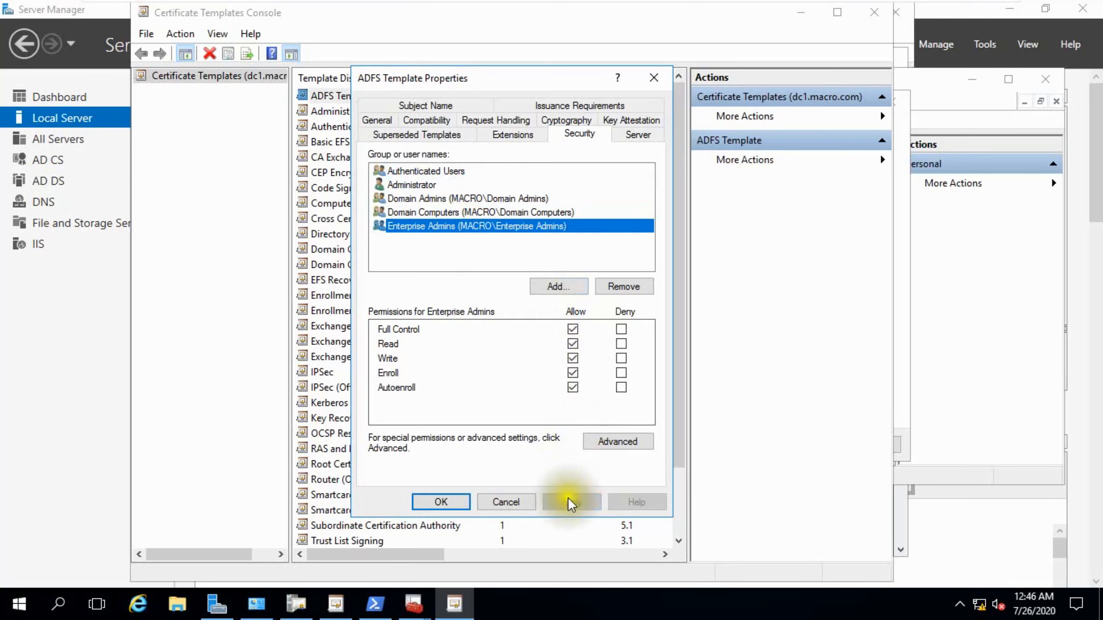
left_click(451, 503)
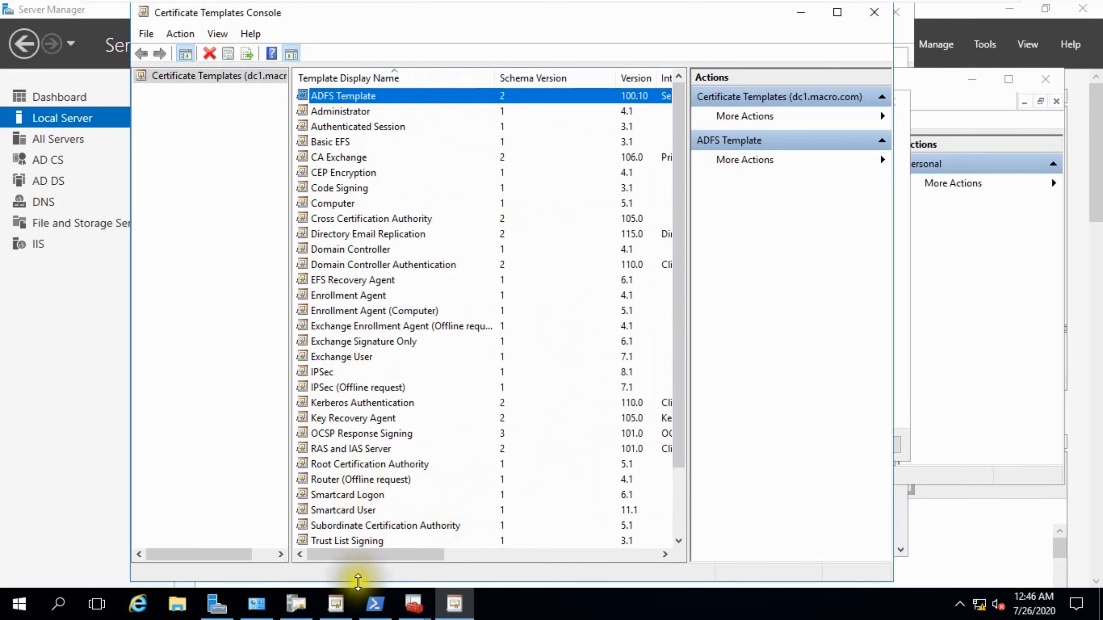
Cancel the pending certificate enrollment wizard.
mouse_move(416, 608)
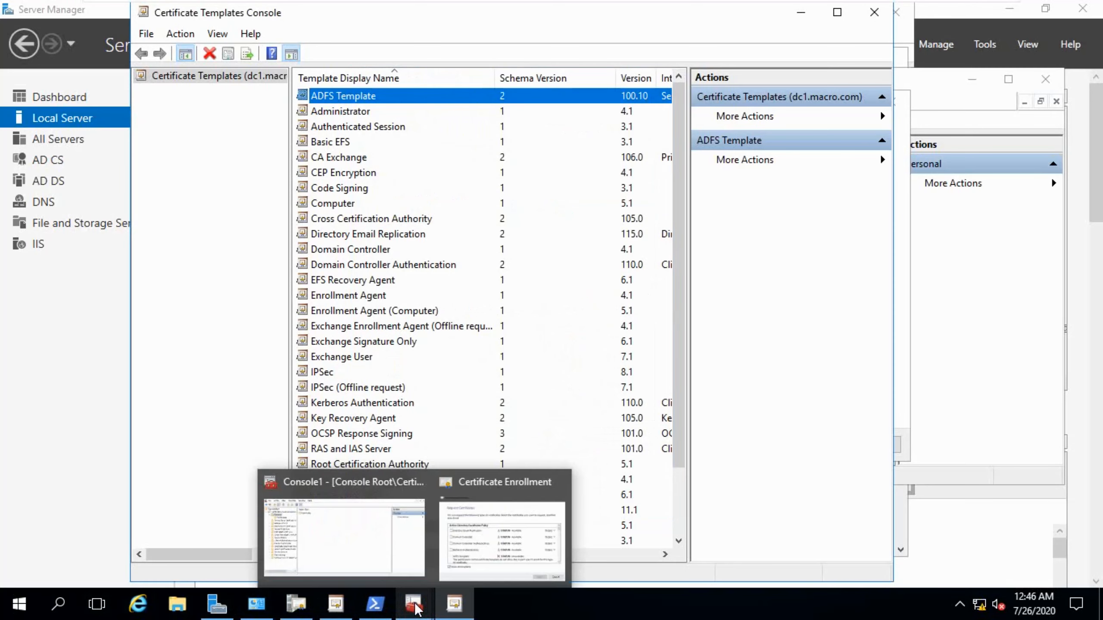
left_click(458, 548)
left_click(872, 445)
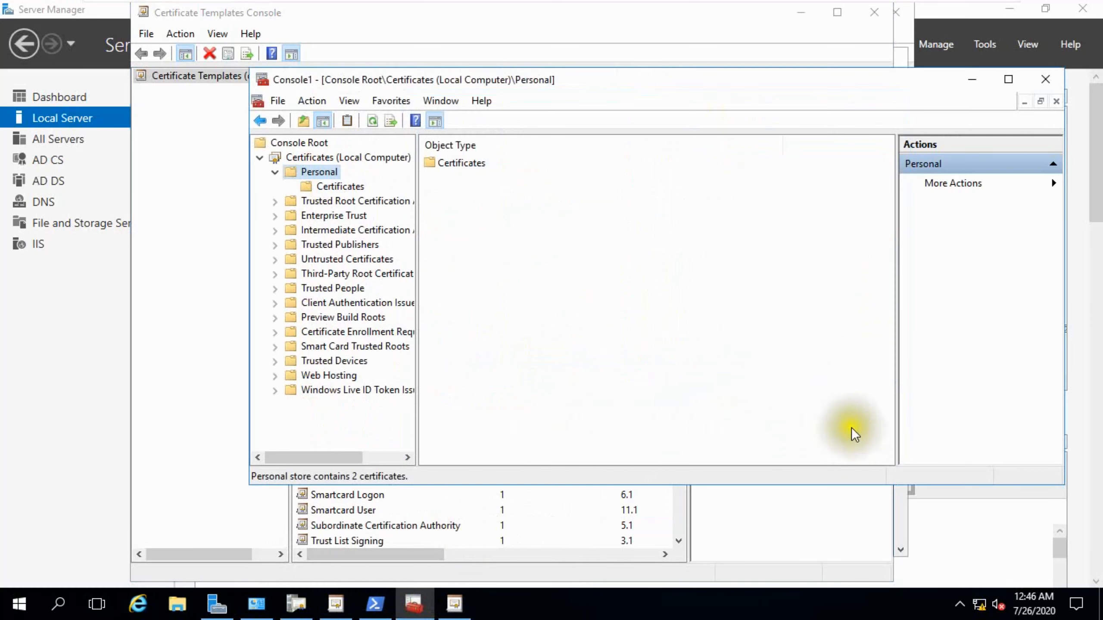
right_click(323, 170)
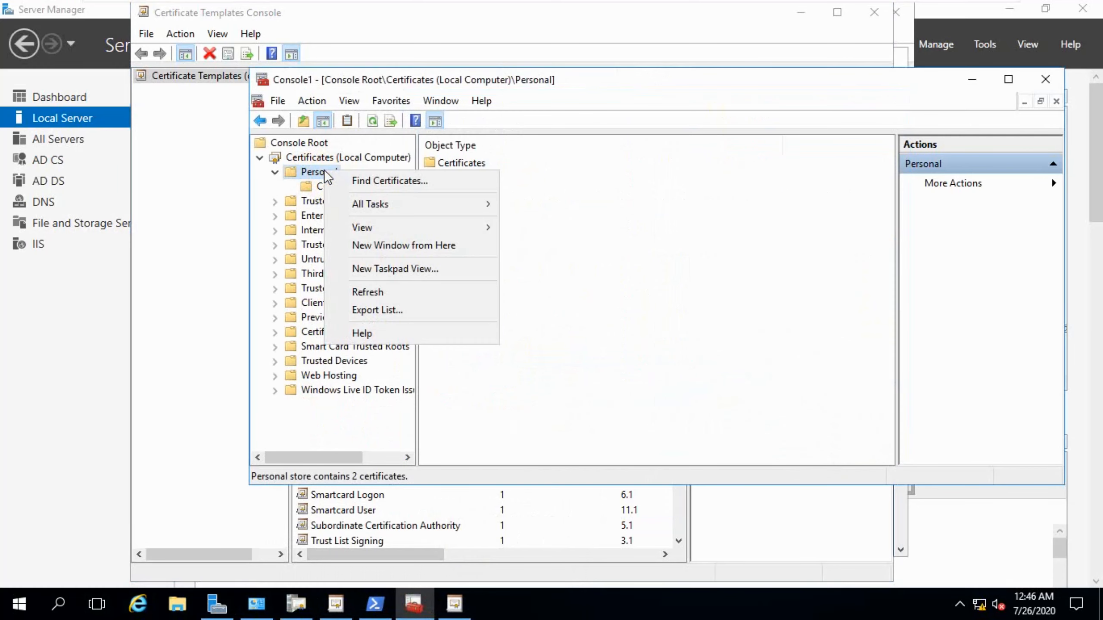
left_click(204, 178)
left_click(61, 310)
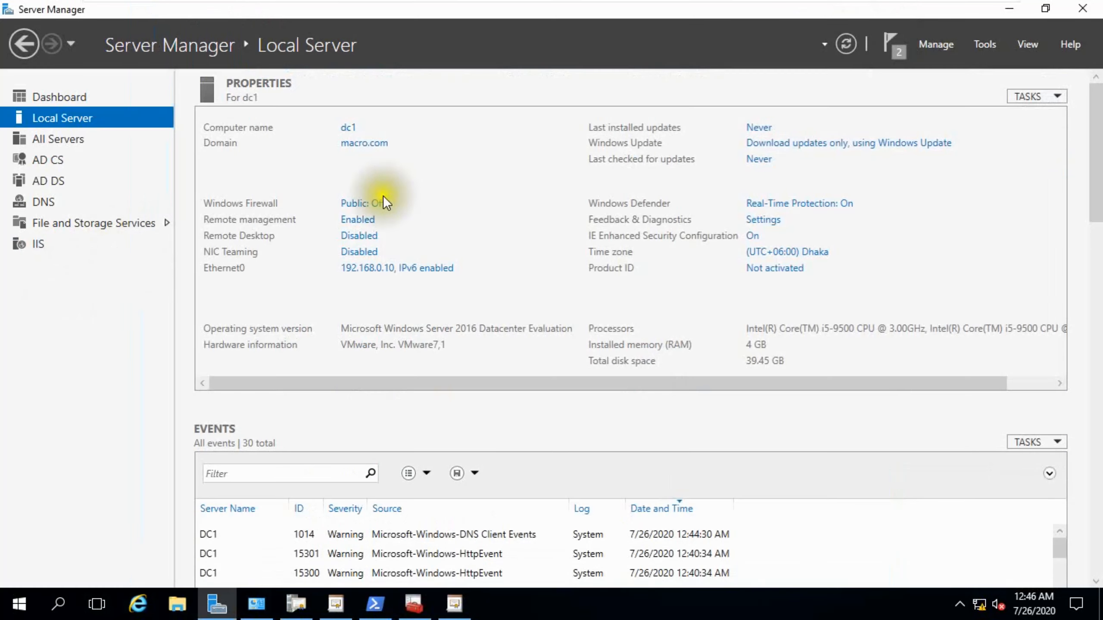
left_click(454, 604)
left_click(405, 608)
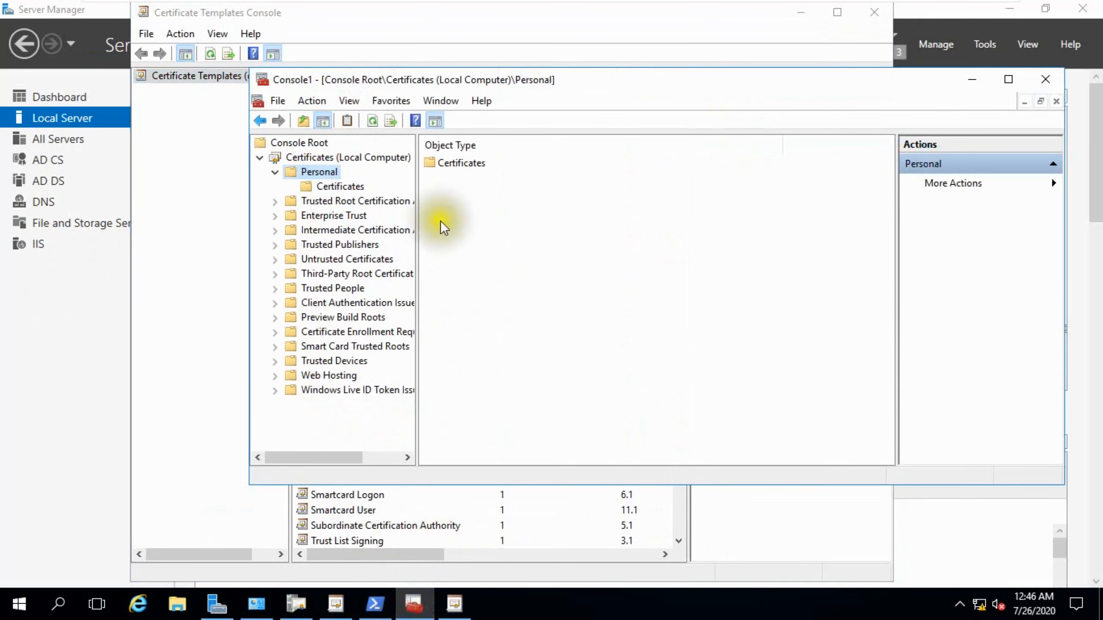
Request a new certificate for the local computer's Personal store and advance through the enrollment policy page.
right_click(320, 172)
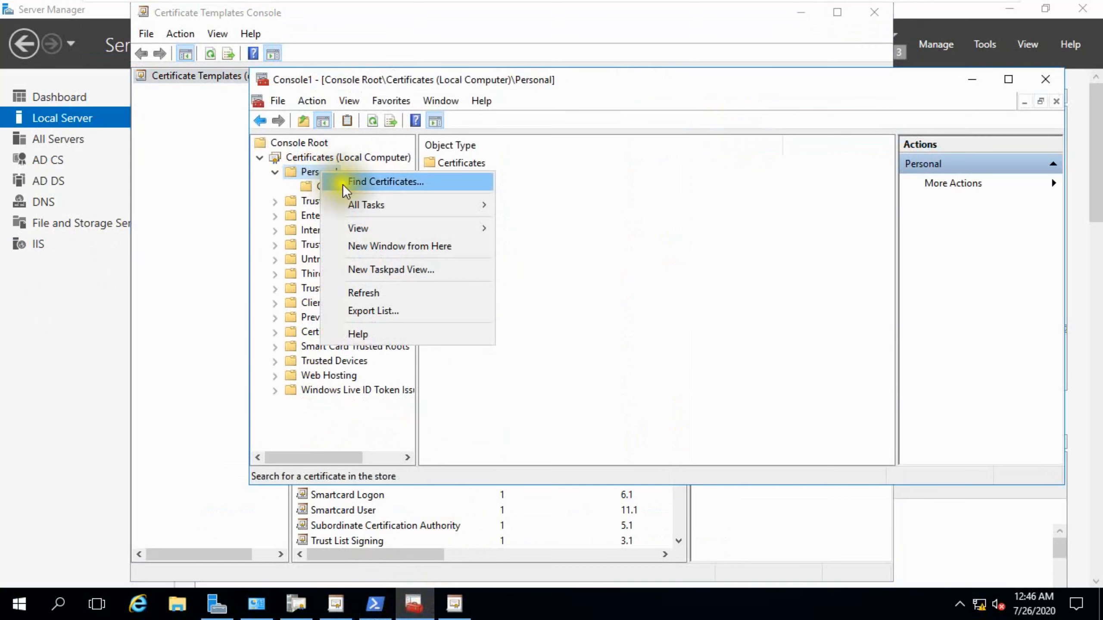
mouse_move(492, 212)
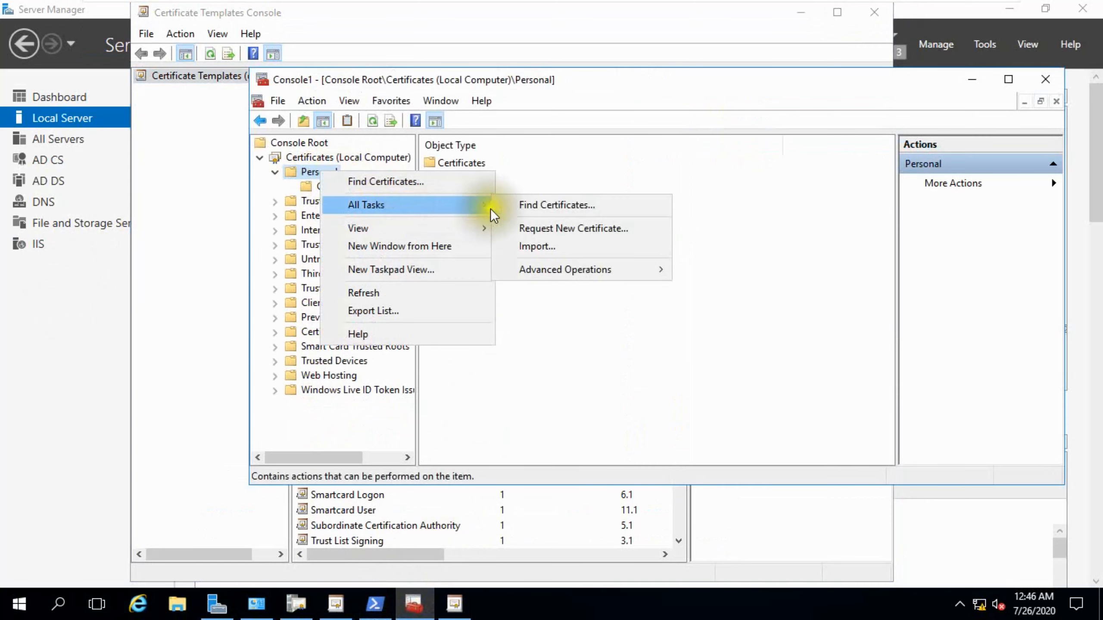
left_click(547, 227)
left_click(808, 446)
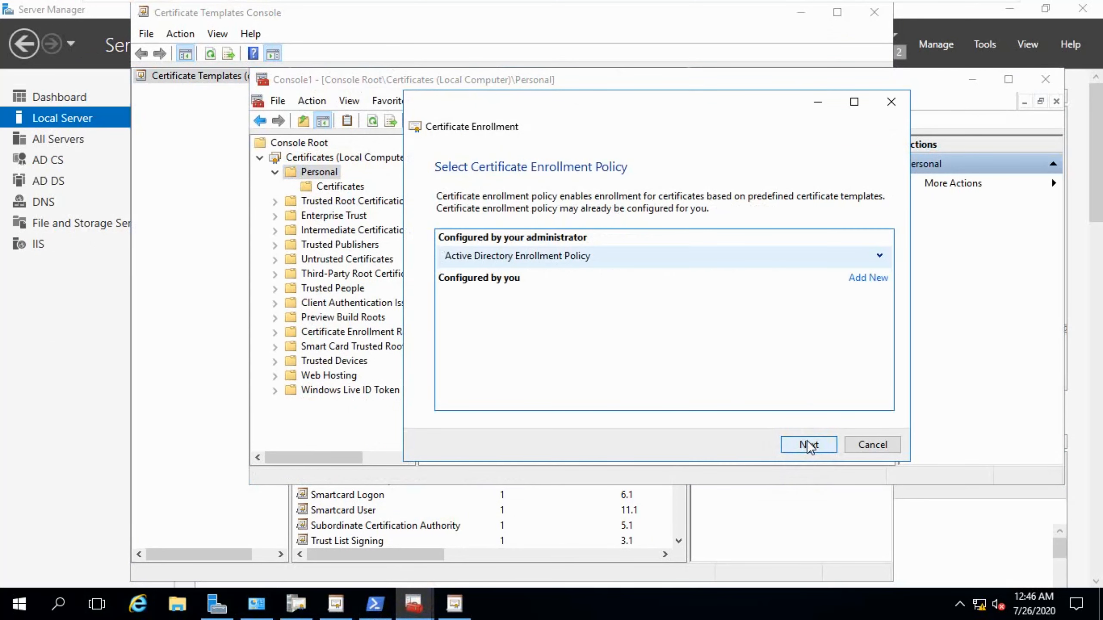
left_click(808, 446)
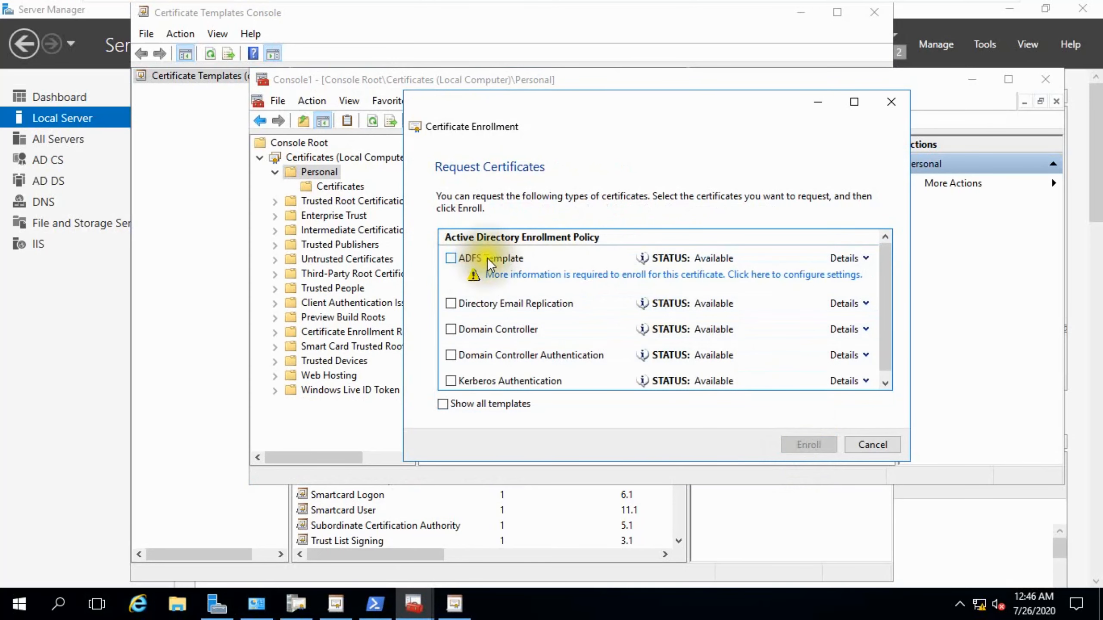
Open the ADFS Template's enrollment settings and set the subject name to Common name adfs.macro.com.
left_click(570, 274)
left_click_drag(589, 190, 508, 104)
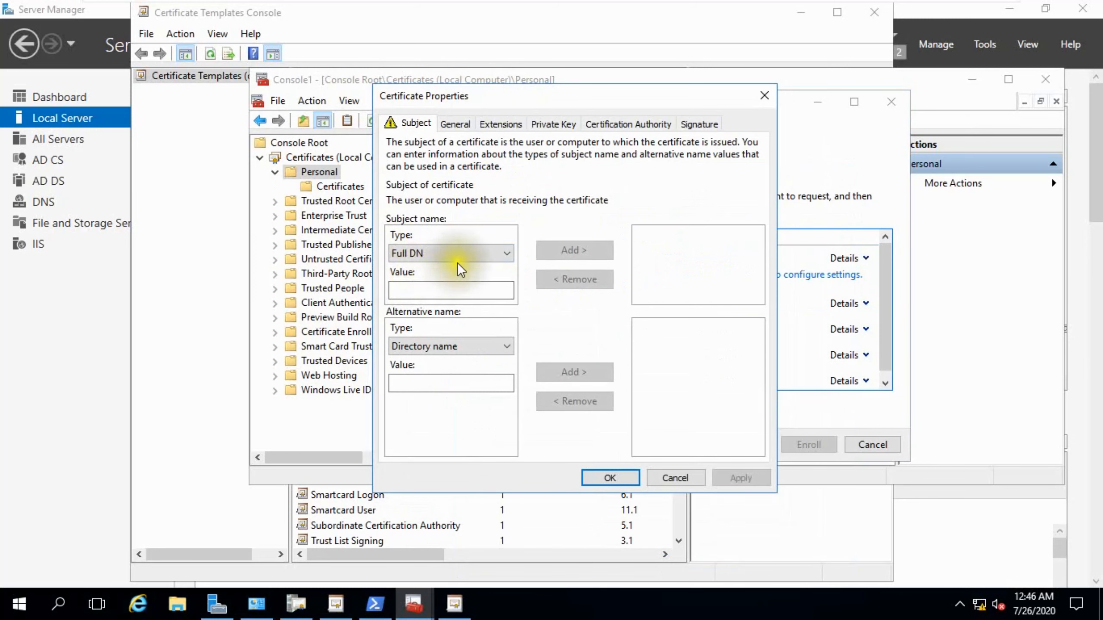
left_click(434, 253)
left_click(423, 280)
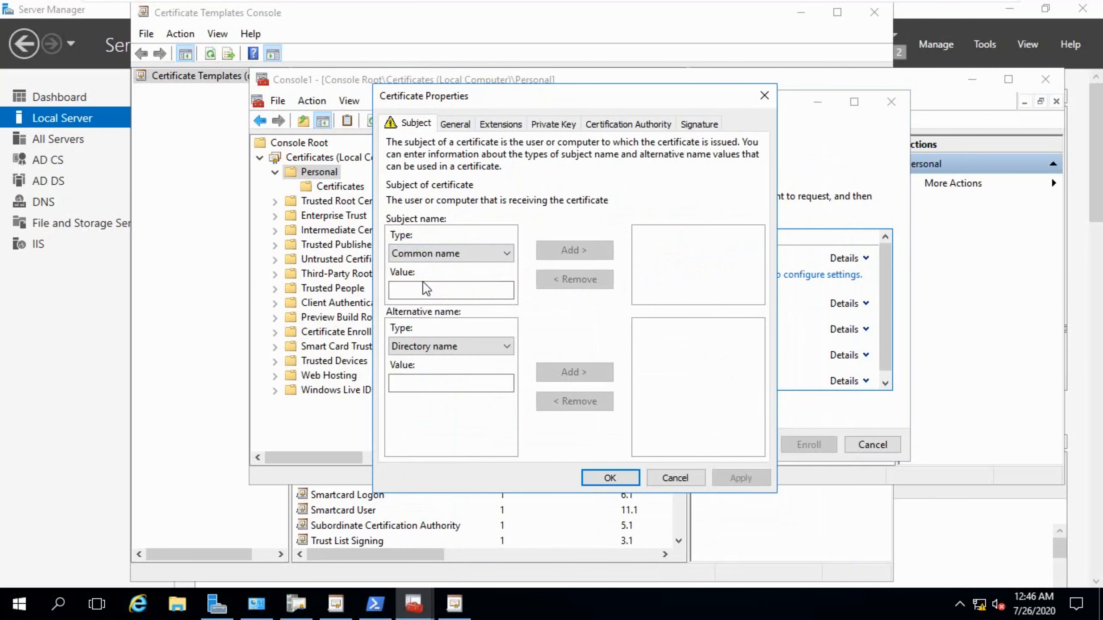
left_click(421, 289)
type("ad")
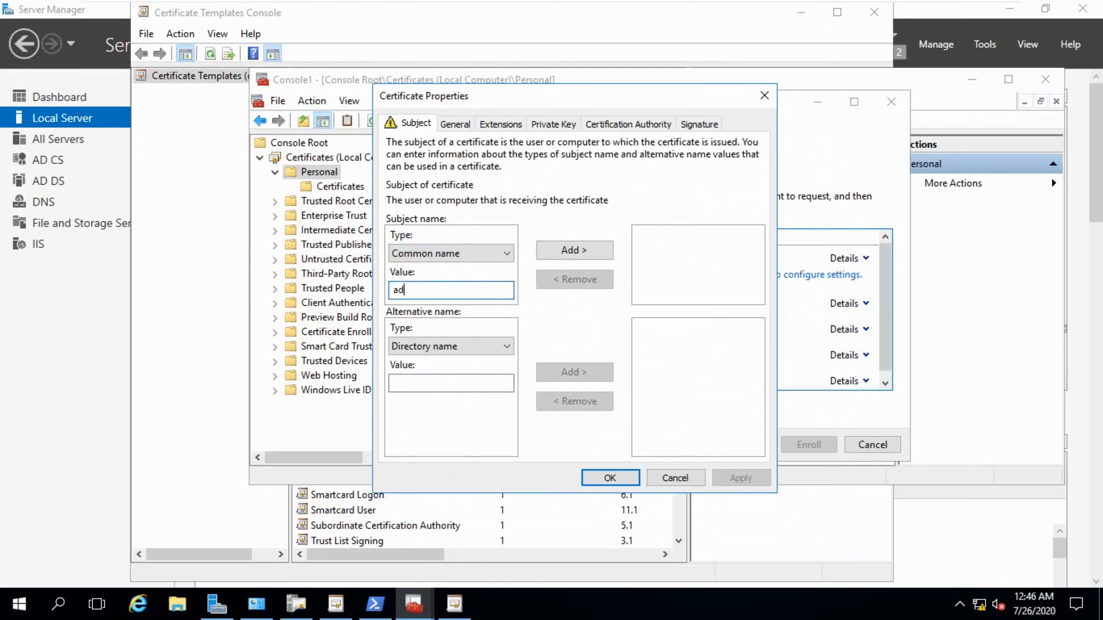
type("fs.macro.com")
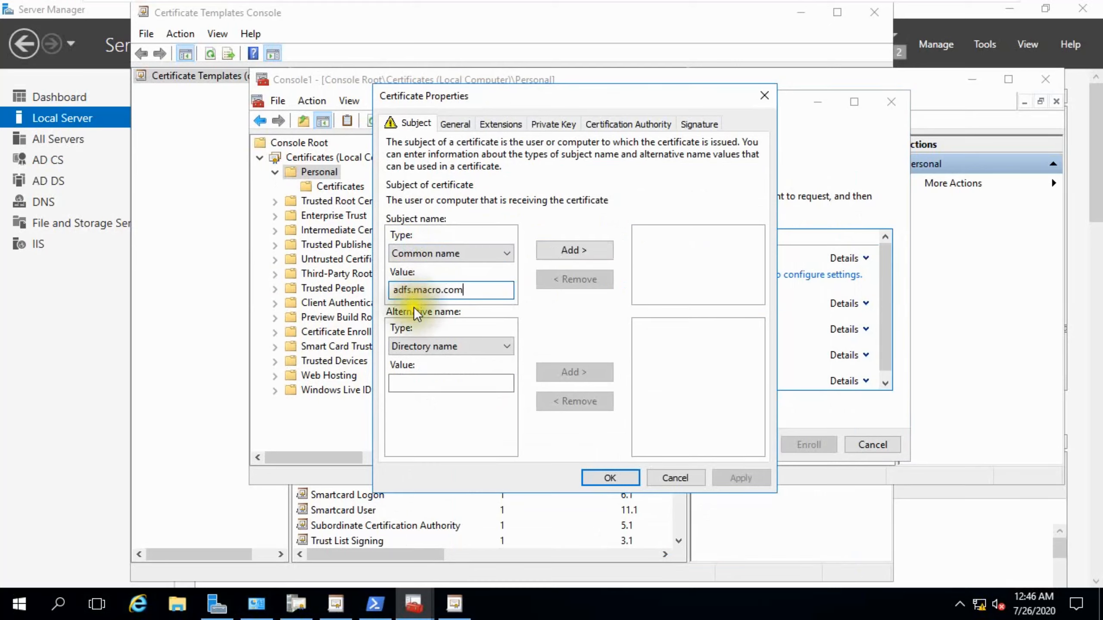
Add the common name adfs.macro.com to the subject and add adfs.macro.com as a DNS alternative name.
left_click(461, 343)
left_click(435, 373)
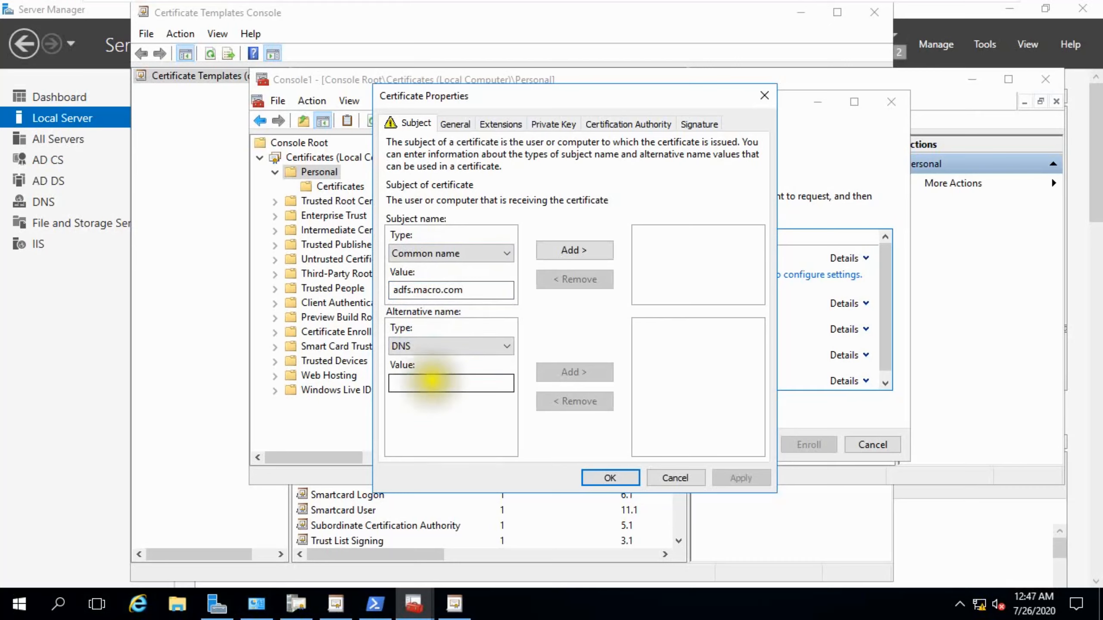
left_click(432, 382)
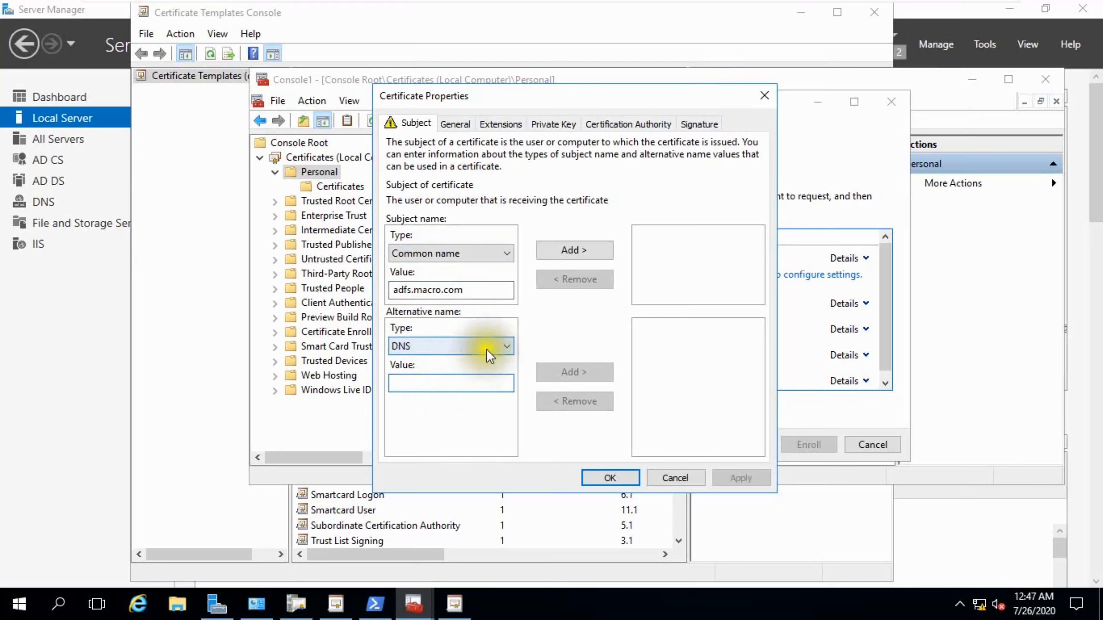
left_click_drag(473, 289, 392, 290)
key("ctrl+c")
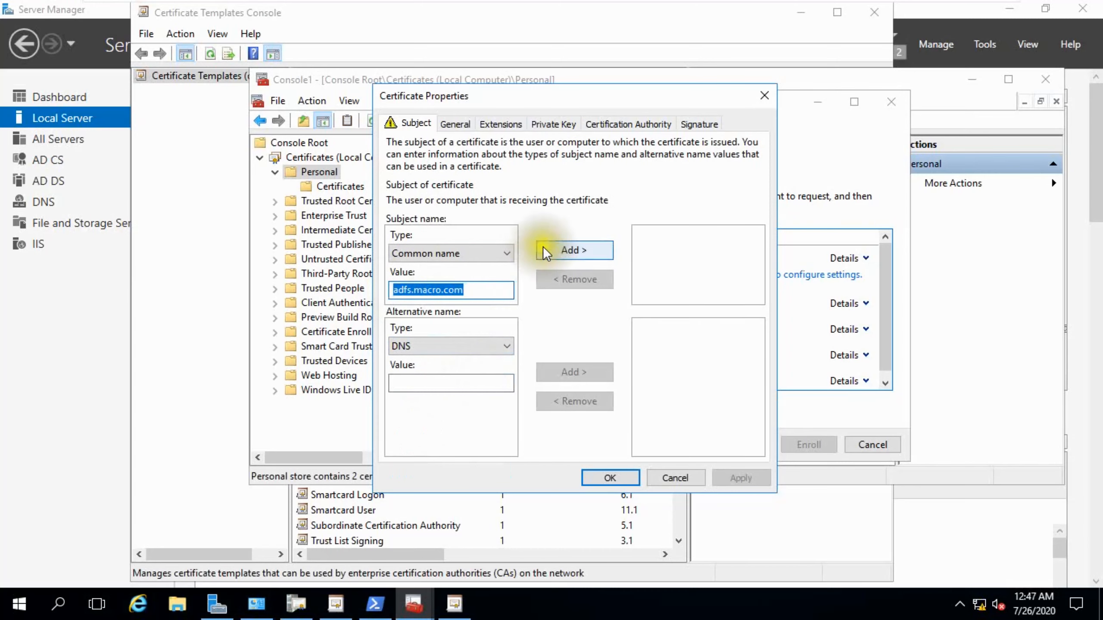
left_click(563, 250)
left_click(451, 383)
key("ctrl+v")
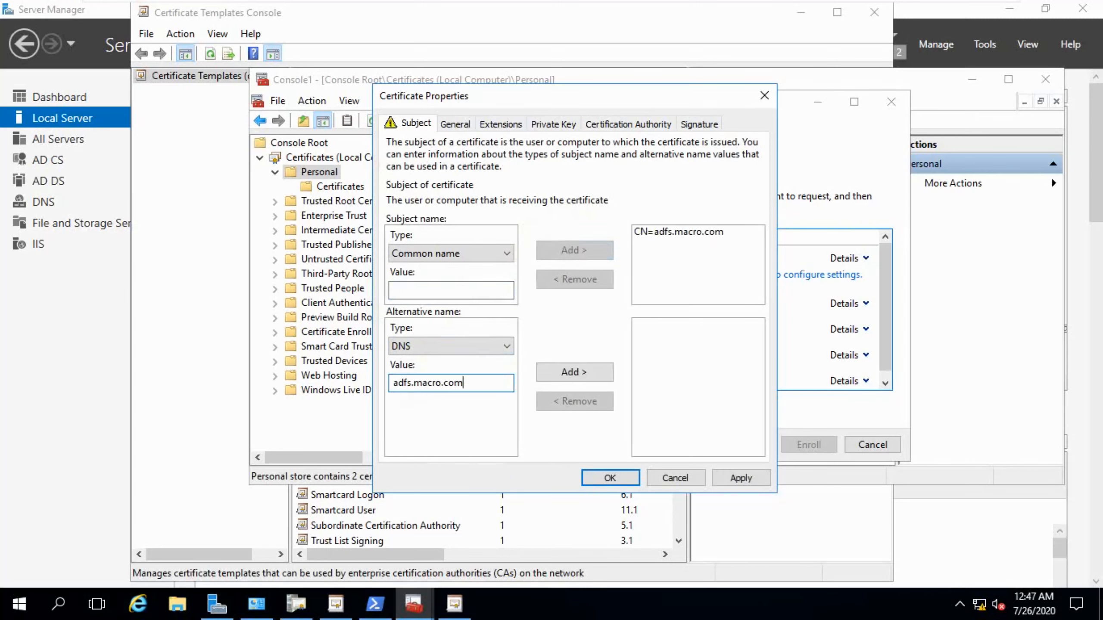
left_click(548, 374)
Add a second DNS alternative name, certauth.adfs.macro.com.
left_click(505, 346)
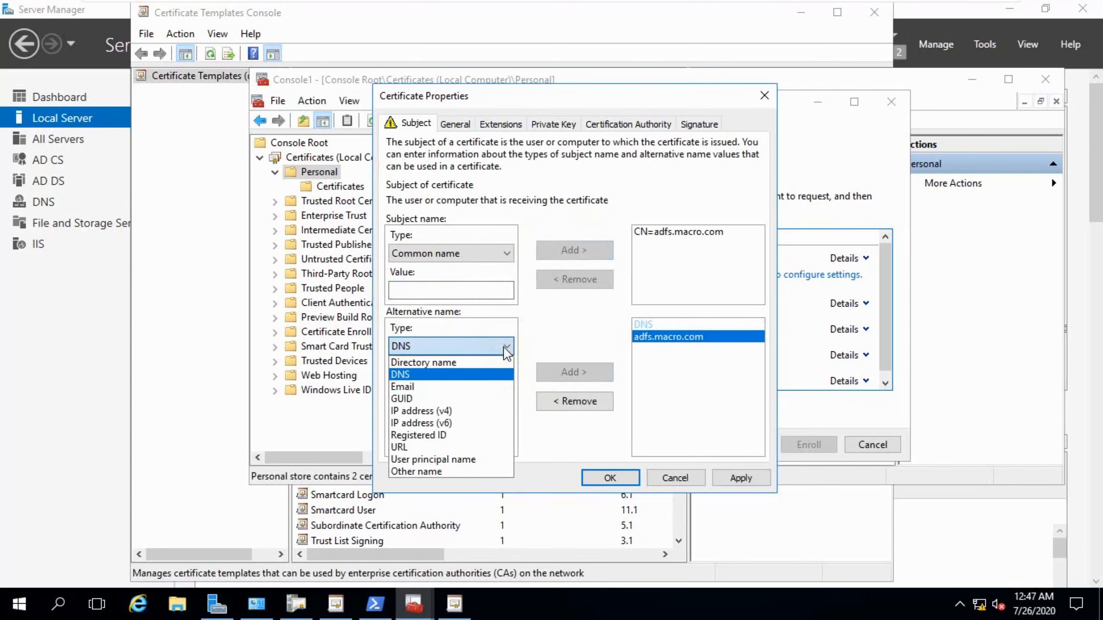
left_click(448, 374)
left_click(445, 377)
type("cert")
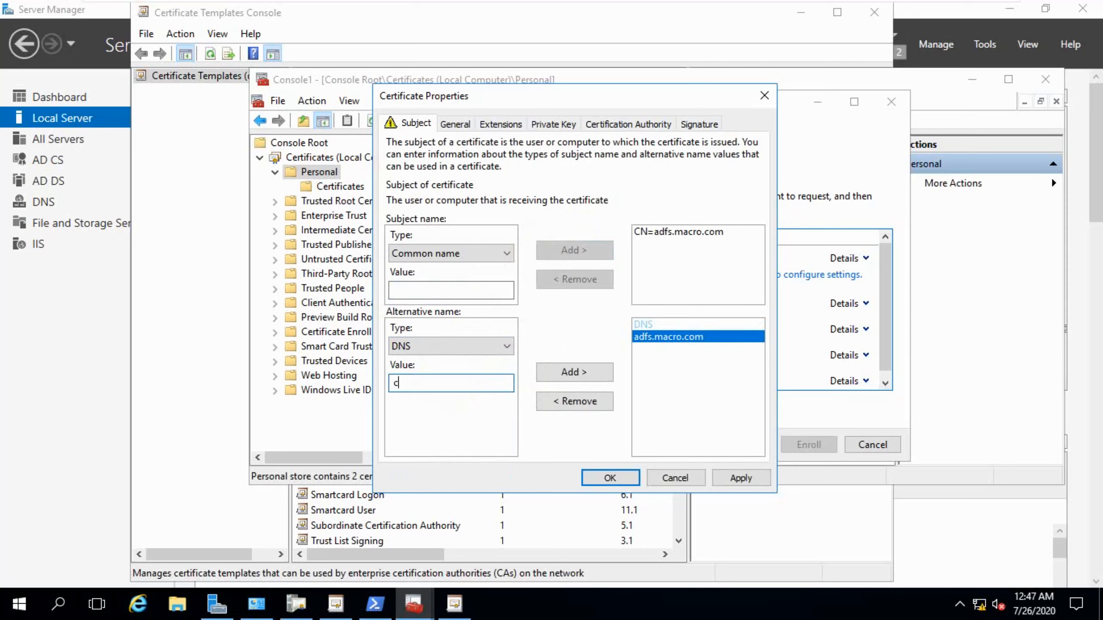
type("auth.adfs.macro.com")
left_click(560, 369)
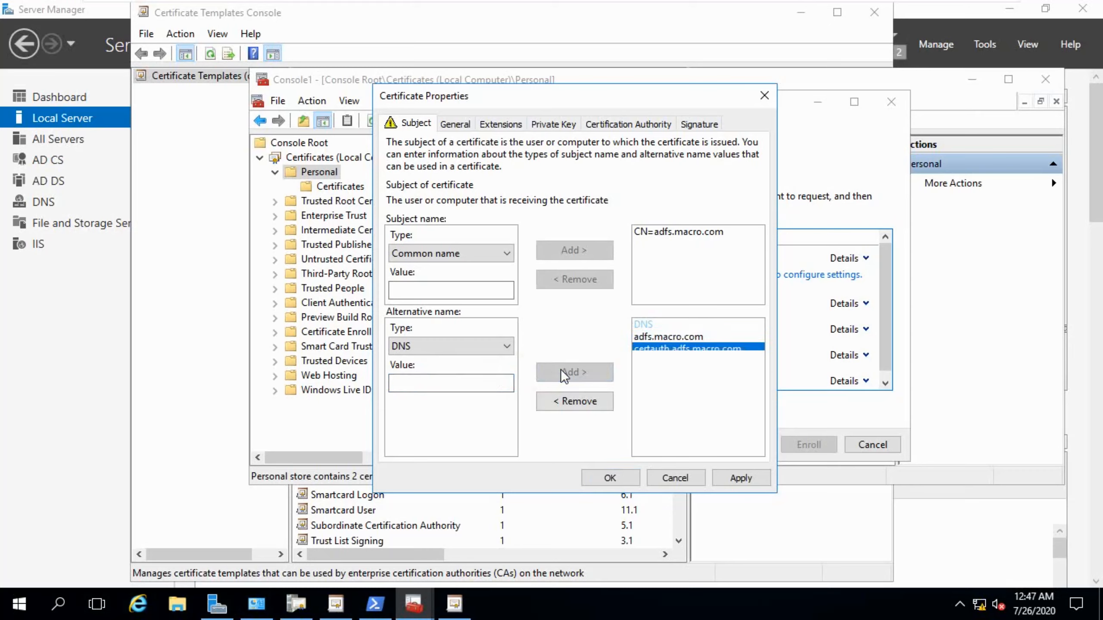
Apply the subject settings, then set the certificate's friendly name to ADFS MACRO and apply.
left_click(723, 473)
left_click(450, 124)
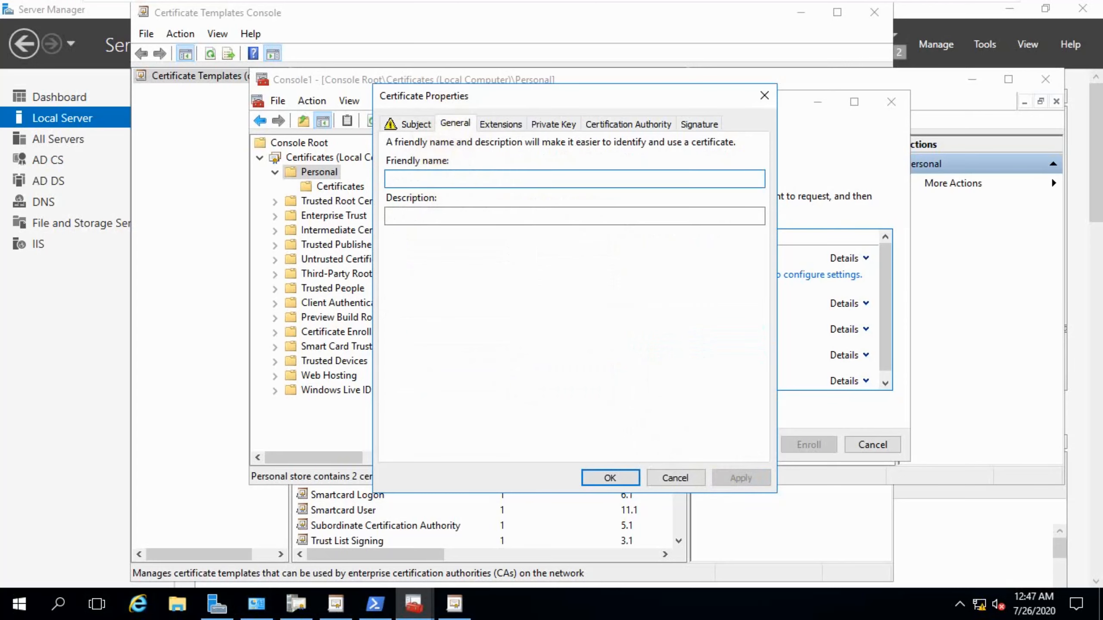
type("ADFS")
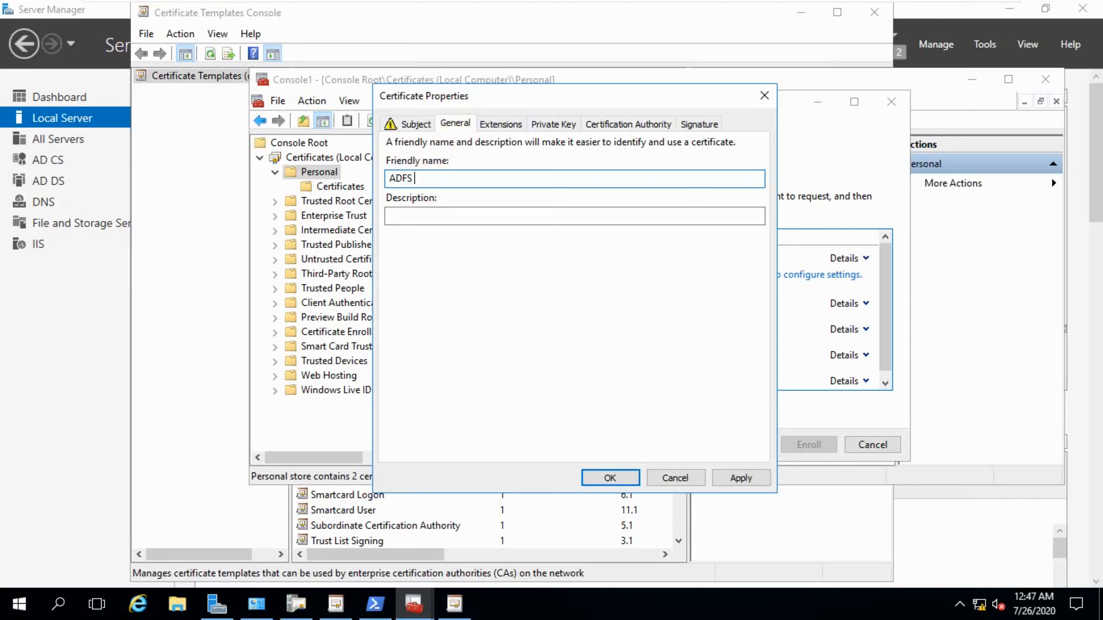
type("MACRo")
key("BackSpace")
key("shift+F10")
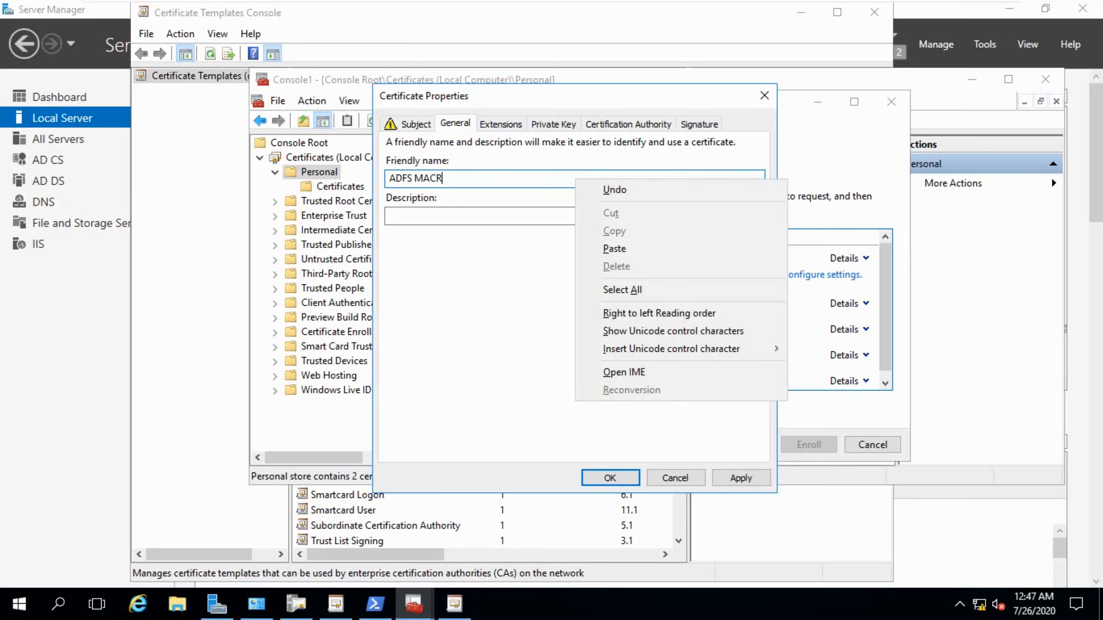
key("Escape")
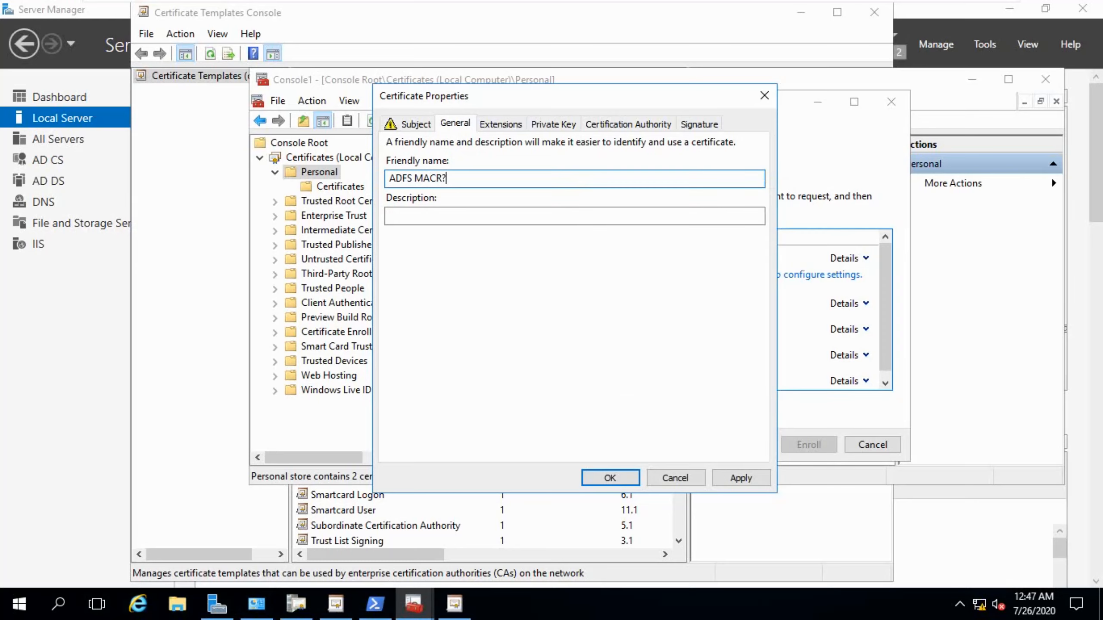
type("O")
left_click(738, 477)
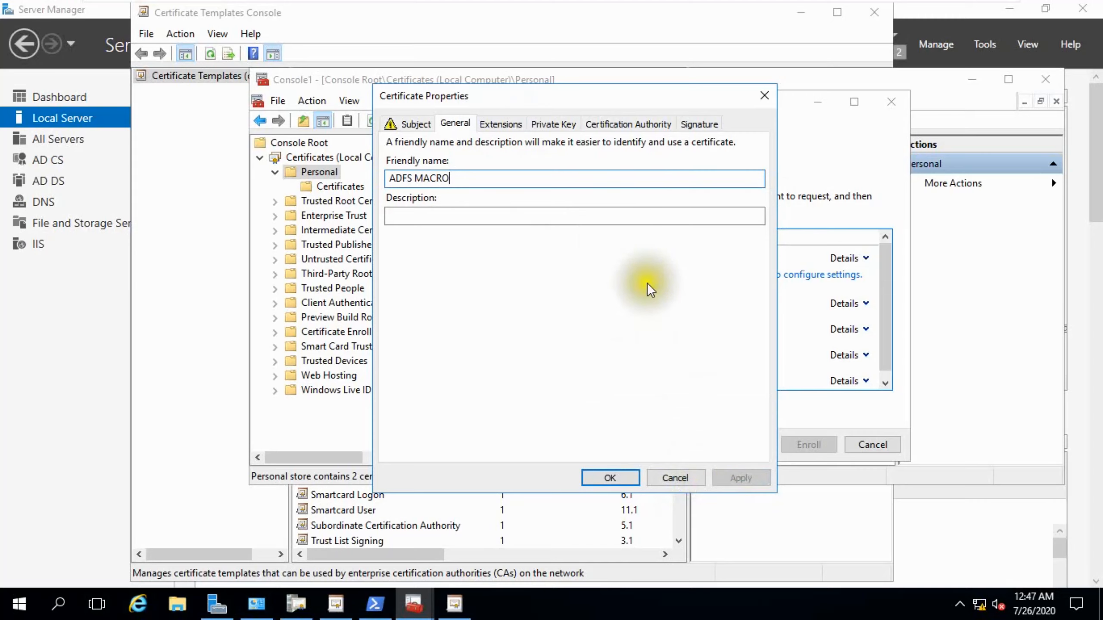
Review the private key's key options and accept the certificate properties.
left_click(551, 120)
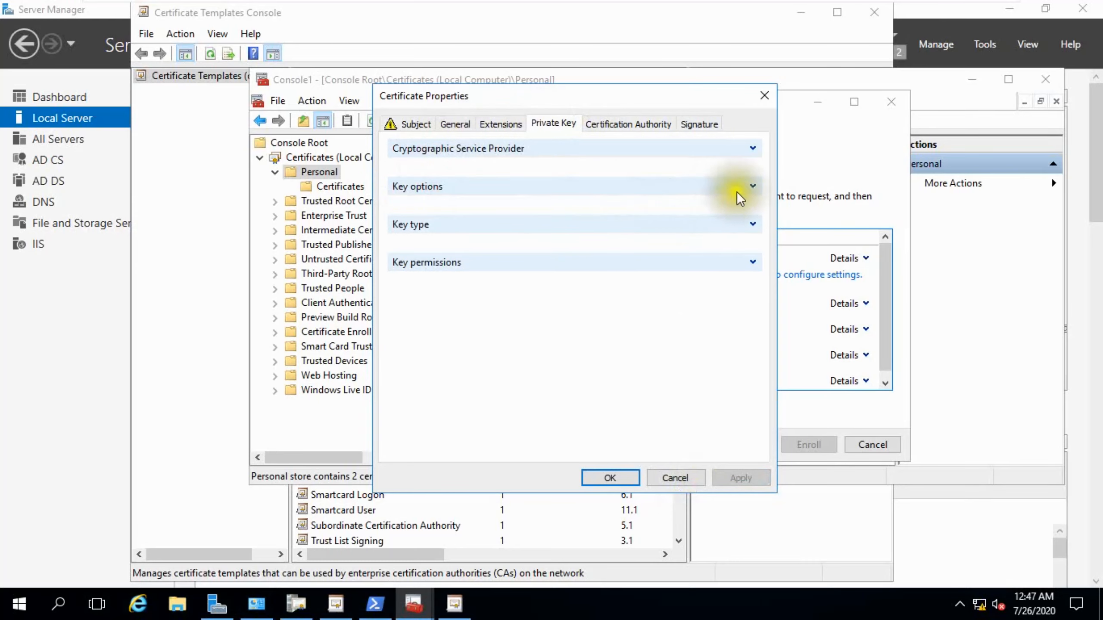
left_click(751, 187)
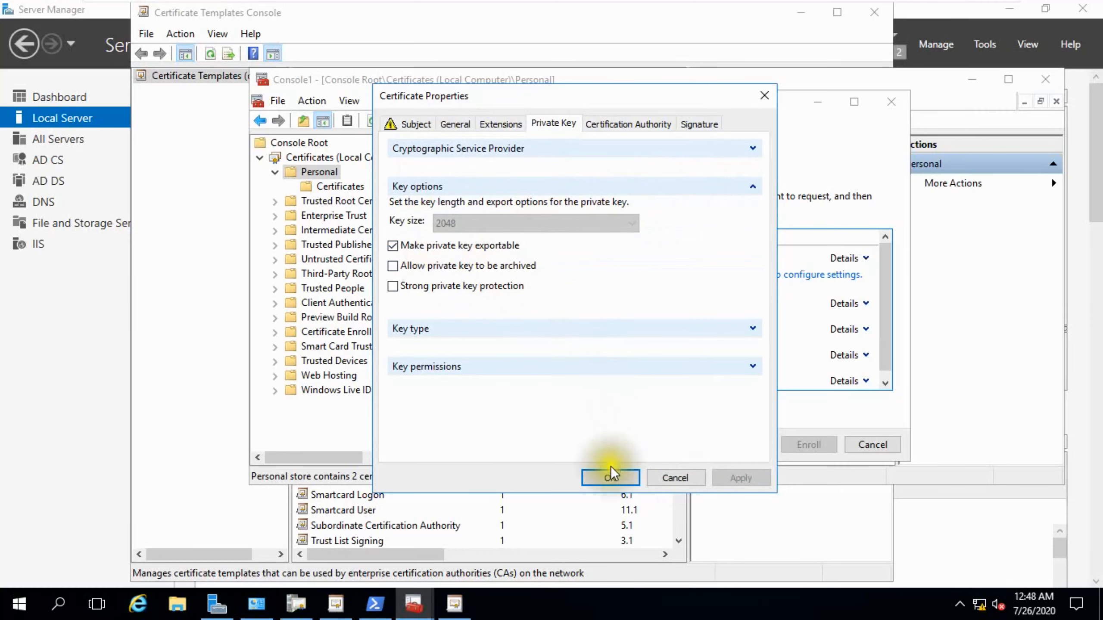
left_click(610, 478)
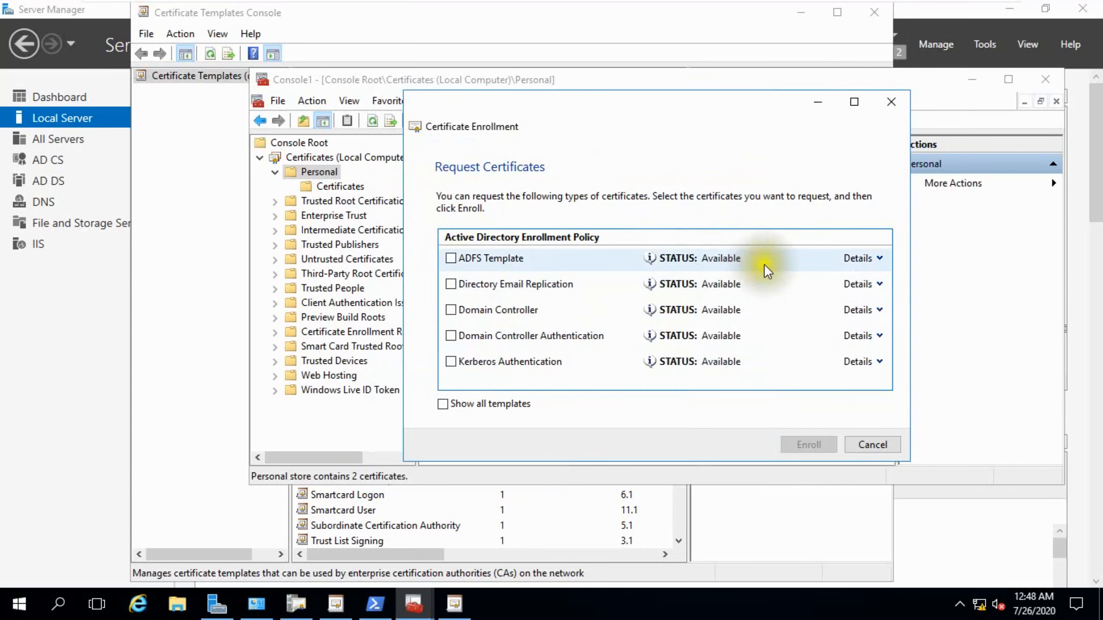
Select the ADFS Template, enroll the certificate, and finish the enrollment wizard.
left_click(451, 258)
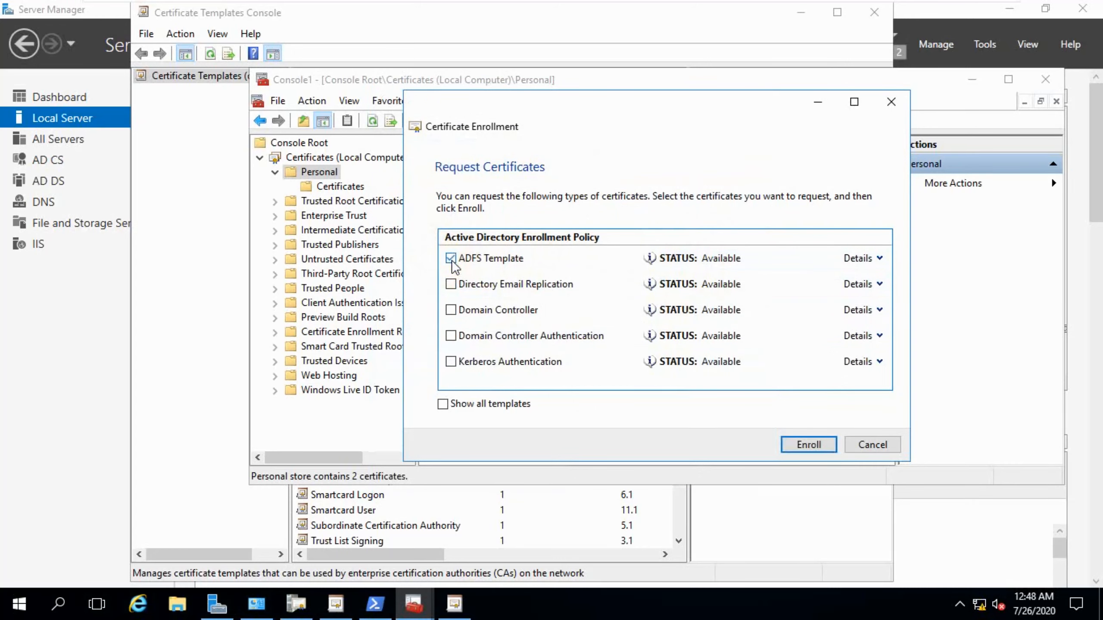
left_click(801, 441)
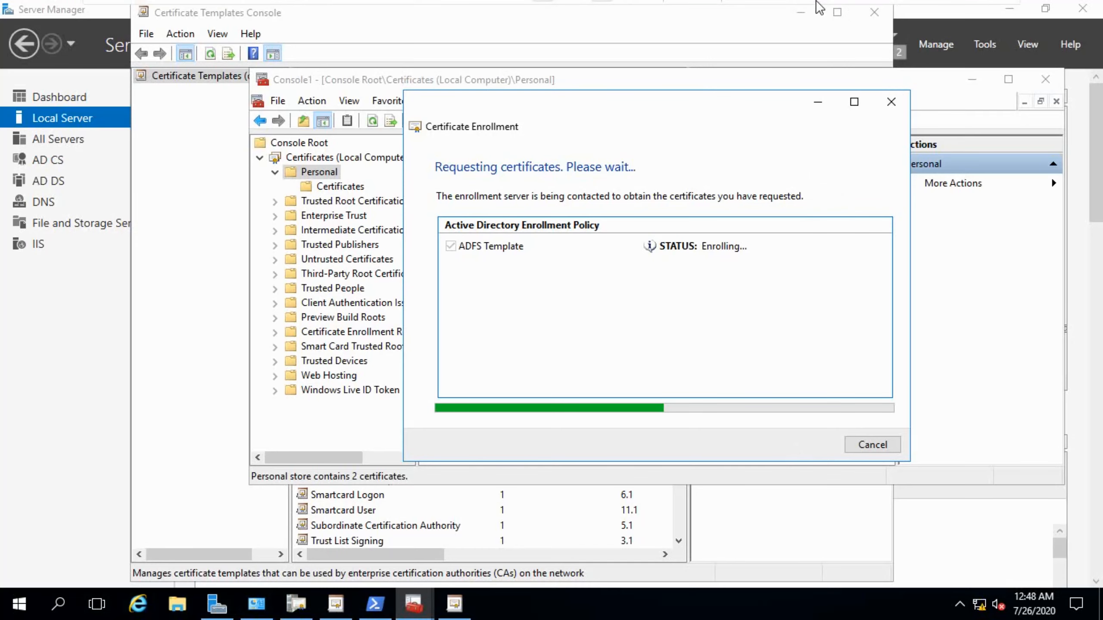
left_click(941, 12)
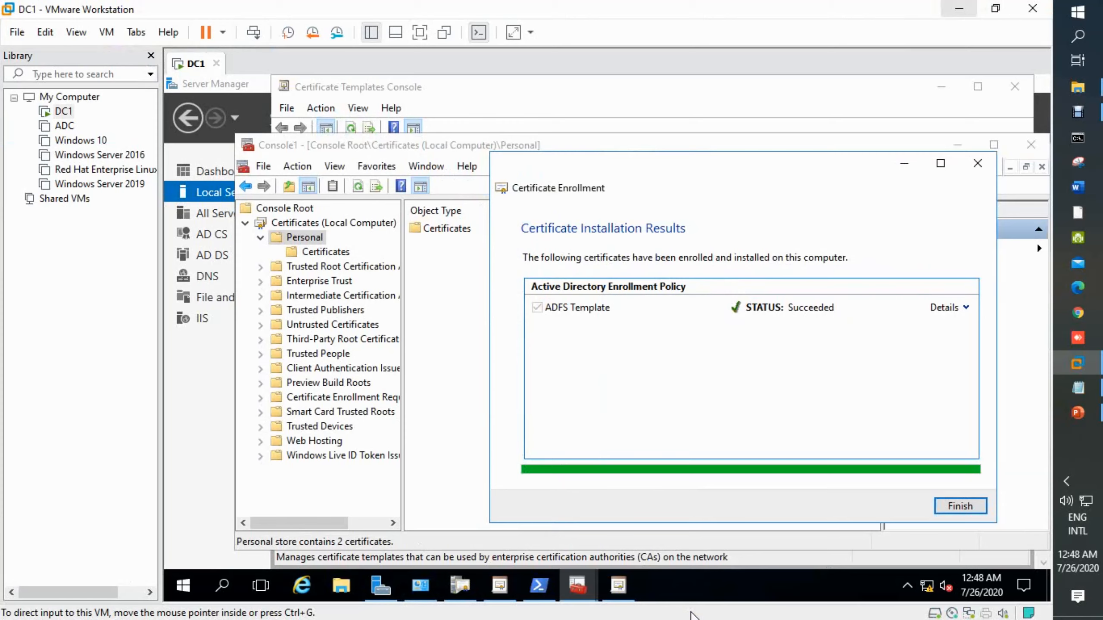
left_click(420, 32)
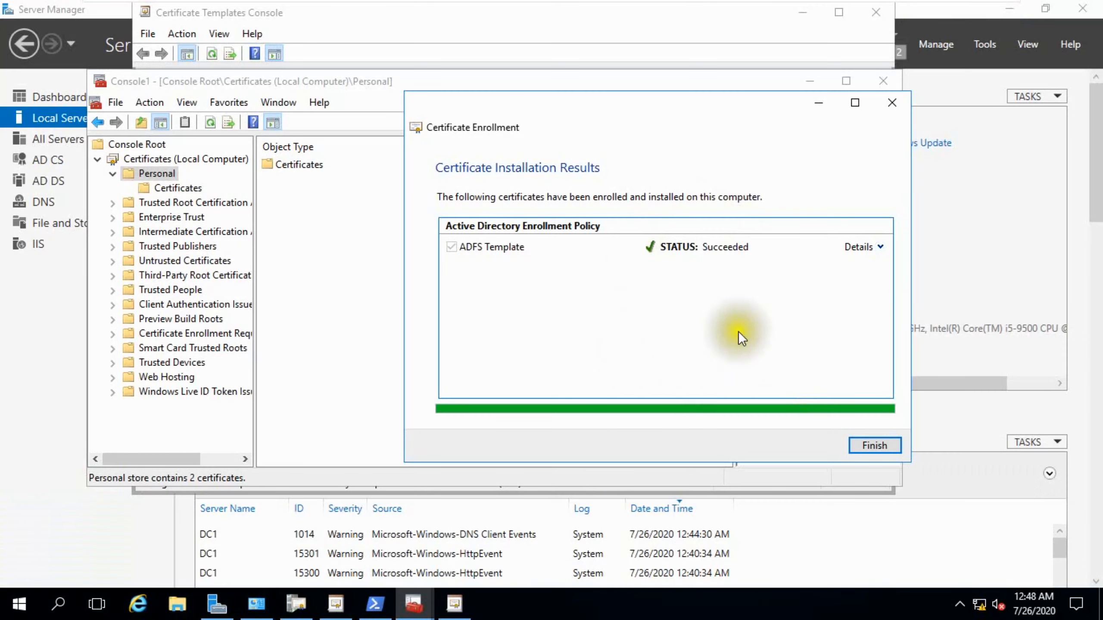
left_click(874, 445)
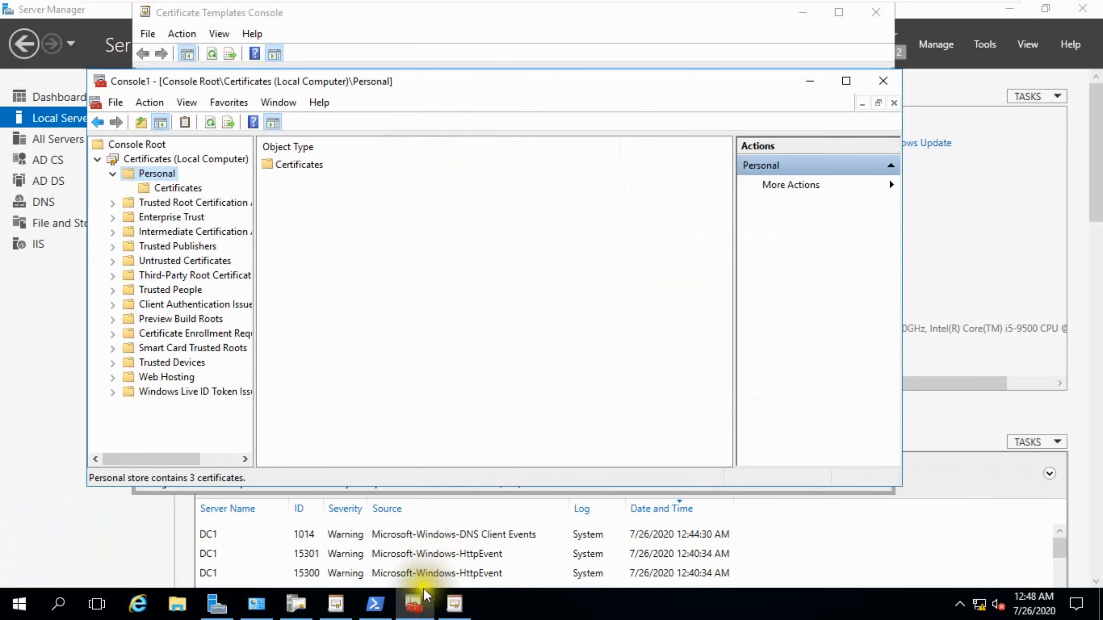
Switch to the PowerPoint slide and copy the red Done label onto item 3, Install ADFS Certificate Template.
left_click(981, 11)
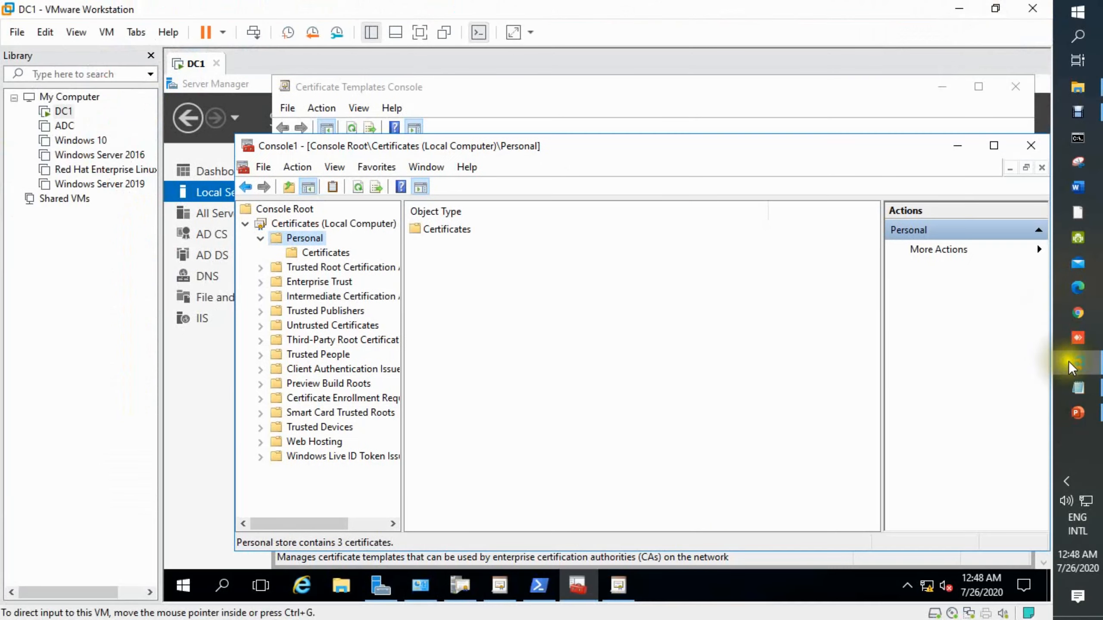
left_click(1077, 413)
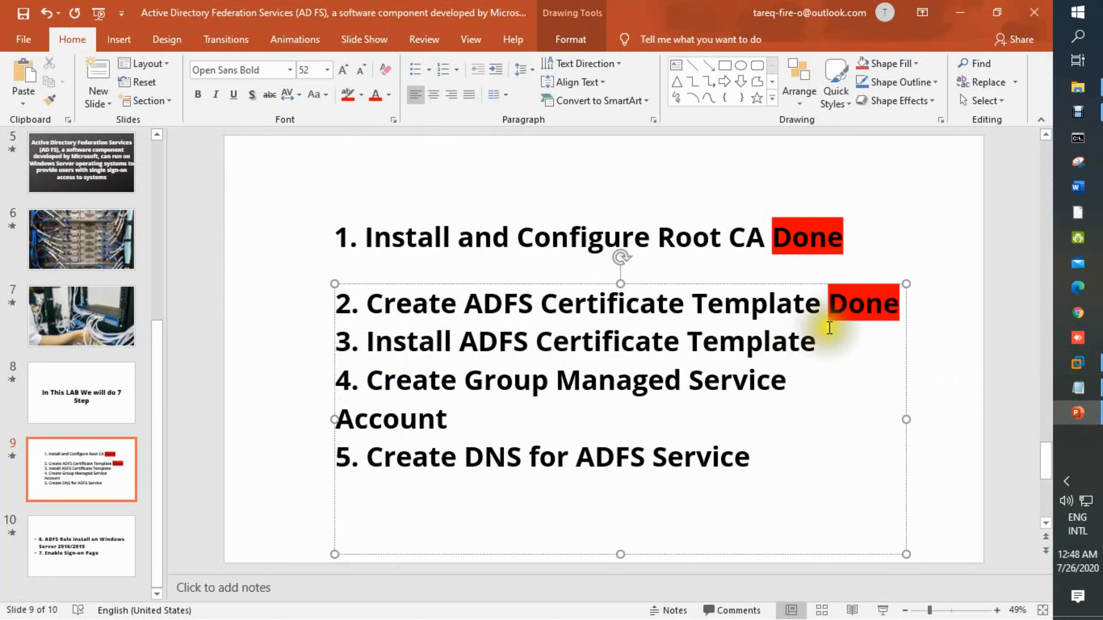
left_click_drag(844, 313, 900, 300)
key("ctrl+c")
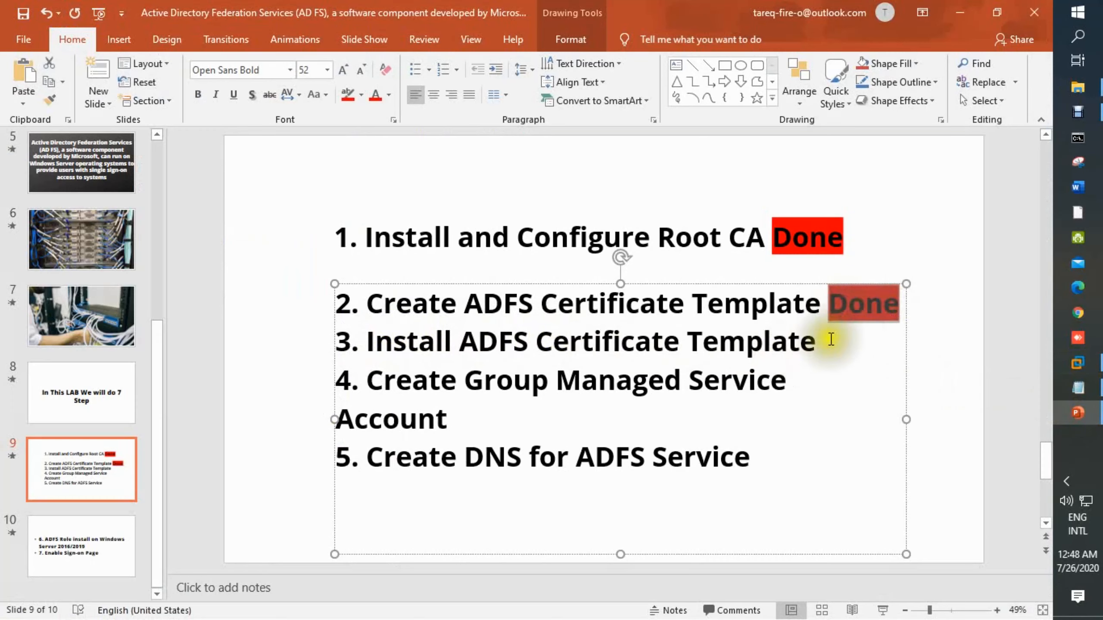
left_click(825, 351)
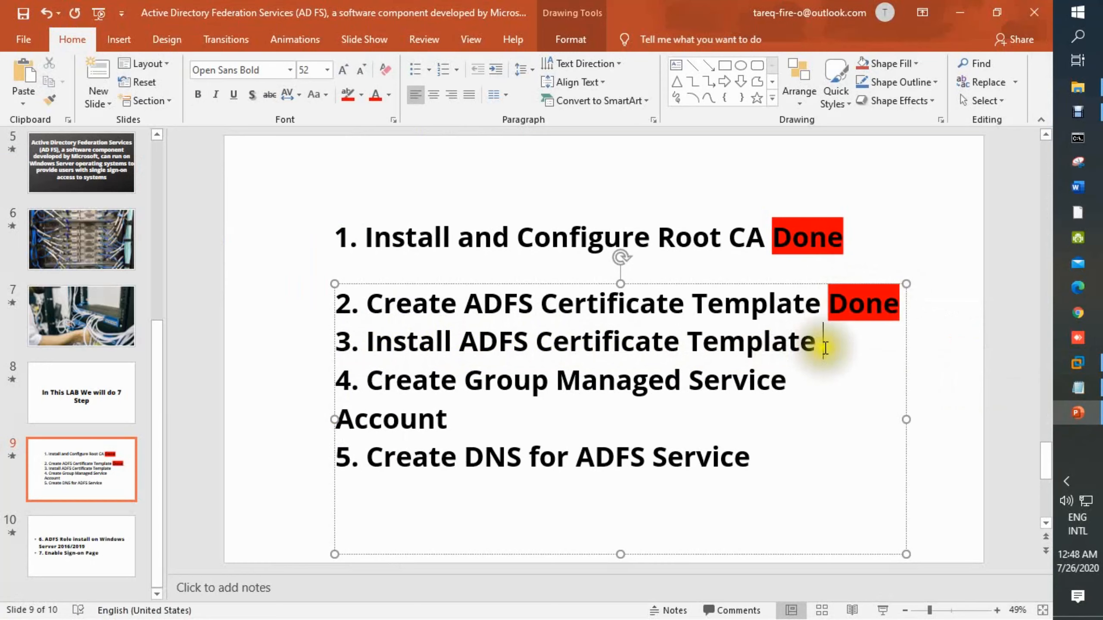
key("ctrl+v")
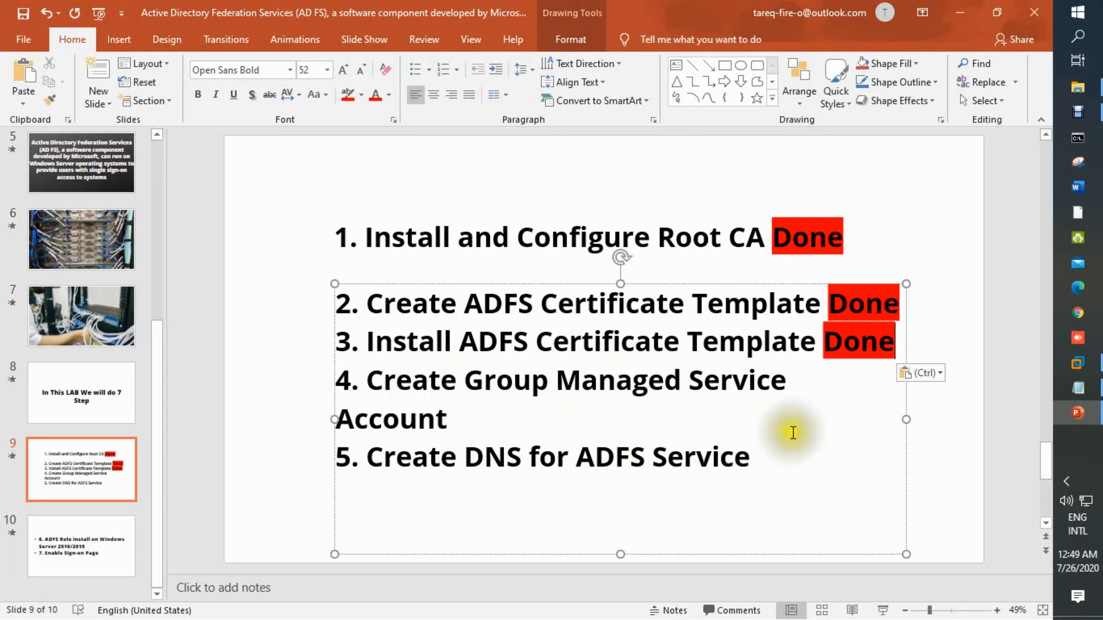
Close the certificates console, saving its settings as Console1, and close the Certificate Templates Console.
left_click(1077, 363)
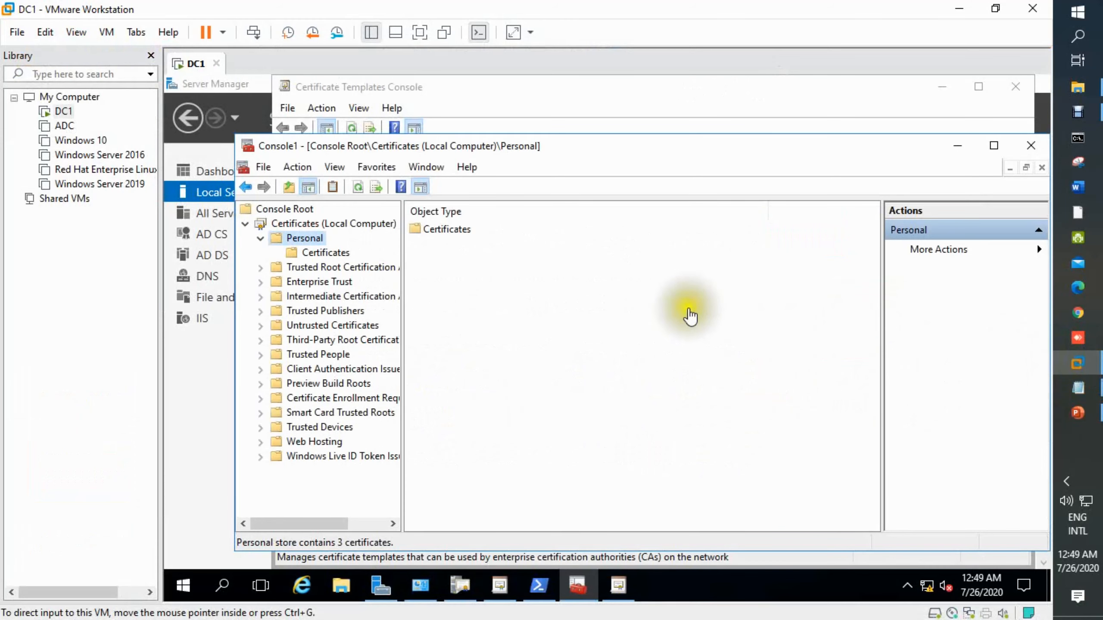
left_click(1031, 147)
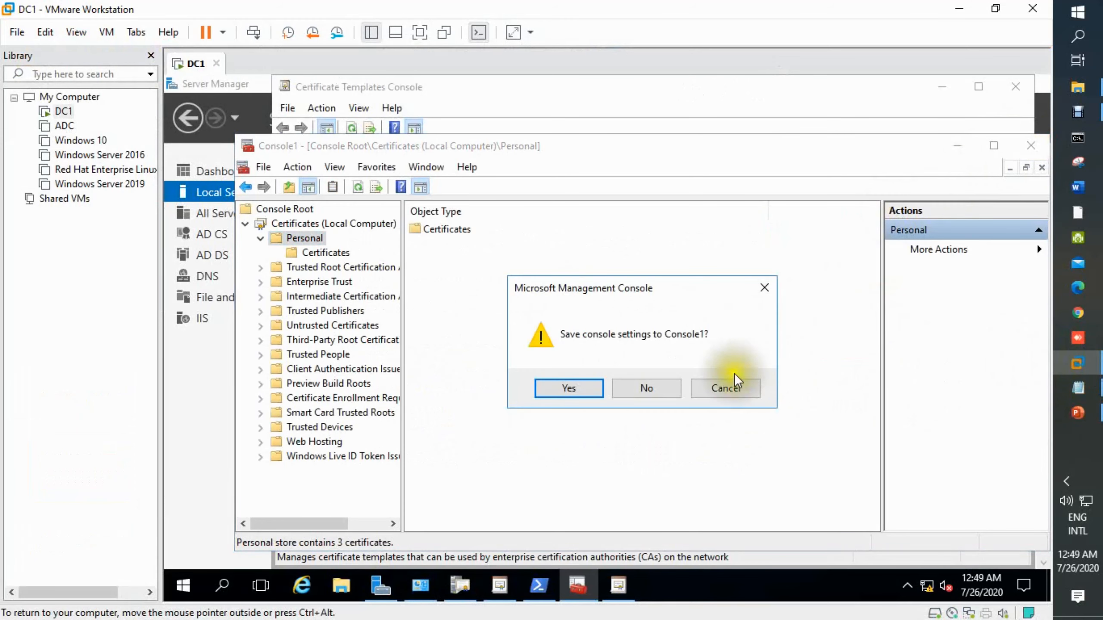
left_click(579, 388)
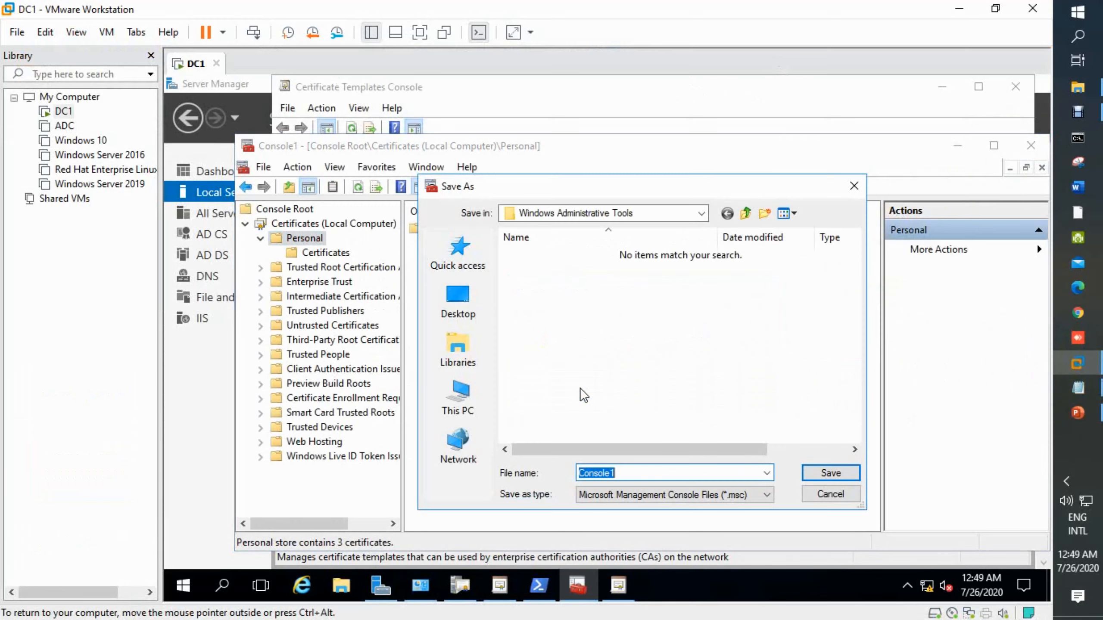
left_click(813, 474)
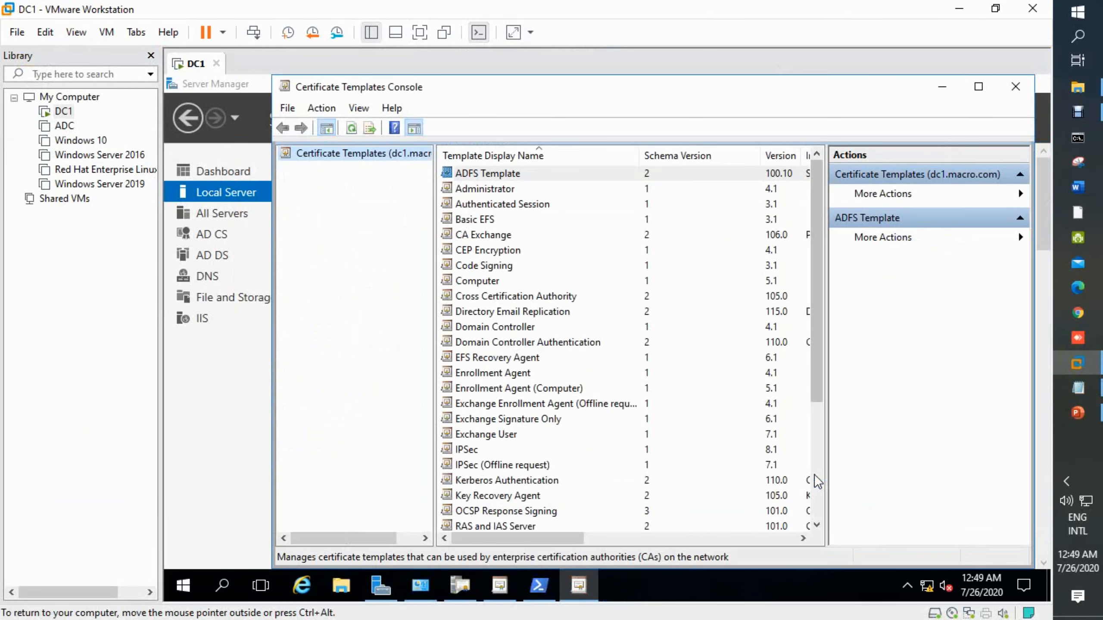
left_click(1013, 87)
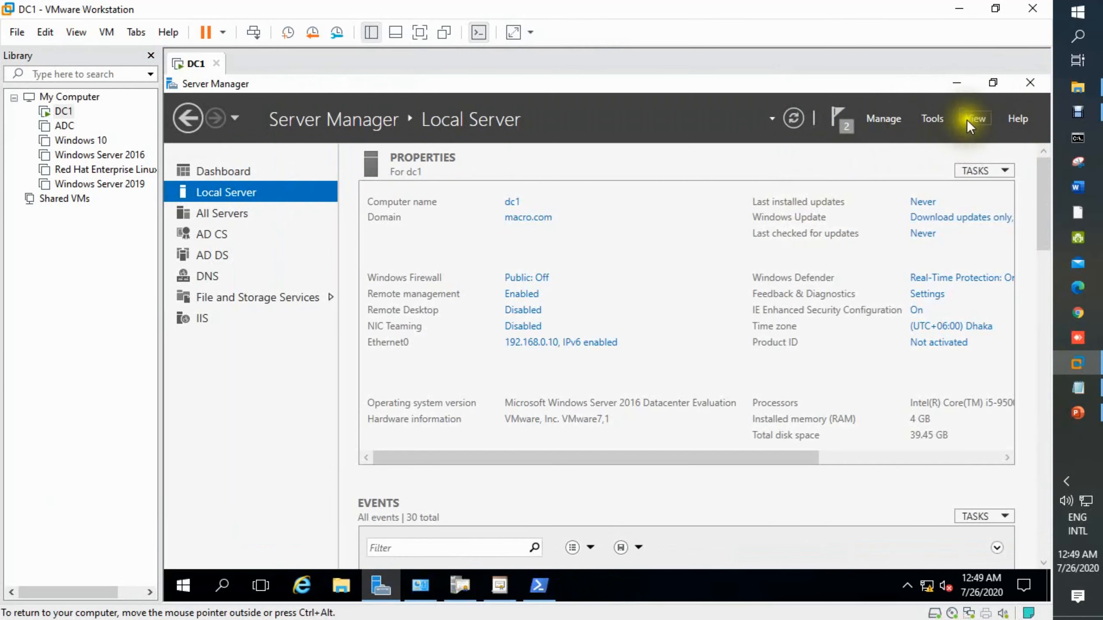
Create a KDS root key in PowerShell with an effective time of ten hours before the current date.
left_click(539, 584)
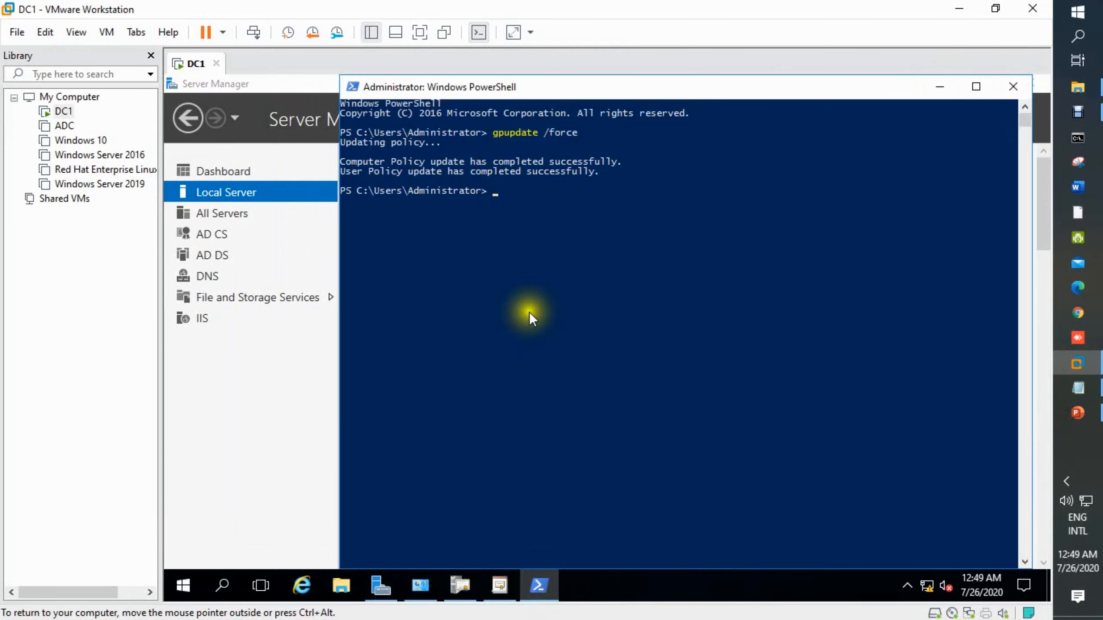
left_click(507, 203)
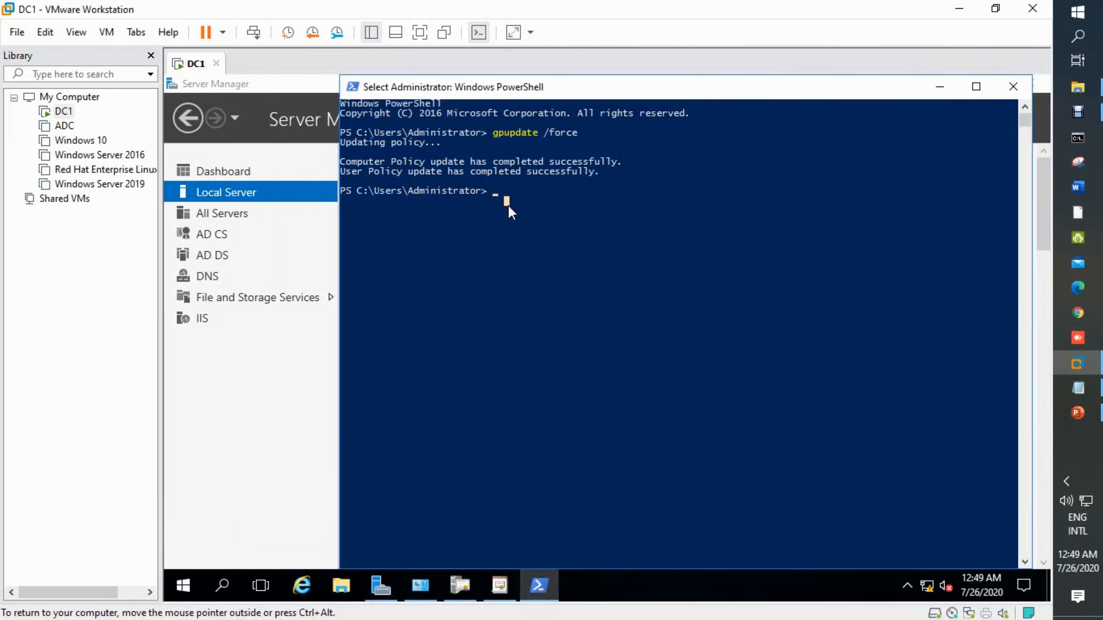
type("Add-")
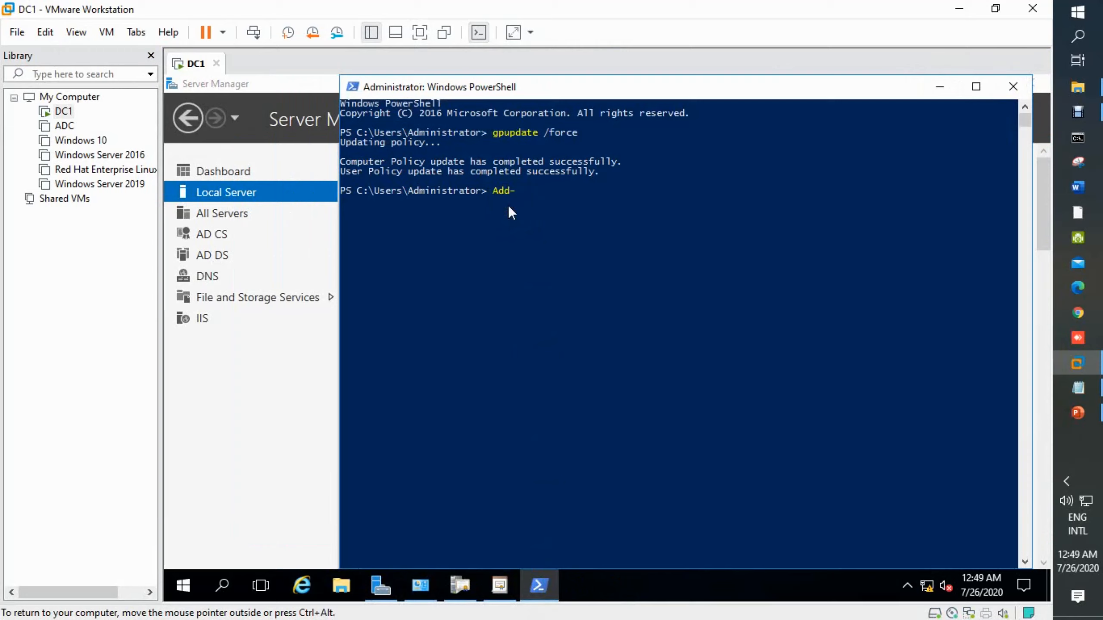
type("kdsRo")
key("Tab")
type("-ef")
key("Tab")
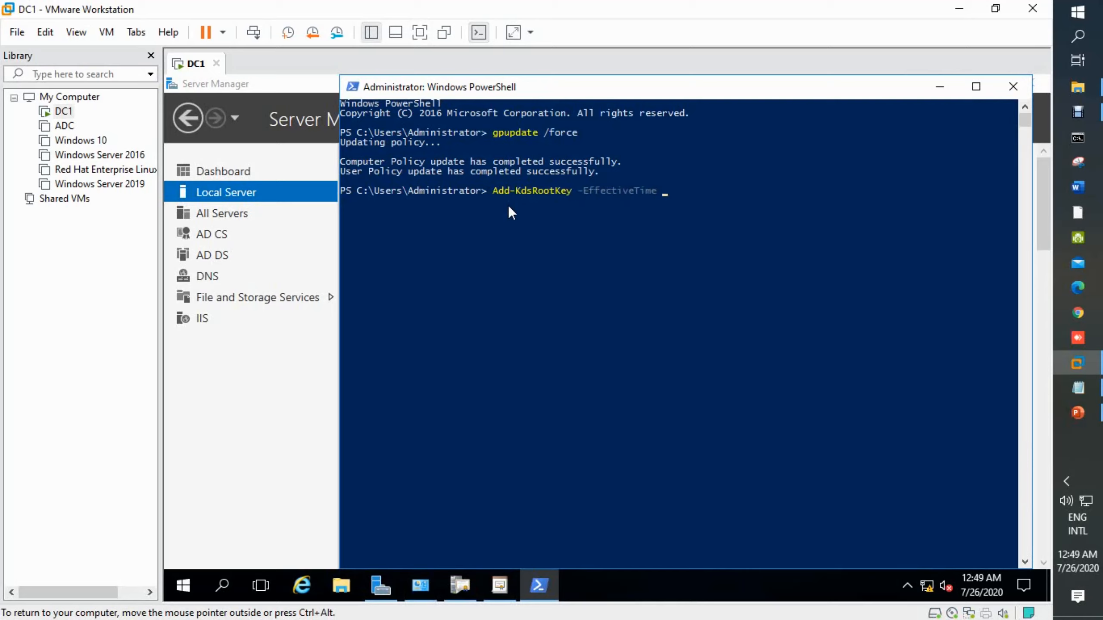
type("((Get-date).Add(")
key("BackSpace")
type("Hours(-")
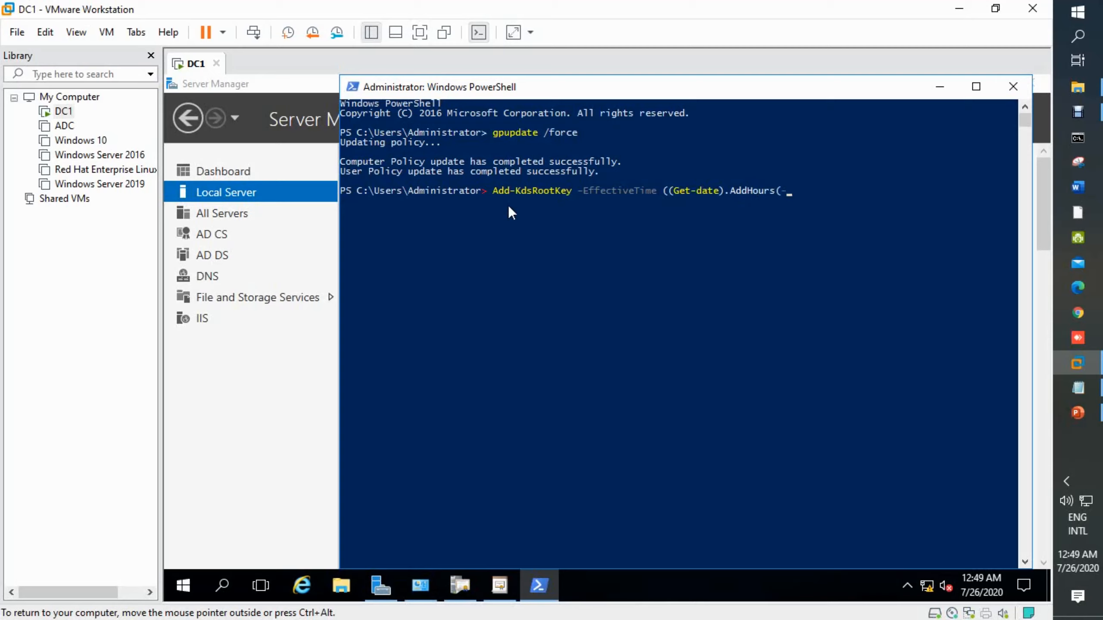
type("10))")
key("Return")
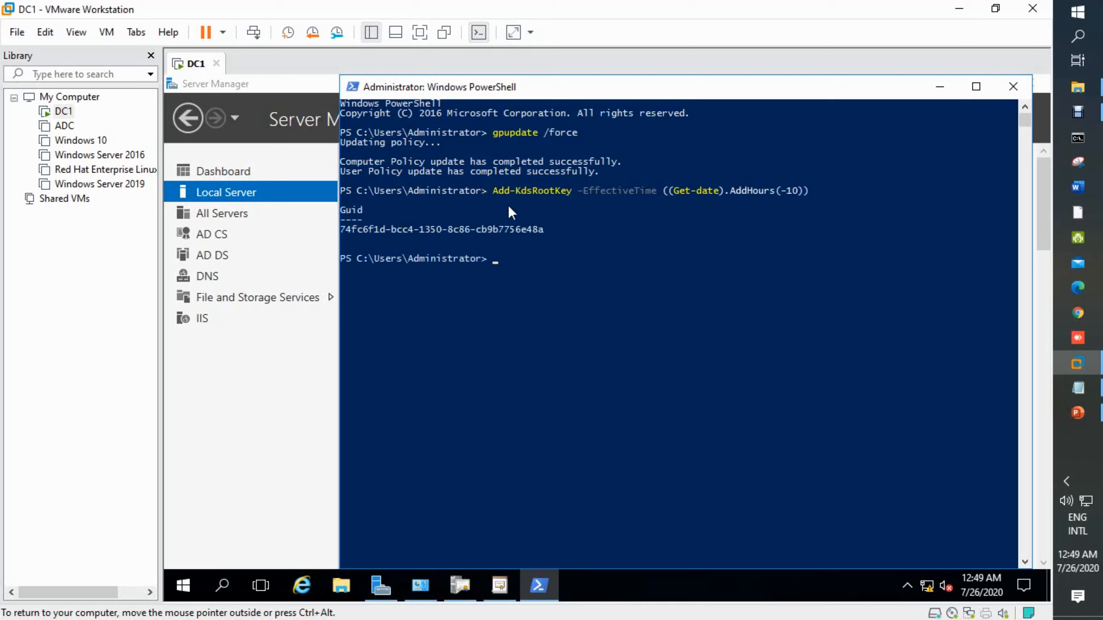
Highlight the GUID and the Add-KdsRootKey command line in the PowerShell window.
left_click(419, 33)
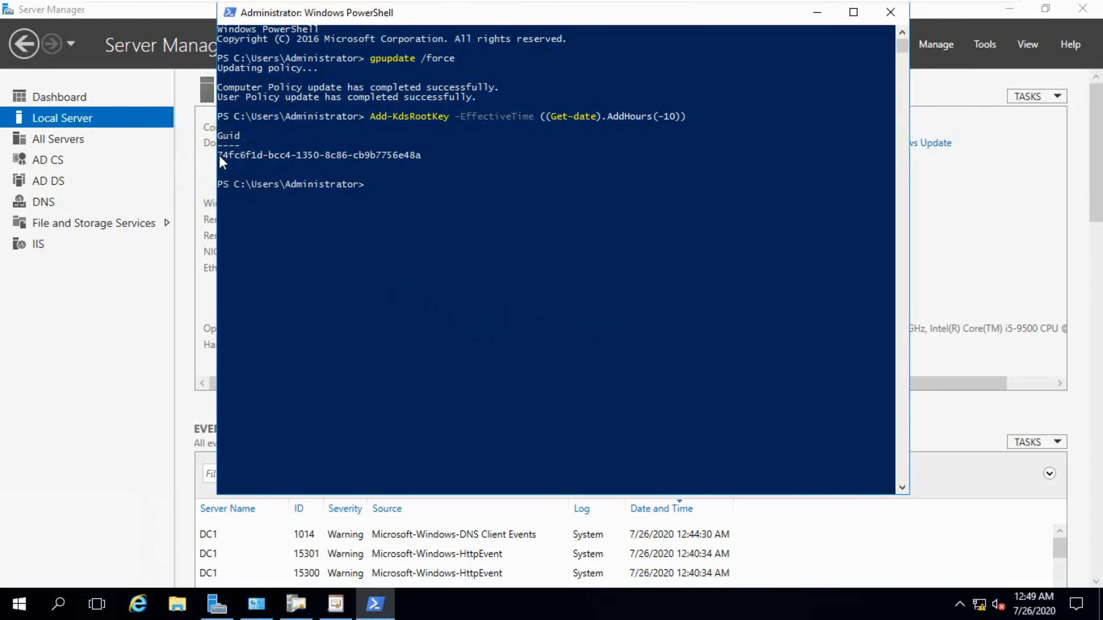
left_click_drag(218, 155, 424, 153)
left_click(367, 115)
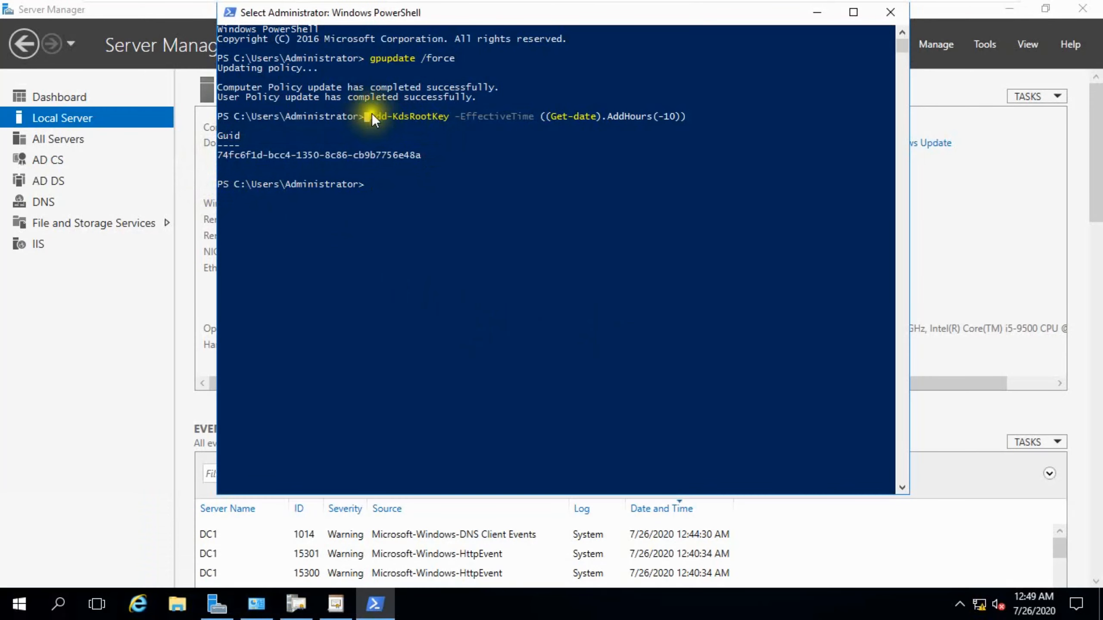
left_click_drag(371, 116, 674, 117)
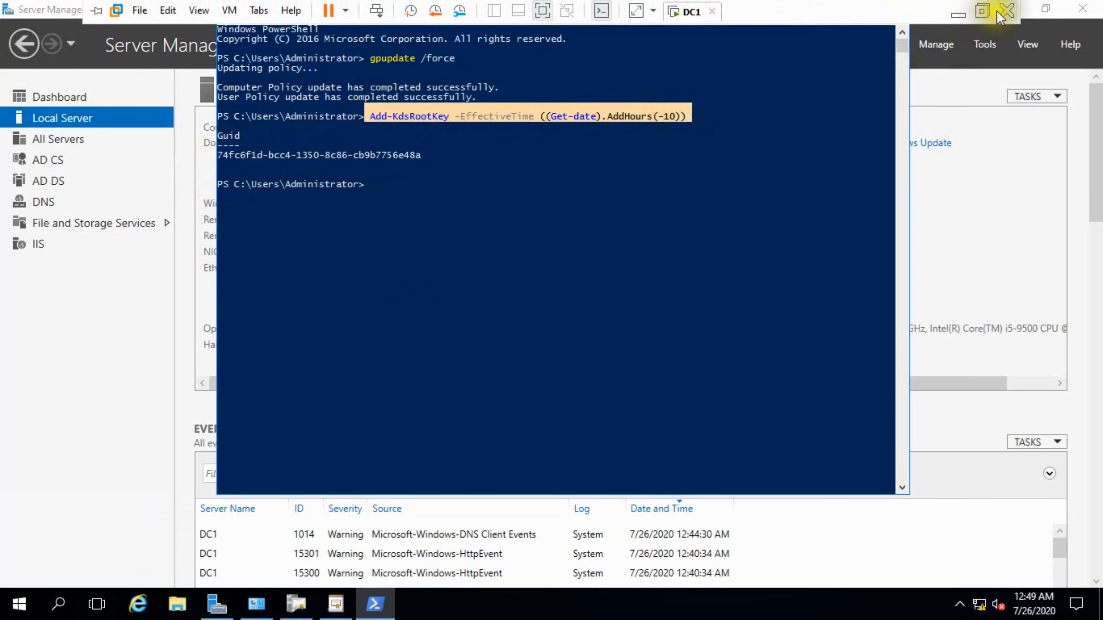
Switch to the PowerPoint slide and copy the red Done label onto item 4, Create Group Managed Service Account.
left_click(990, 11)
left_click(1076, 412)
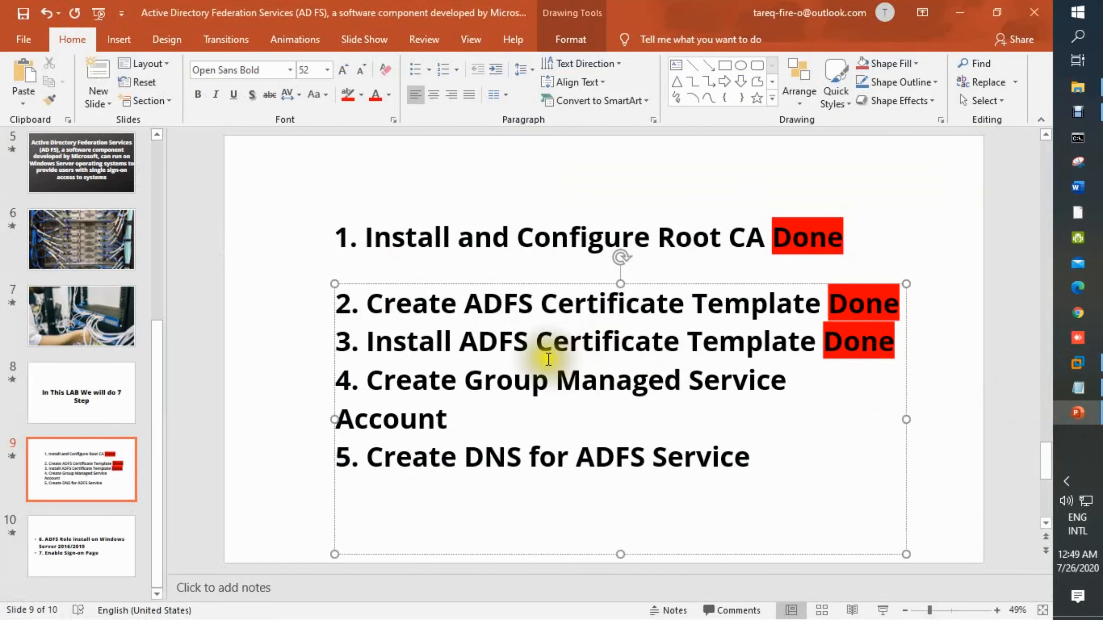
left_click_drag(823, 332, 907, 340)
key("ctrl+c")
left_click(483, 419)
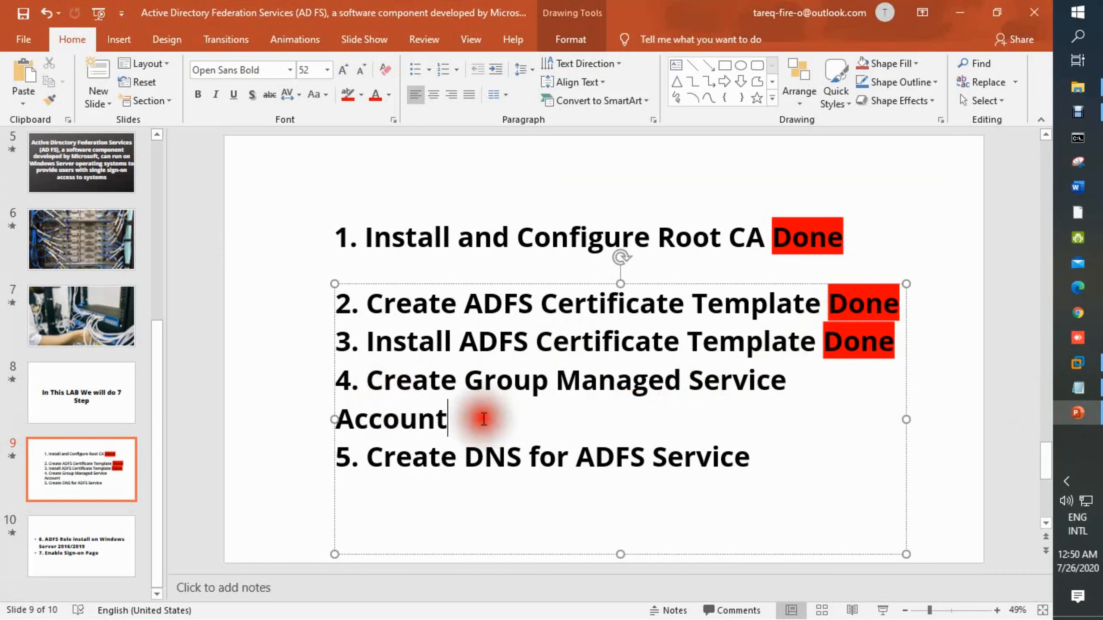
key("ctrl+v")
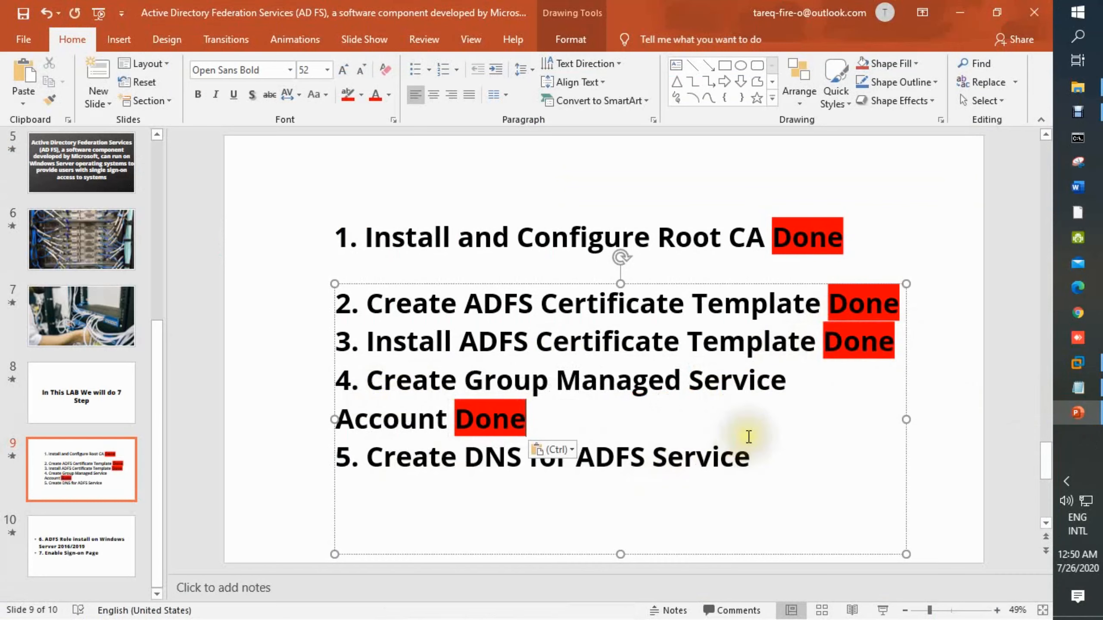
Return to the server and open DNS Manager, browsing to the macro.com forward lookup zone on DC1.
left_click(1077, 365)
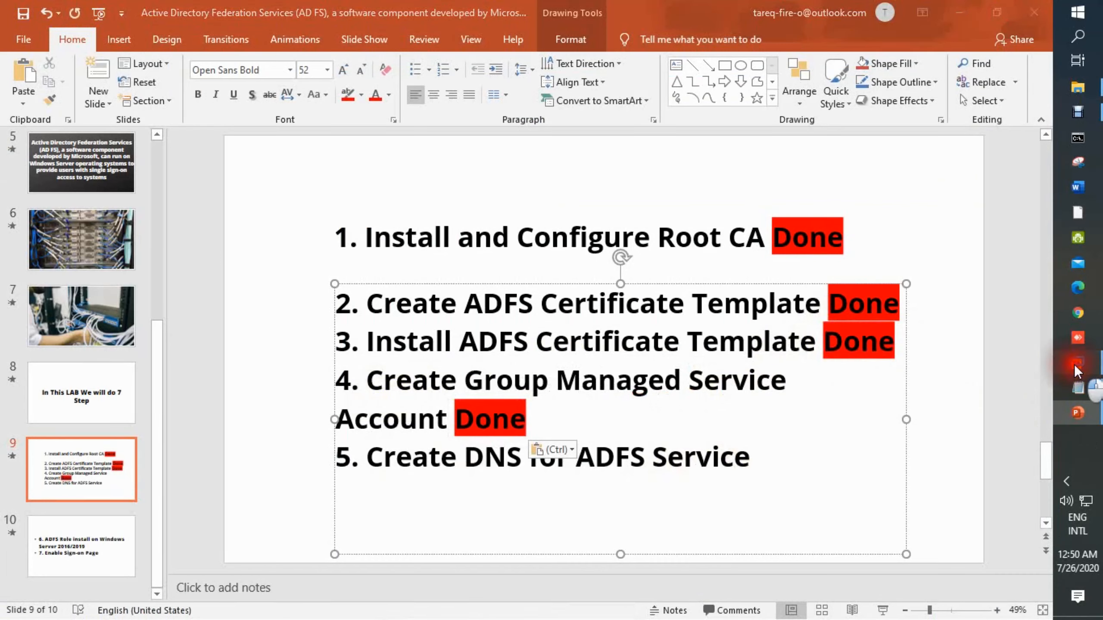
left_click(420, 33)
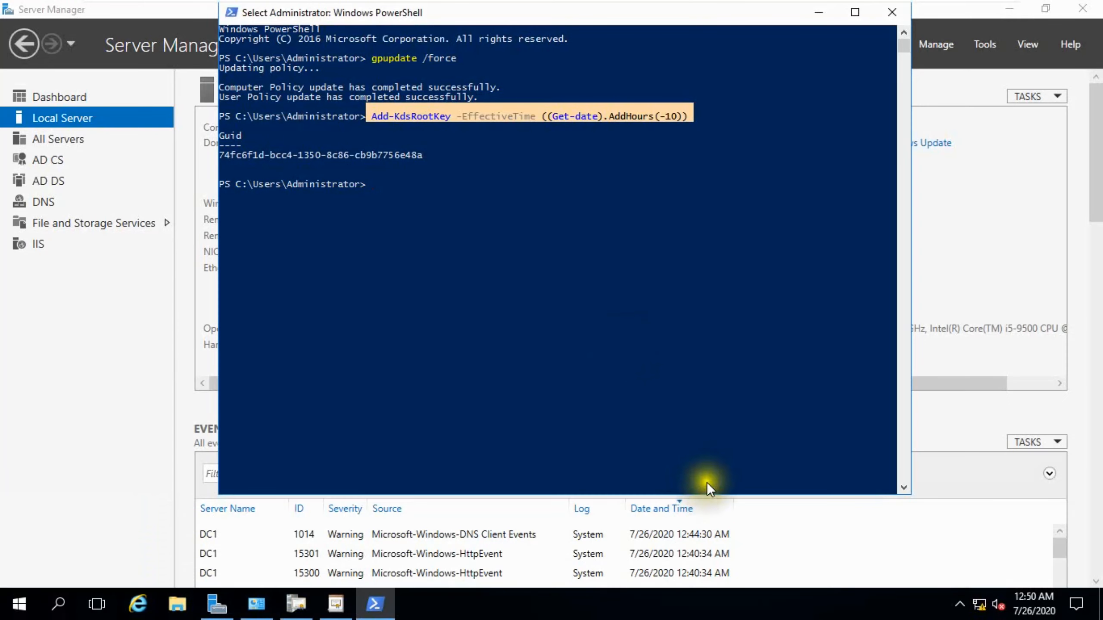
left_click(818, 13)
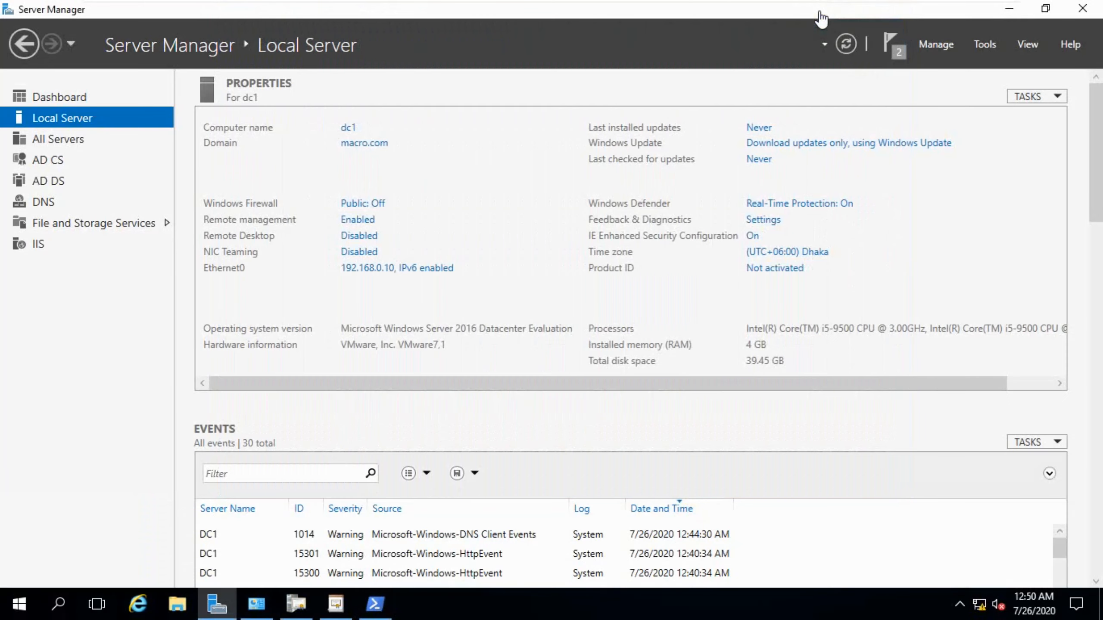
left_click(982, 45)
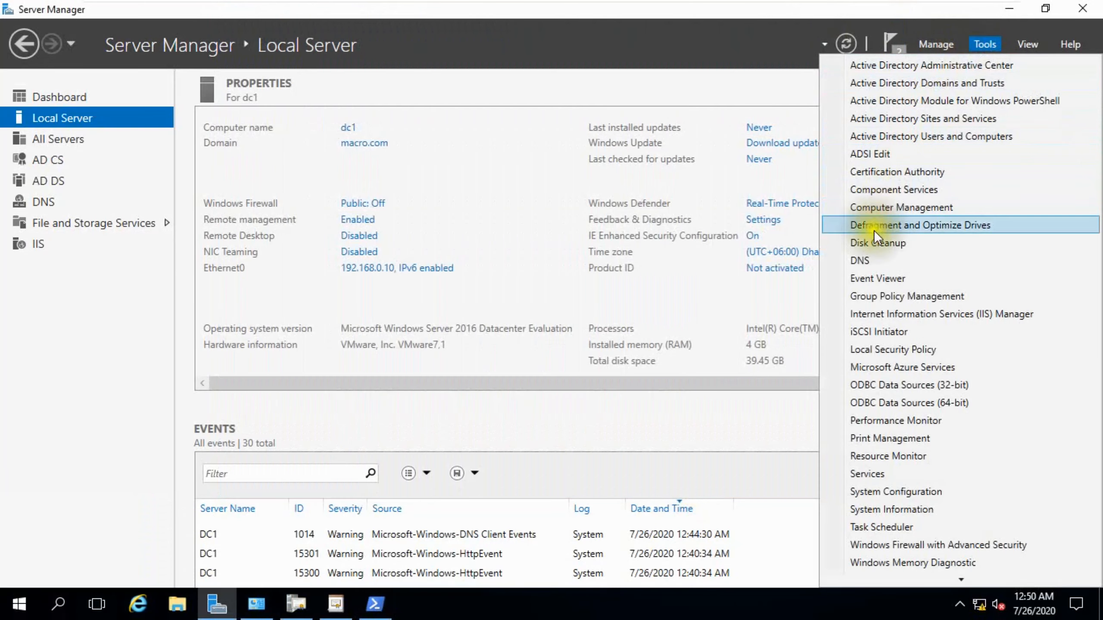
left_click(867, 260)
left_click_drag(348, 53, 550, 55)
double_click(288, 133)
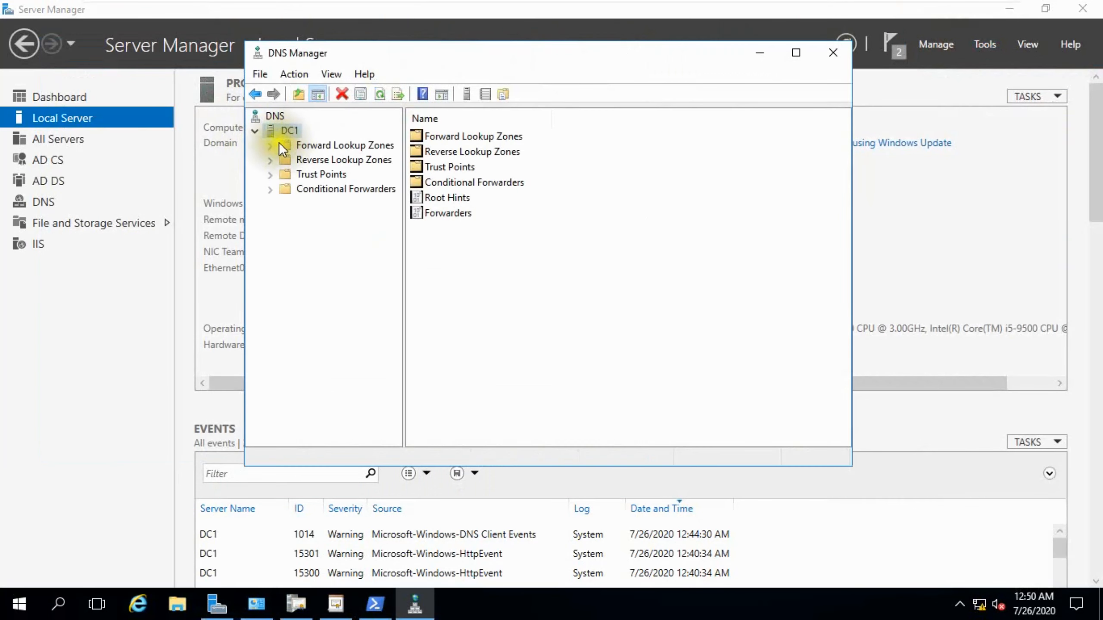
double_click(279, 143)
left_click(326, 175)
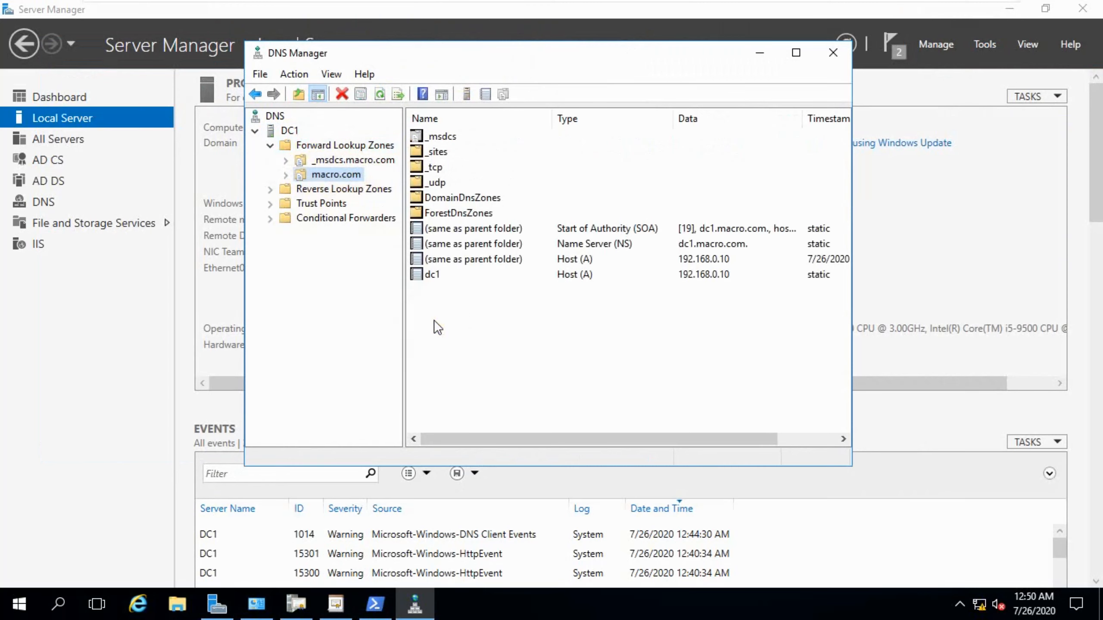
Add a host record adfs pointing to 192.168.0.10 in macro.com, with the associated PTR record option checked.
right_click(436, 309)
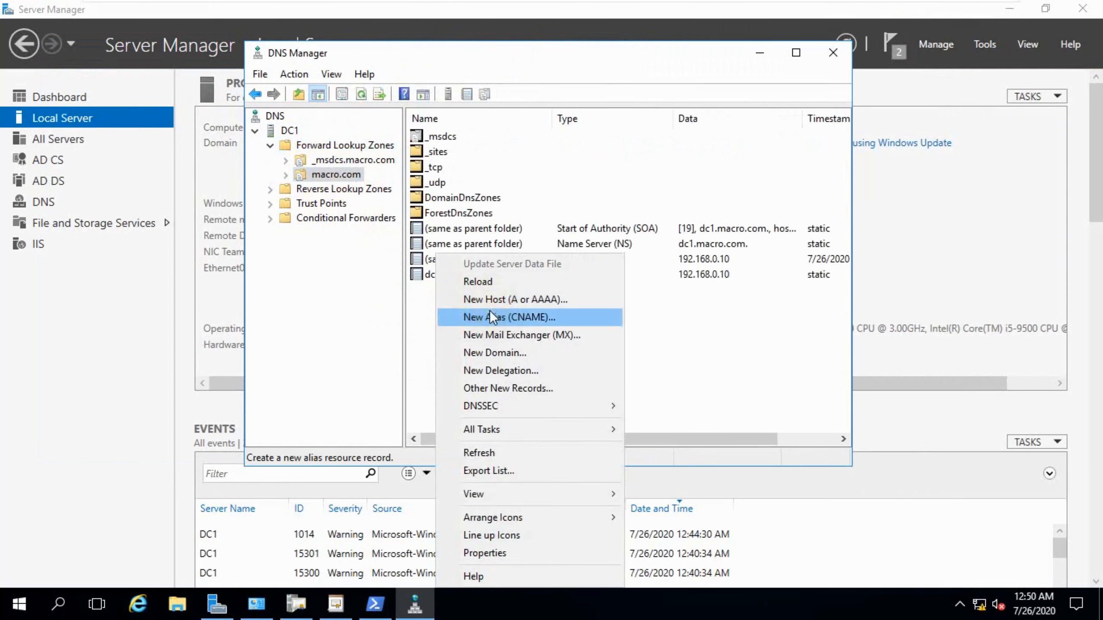
left_click(499, 297)
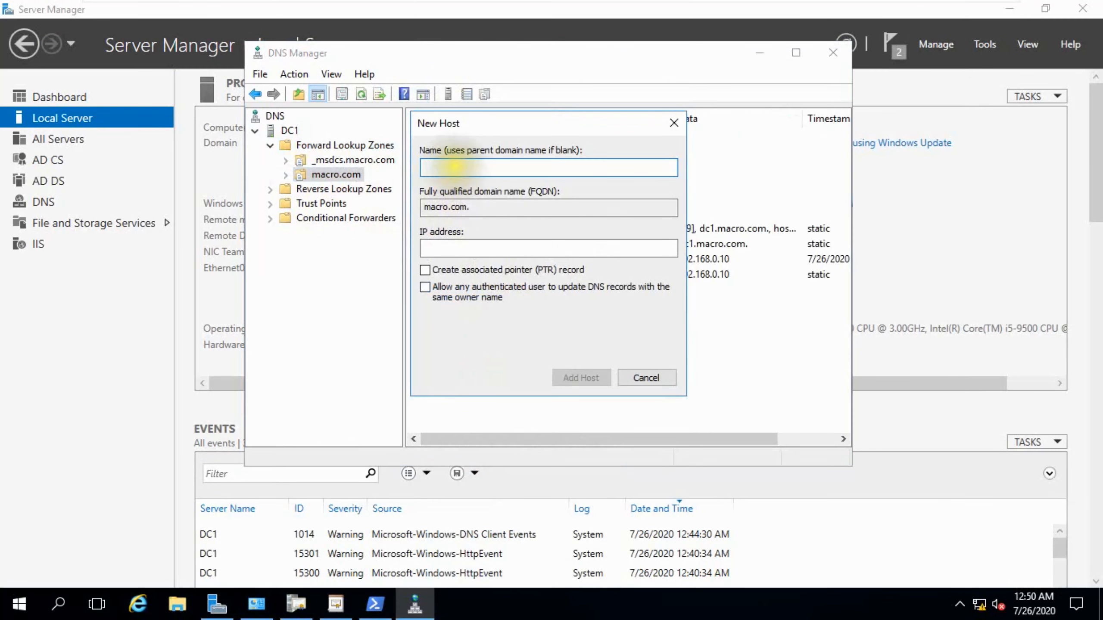
type("adfs")
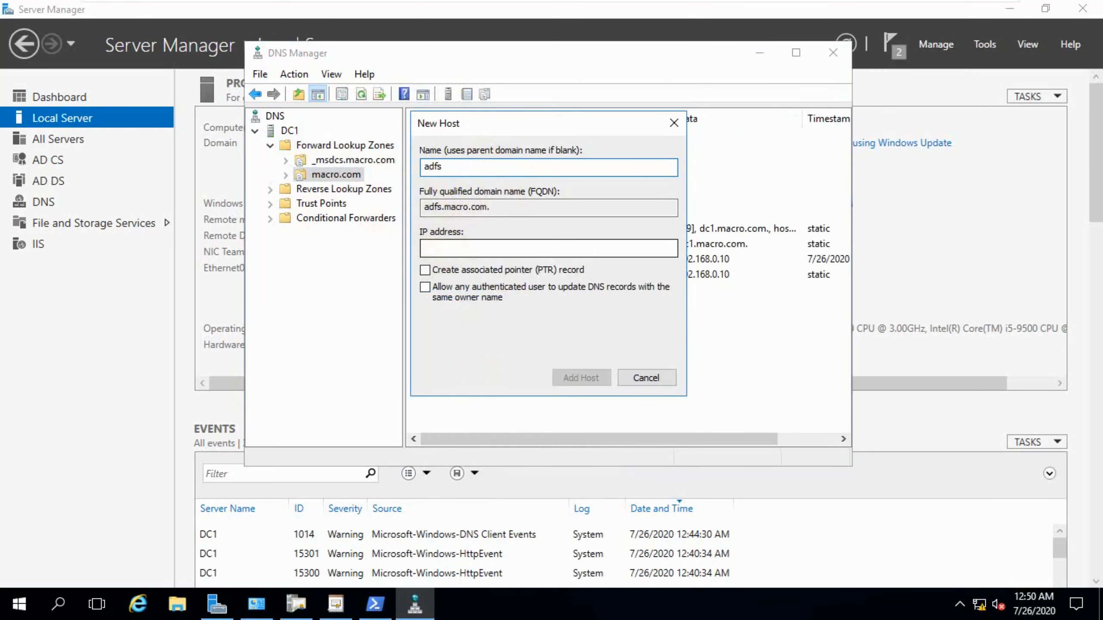
left_click(491, 249)
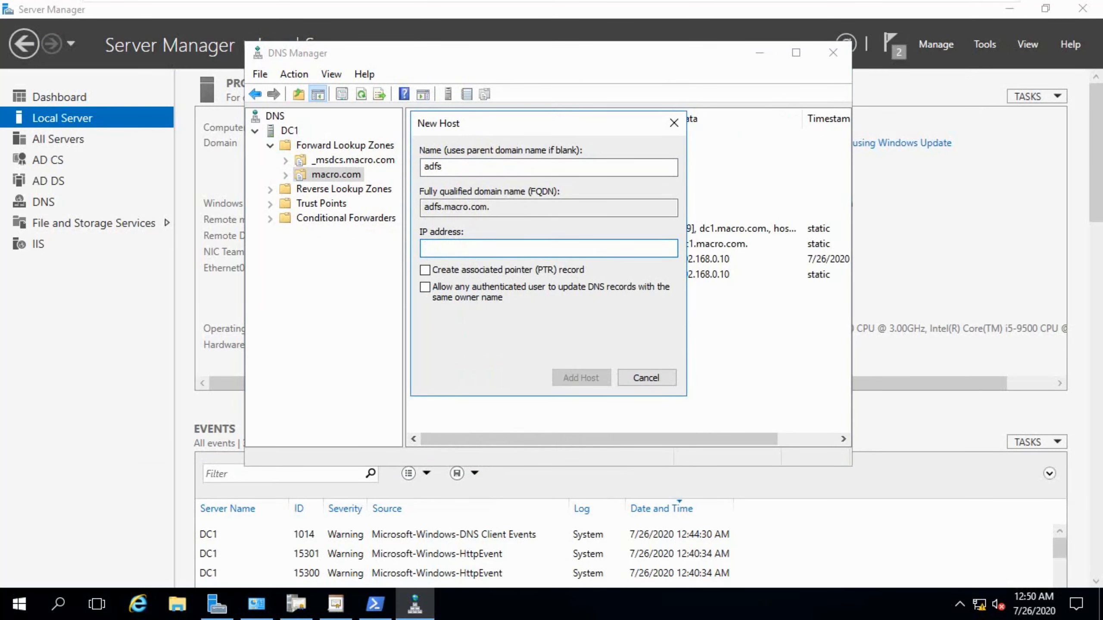
type("192.168.0.10")
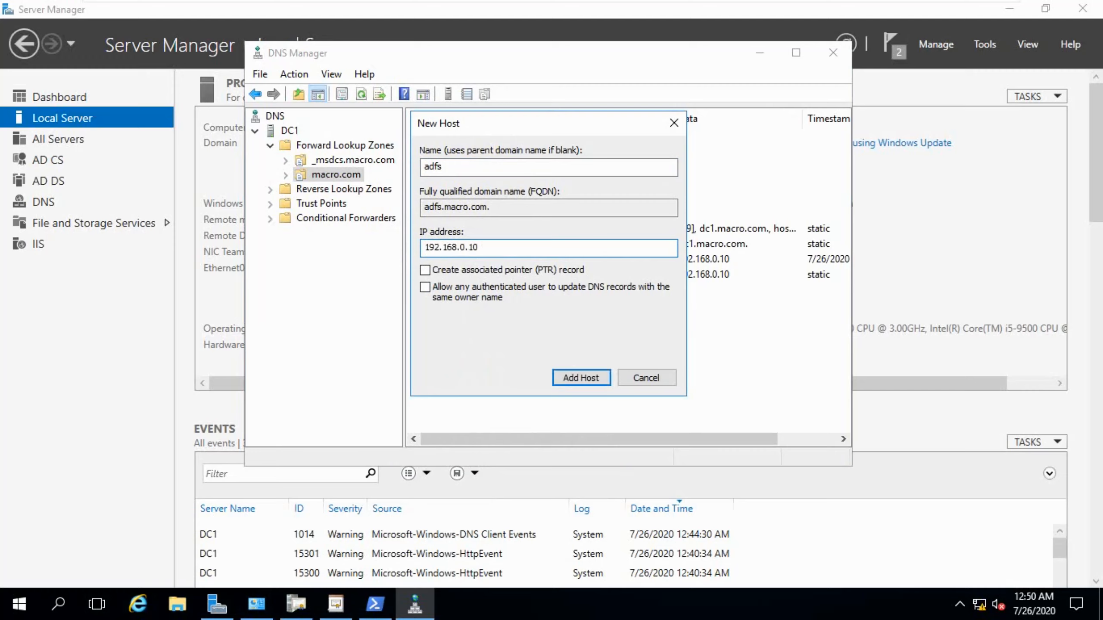
left_click(457, 271)
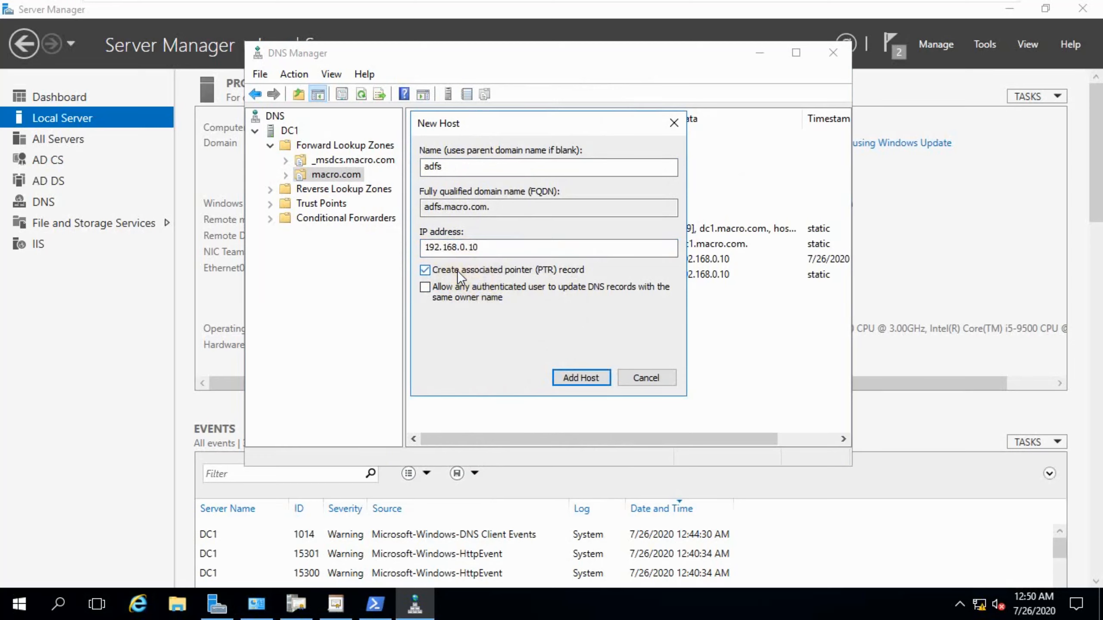
left_click(564, 375)
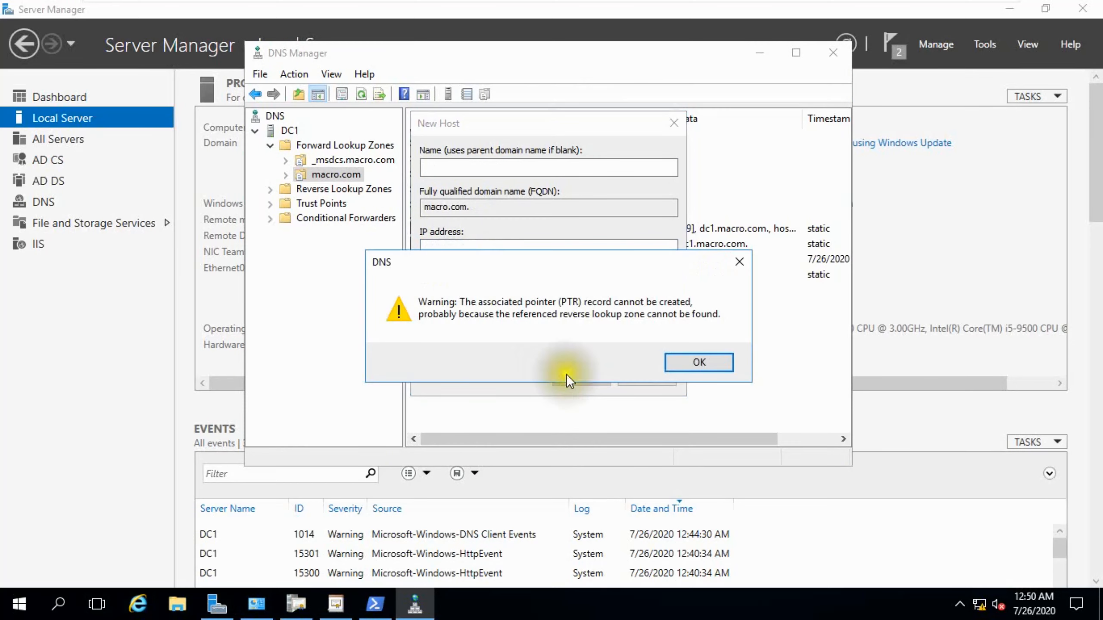
left_click(708, 357)
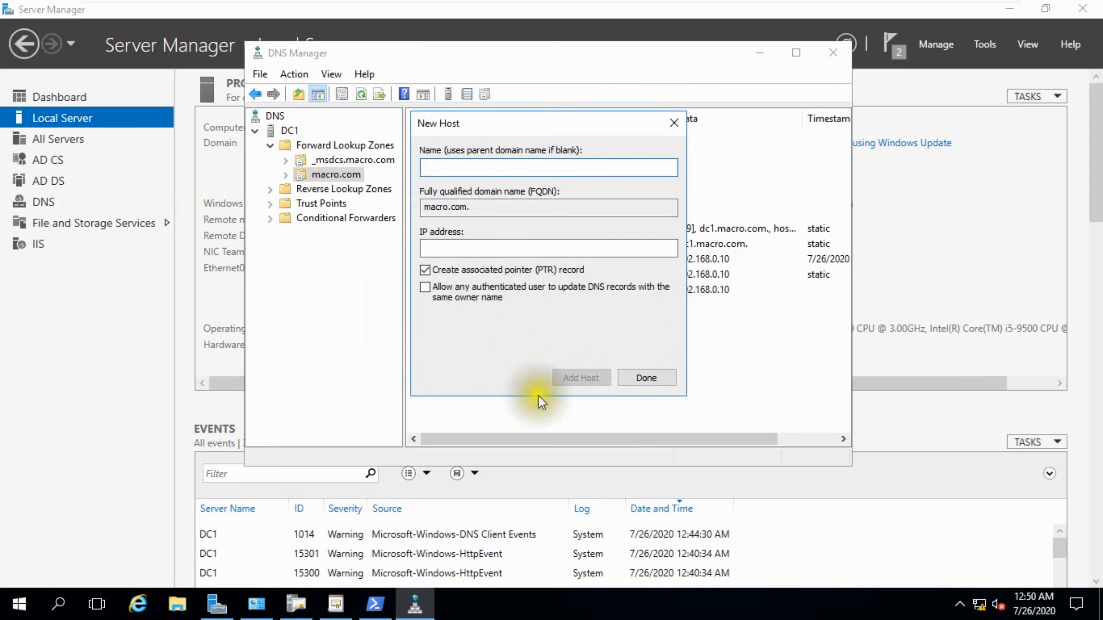
left_click(642, 376)
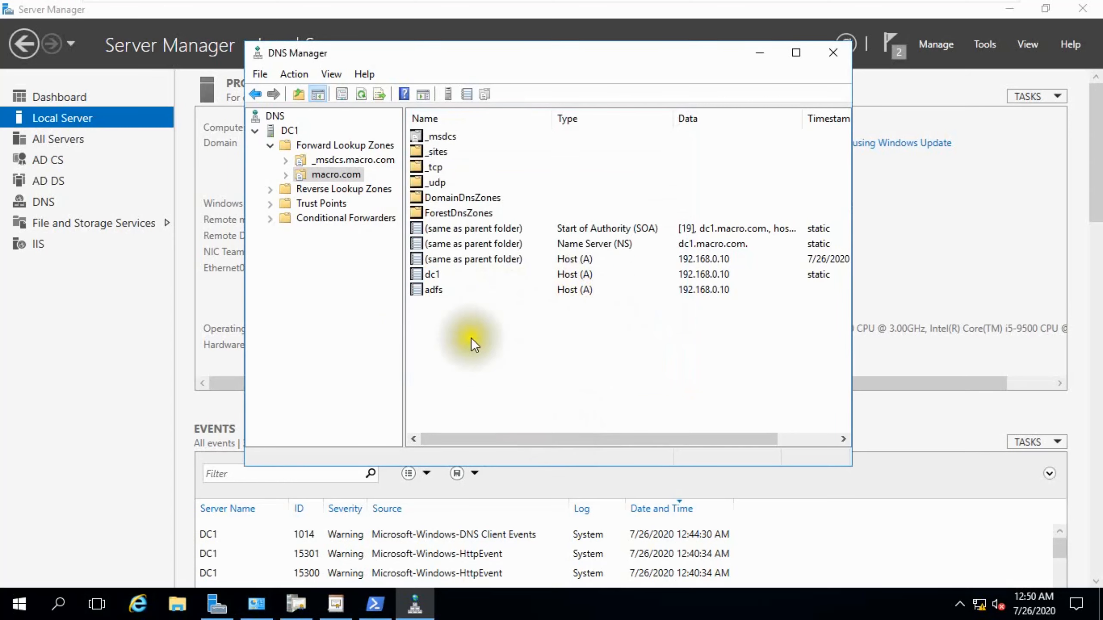
Start a new primary, AD-integrated IPv4 reverse lookup zone with network ID 192.168.0.
left_click(433, 291)
left_click(295, 192)
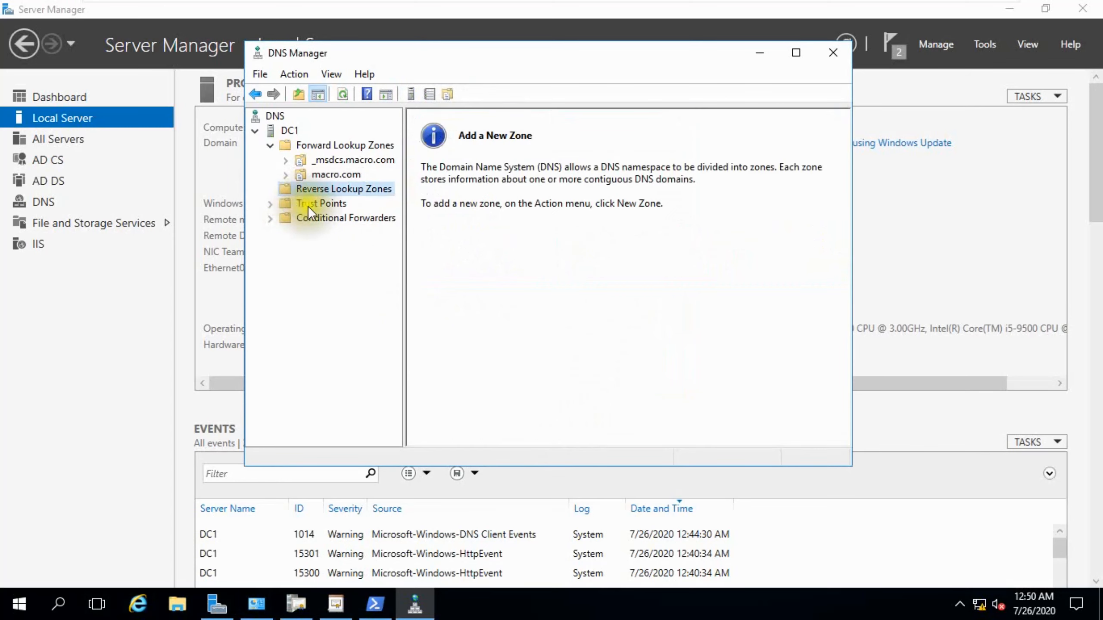
right_click(319, 186)
left_click(383, 200)
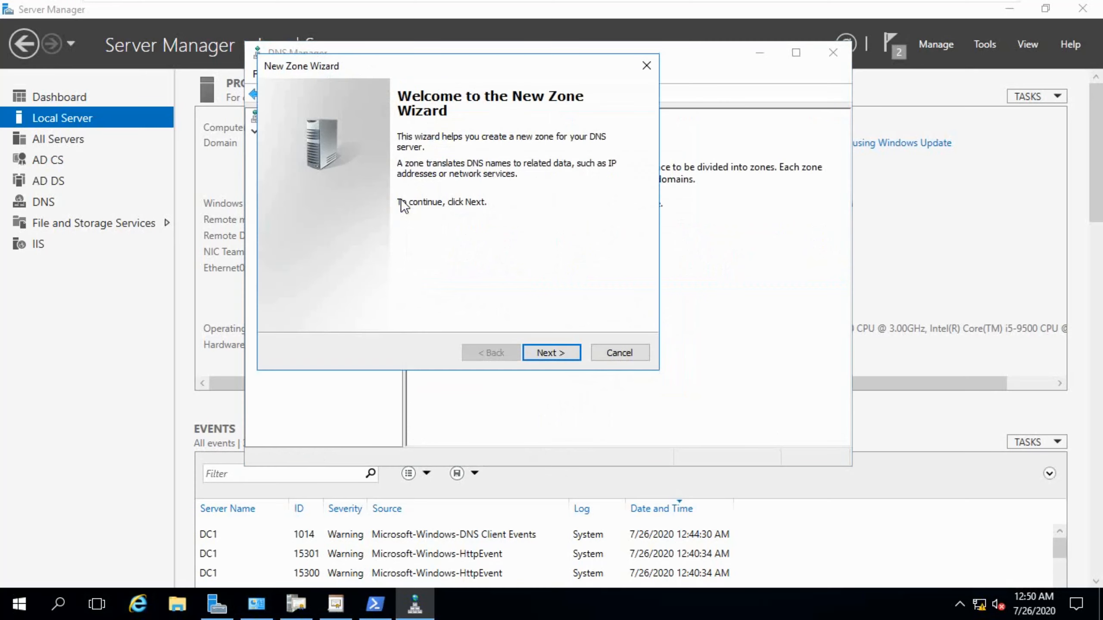
left_click(541, 359)
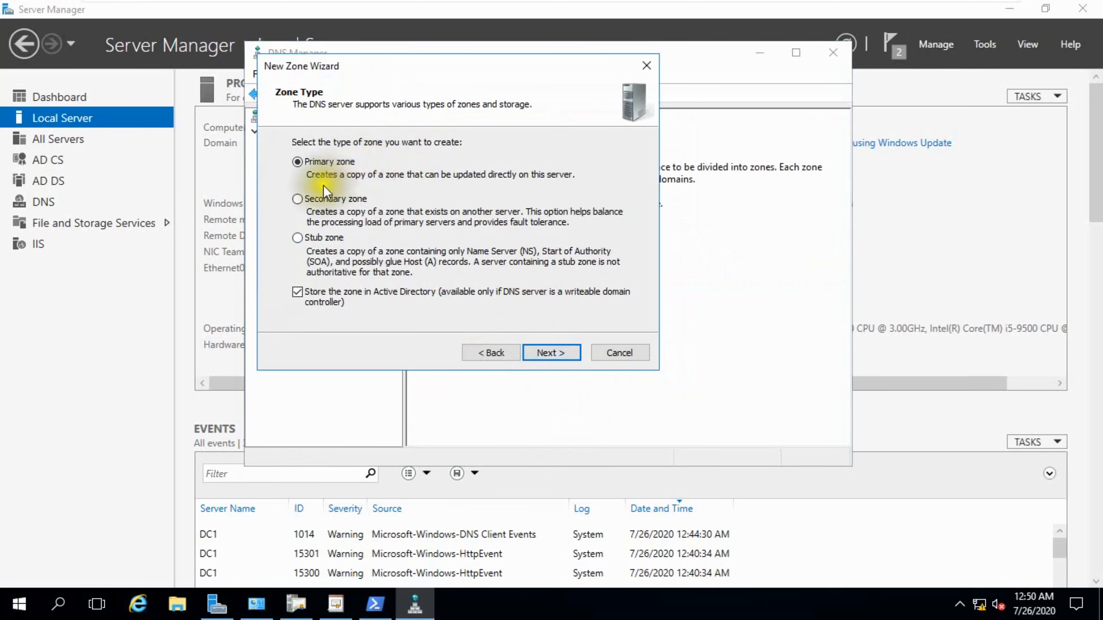
left_click(535, 347)
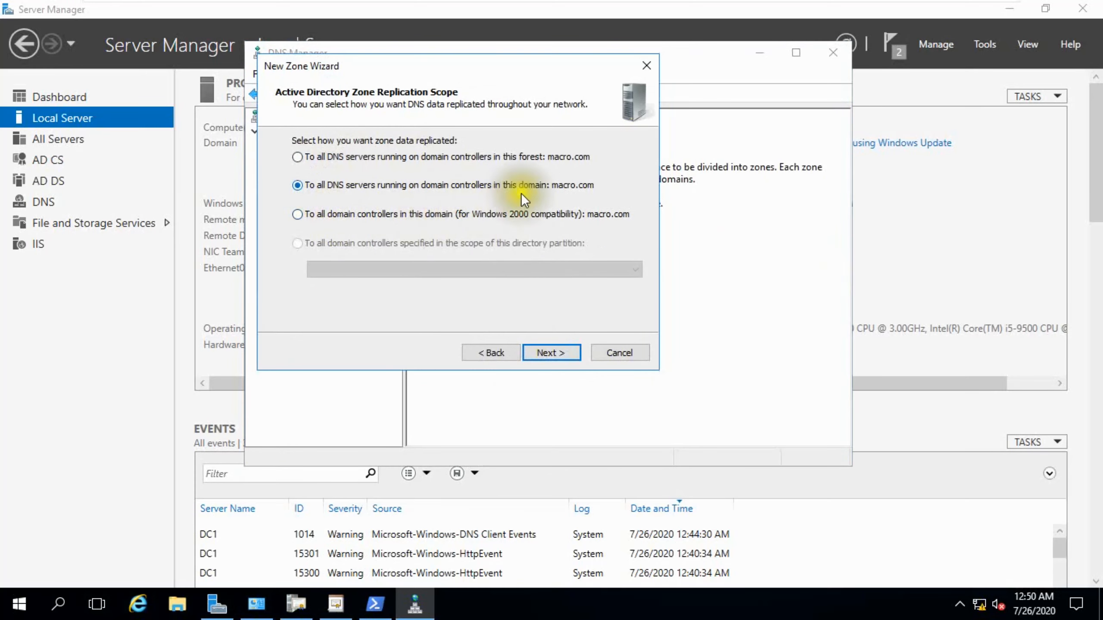
left_click(532, 348)
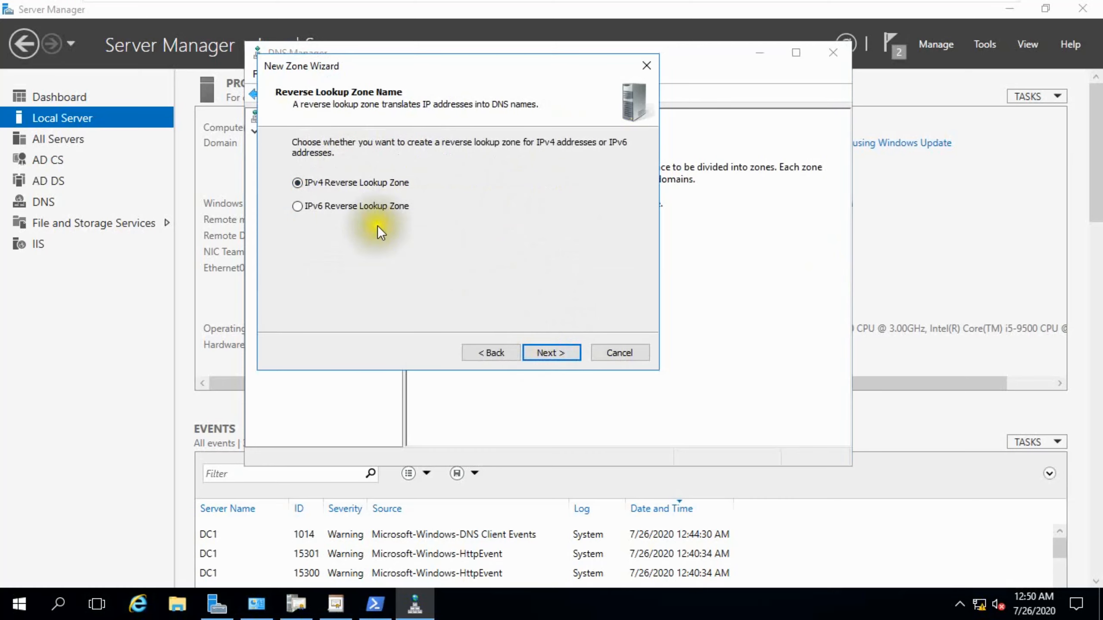
left_click(552, 351)
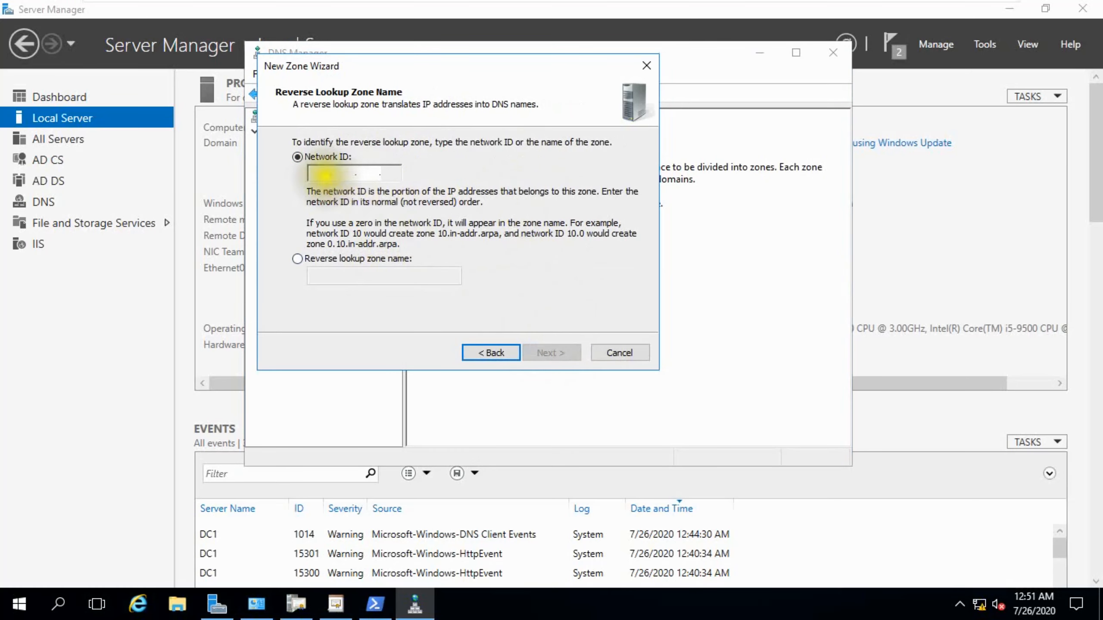
type("192 .168 .")
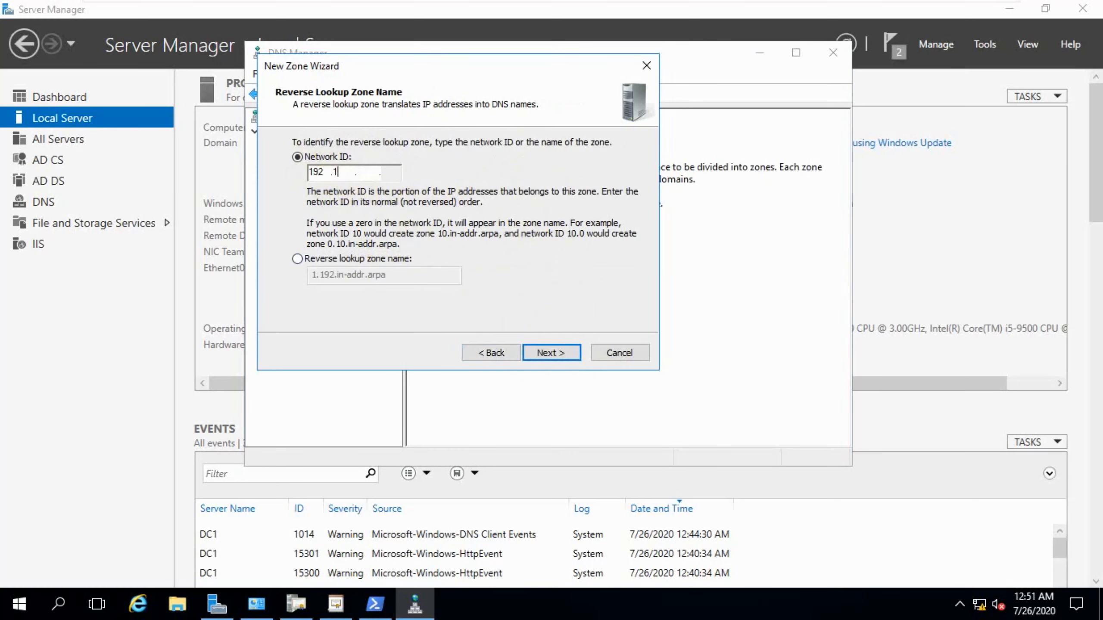
type("0")
left_click(534, 350)
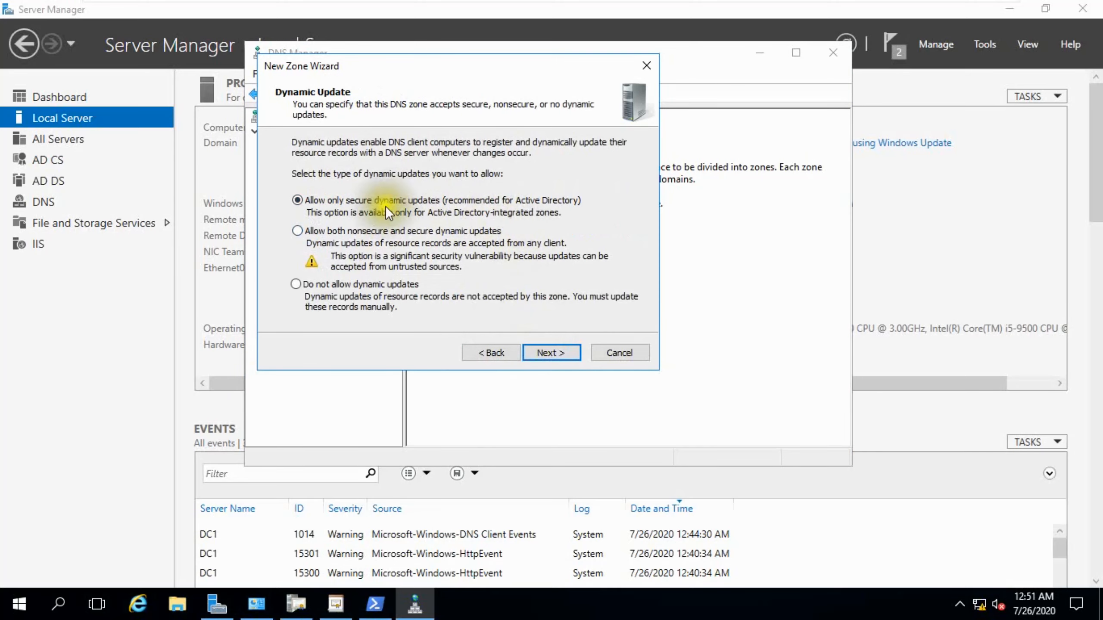
Allow both nonsecure and secure dynamic updates and finish creating the reverse zone.
left_click(339, 237)
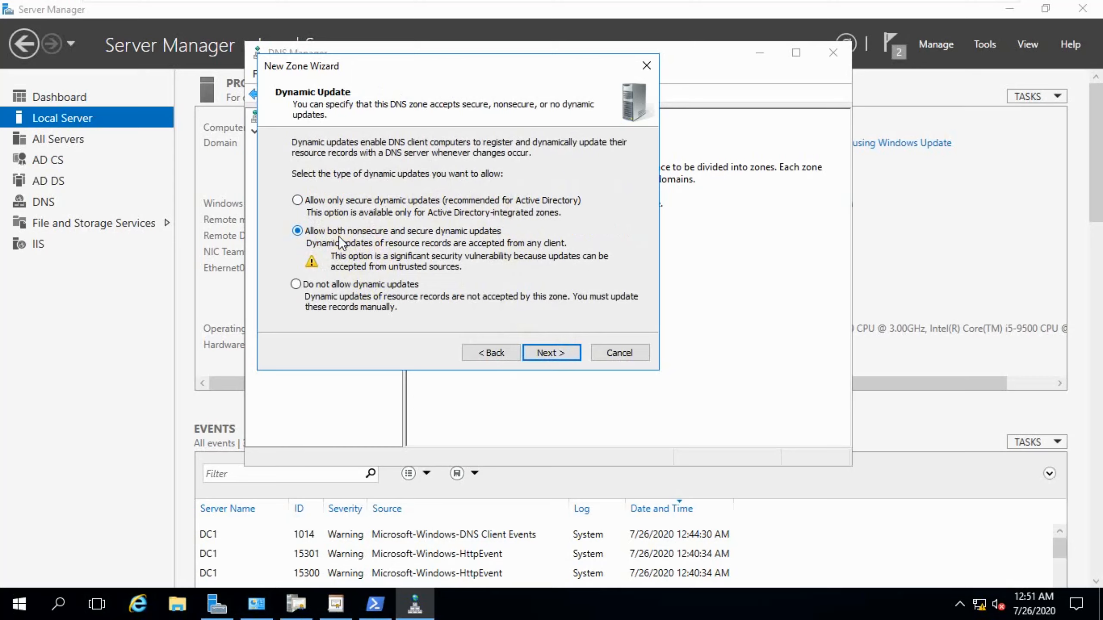
left_click(538, 349)
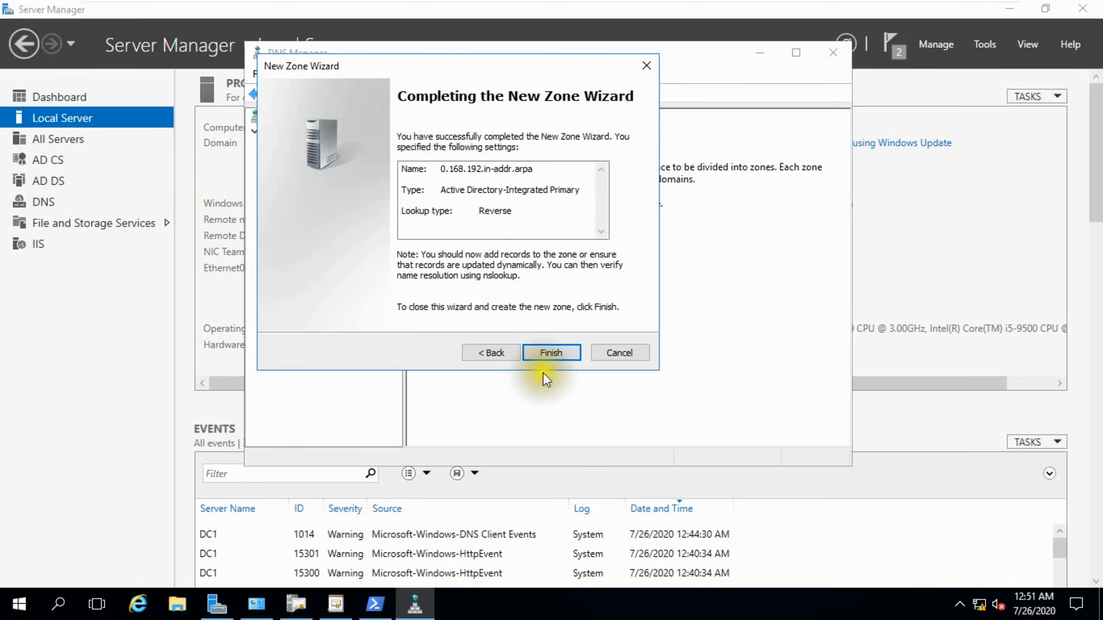
left_click(534, 352)
Start a new pointer record in the 0.168.192.in-addr.arpa zone with host IP address 192.168.0.10.
left_click(330, 203)
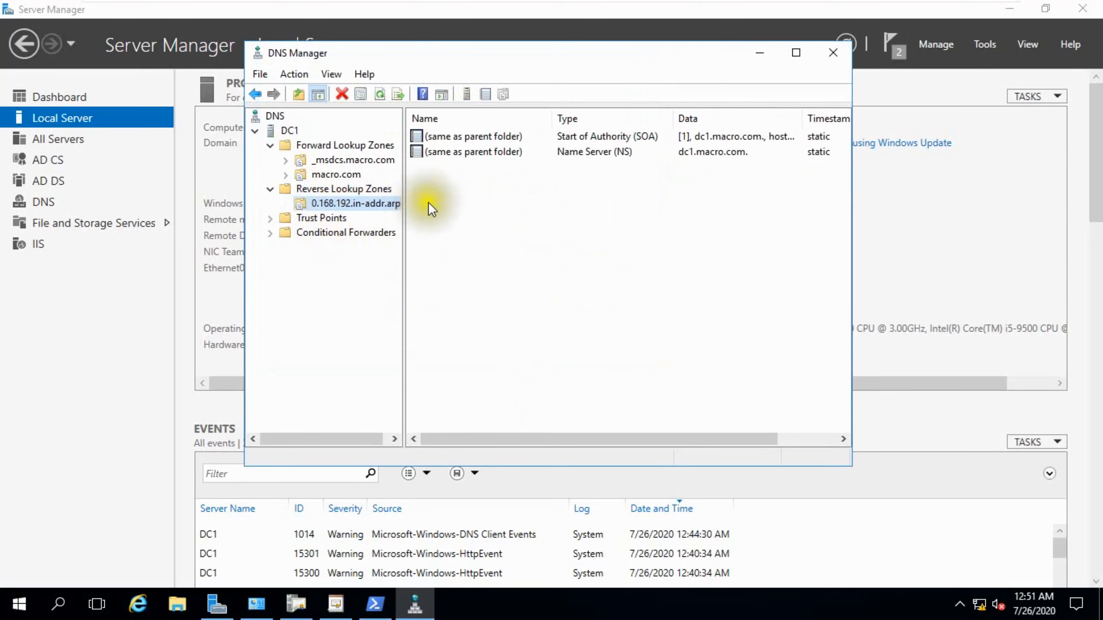
right_click(453, 177)
left_click(503, 219)
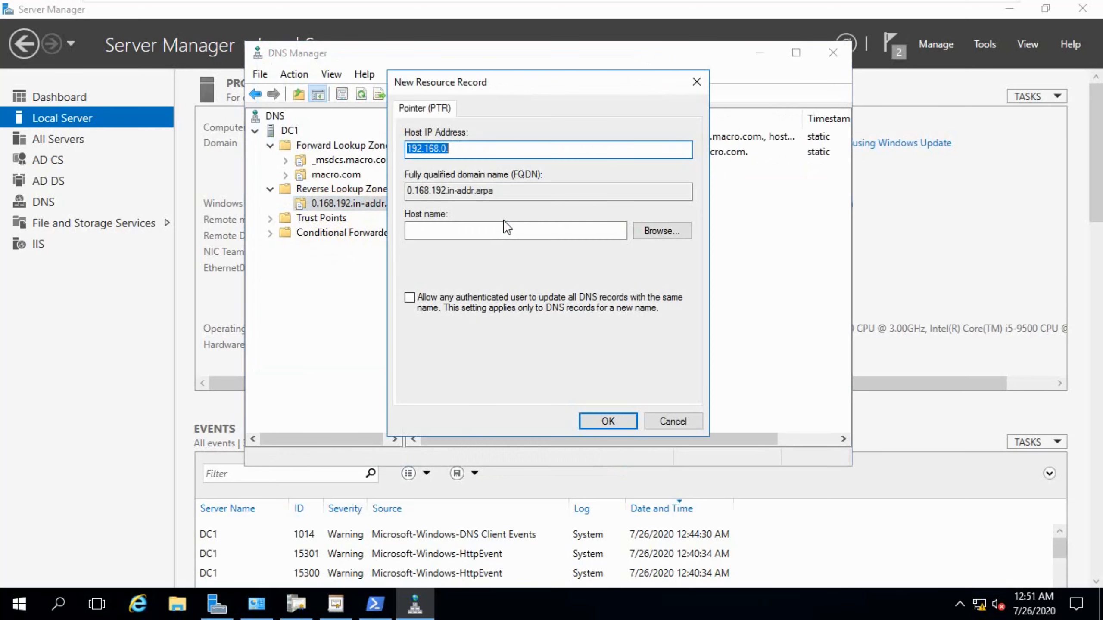
left_click(459, 145)
type("10")
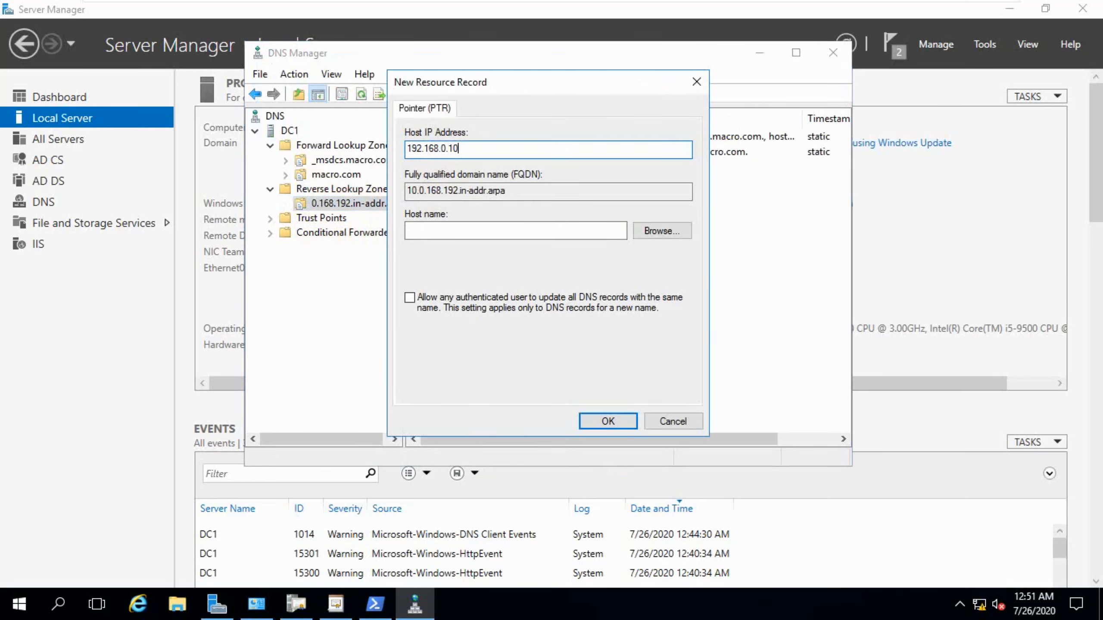
left_click(655, 226)
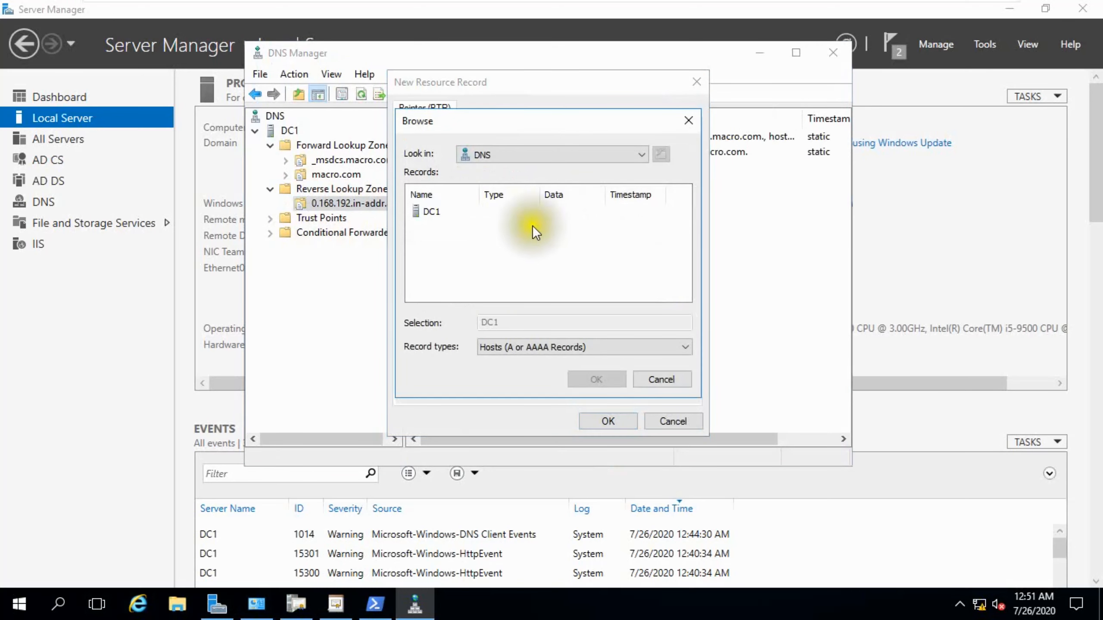
double_click(435, 210)
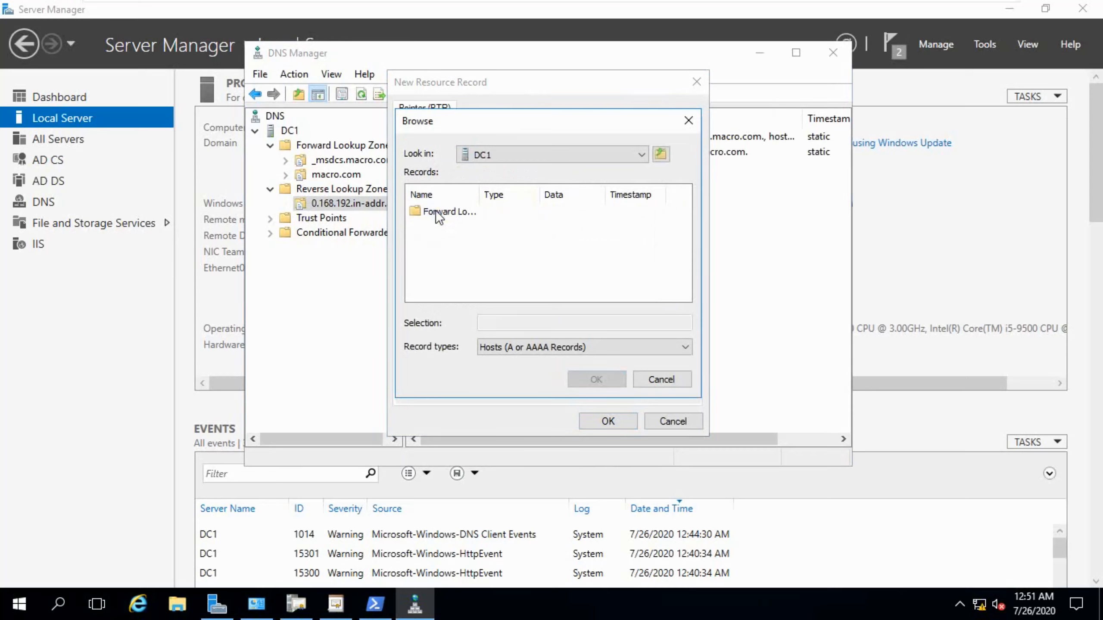
double_click(436, 212)
double_click(435, 223)
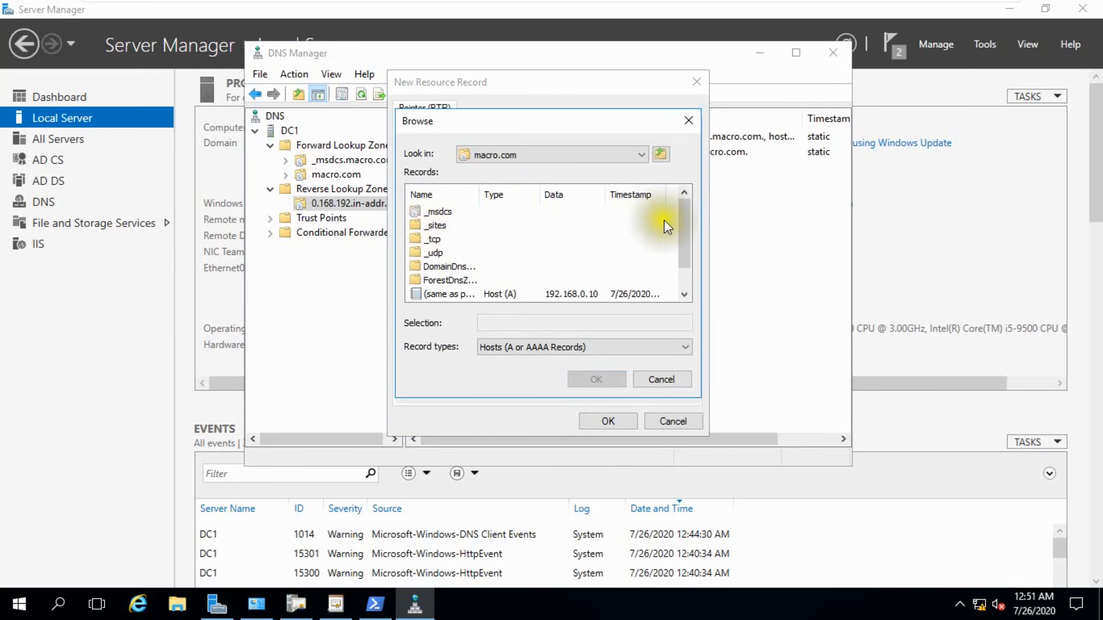
left_click_drag(680, 212, 633, 282)
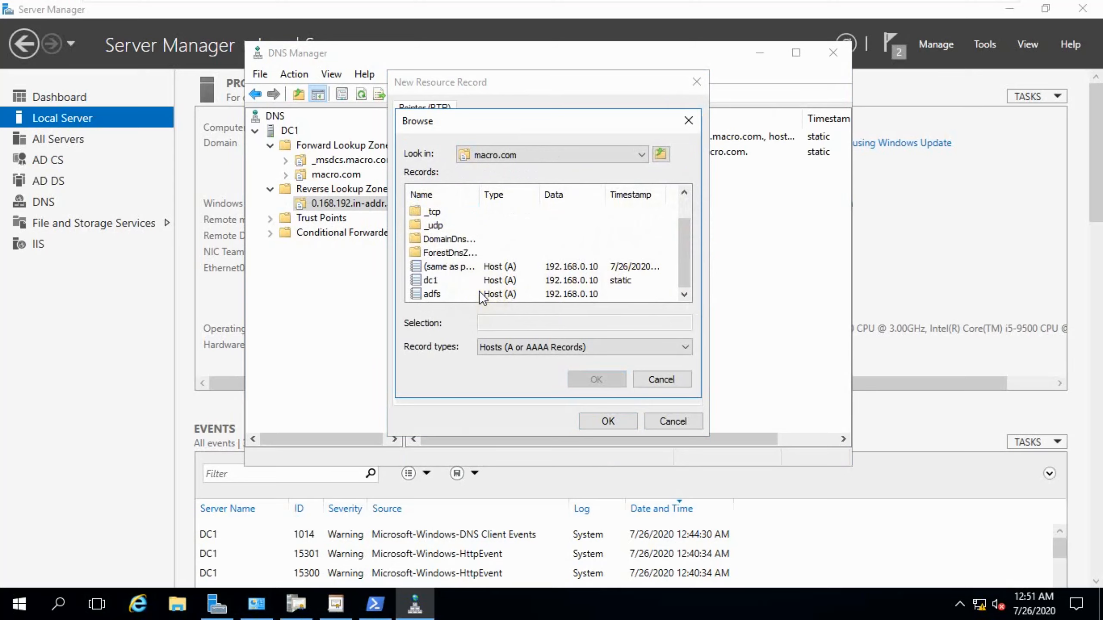
key("Escape")
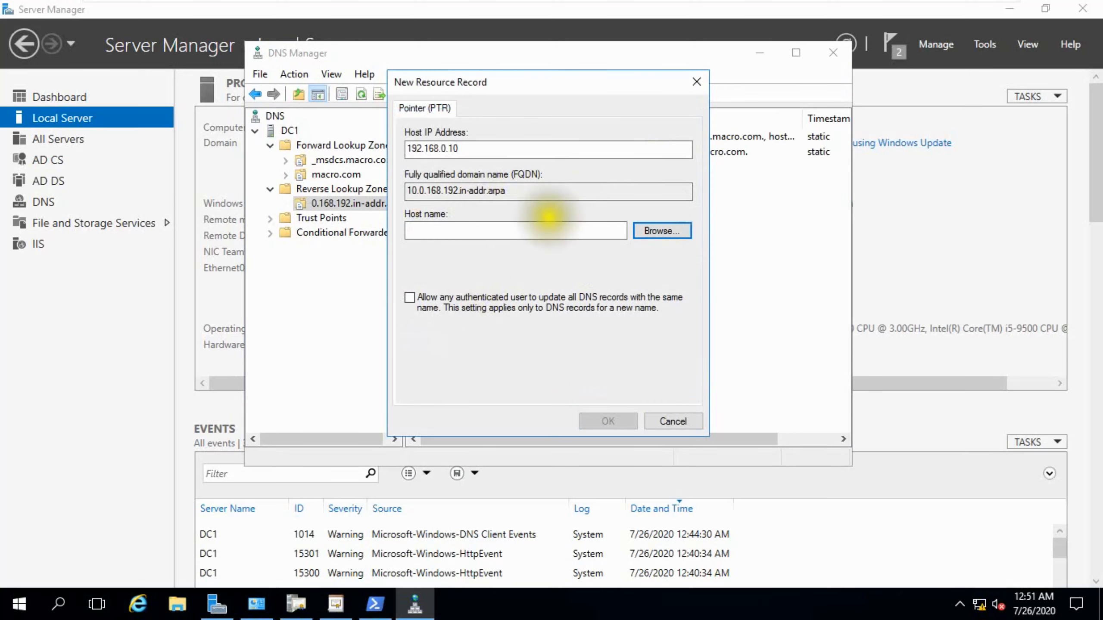
Browse to the adfs host in macro.com as the pointer's host name and save the record.
left_click(654, 229)
double_click(434, 208)
double_click(436, 210)
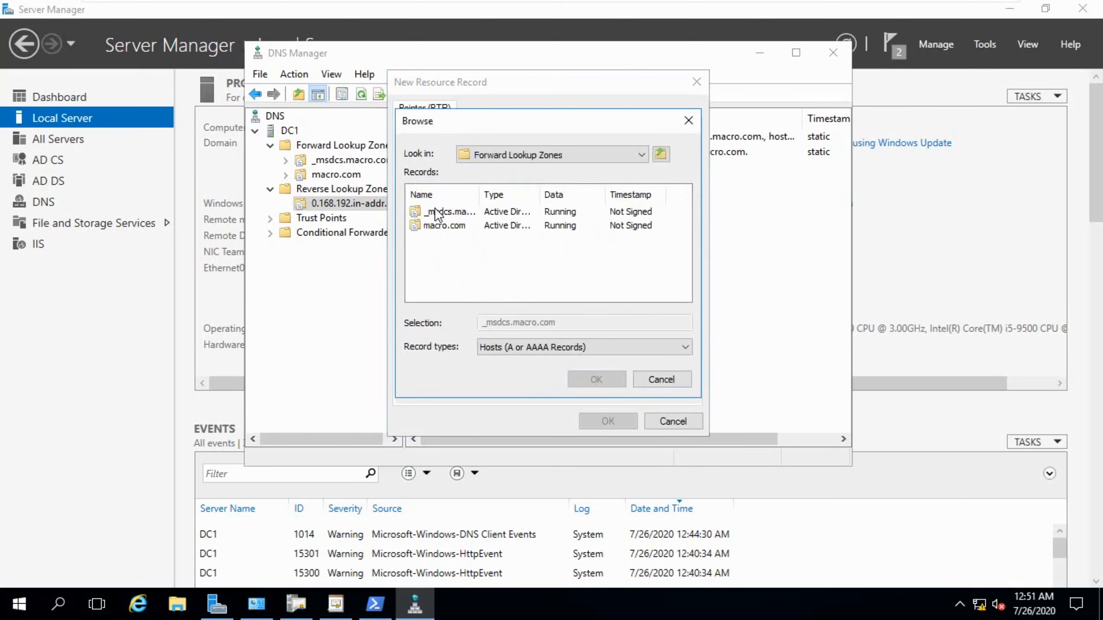
double_click(442, 225)
scroll(682, 253, "down", 1)
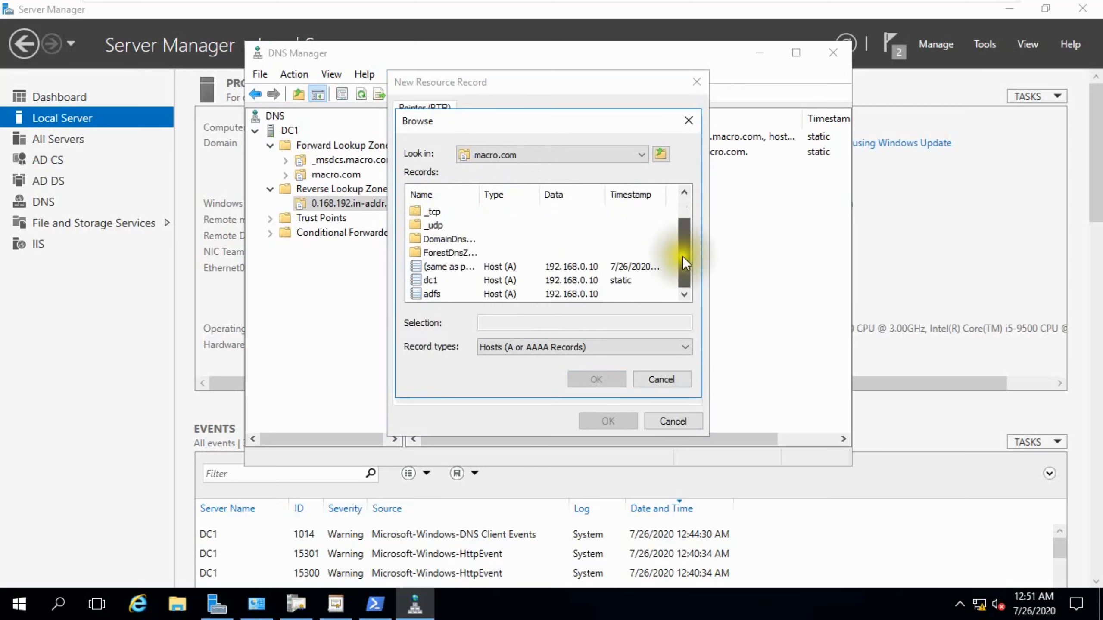
double_click(431, 288)
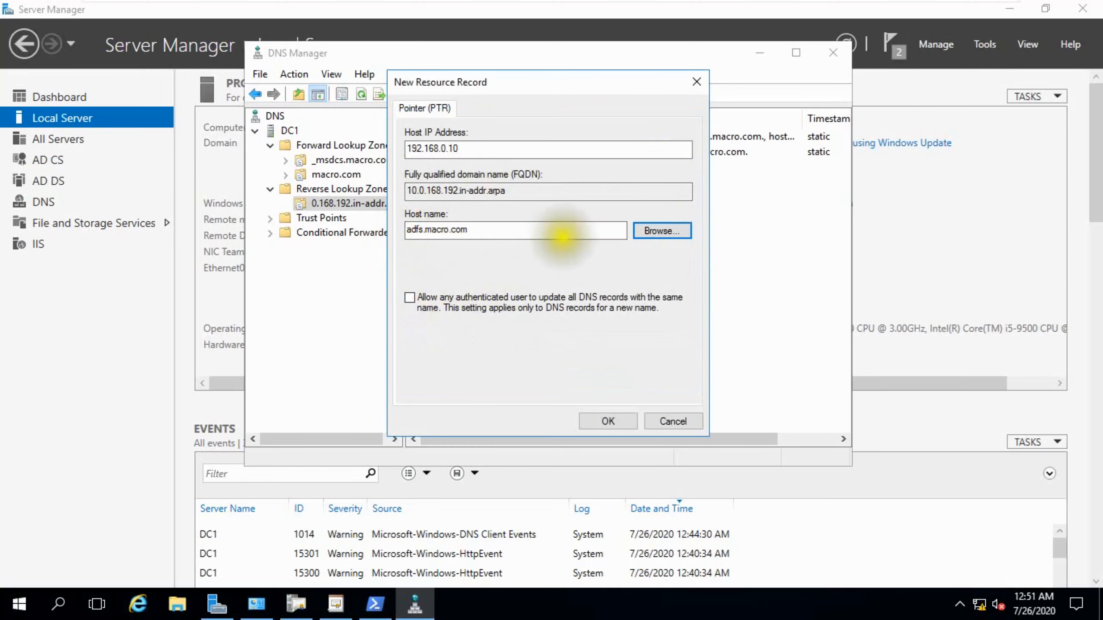
left_click(608, 421)
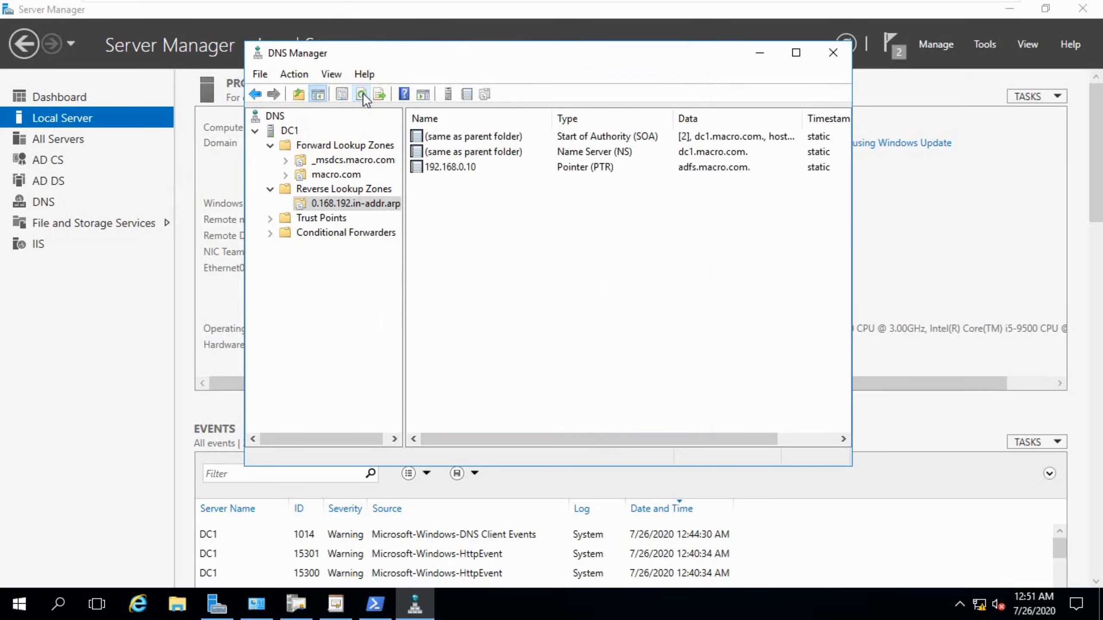
Close DNS Manager, switch to the slide and copy the red Done label onto item 5, Create DNS for ADFS Service.
left_click(833, 53)
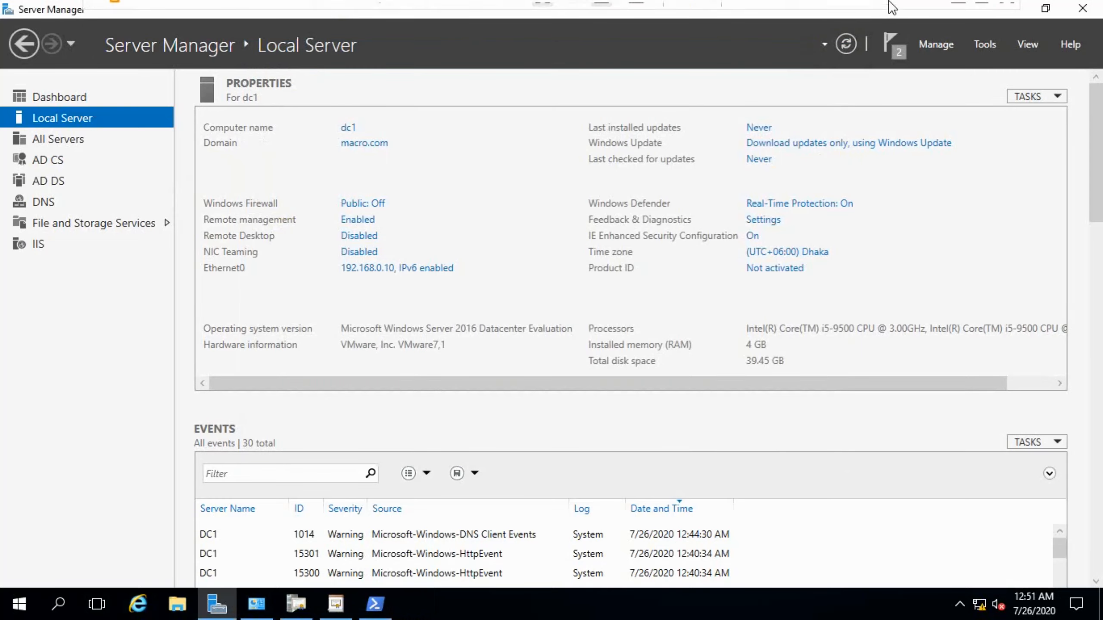
left_click(931, 11)
left_click(1074, 366)
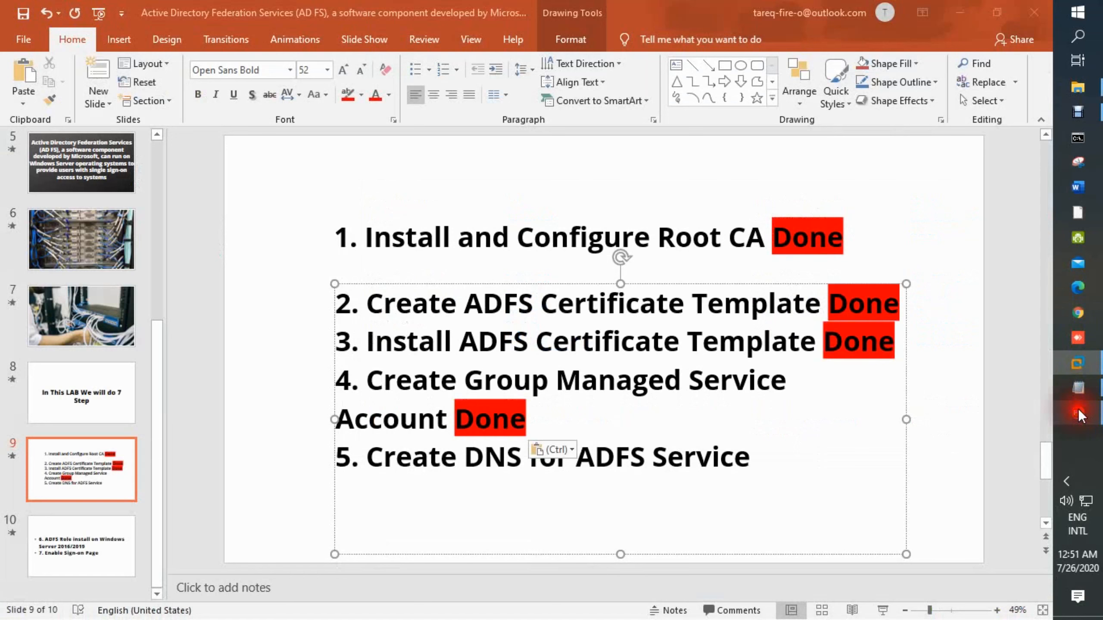
left_click_drag(457, 417, 540, 423)
key("ctrl+c")
left_click(744, 463)
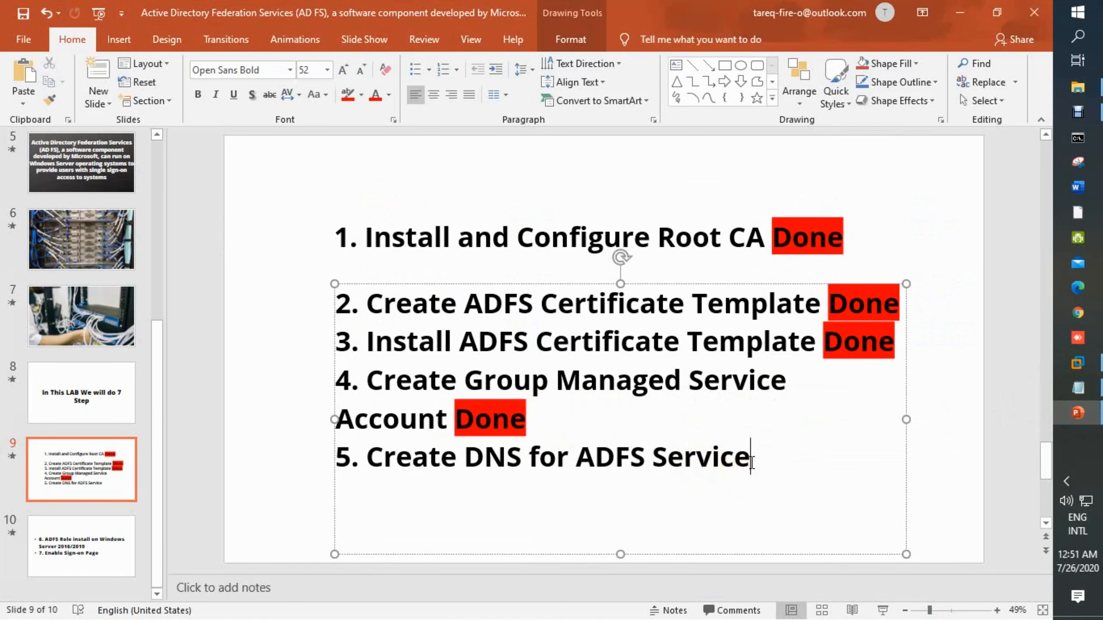
key("ctrl+v")
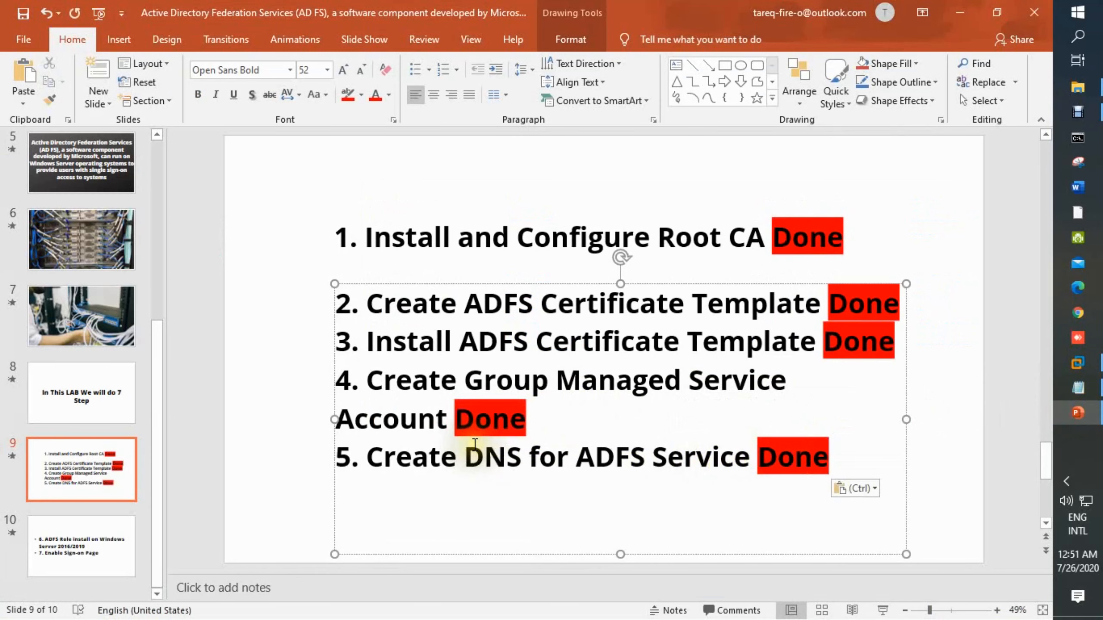
Highlight item 6, ADFS Role install on Windows Server 2016/2019, on the next slide.
scroll(474, 442, "down", 1)
mouse_move(341, 300)
left_mouse_down()
mouse_move(452, 306)
mouse_move(609, 348)
left_mouse_up()
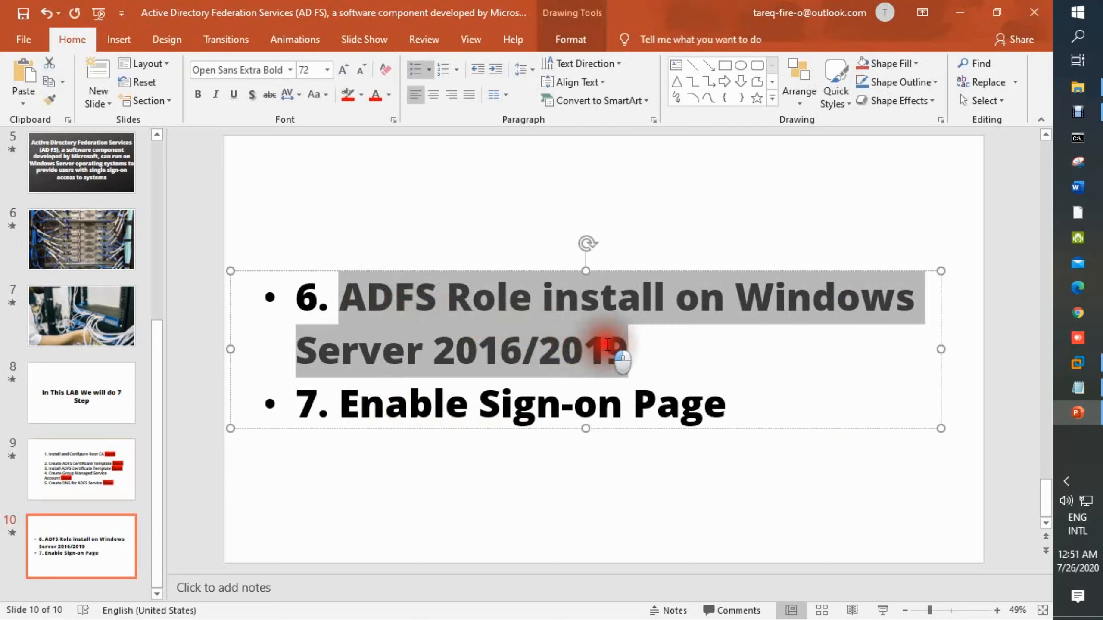
left_click(669, 360)
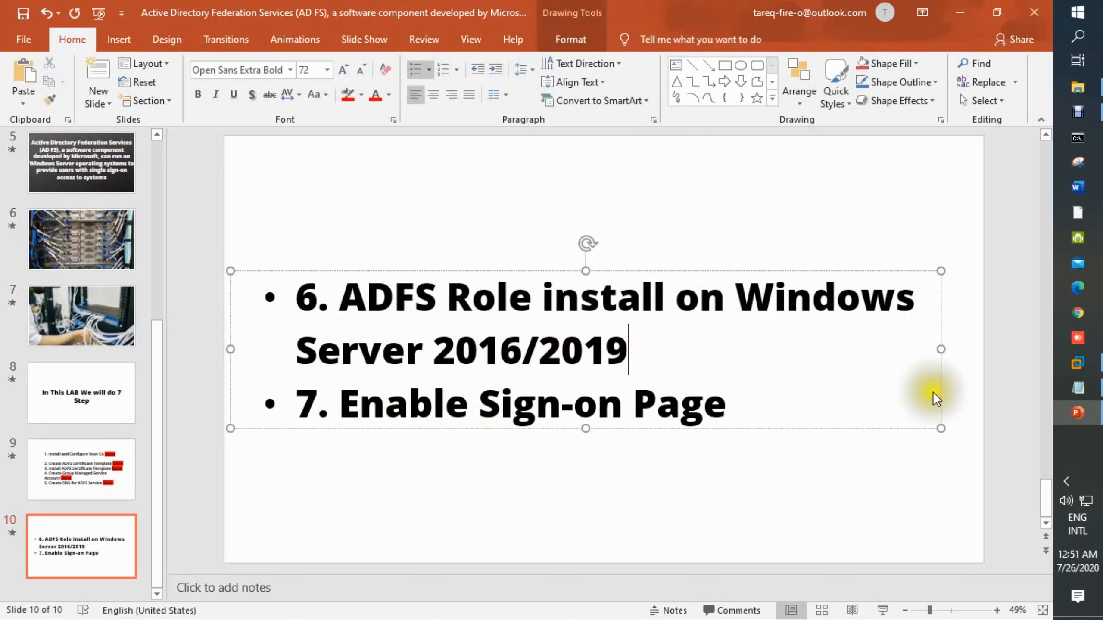
Return to the server and start the Add Roles and Features wizard with a role-based installation on dc1.
left_click(1079, 363)
left_click(419, 32)
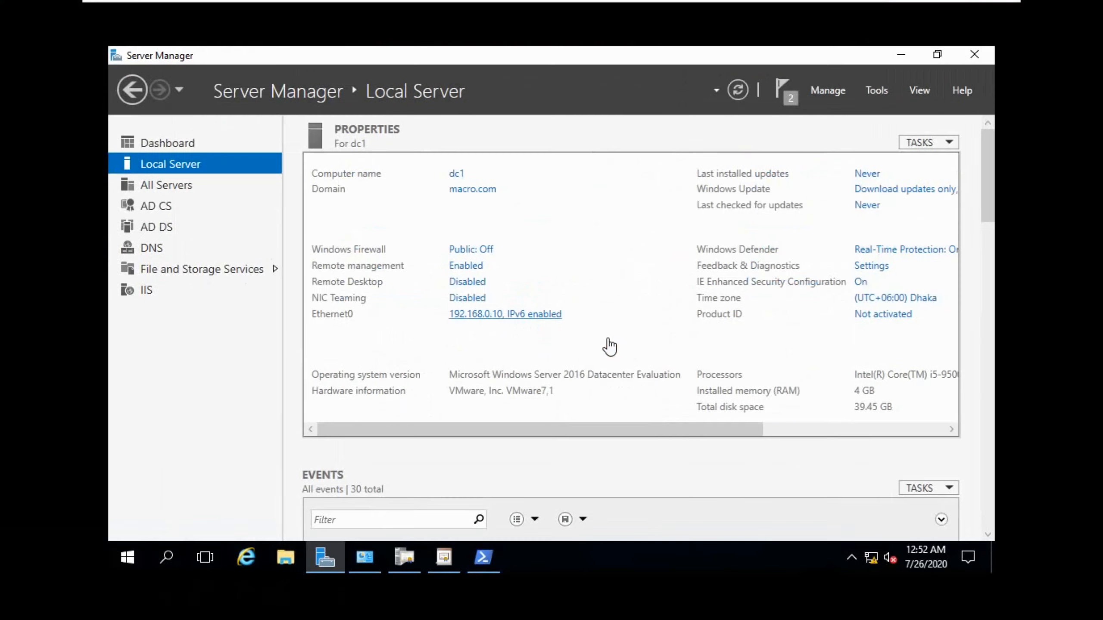
left_click(934, 45)
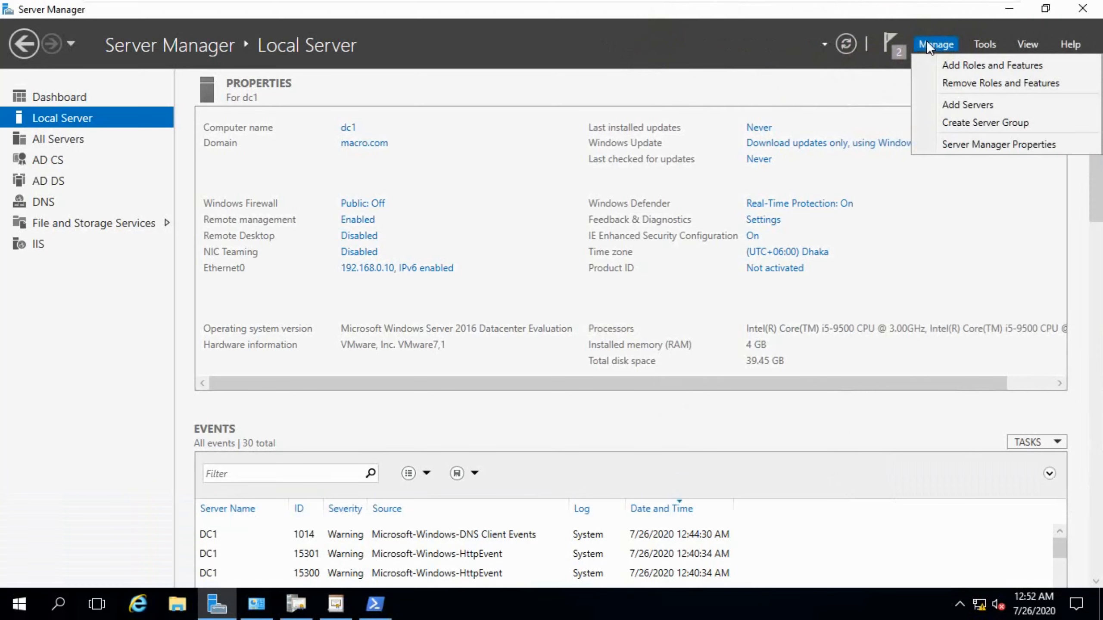
left_click(948, 64)
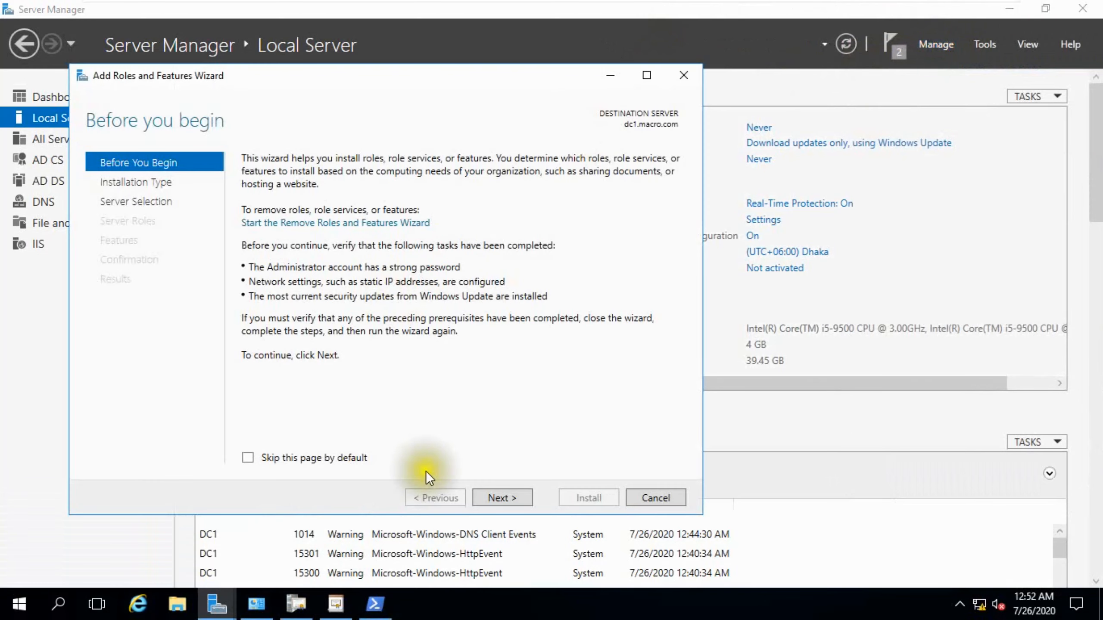
left_click(497, 499)
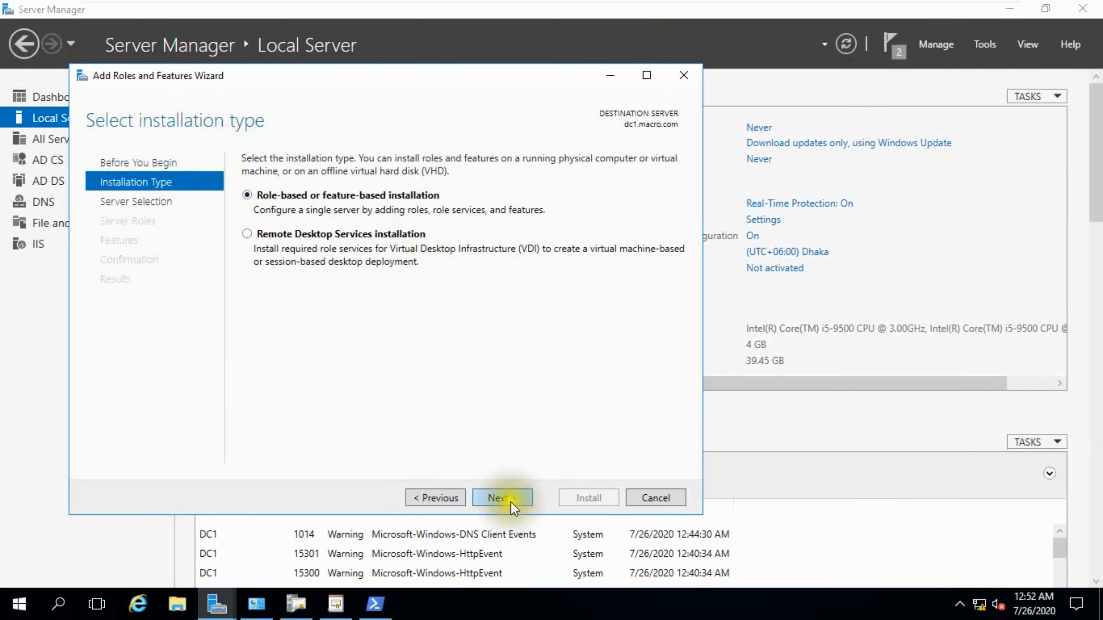
left_click(508, 500)
left_click(493, 500)
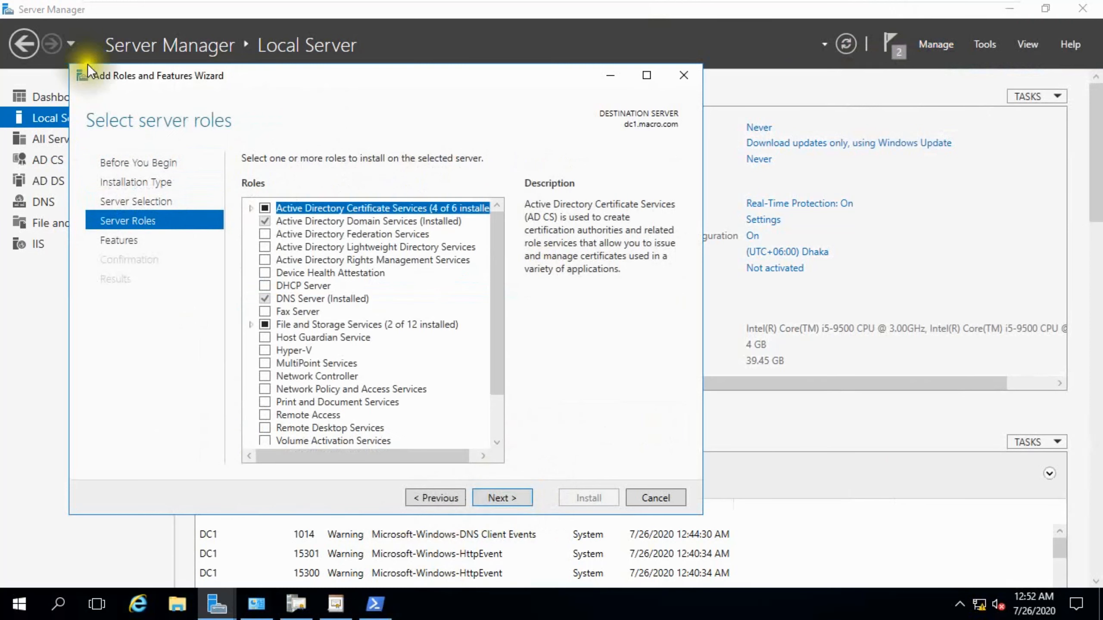
Select the Active Directory Federation Services role and install it.
left_click(264, 234)
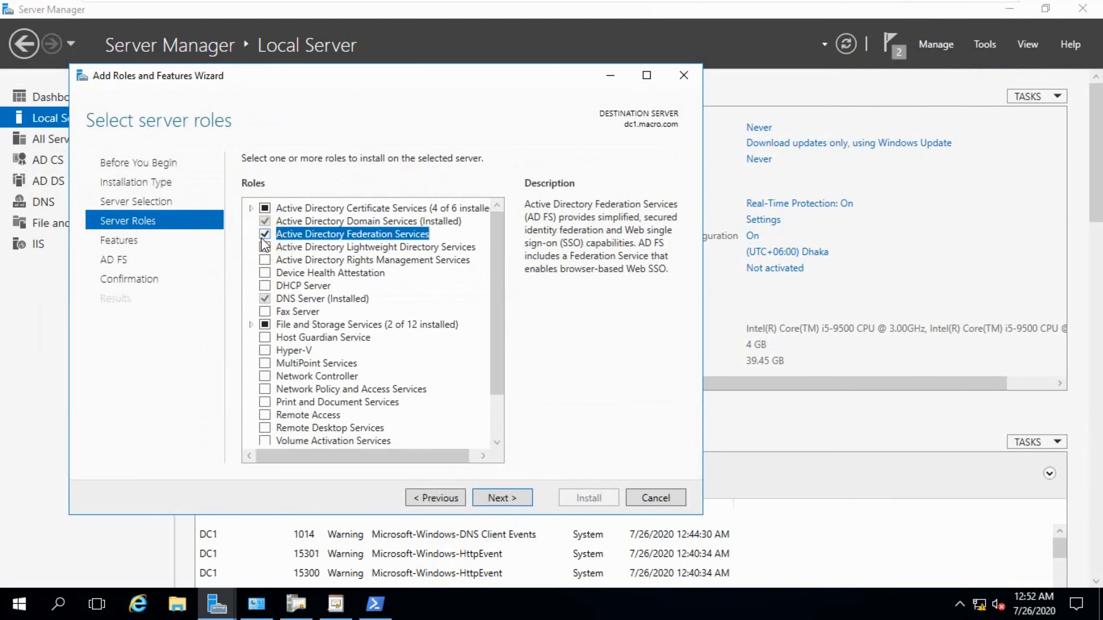
left_click(505, 493)
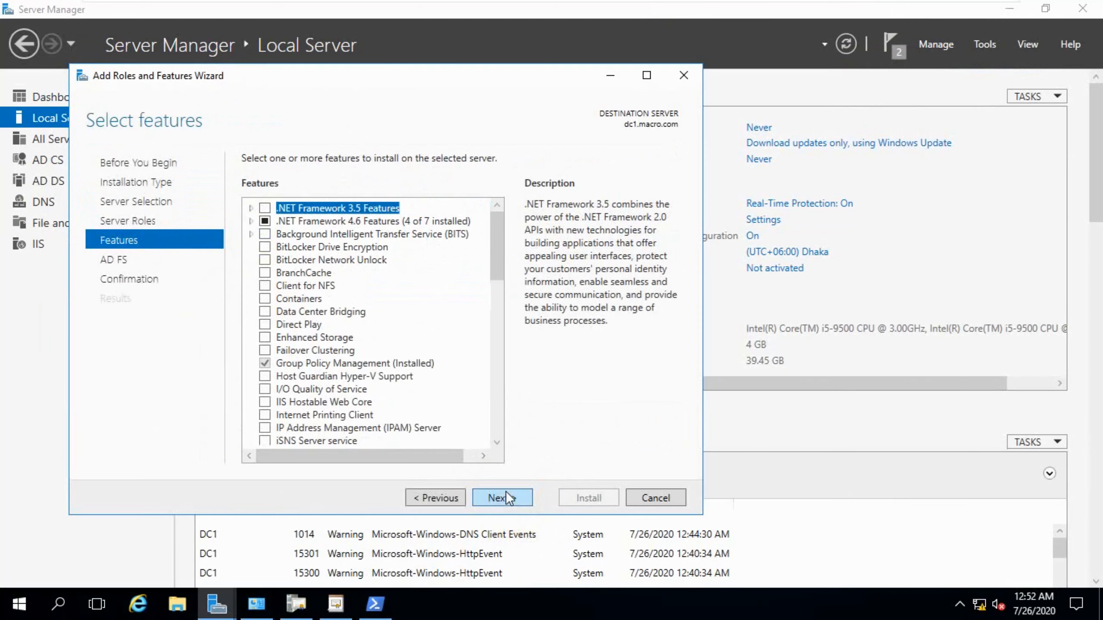
left_click(505, 495)
left_click(506, 495)
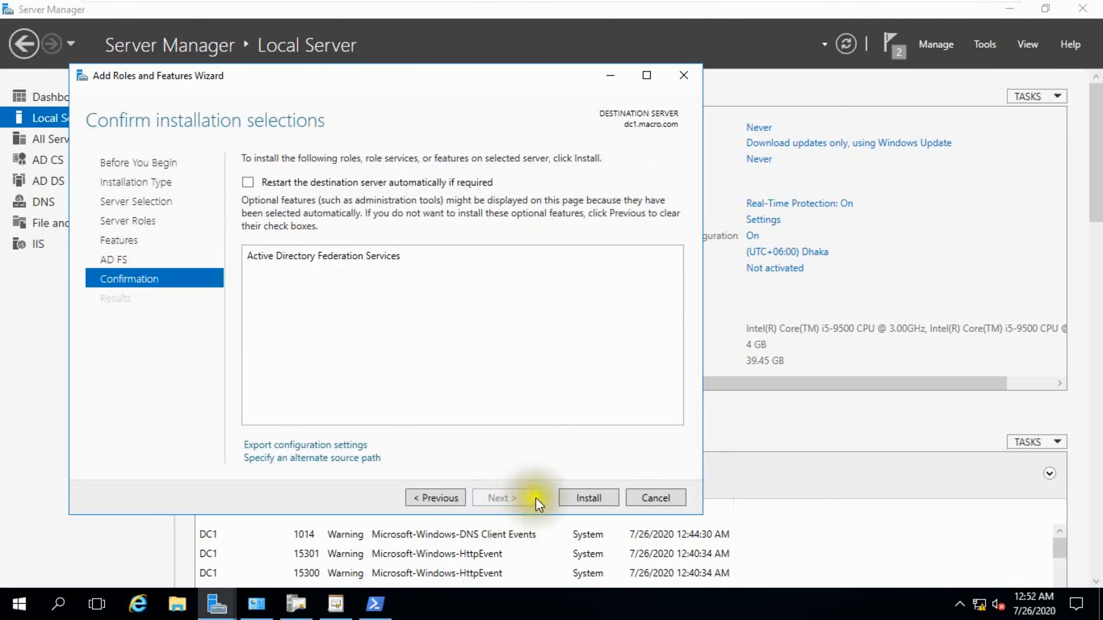
left_click(569, 500)
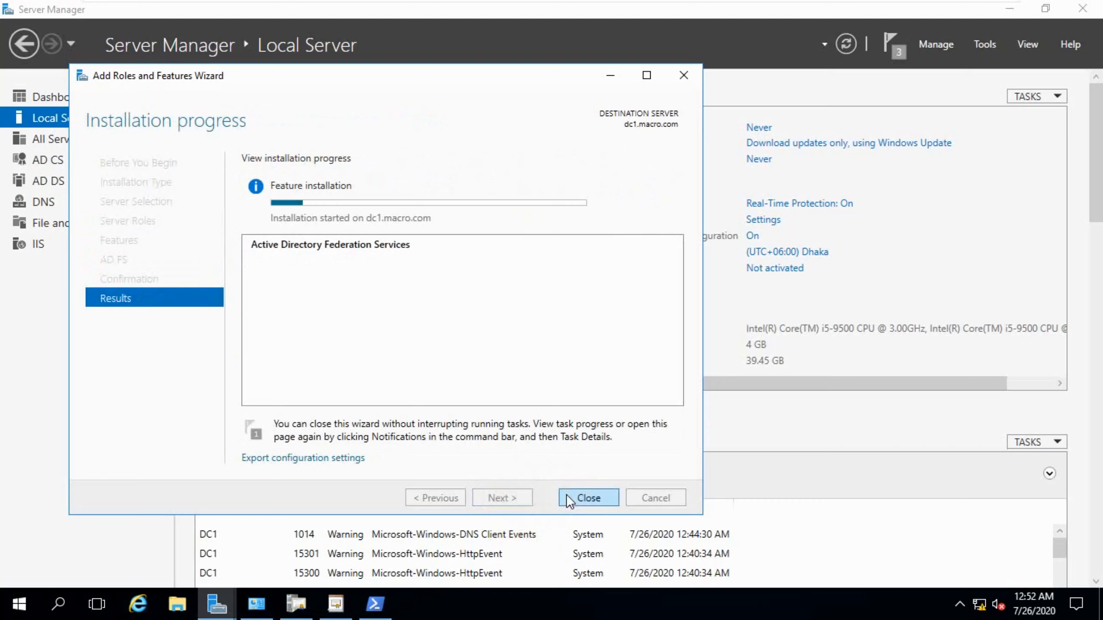
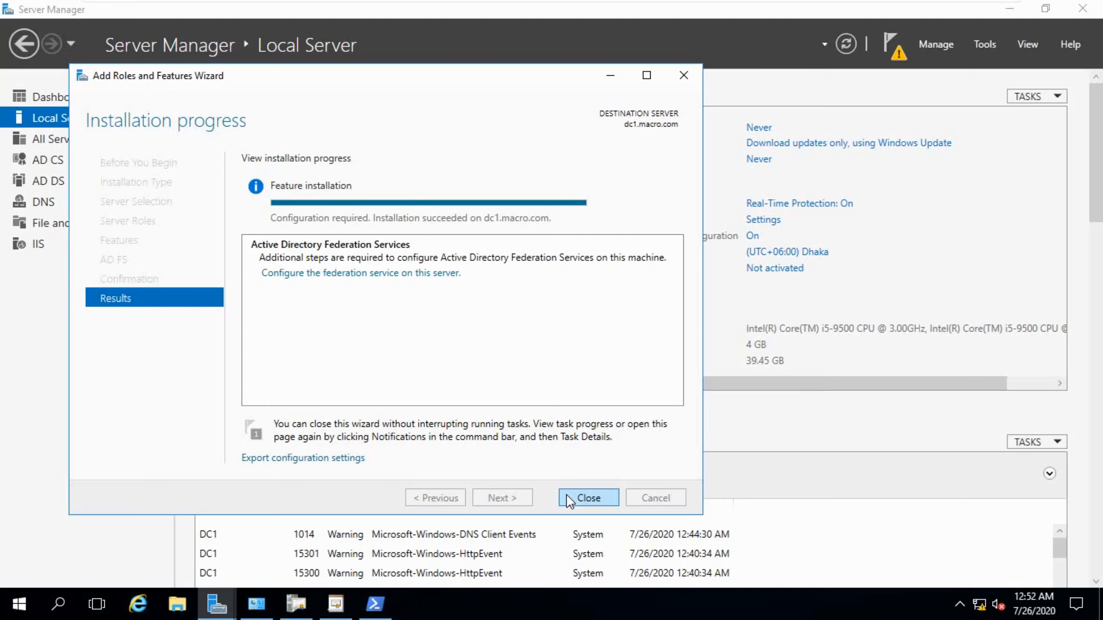
Launch the federation service configuration and create the first federation server in a new farm using the current domain administrator.
left_click(391, 272)
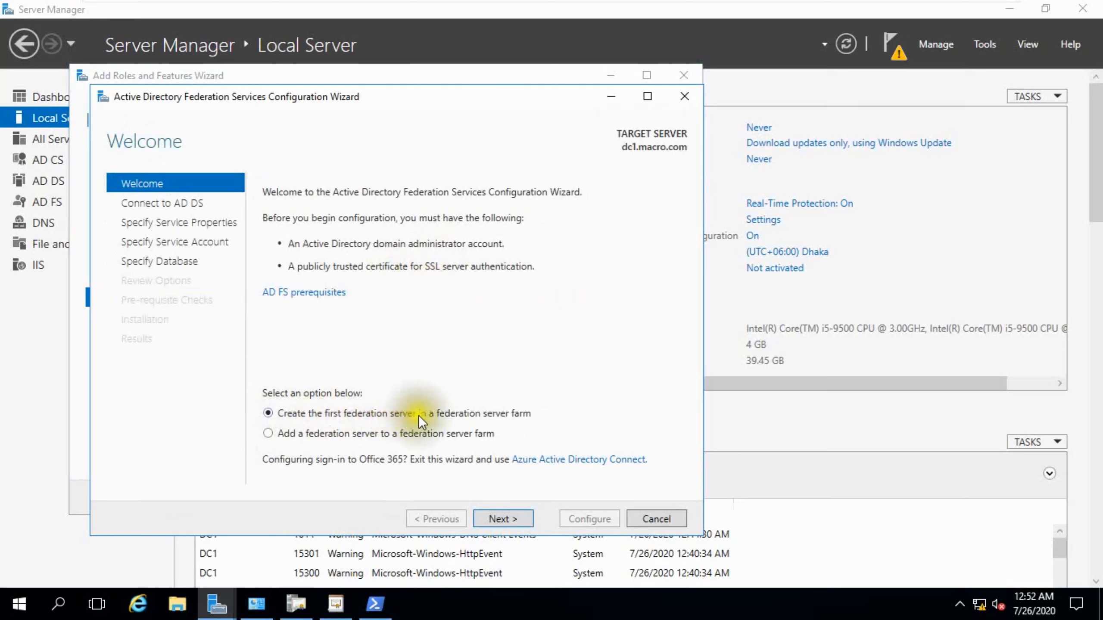
left_click(504, 517)
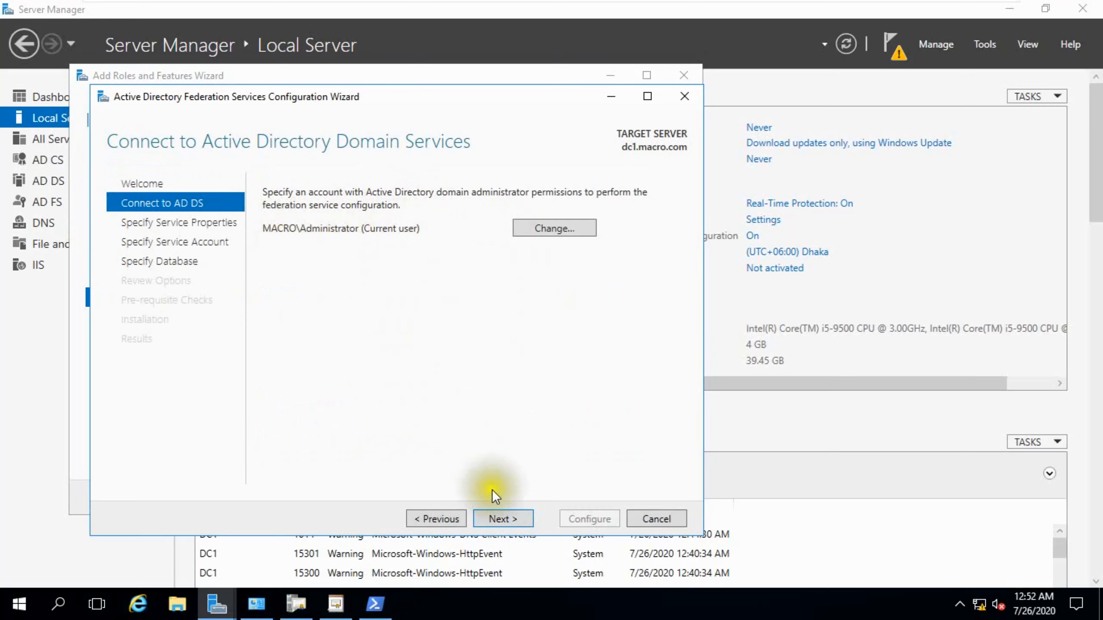
left_click(499, 516)
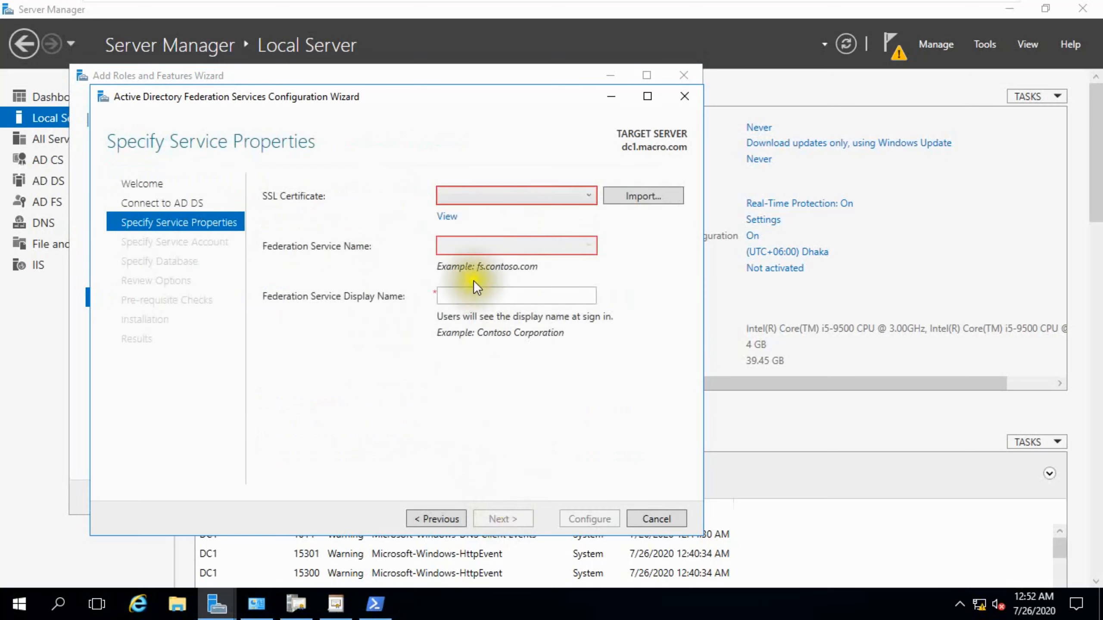
Pick the adfs.macro.com SSL certificate and set the federation service display name to ADFS MACRO.
left_click(587, 195)
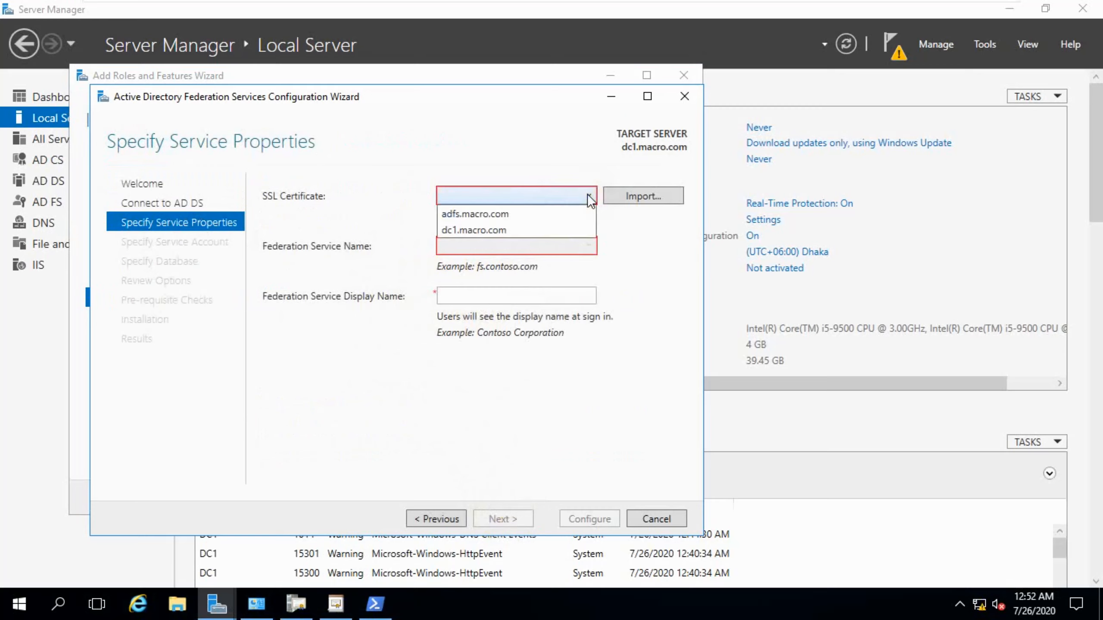
left_click(467, 213)
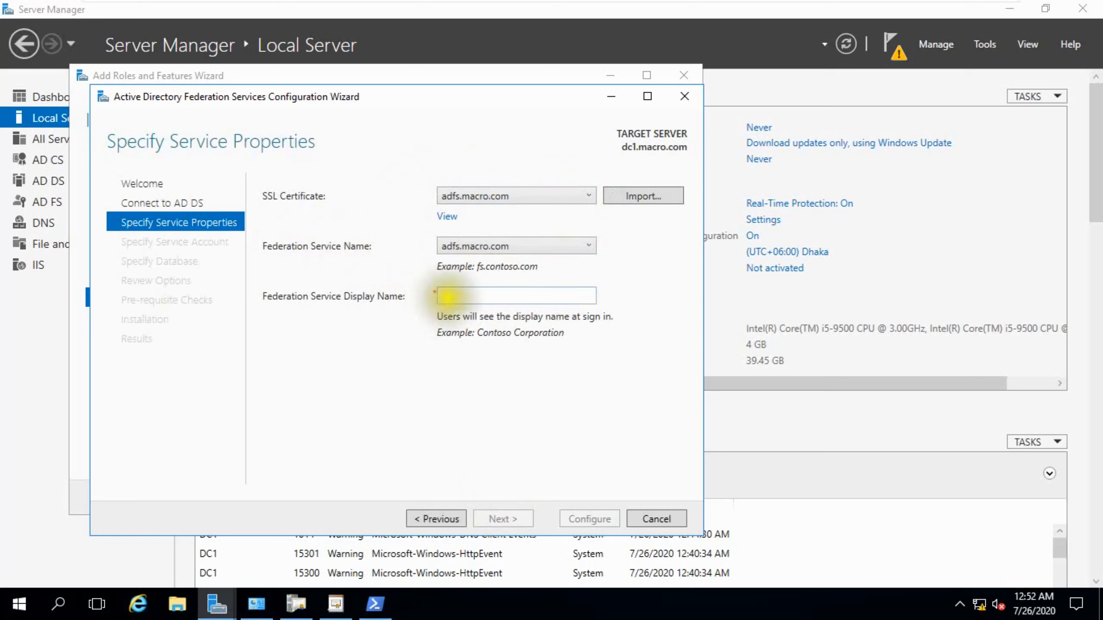
left_click(478, 295)
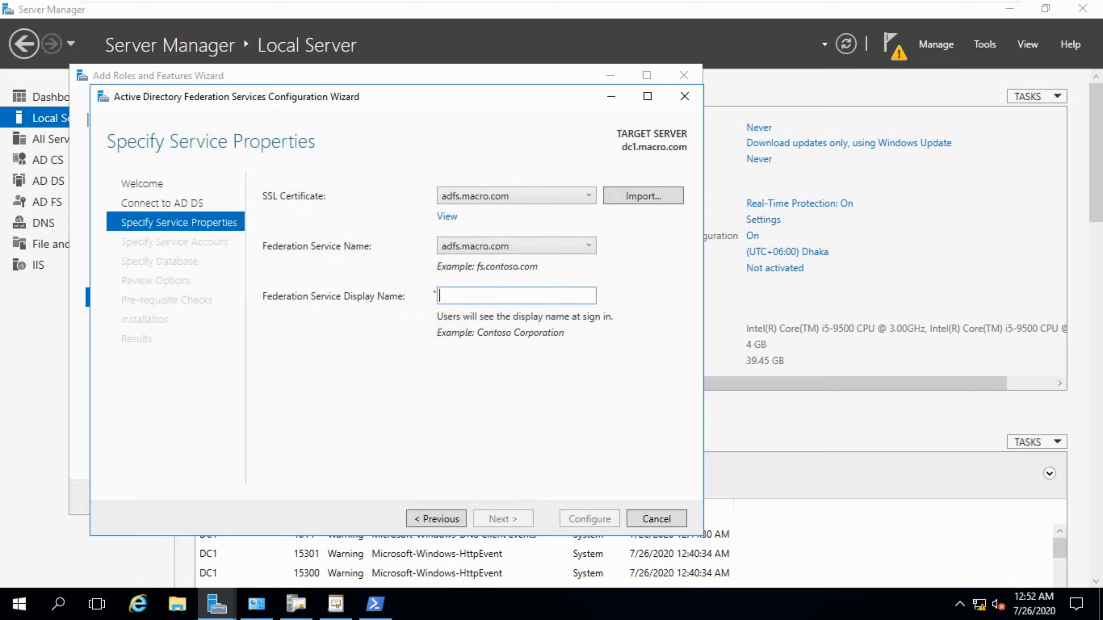
type("ADFS")
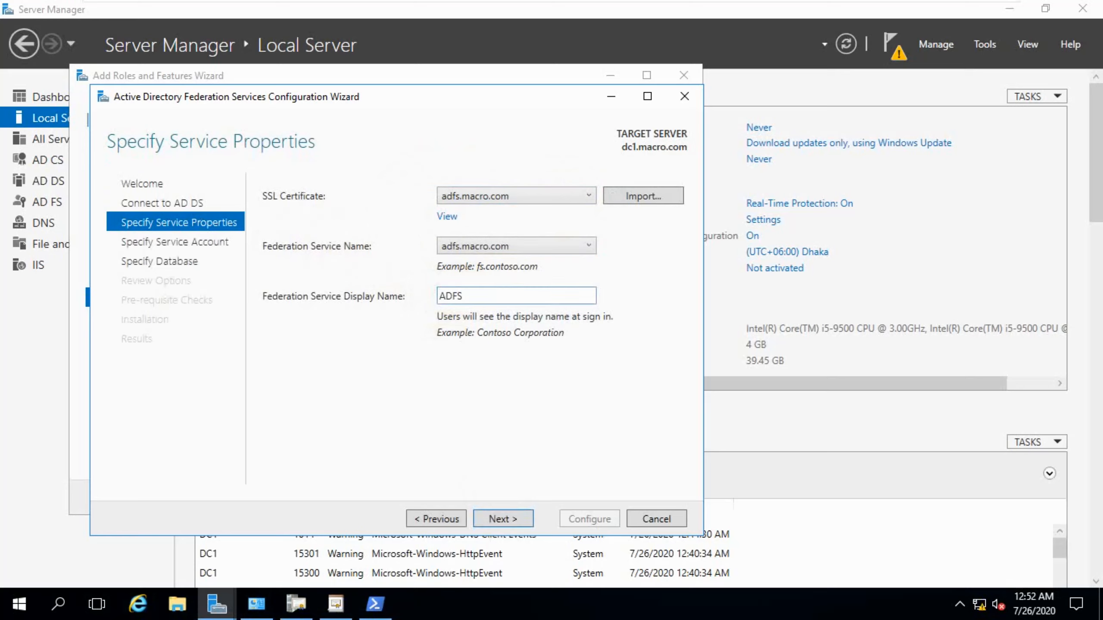
type(" MACRO")
left_click(486, 518)
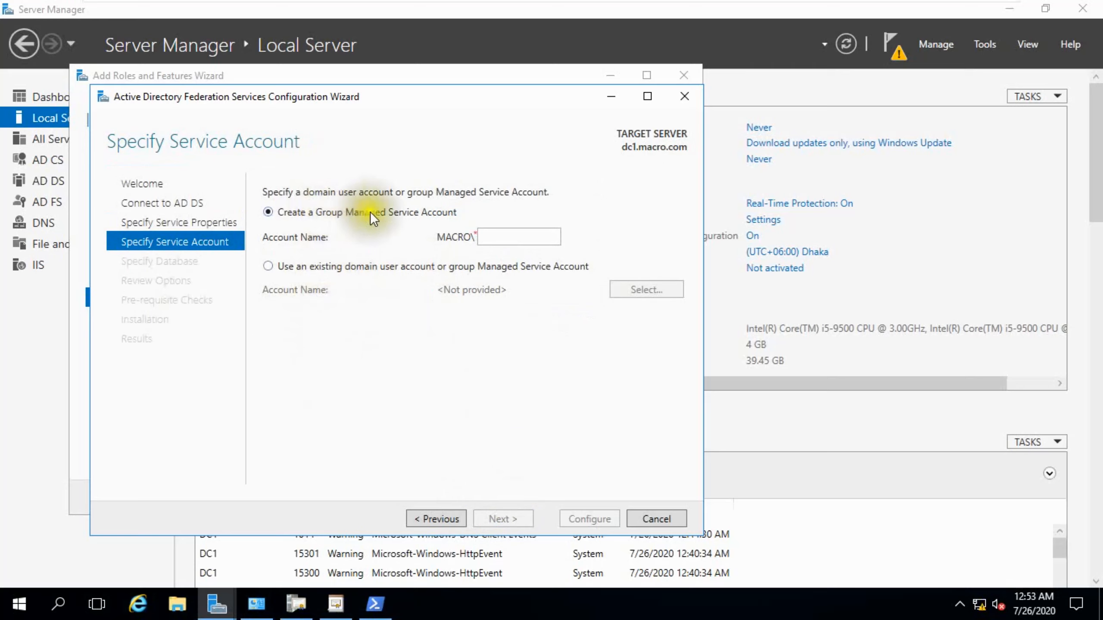
Use the existing MACRO\Administrator domain account as the service account and enter its password.
left_click(343, 269)
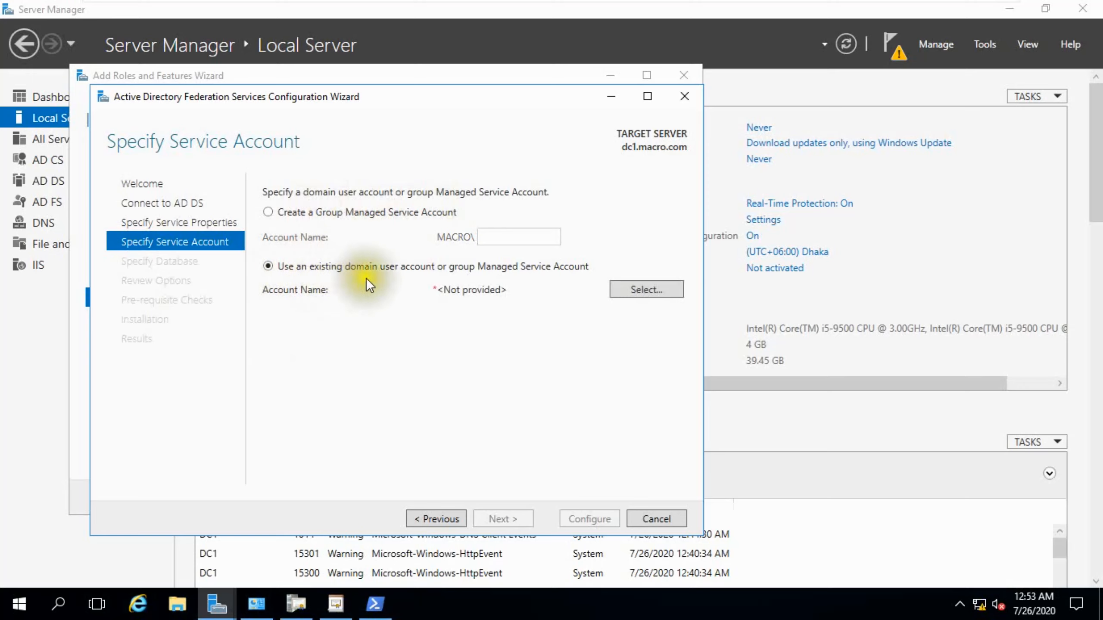
left_click(625, 287)
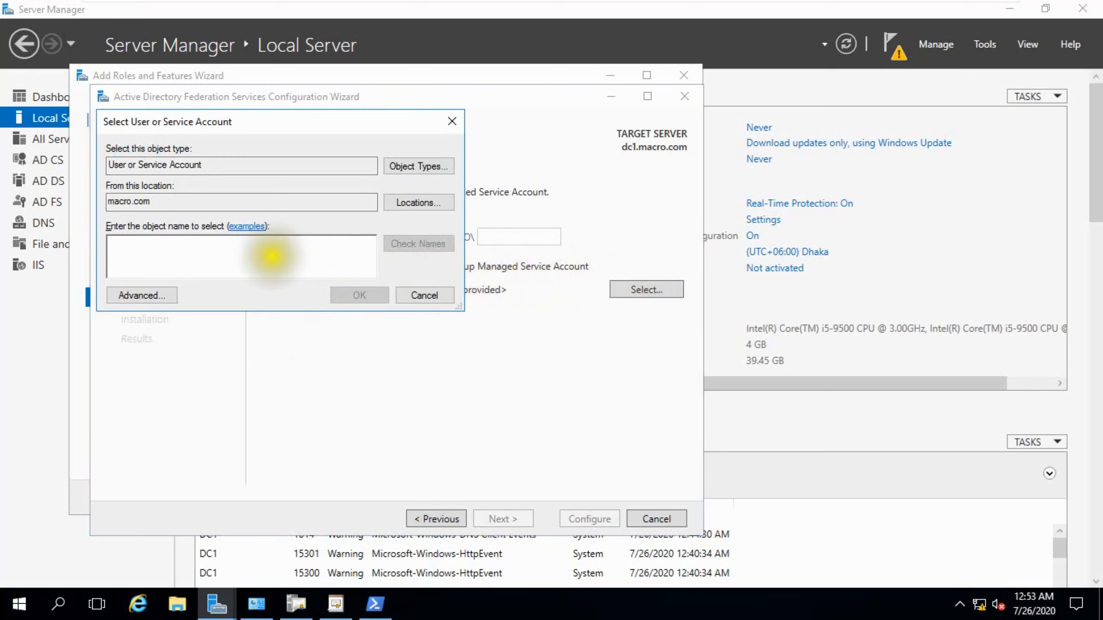
type("Ad")
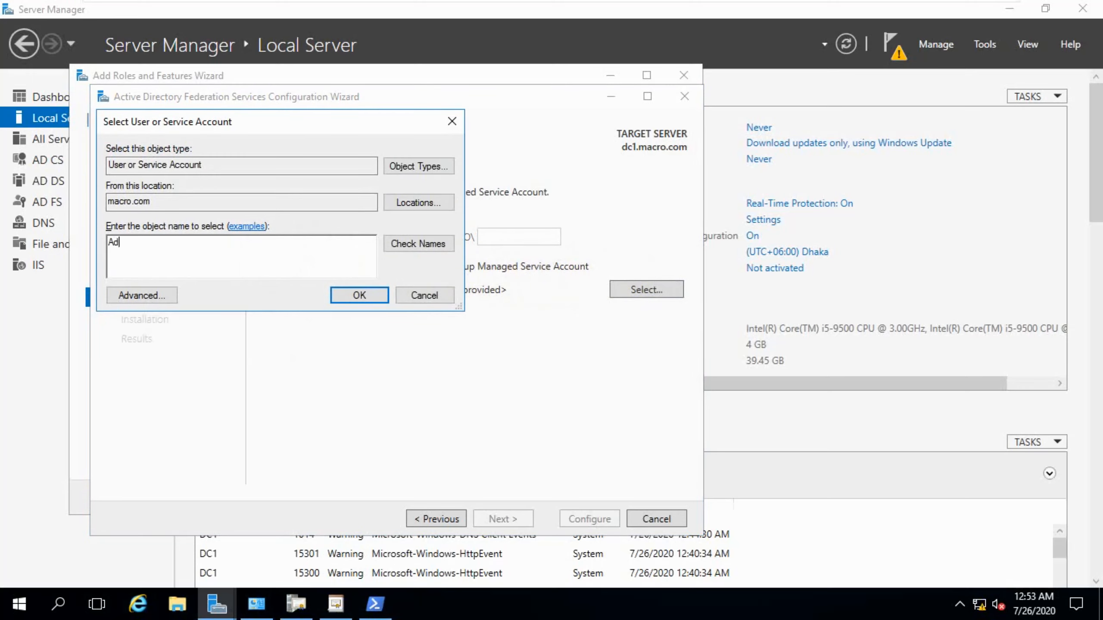
type("ministrator")
left_click(390, 249)
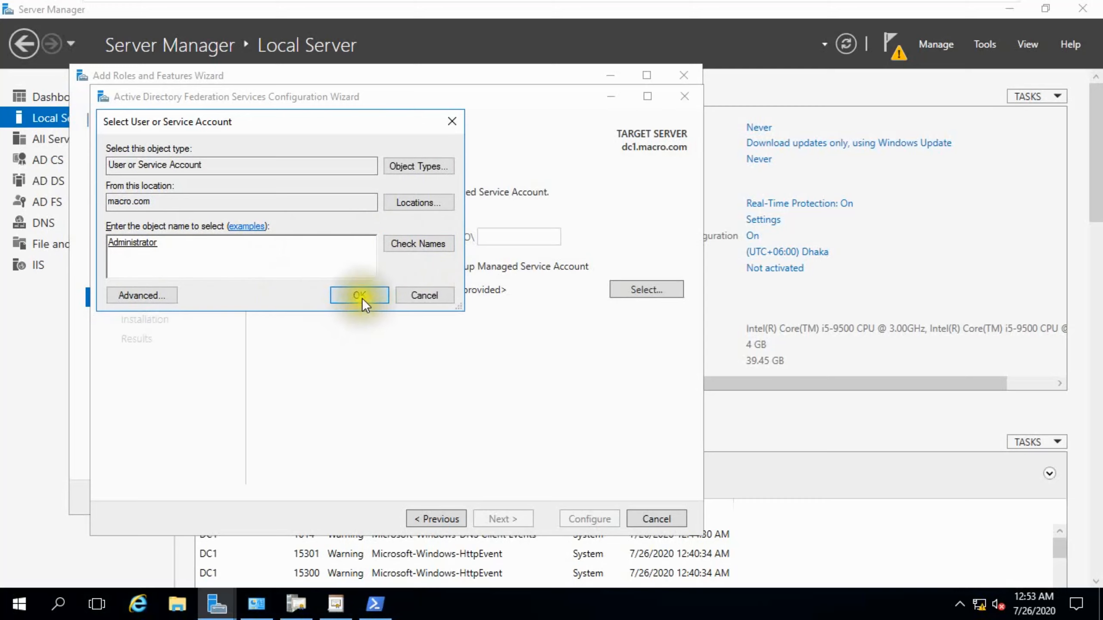
left_click(359, 295)
left_click(443, 309)
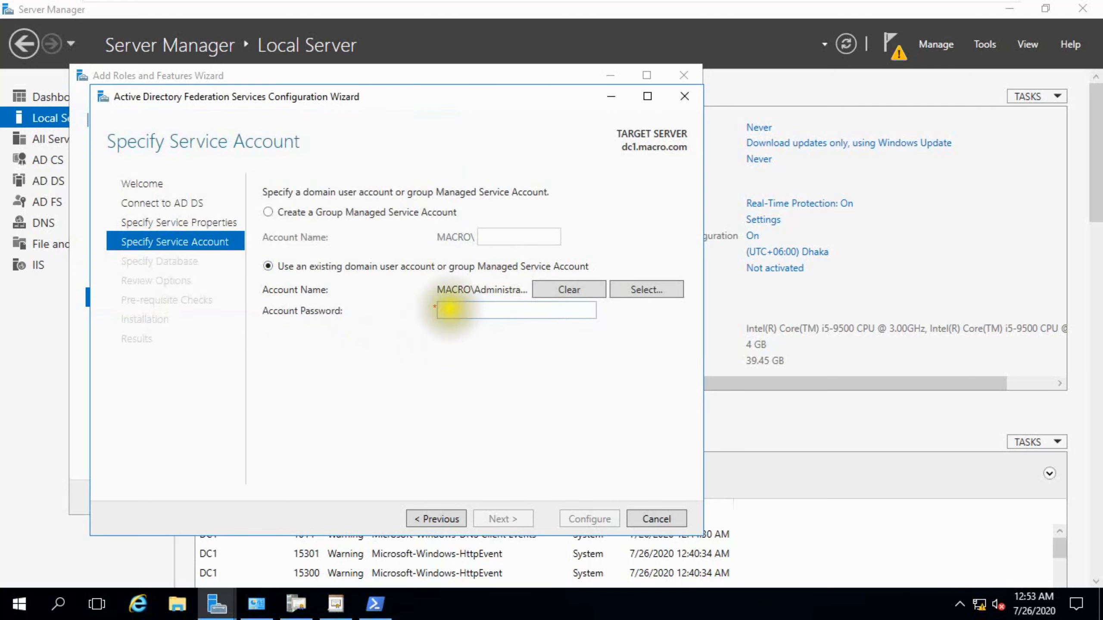
type("******")
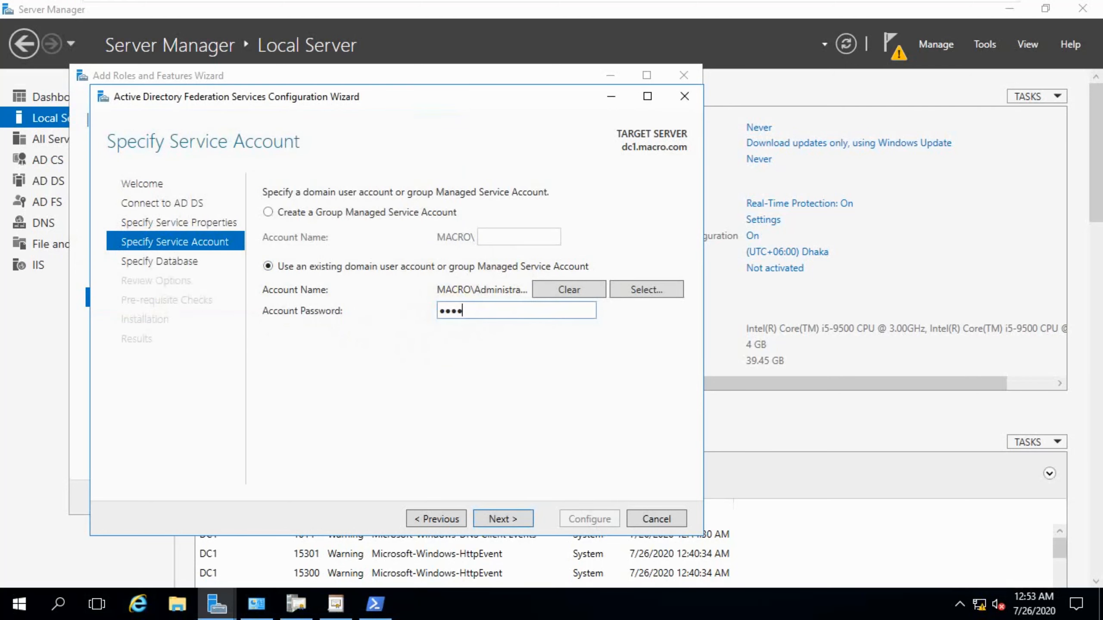
type("****")
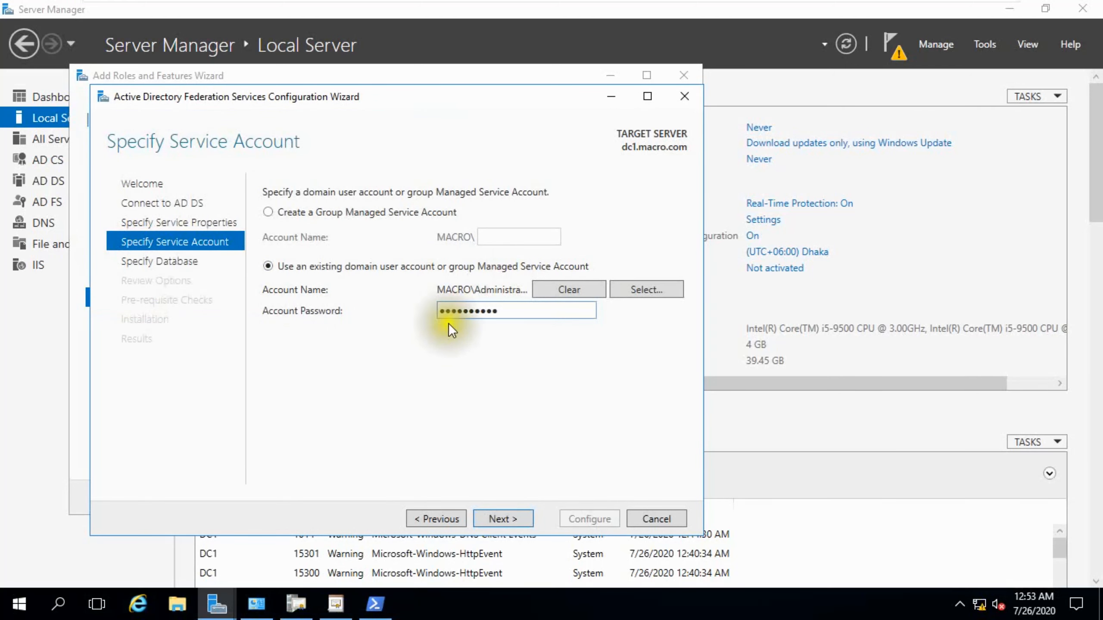
left_click(498, 519)
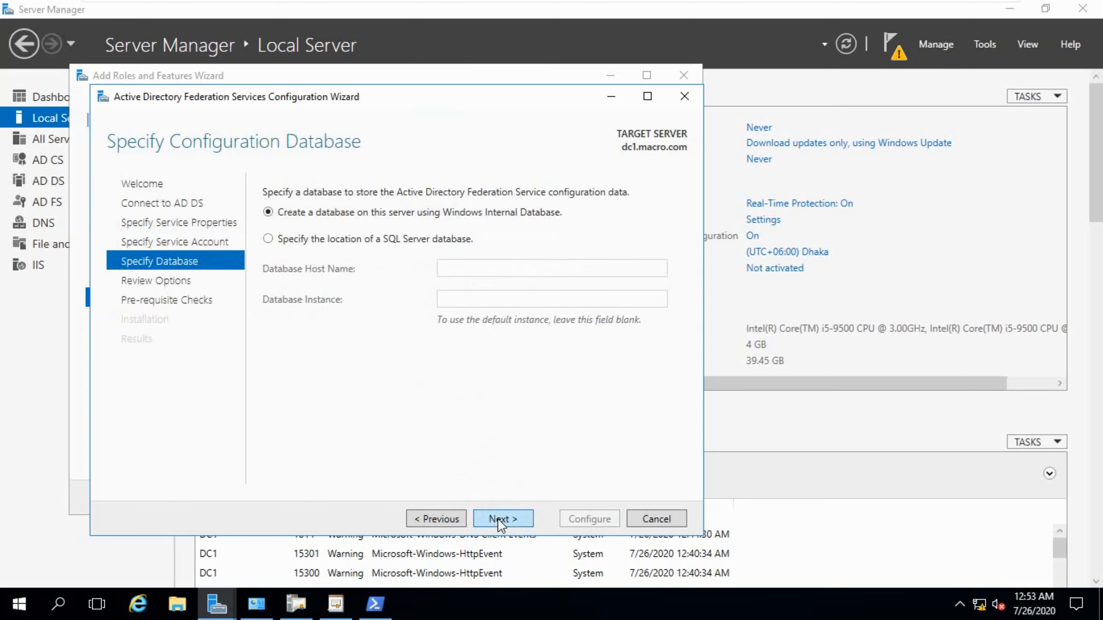
Keep the configuration database on this server using Windows Internal Database and continue.
left_click(447, 519)
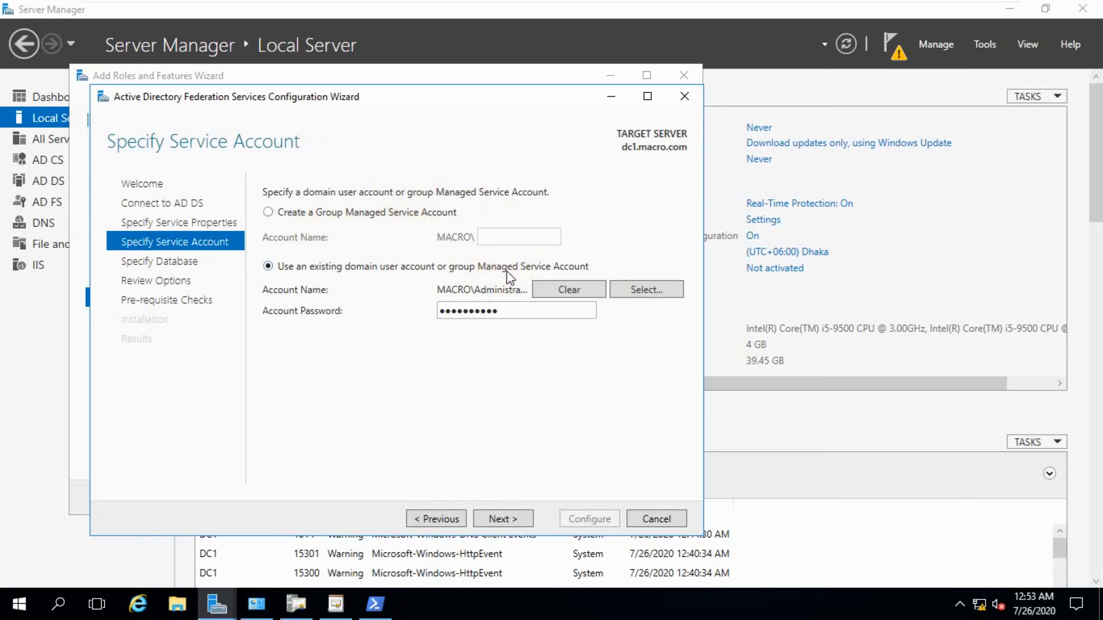
left_click(503, 519)
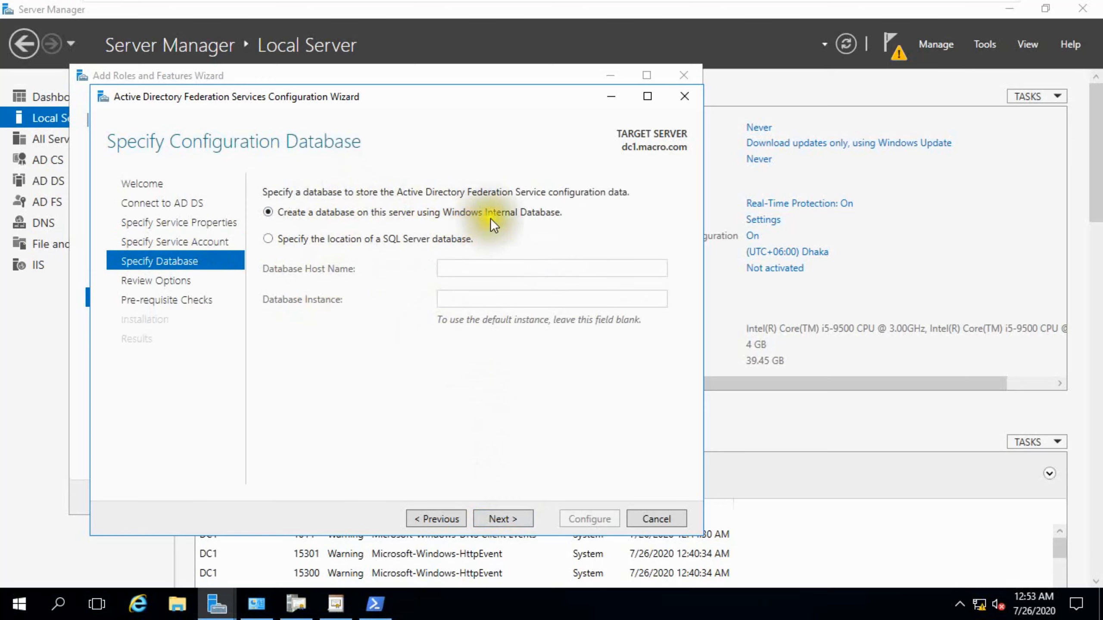
left_click(486, 511)
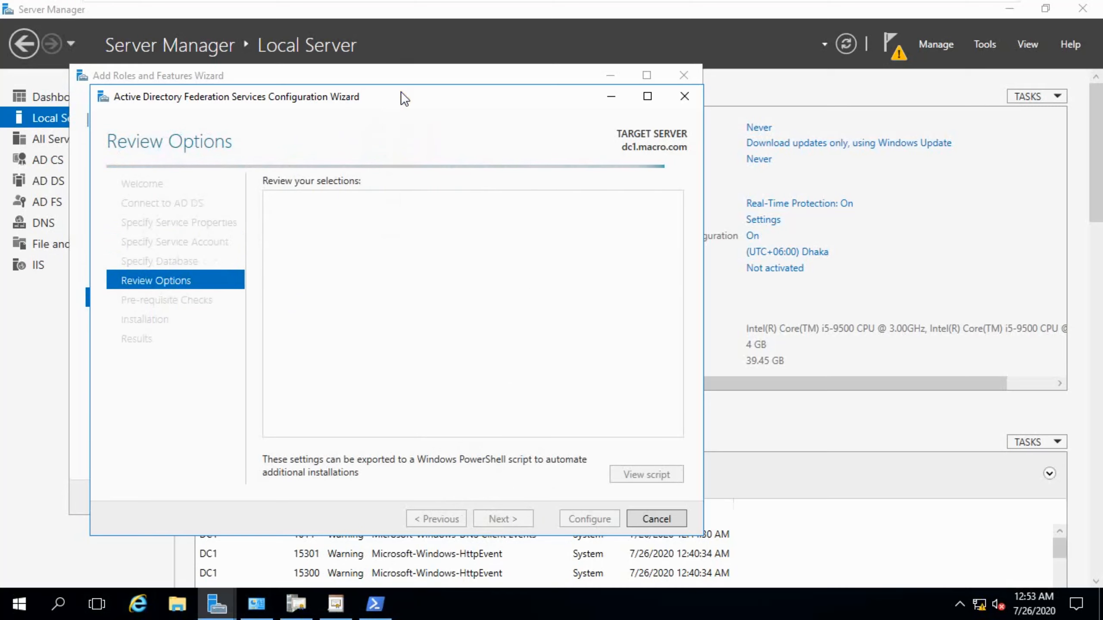
Review the selections, pass the prerequisite checks and run the AD FS configuration.
left_click_drag(400, 93, 551, 88)
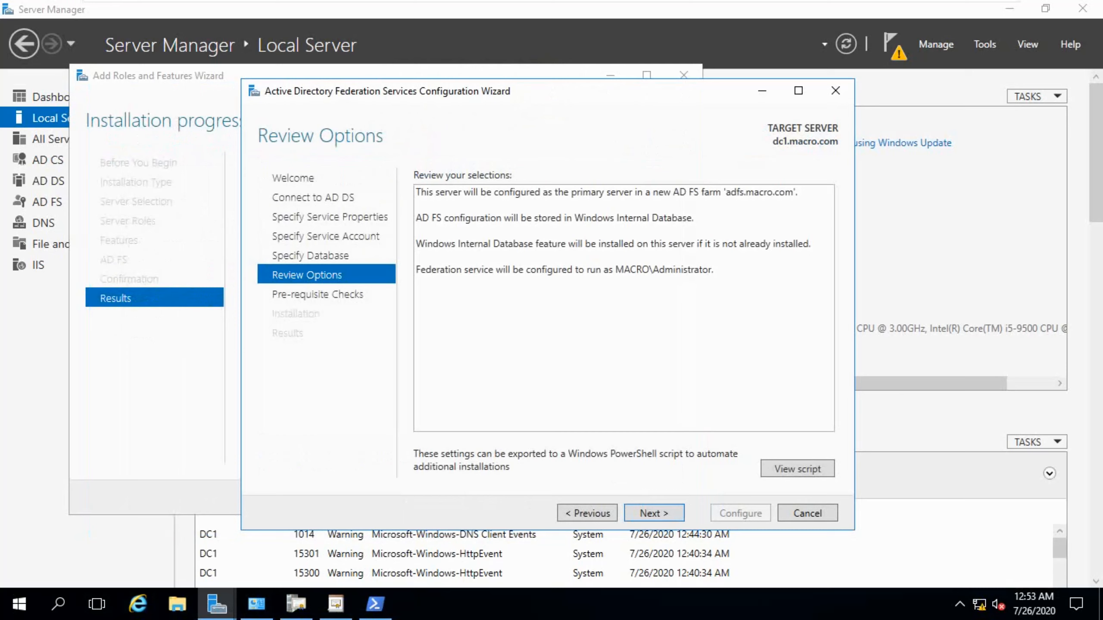
left_click(645, 507)
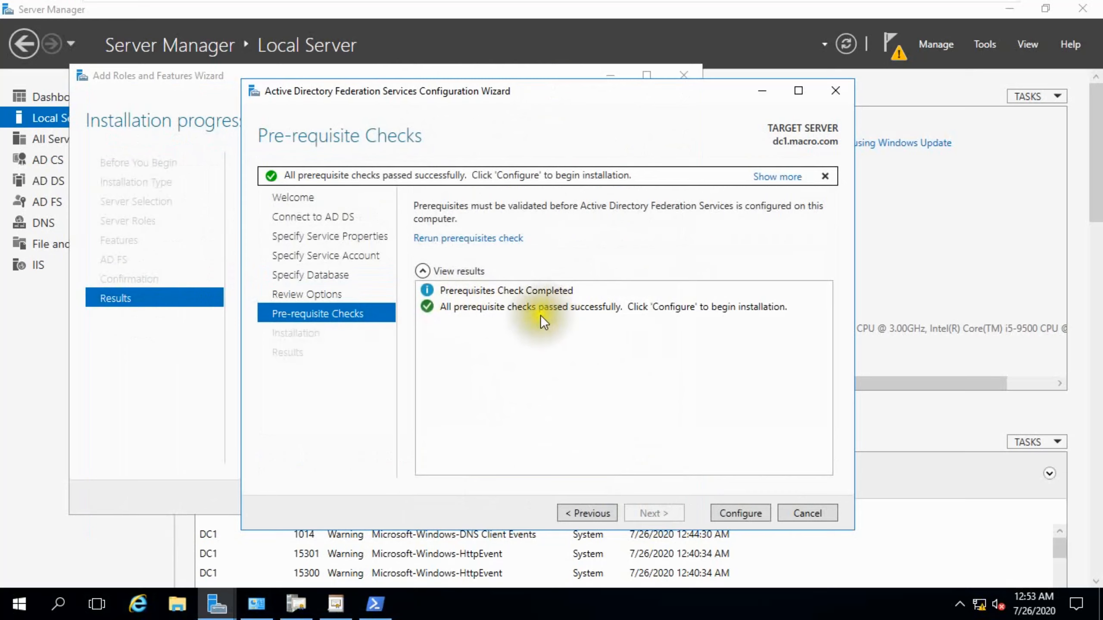
left_click(743, 507)
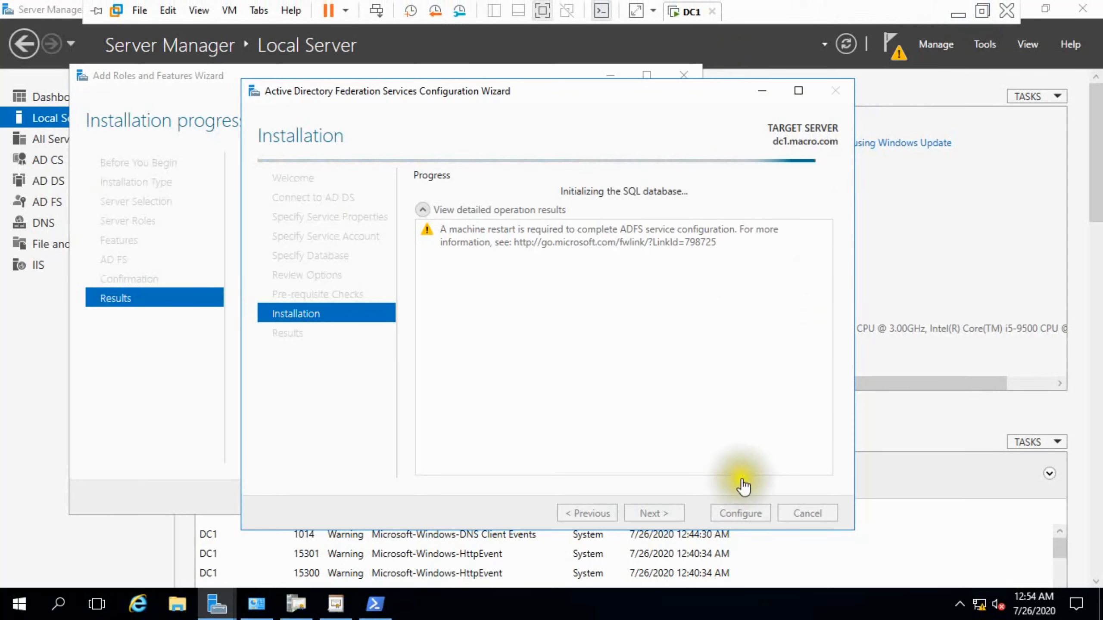
Close the AD FS configuration wizard, the Add Roles and Features wizard and the Certification Authority console.
left_click(982, 10)
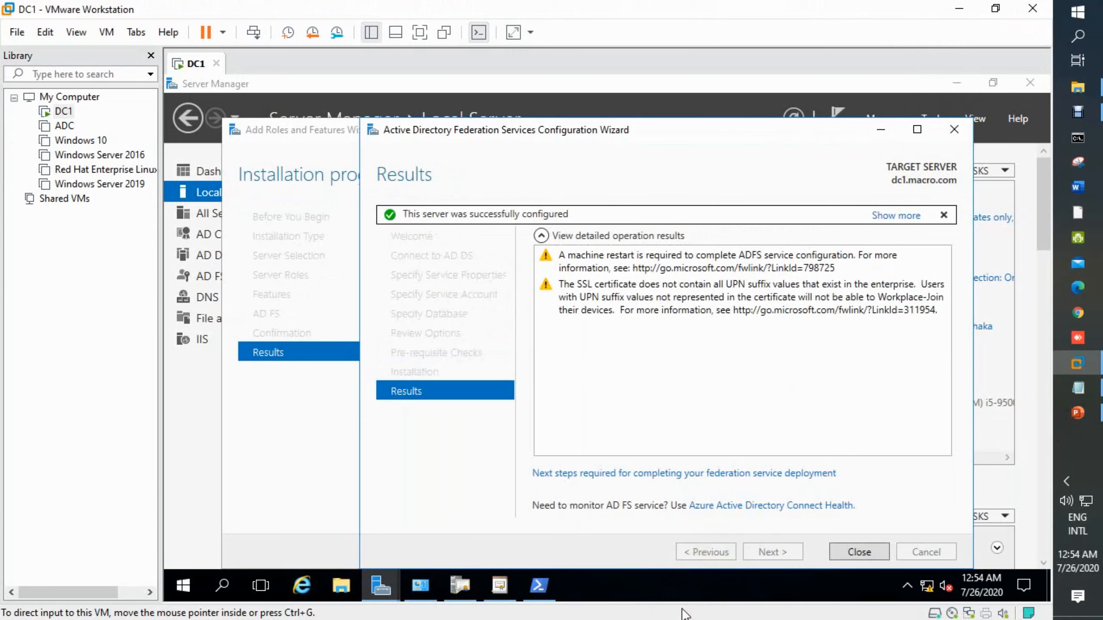
left_click(420, 32)
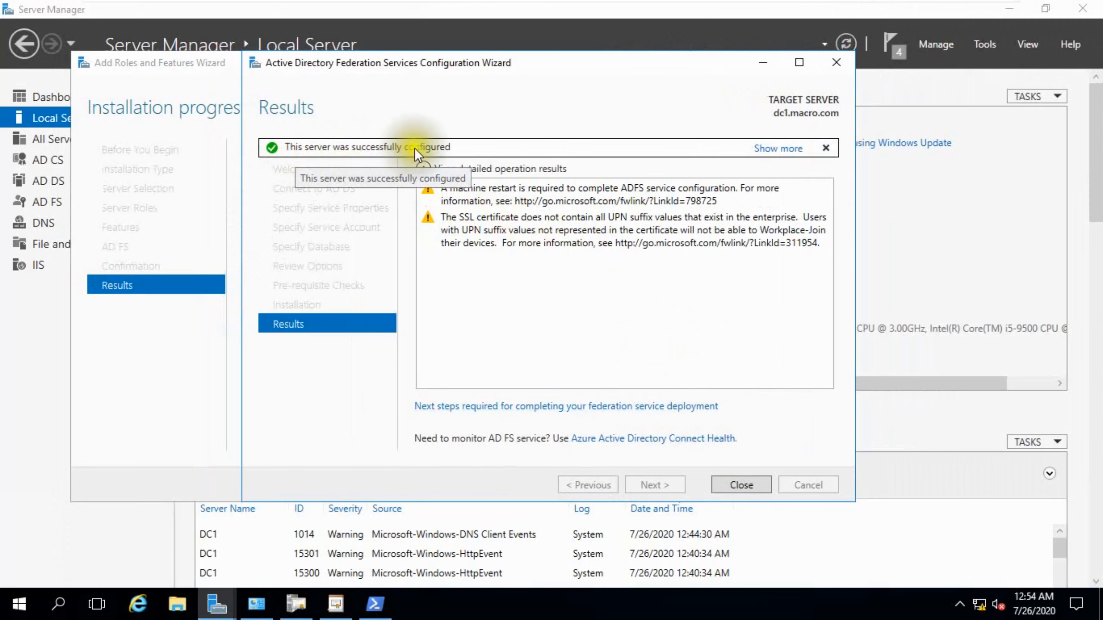
left_click(741, 484)
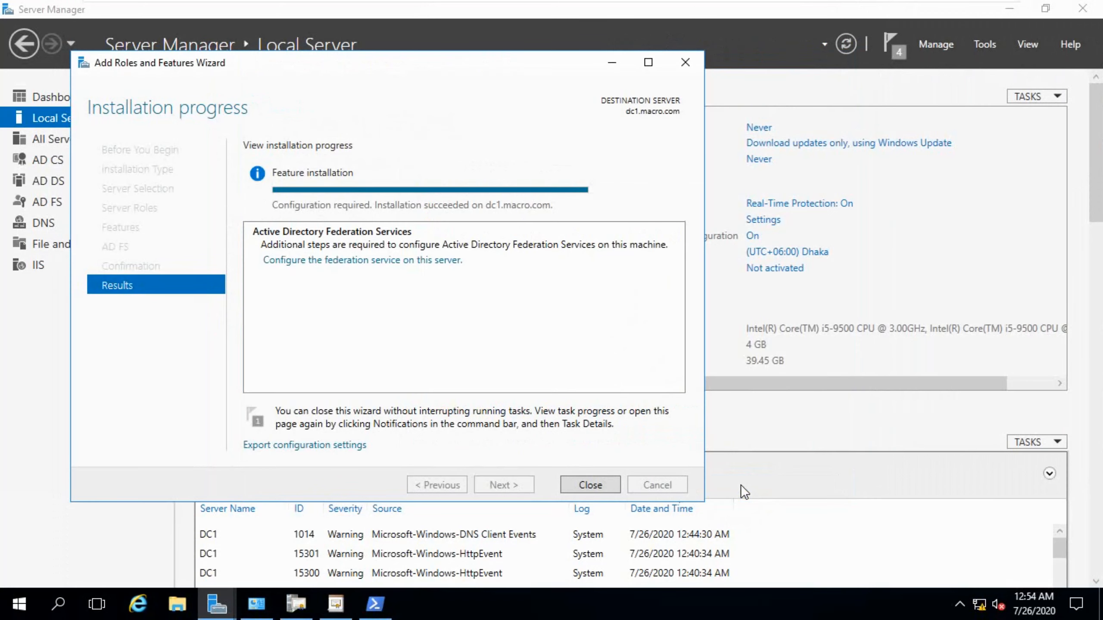
left_click(575, 482)
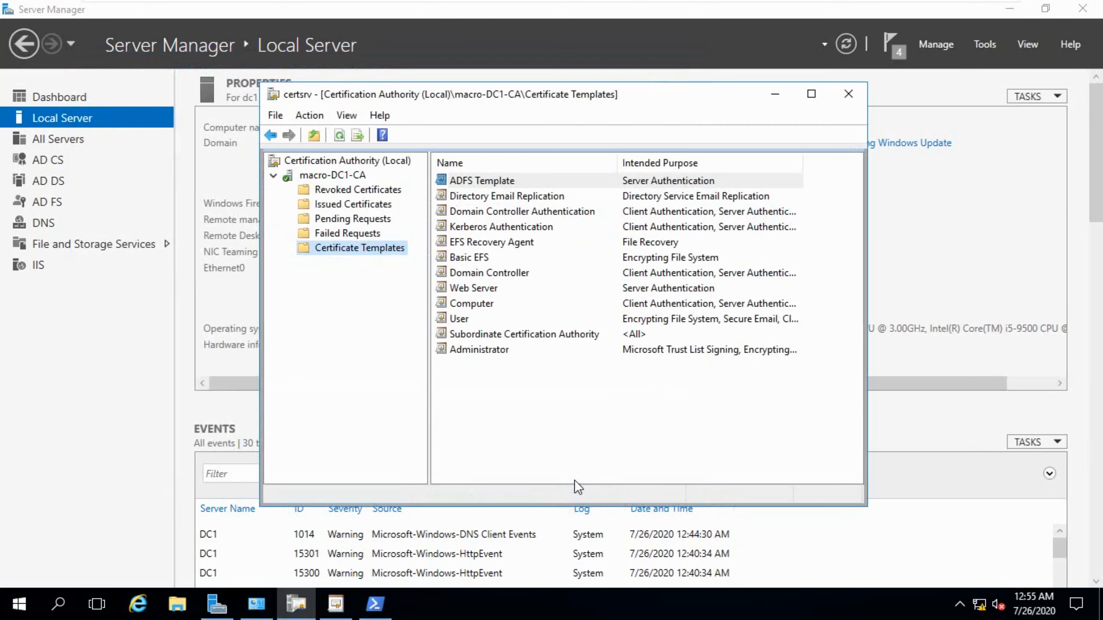
left_click(838, 91)
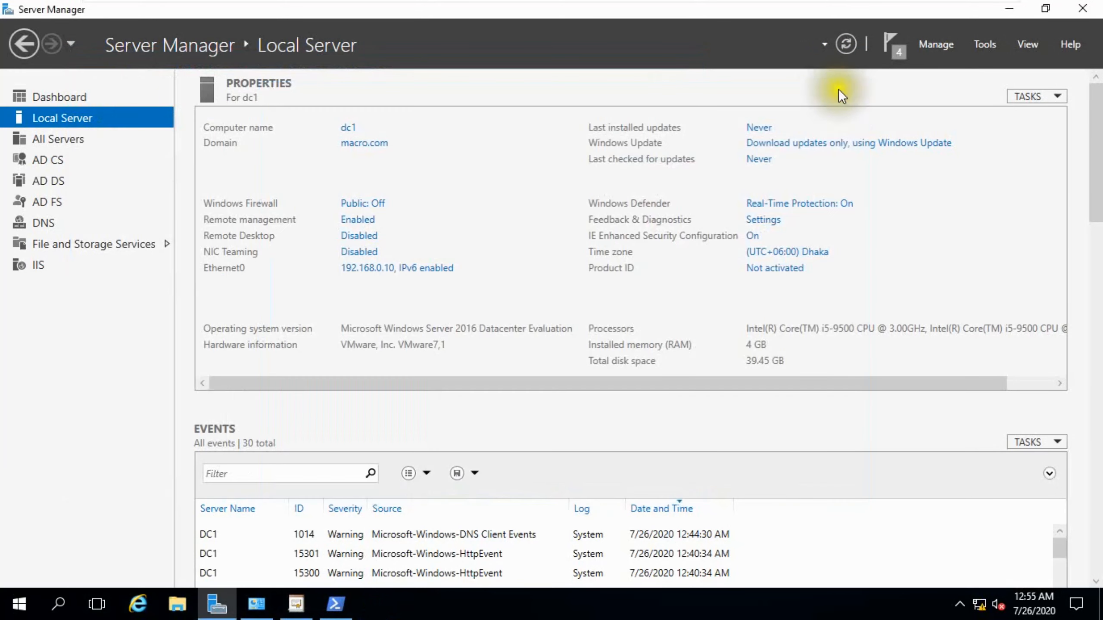
left_click(842, 44)
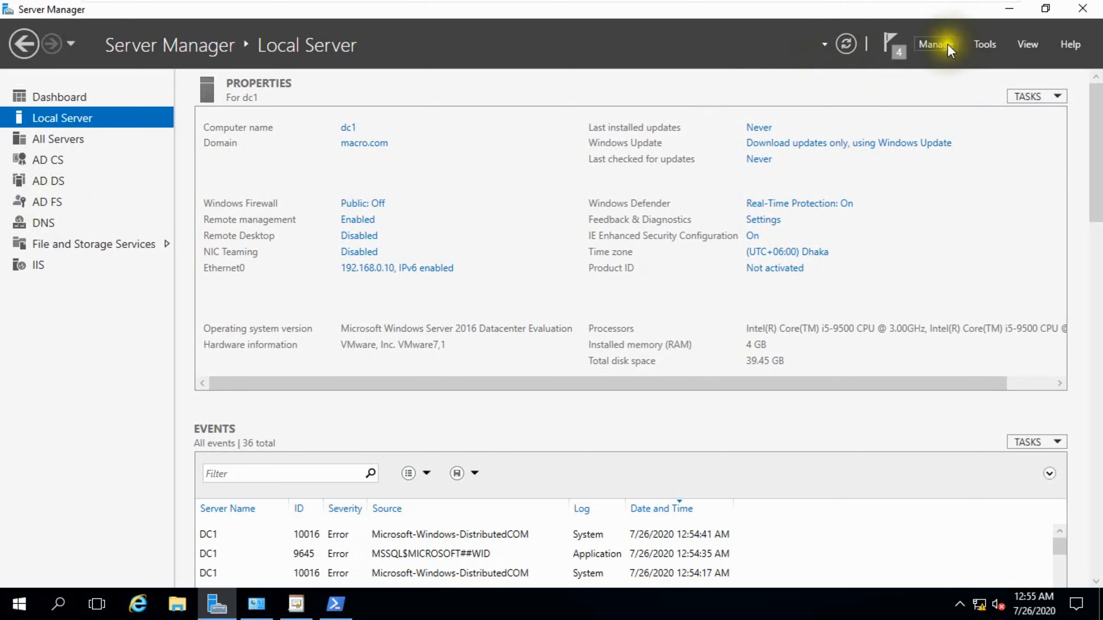
left_click(983, 44)
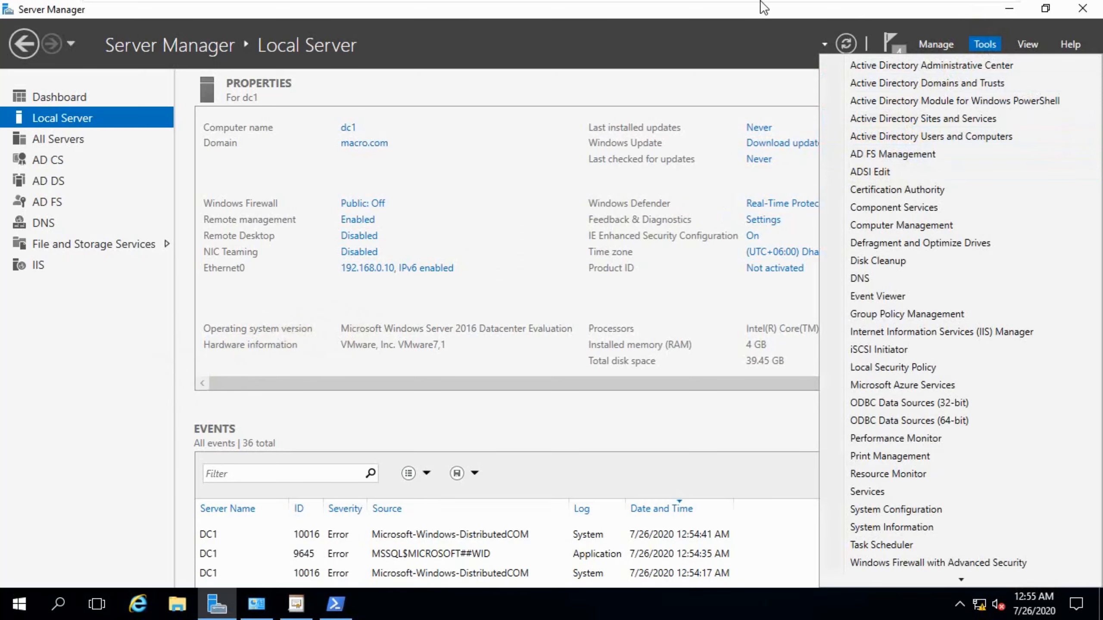
View item 7, Enable Sign-on Page, on the presentation slide and return to the virtual machine.
left_click(993, 9)
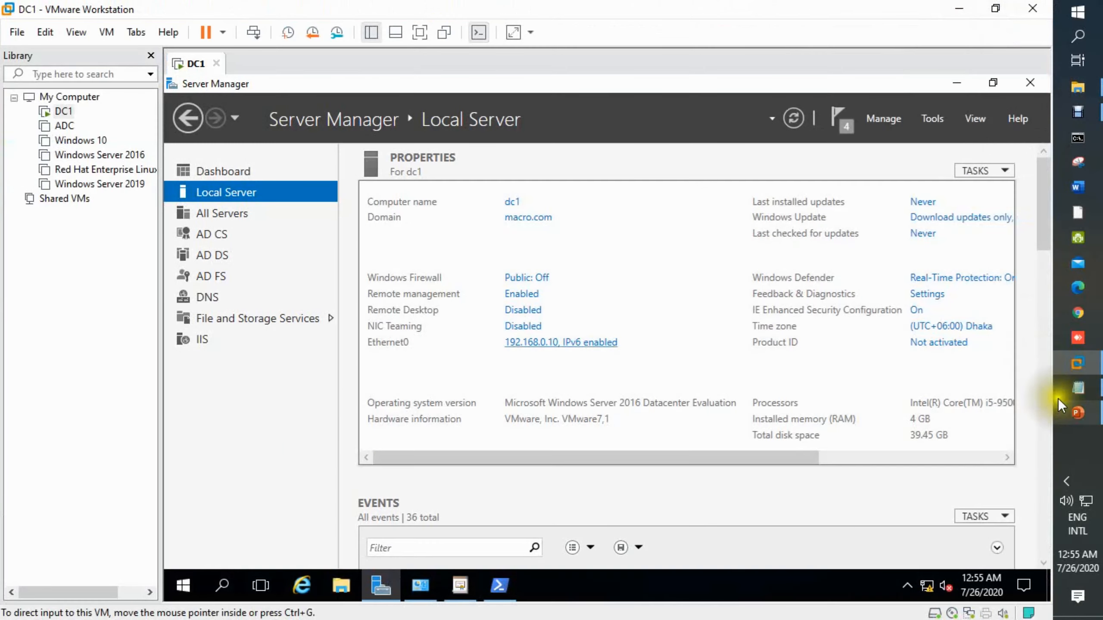
left_click(1074, 415)
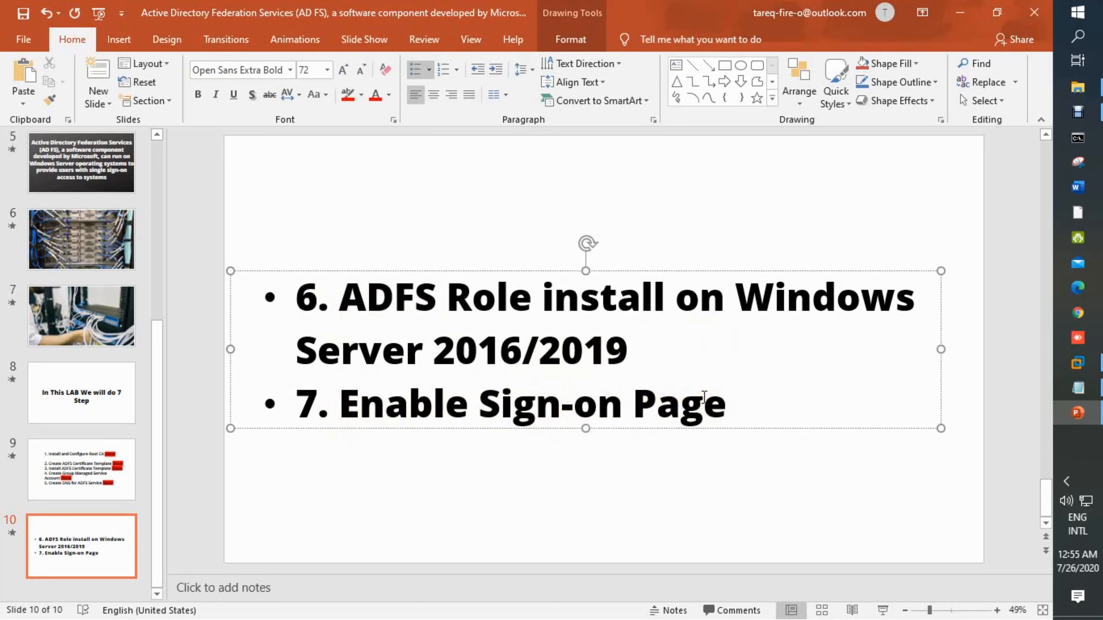
mouse_move(1073, 363)
left_click(992, 370)
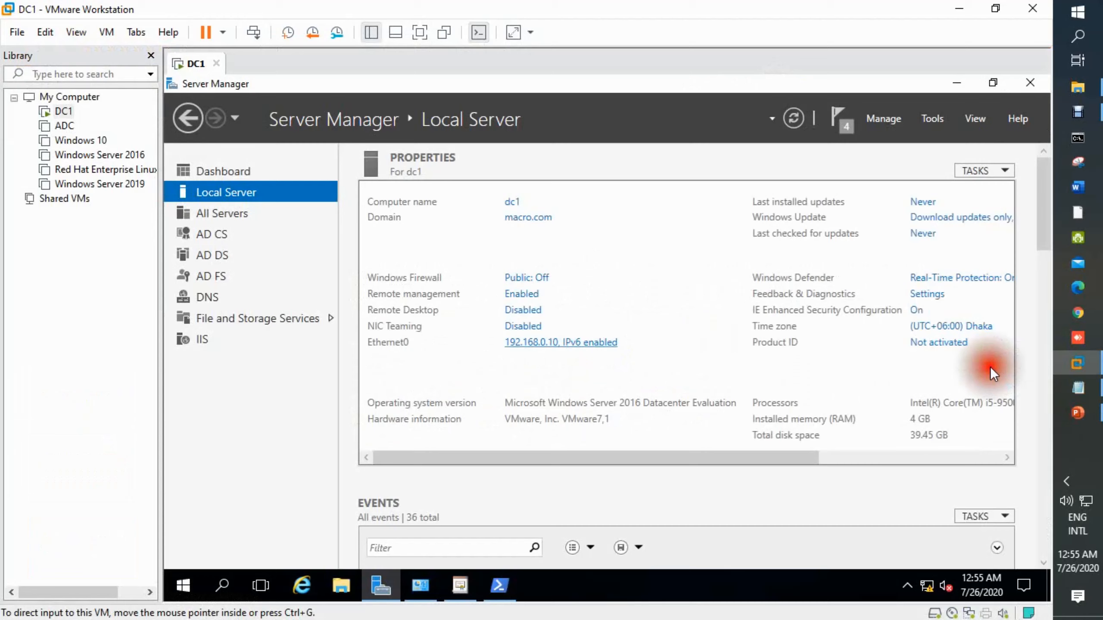
Restore the virtual machine to full screen and bring up the administrator PowerShell window.
left_click(418, 32)
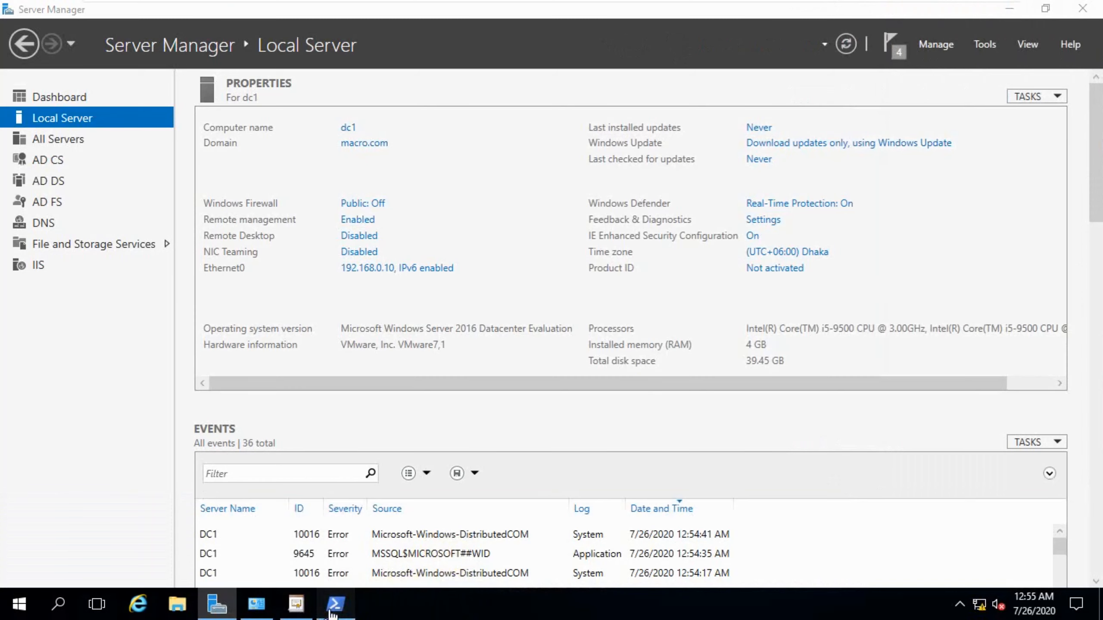
left_click(335, 604)
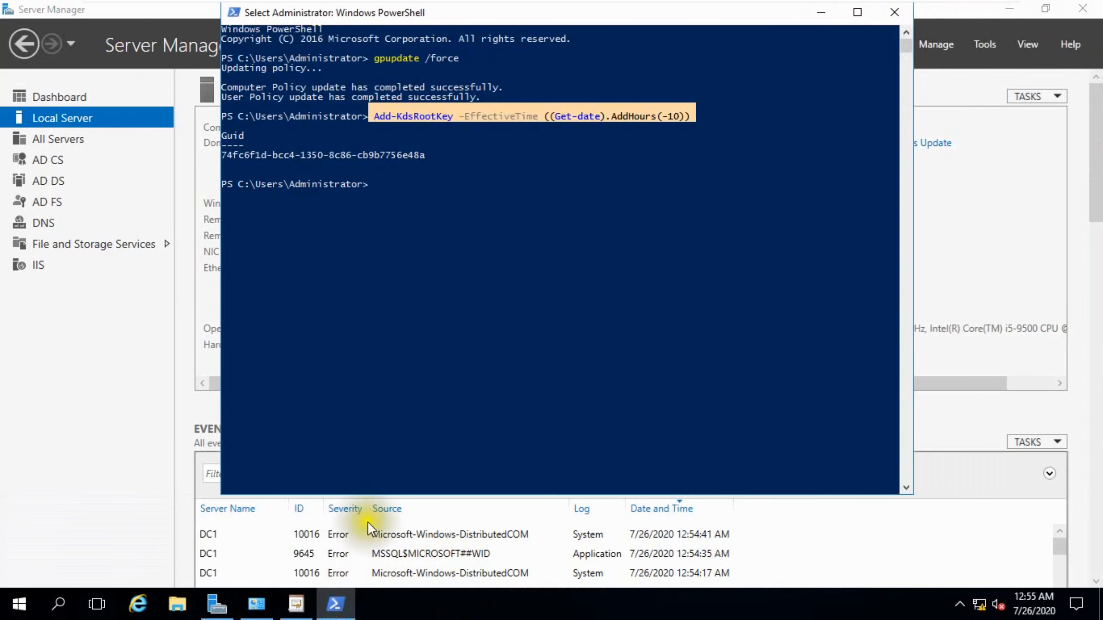
Enlarge the PowerShell console font through the window's properties.
left_click(415, 274)
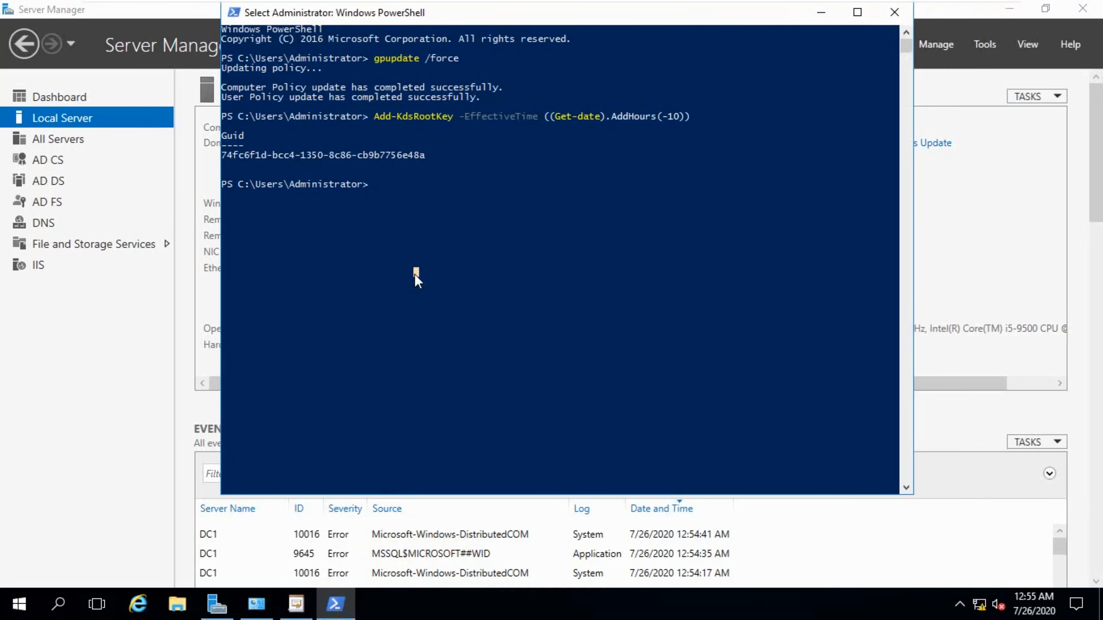
type("Sert")
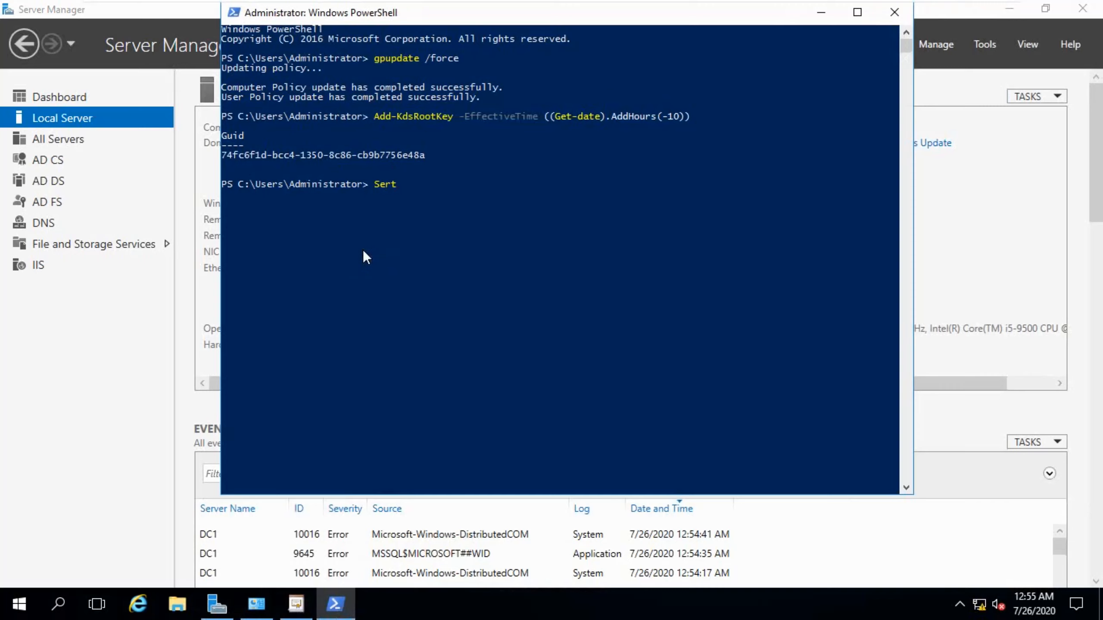
key("BackSpace")
key("BackSpace")
key("BackSpace")
right_click(343, 13)
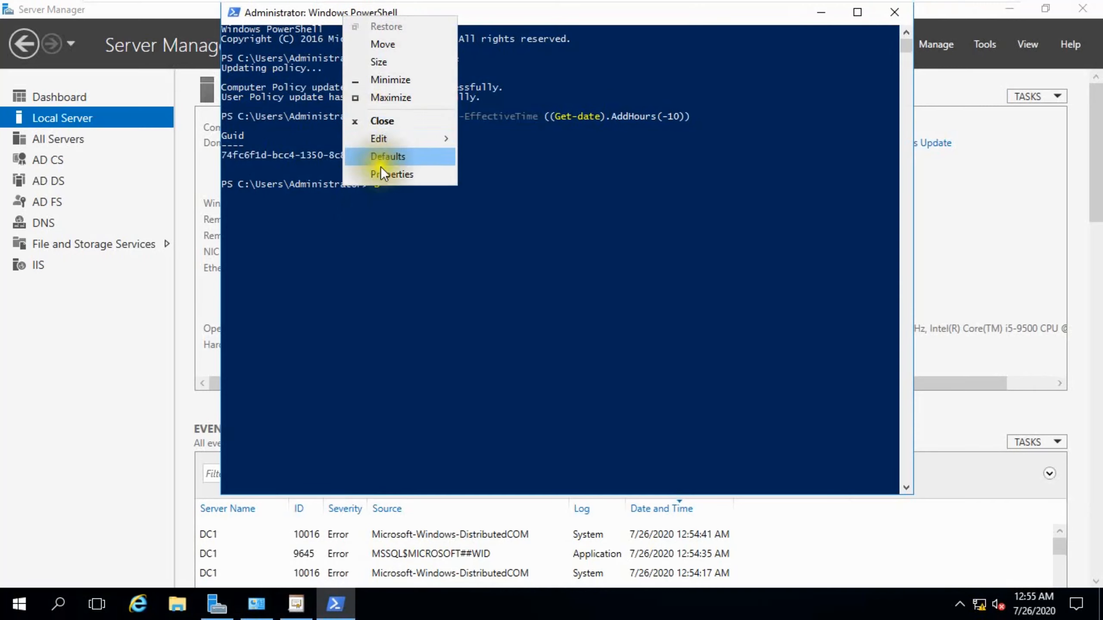
left_click(385, 171)
left_click(300, 53)
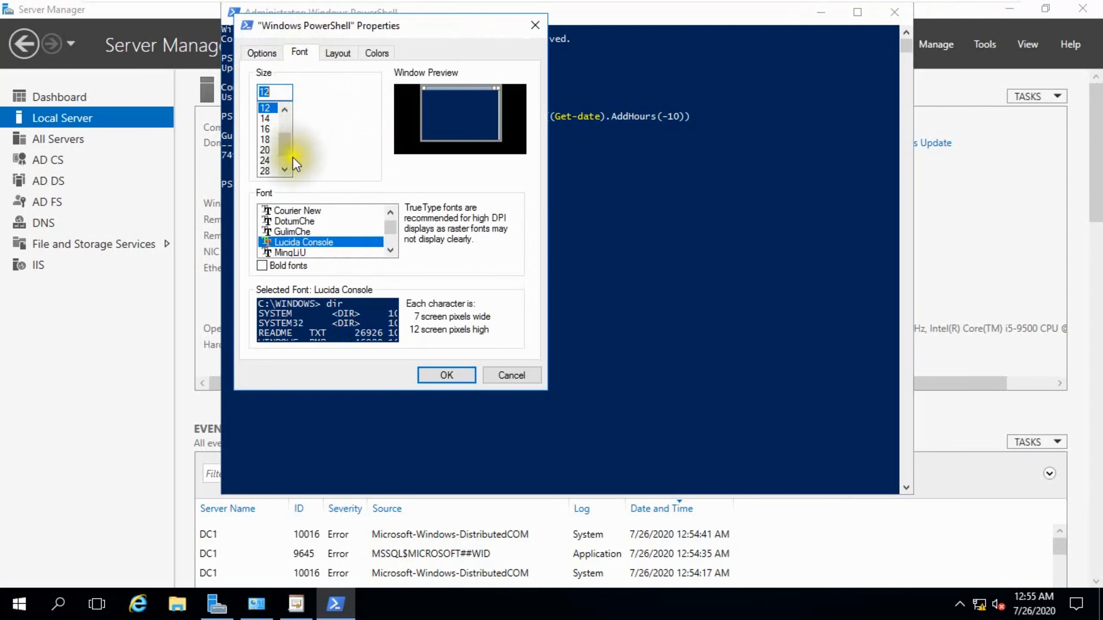
left_click(265, 143)
left_click(446, 375)
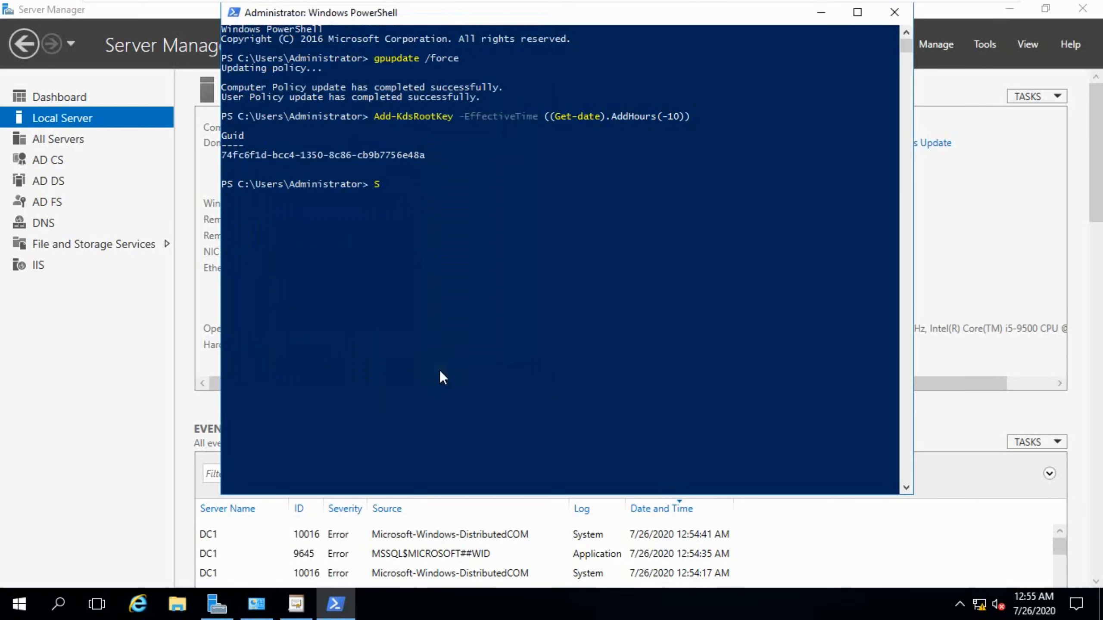
Enter the command Set-AdfsProperties -EnableIdPInitiatedSignonPage $true in the console.
left_click(499, 303)
type("e")
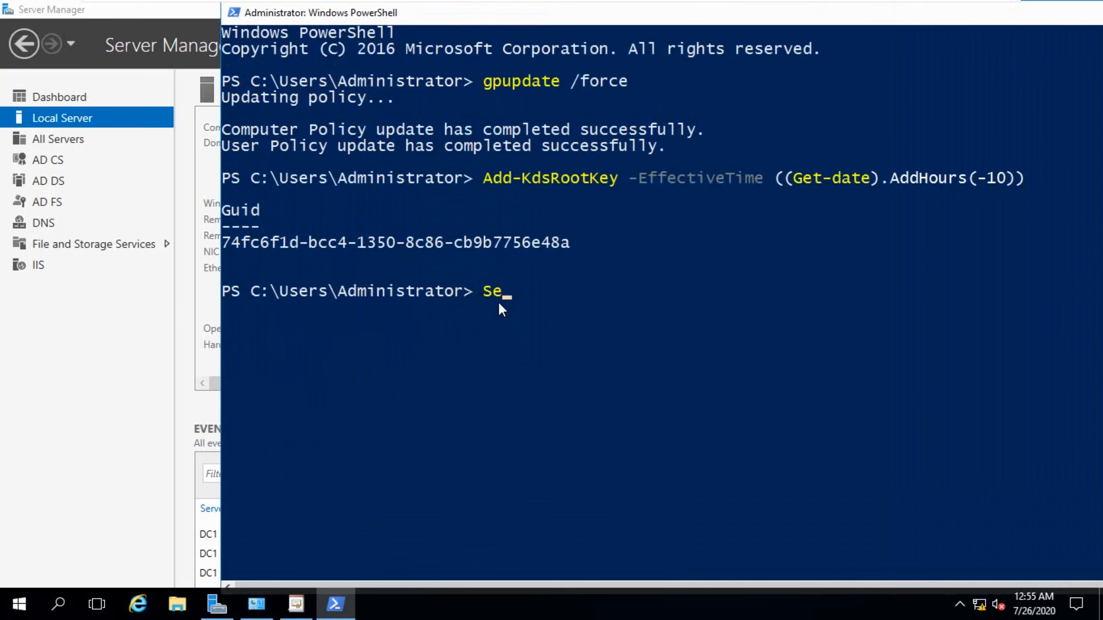
type("t-adf")
key("Tab")
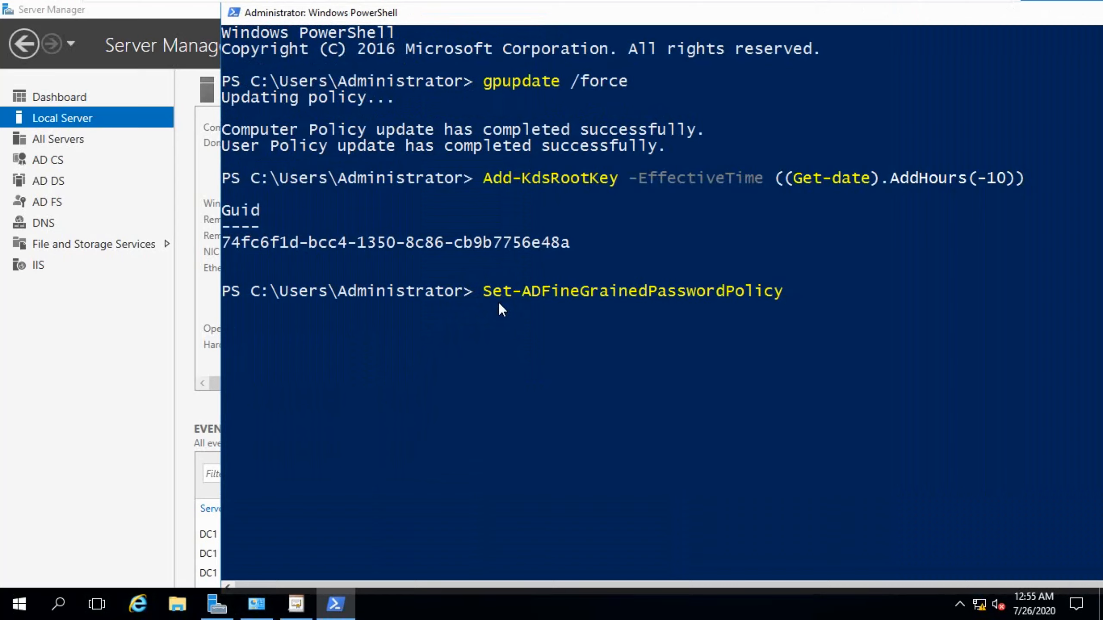
key("Tab")
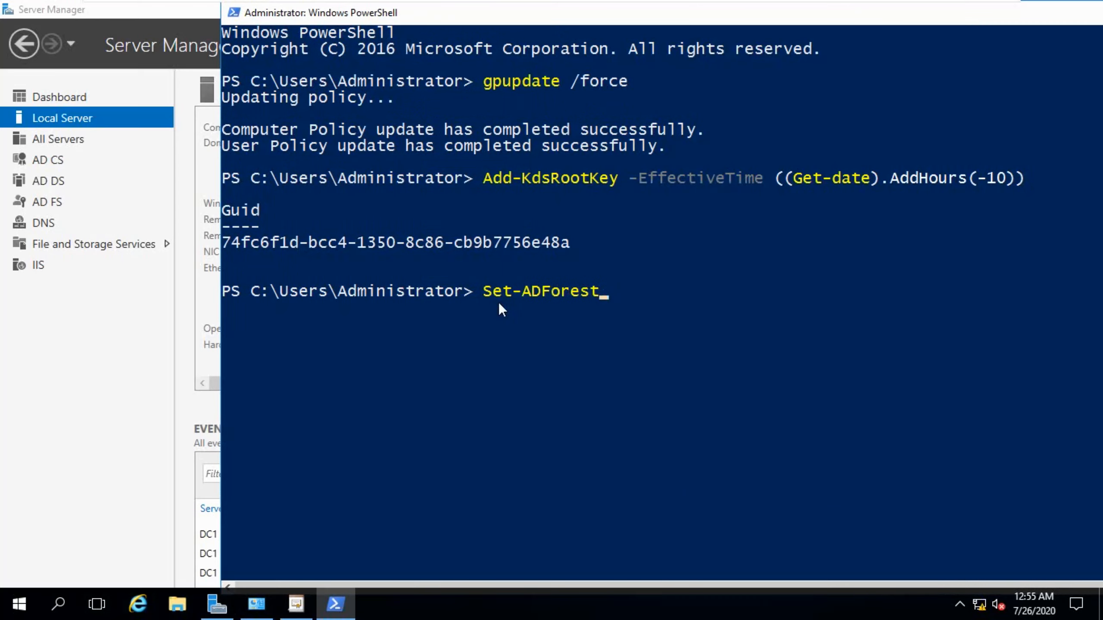
key("BackSpace")
key("BackSpace")
key("BackSpace")
key("BackSpace")
key("BackSpace")
key("BackSpace")
type("fsPr")
key("Tab")
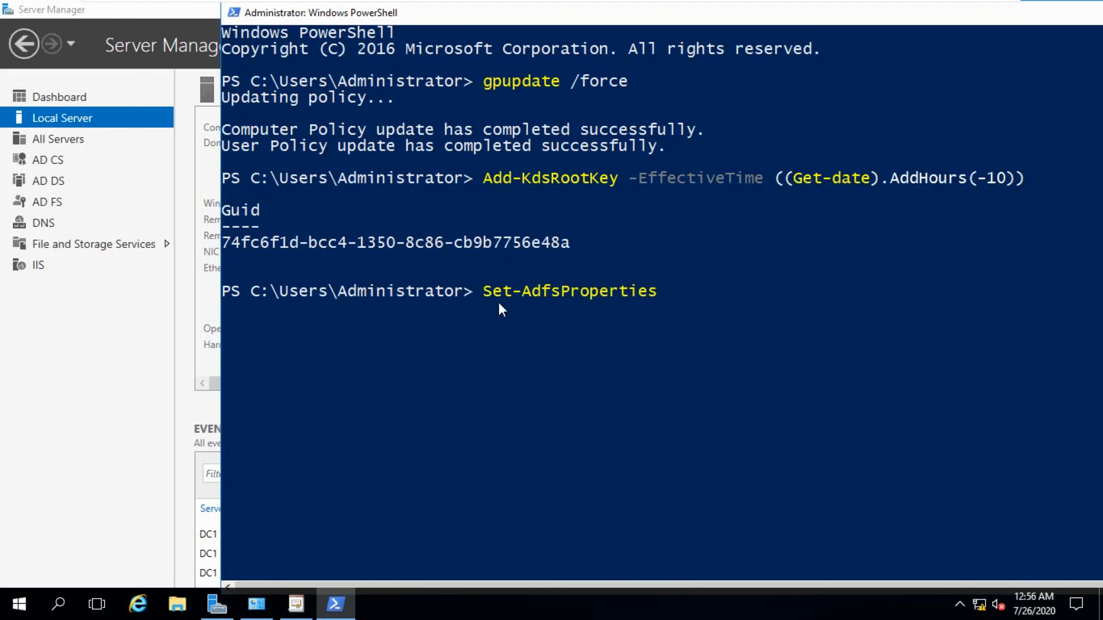
type("-ena")
key("Tab")
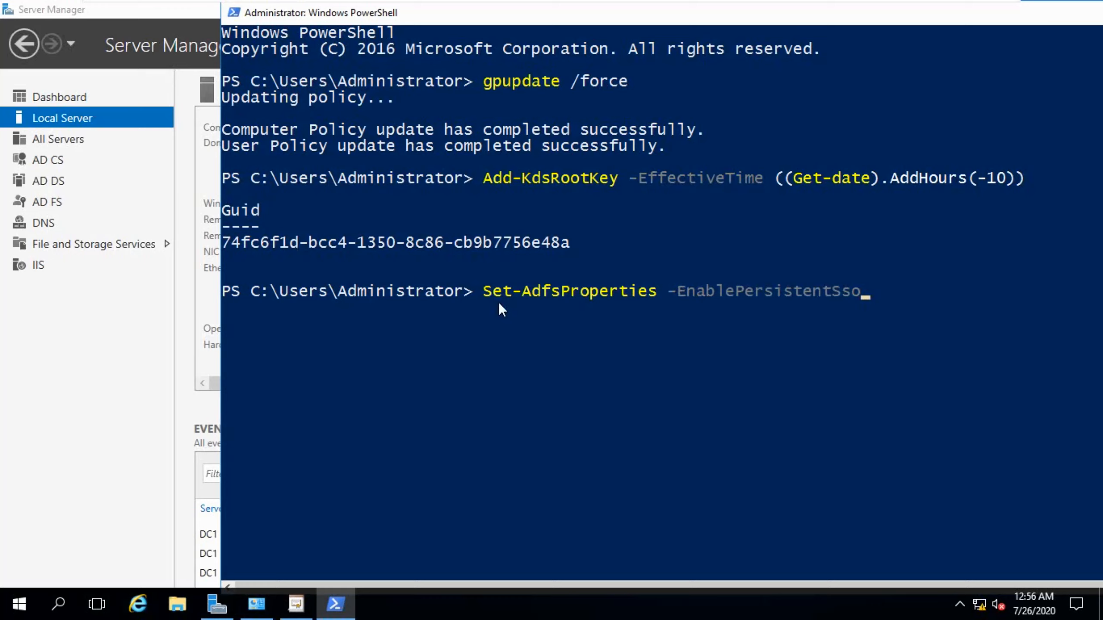
key("Tab")
key("Tab")
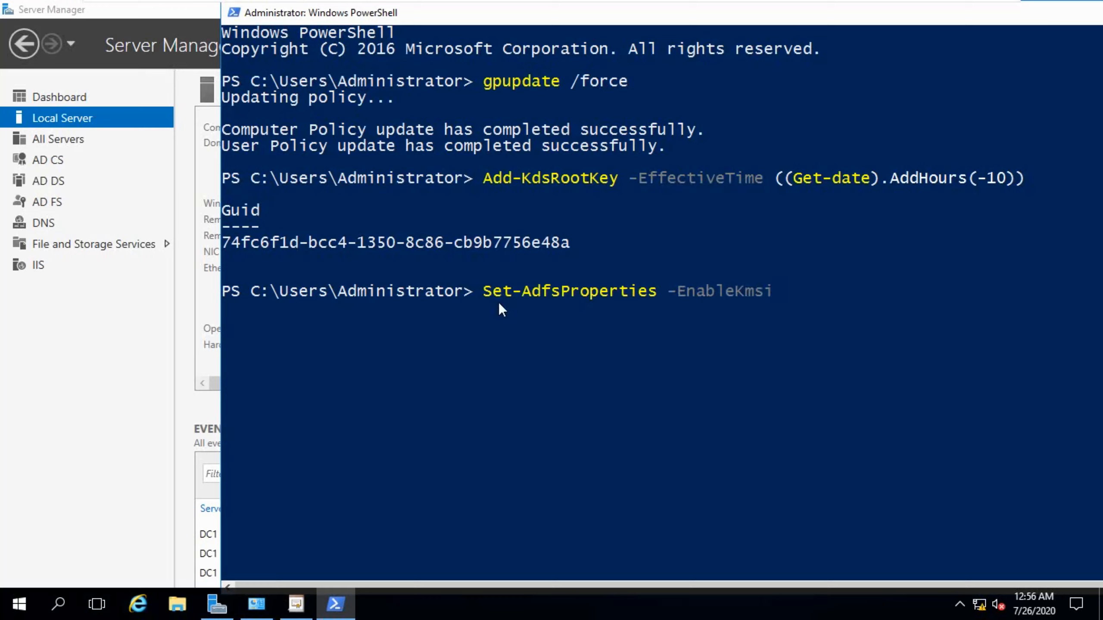
key("BackSpace")
key("BackSpace")
key("BackSpace")
key("BackSpace")
key("BackSpace")
key("BackSpace")
key("BackSpace")
key("BackSpace")
key("BackSpace")
key("BackSpace")
key("BackSpace")
key("BackSpace")
key("BackSpace")
type("Id")
key("Tab")
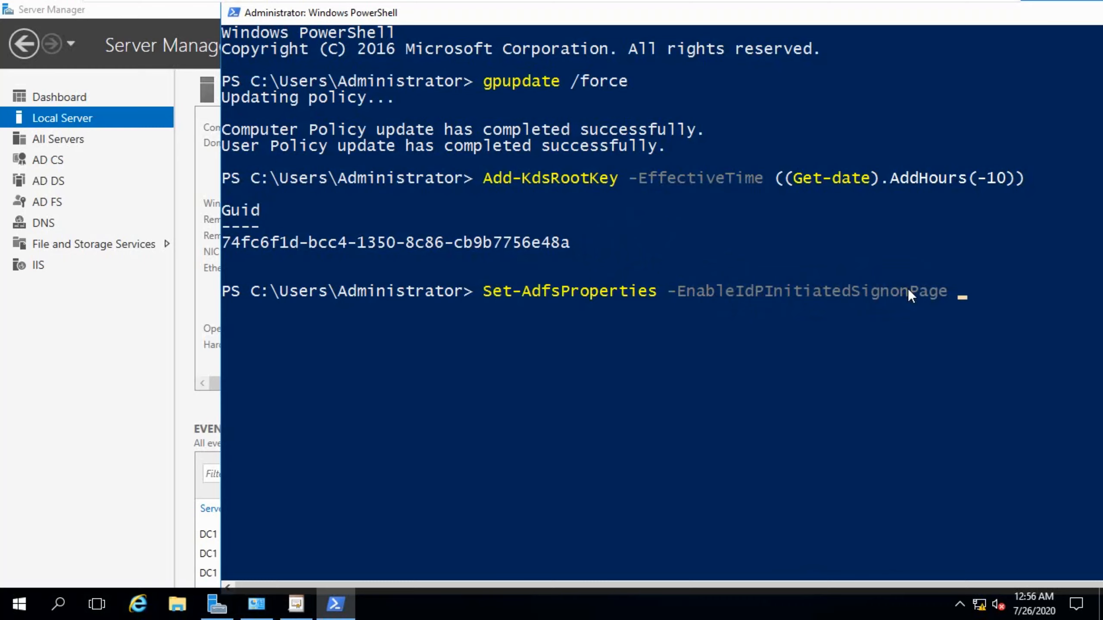
type("$Tr")
key("Tab")
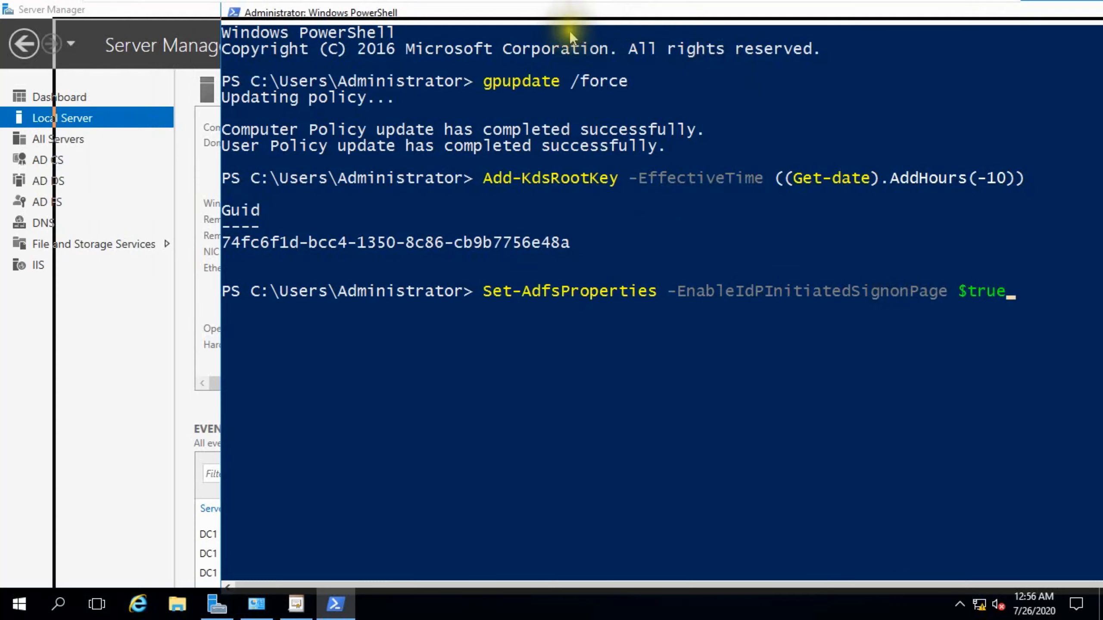
Run the Set-AdfsProperties command to enable the IdP-initiated sign-on page.
left_click_drag(569, 19, 406, 37)
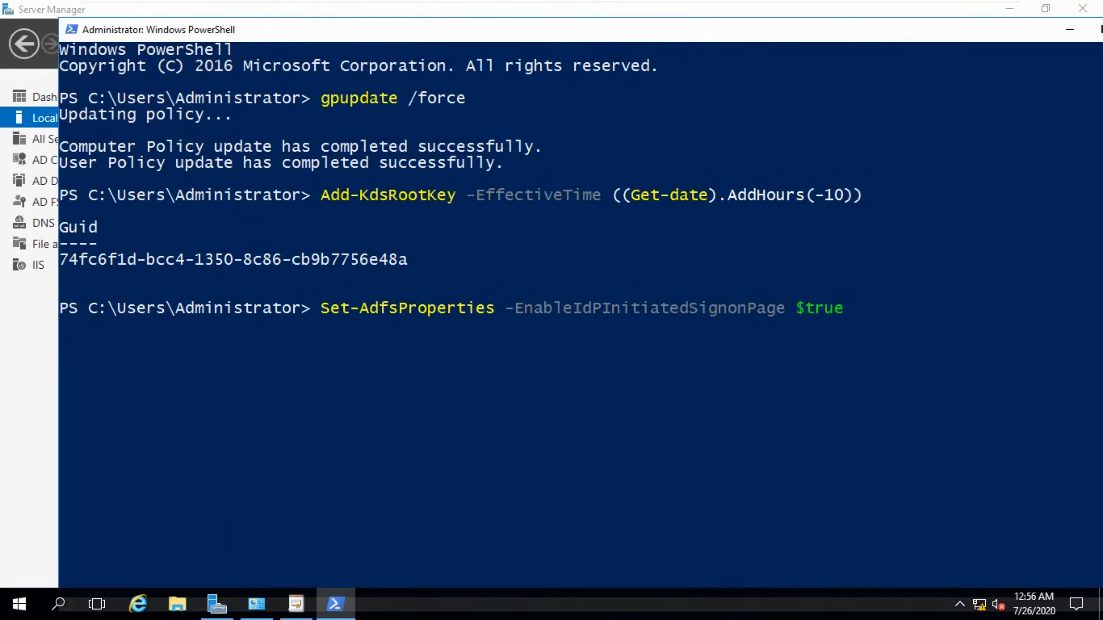
left_click_drag(323, 309, 377, 308)
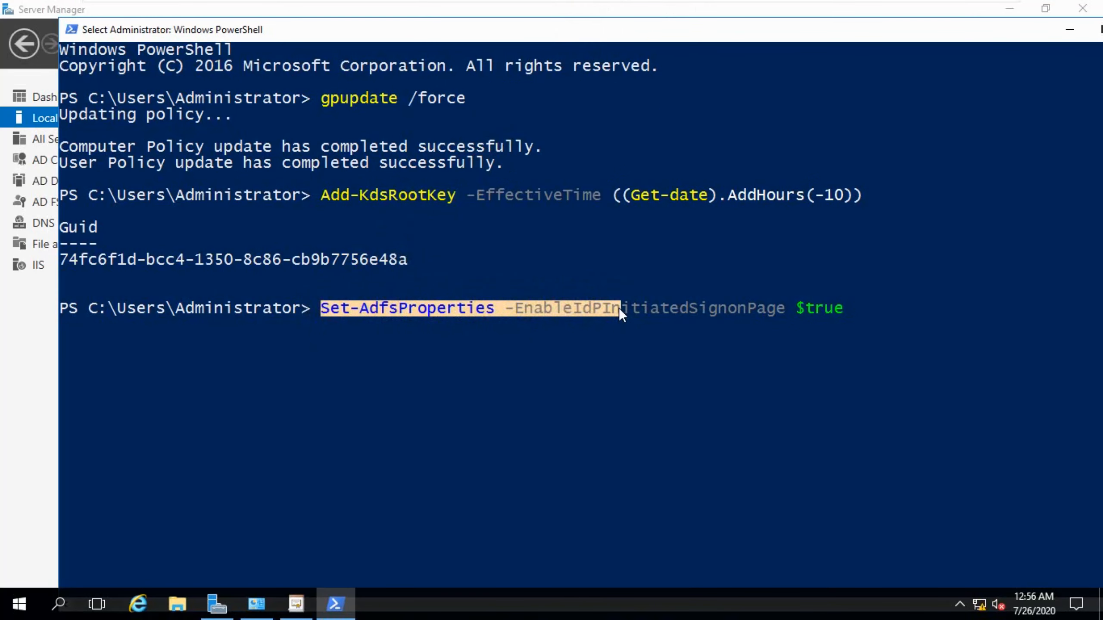
left_click_drag(650, 307, 851, 308)
left_click(858, 308)
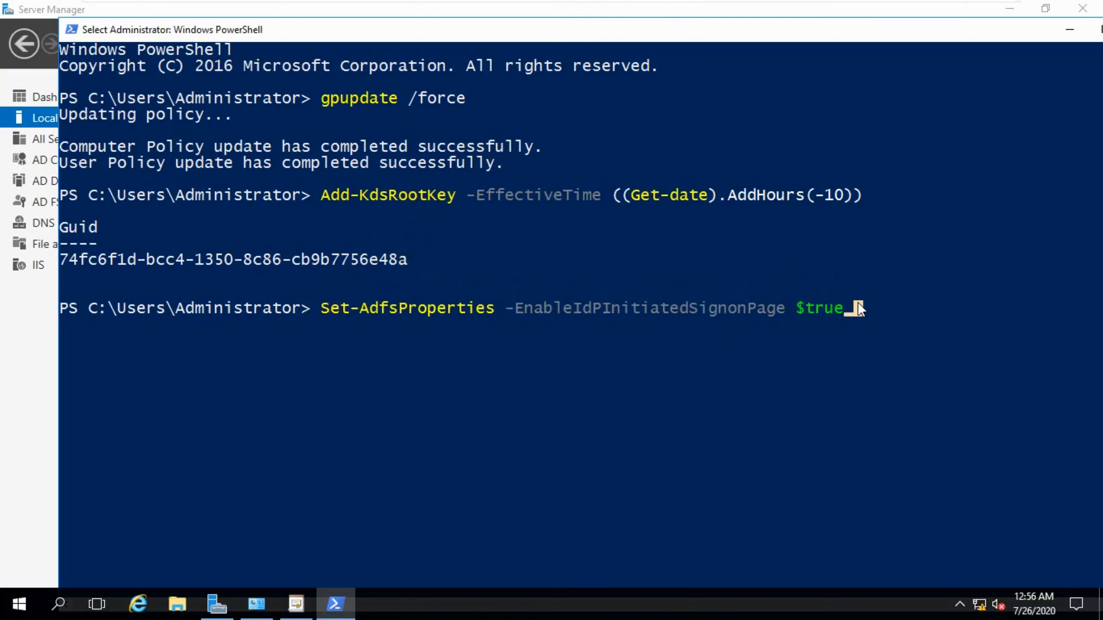
key("Escape")
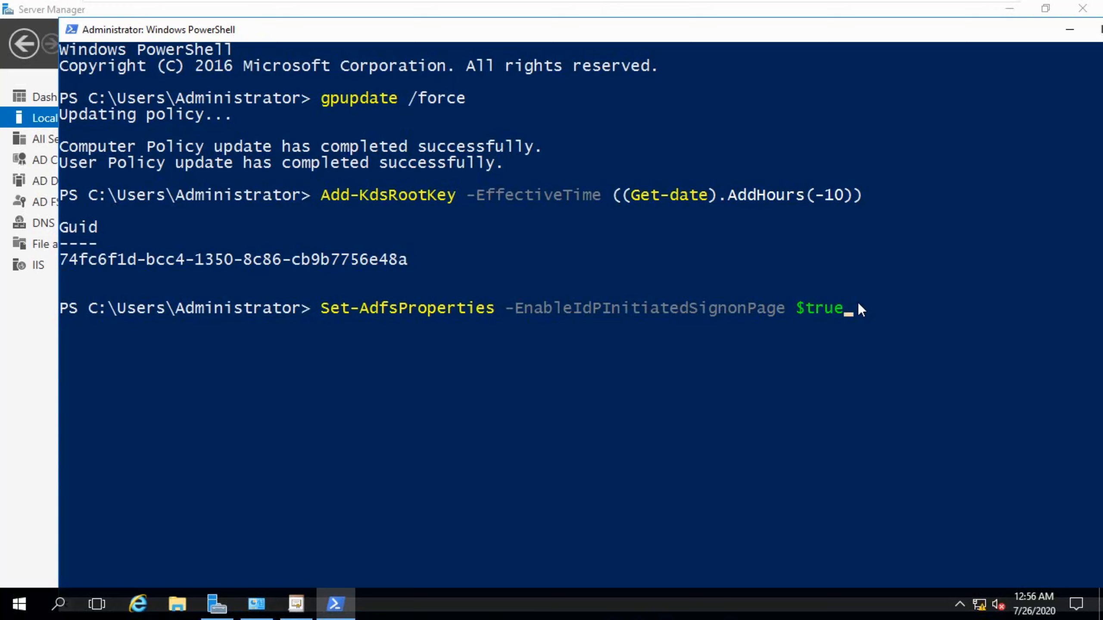
key("Return")
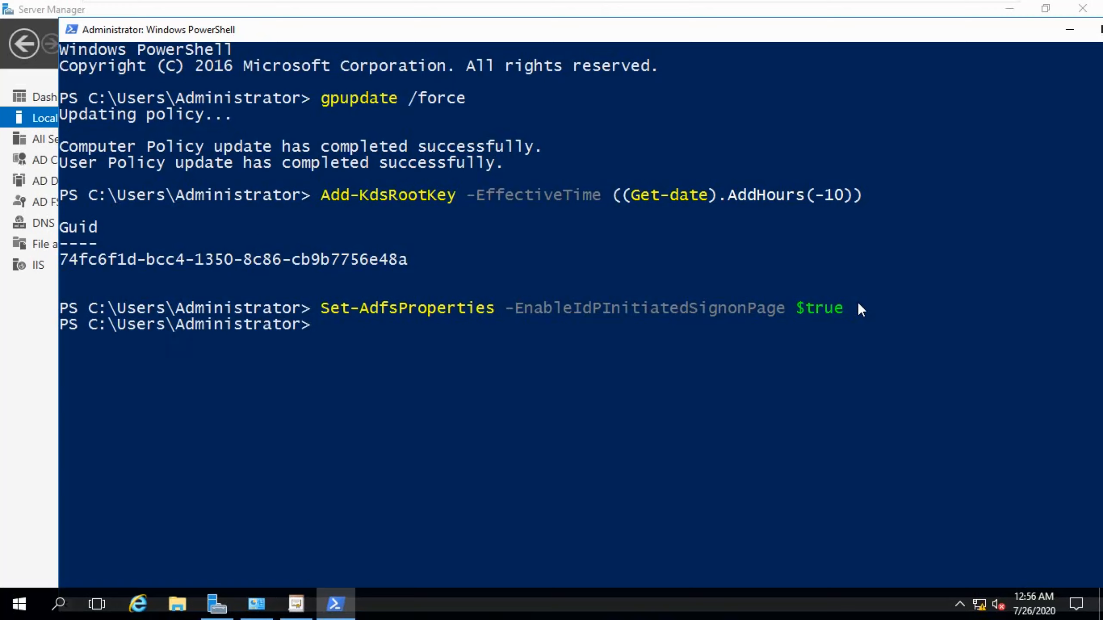
Open Internet Explorer and accept the recommended security, privacy and compatibility settings.
left_click(321, 311)
left_click_drag(320, 312, 677, 309)
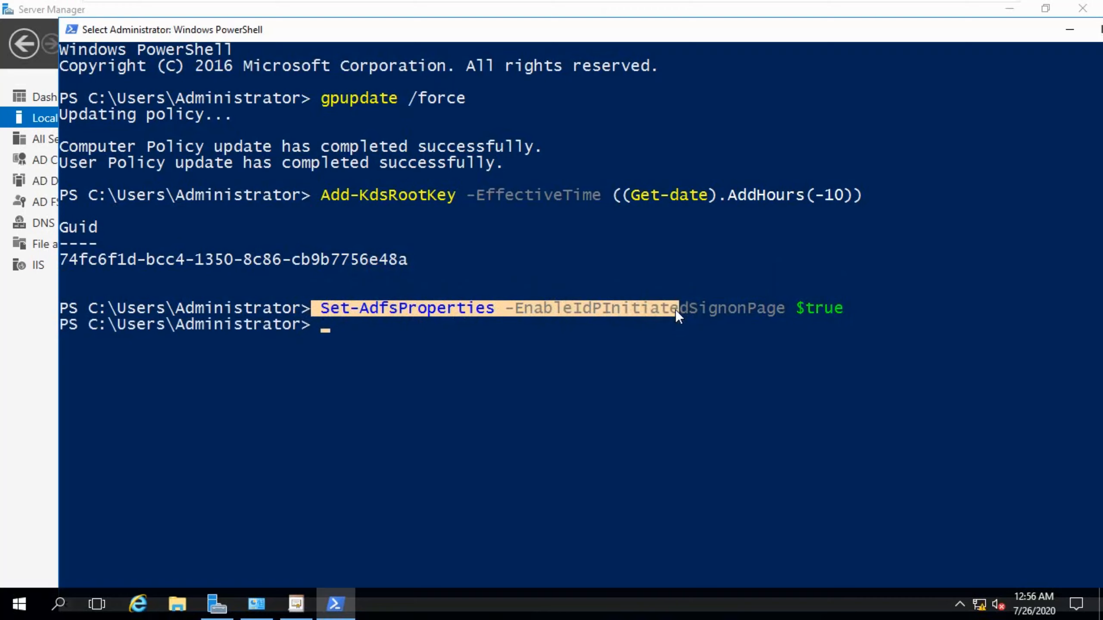
left_click(138, 604)
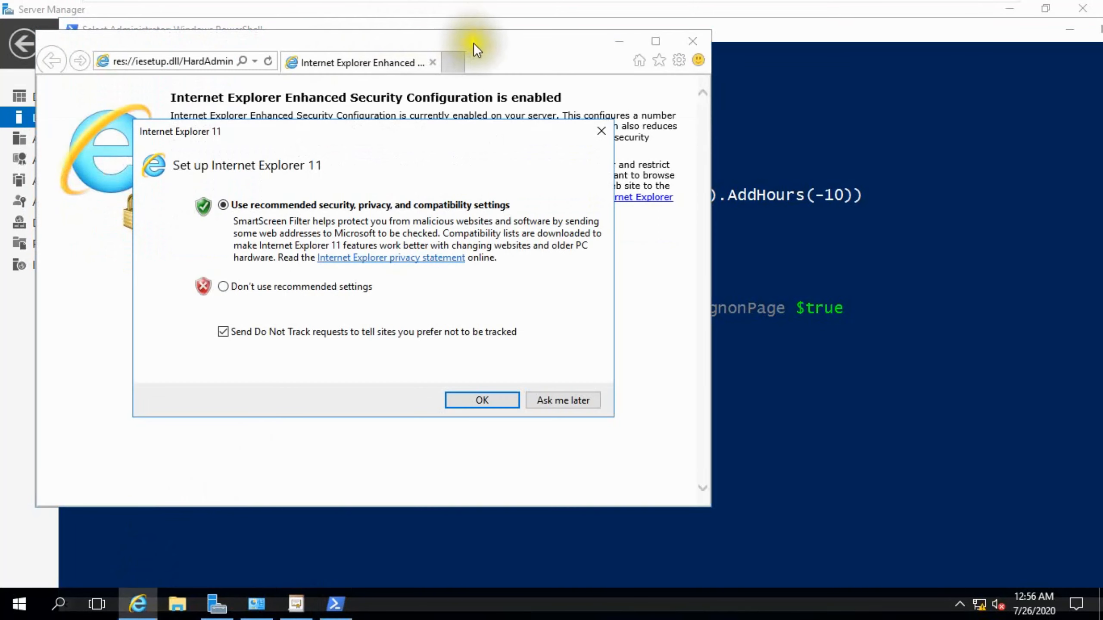
left_click(467, 398)
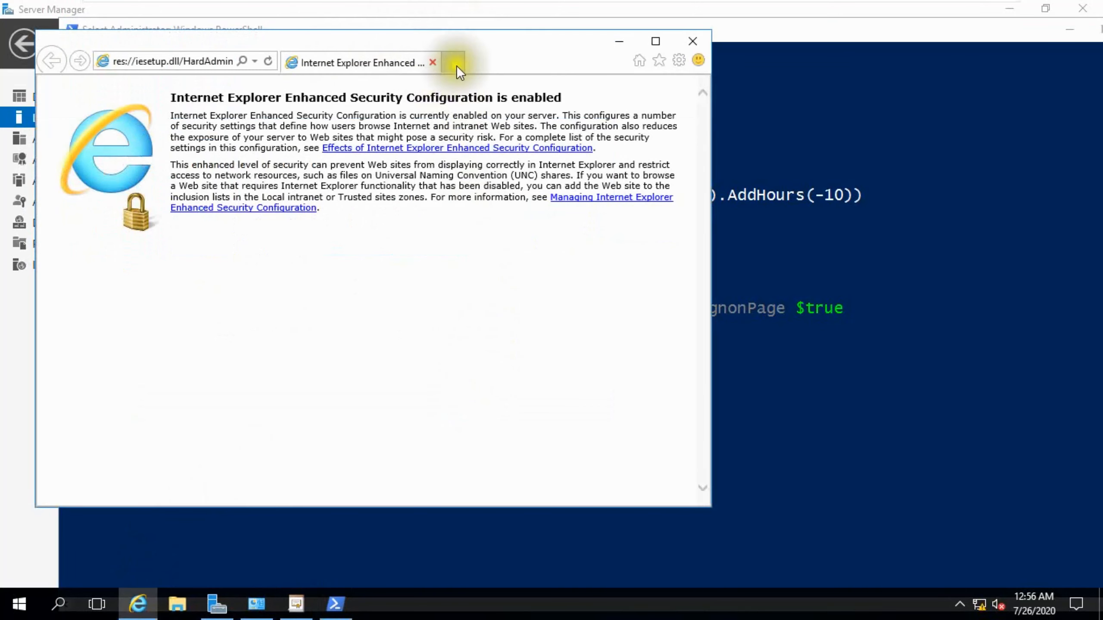
left_click_drag(523, 48, 630, 48)
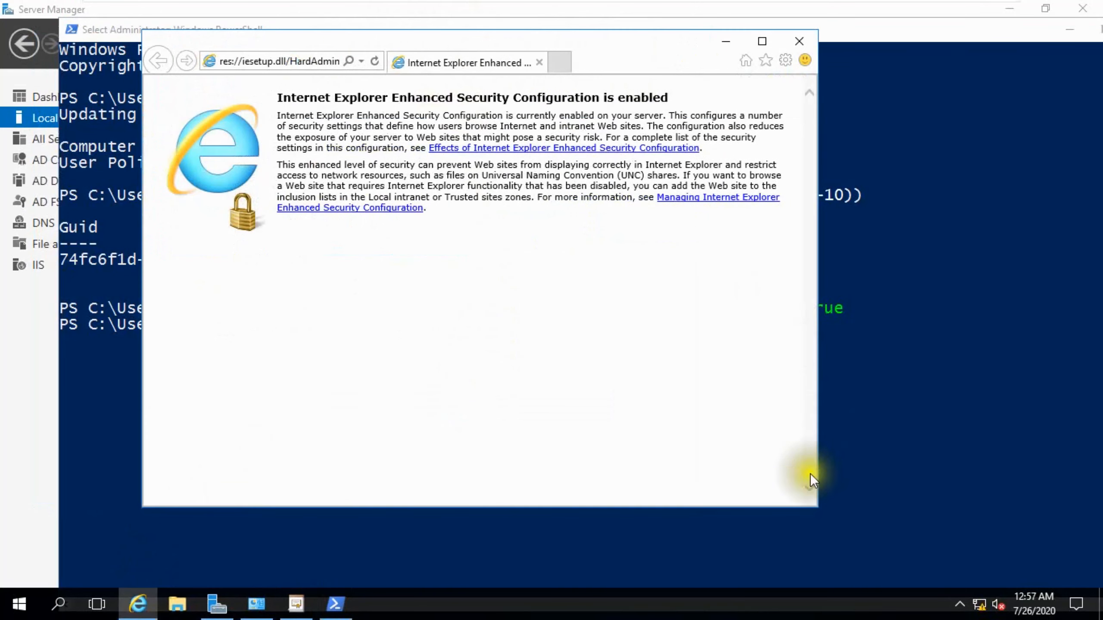
key("super+d")
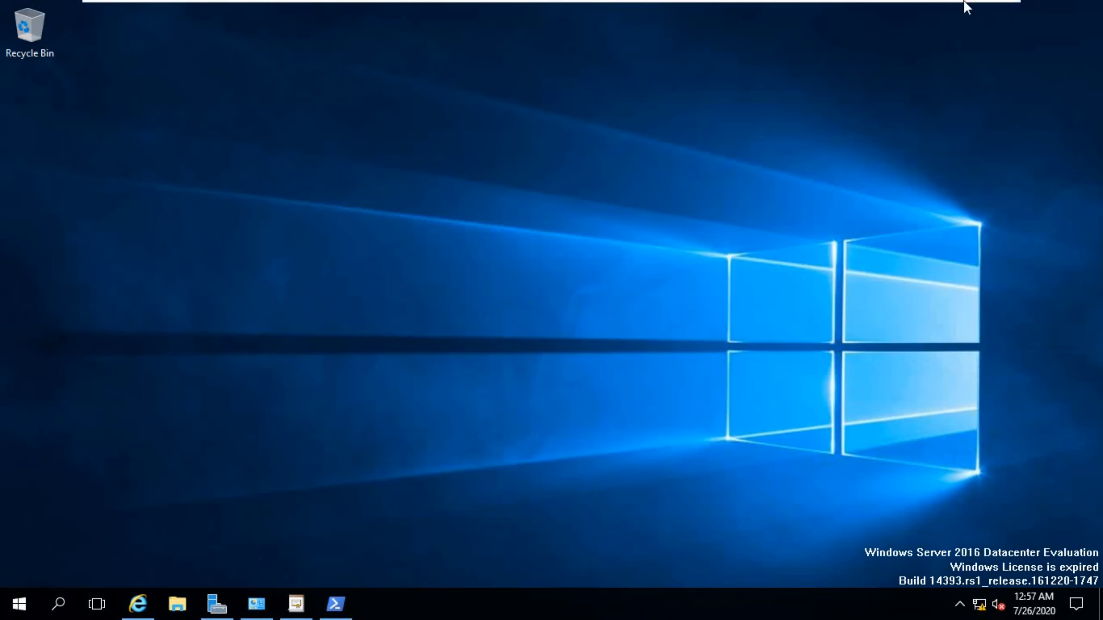
mouse_move(963, 0)
left_click(1001, 8)
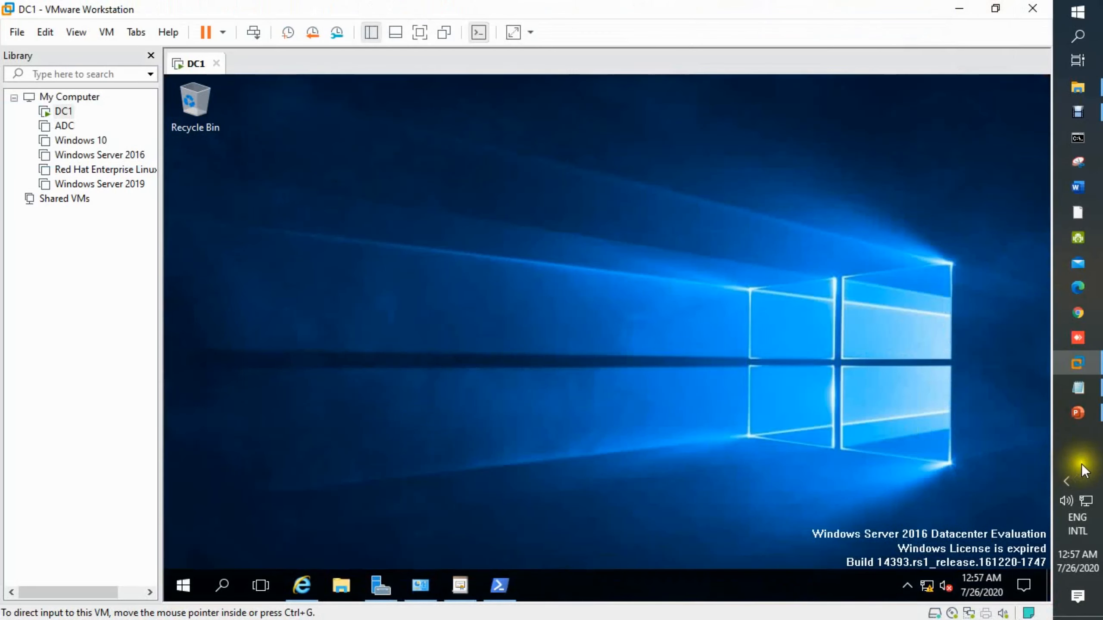
left_click(1079, 391)
left_click_drag(9, 468, 715, 464)
key("ctrl+c")
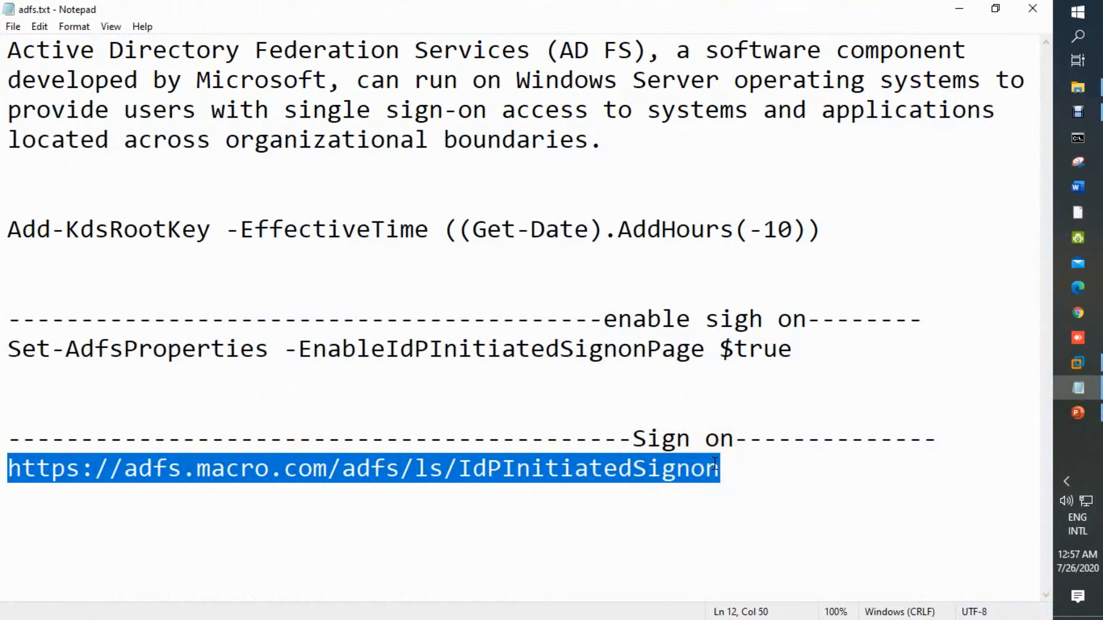
left_click(1077, 363)
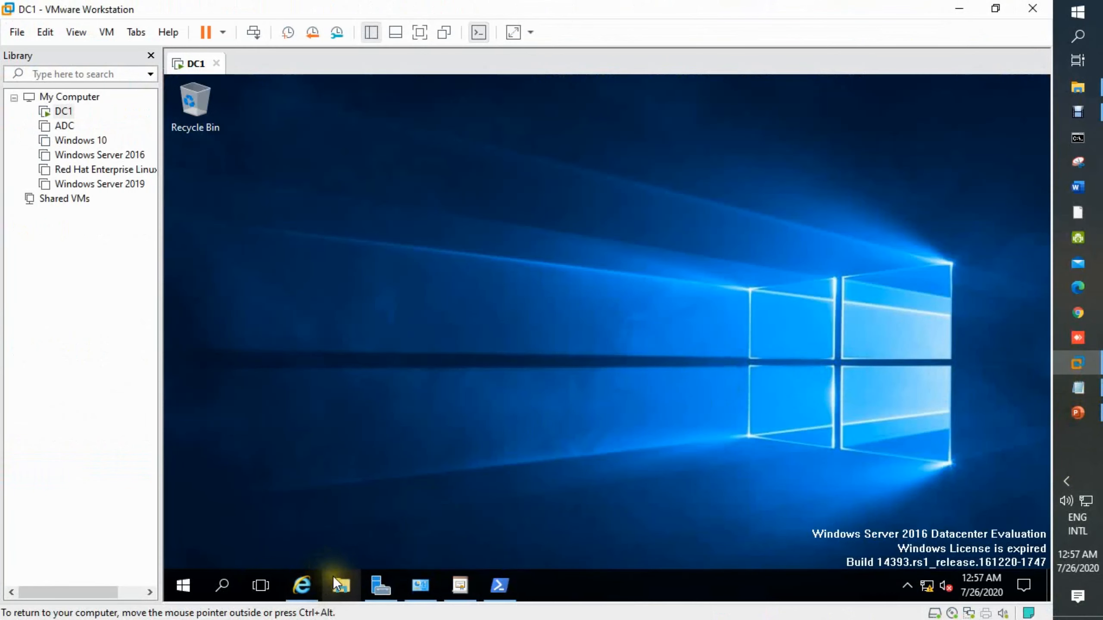
left_click(413, 33)
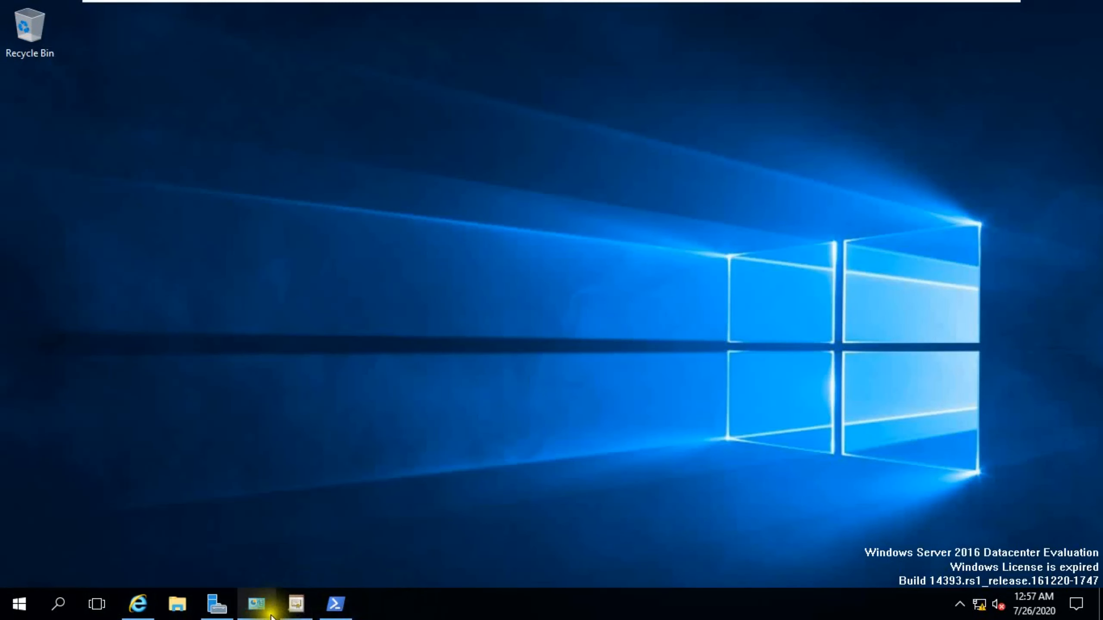
Open the copied sign-on URL in Internet Explorer and accept the secure connection alert.
left_click(137, 603)
left_click(320, 53)
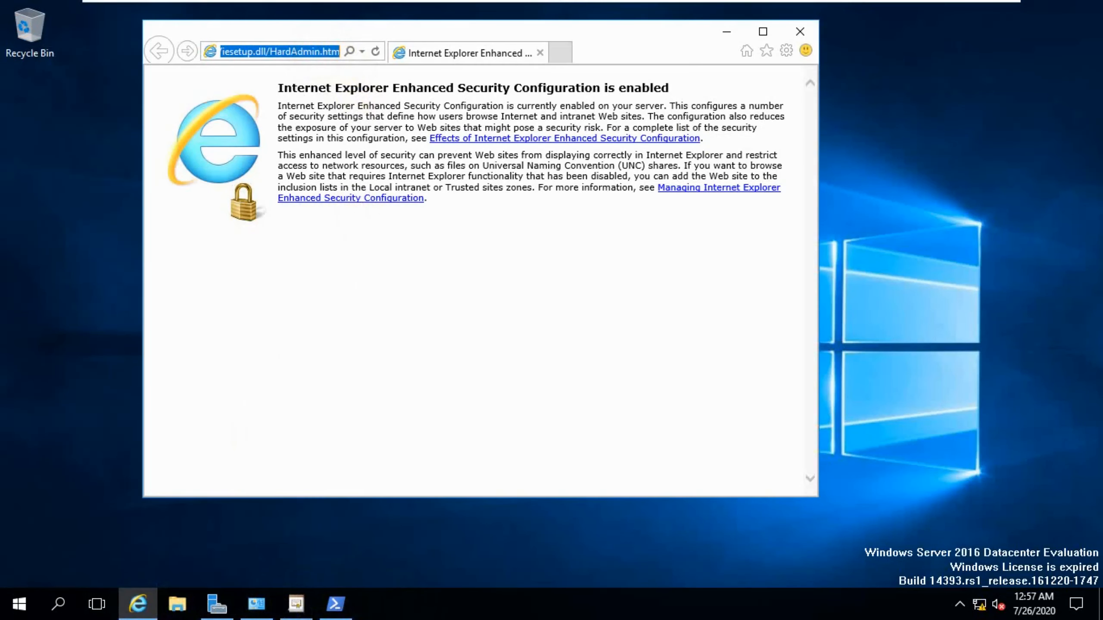
key("ctrl+v")
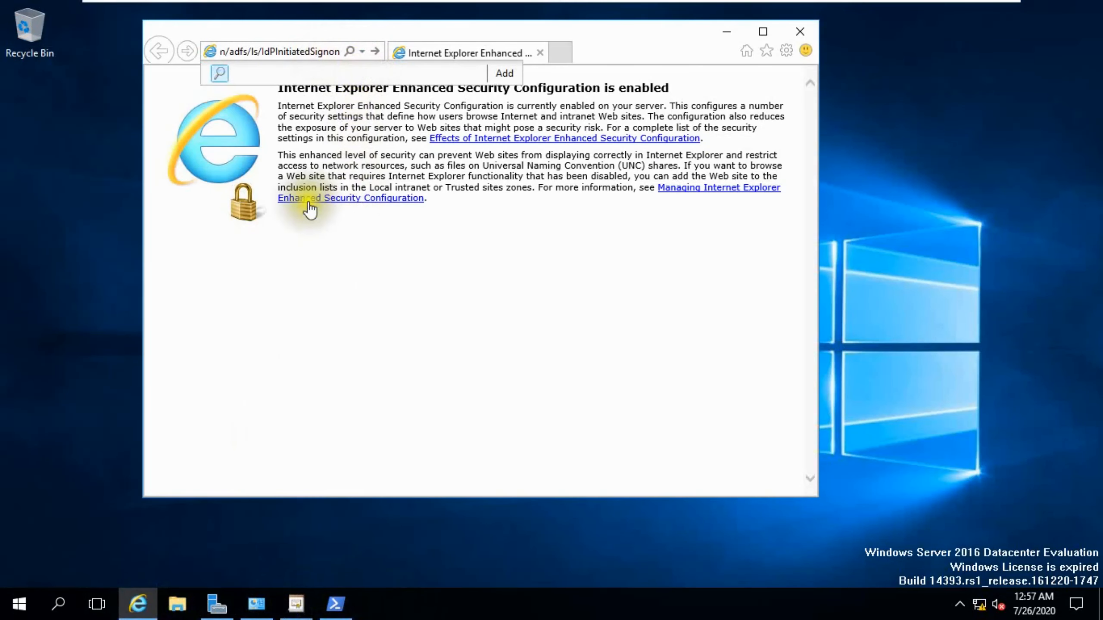
left_click_drag(361, 31, 456, 47)
left_click(472, 67)
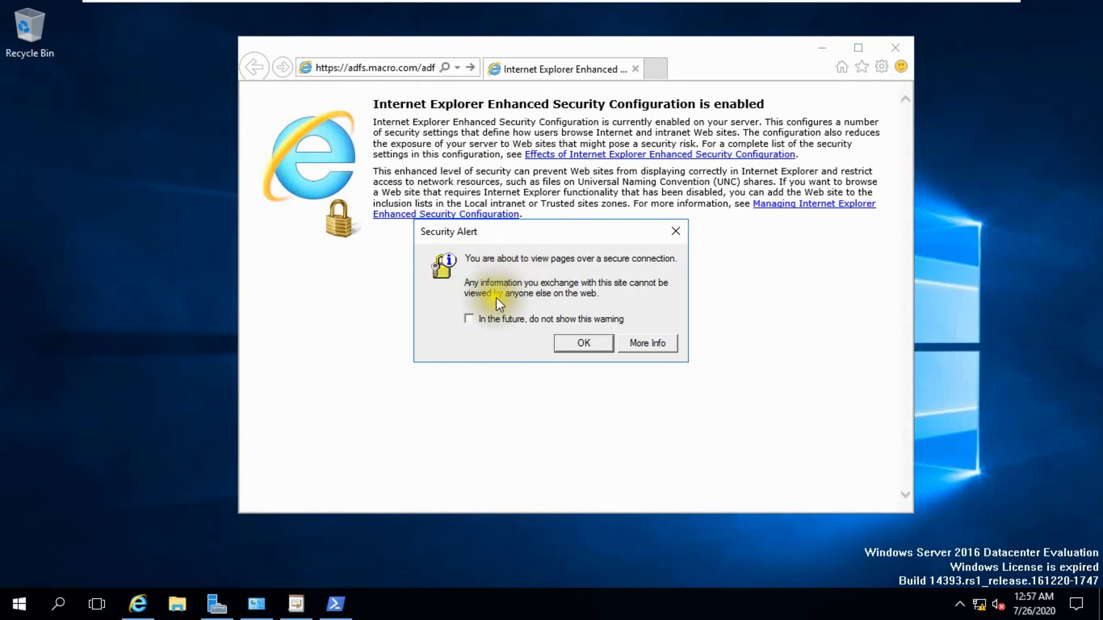
left_click(582, 344)
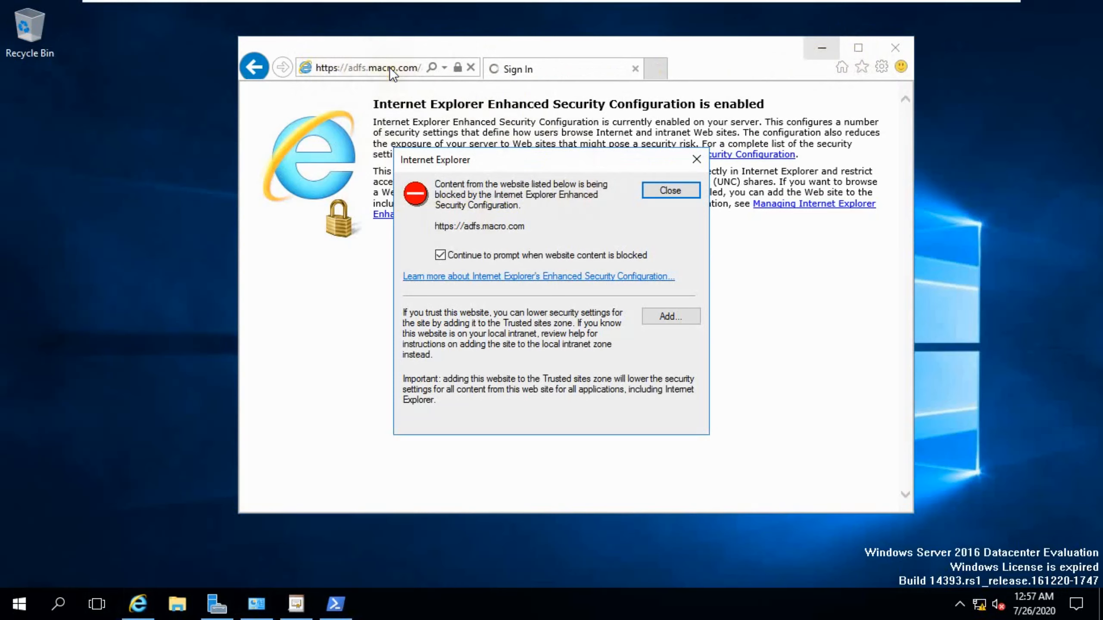
left_click(667, 309)
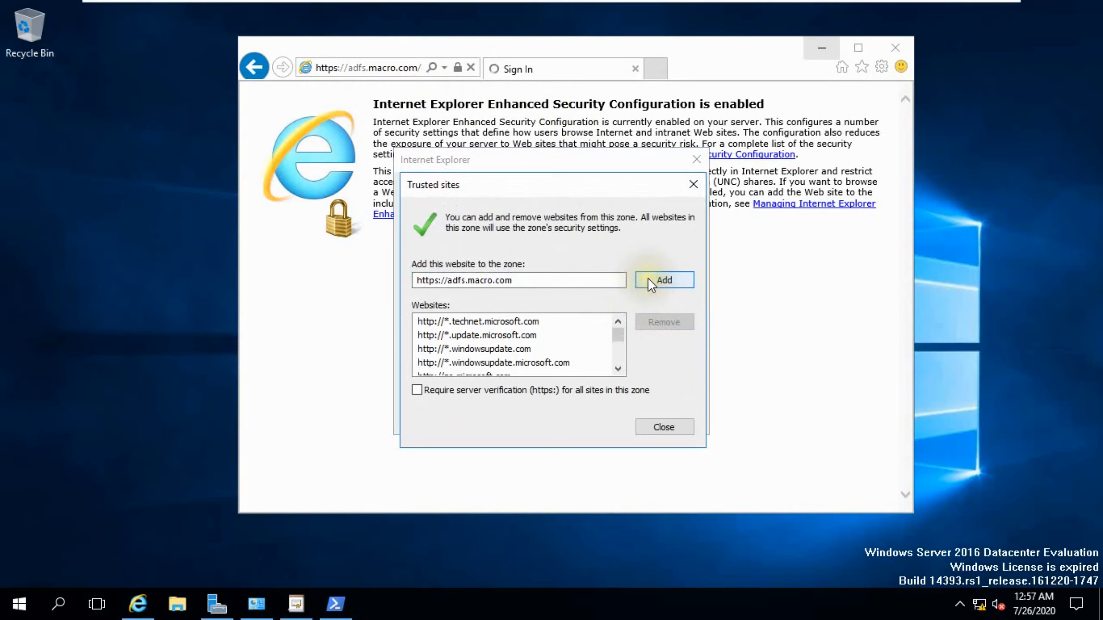
left_click(648, 278)
left_click(646, 424)
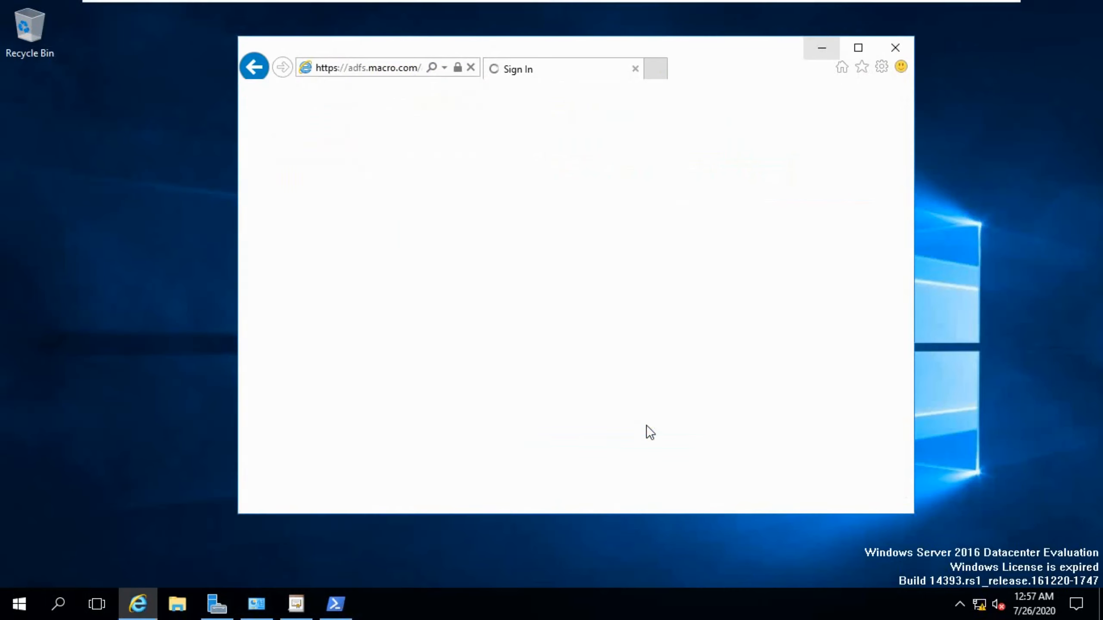
left_click(613, 244)
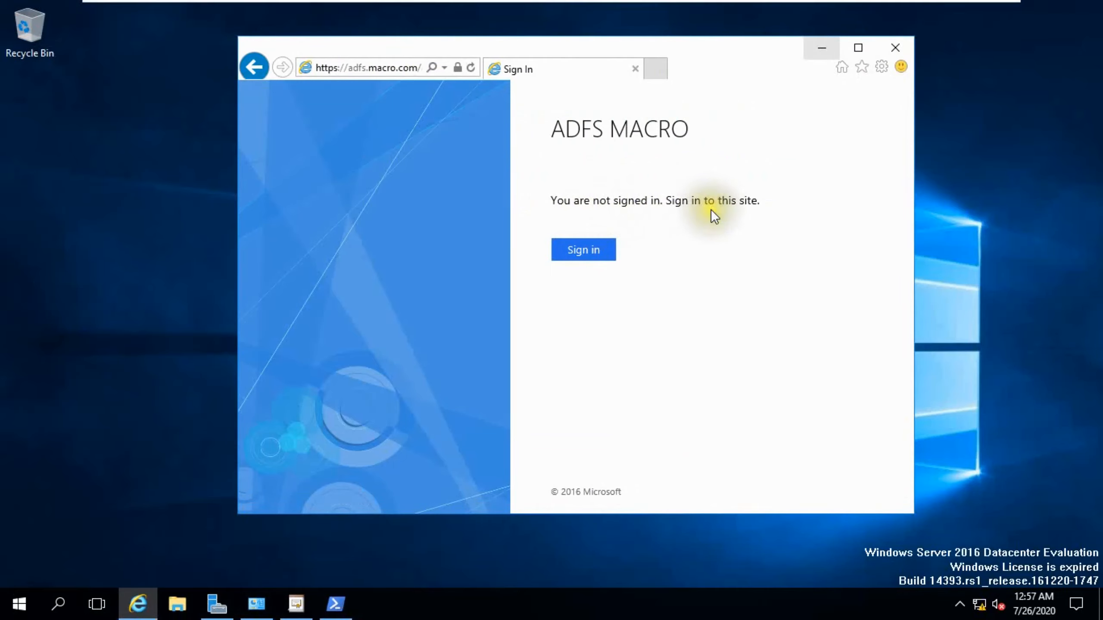
left_click_drag(703, 55, 879, 53)
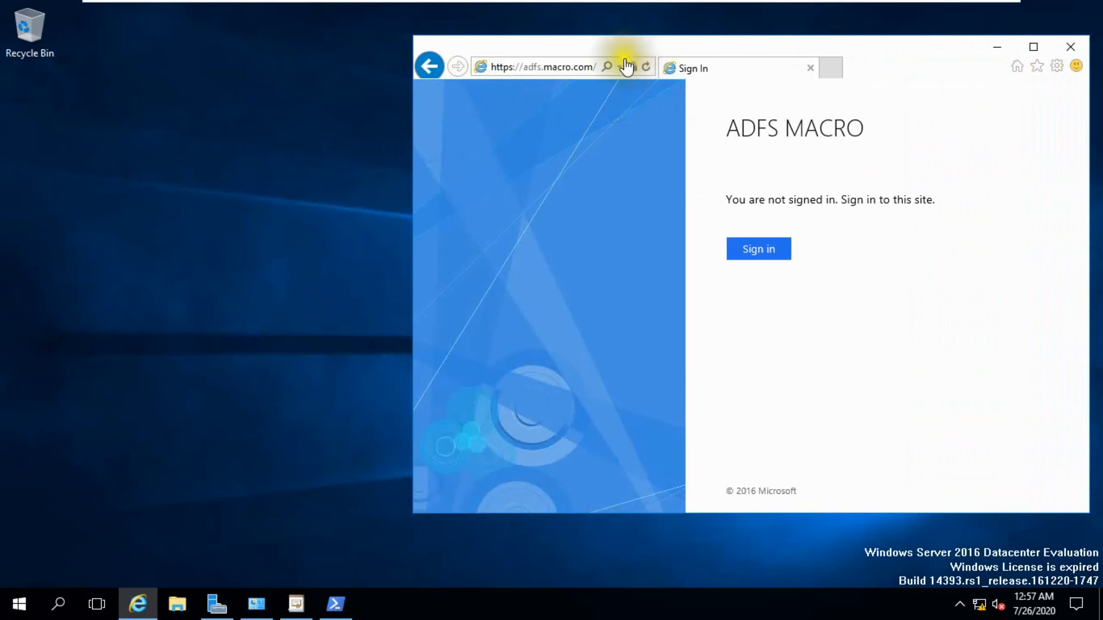
Create a new text document on the desktop, open it, and paste the sign-on URL into it.
right_click(109, 121)
mouse_move(223, 237)
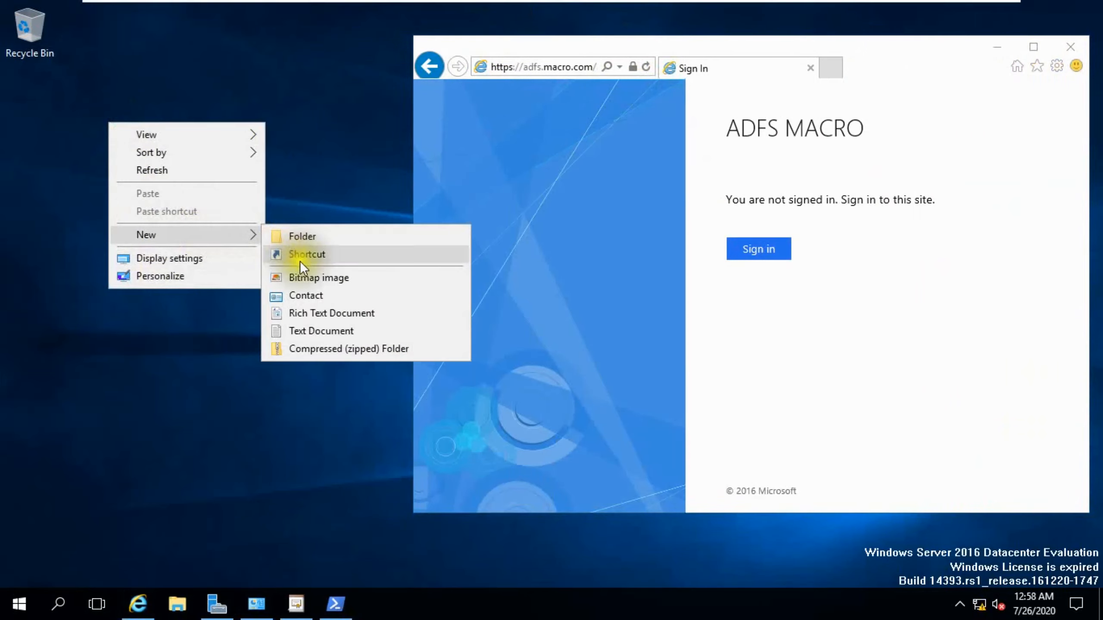
left_click(305, 330)
left_click(142, 110)
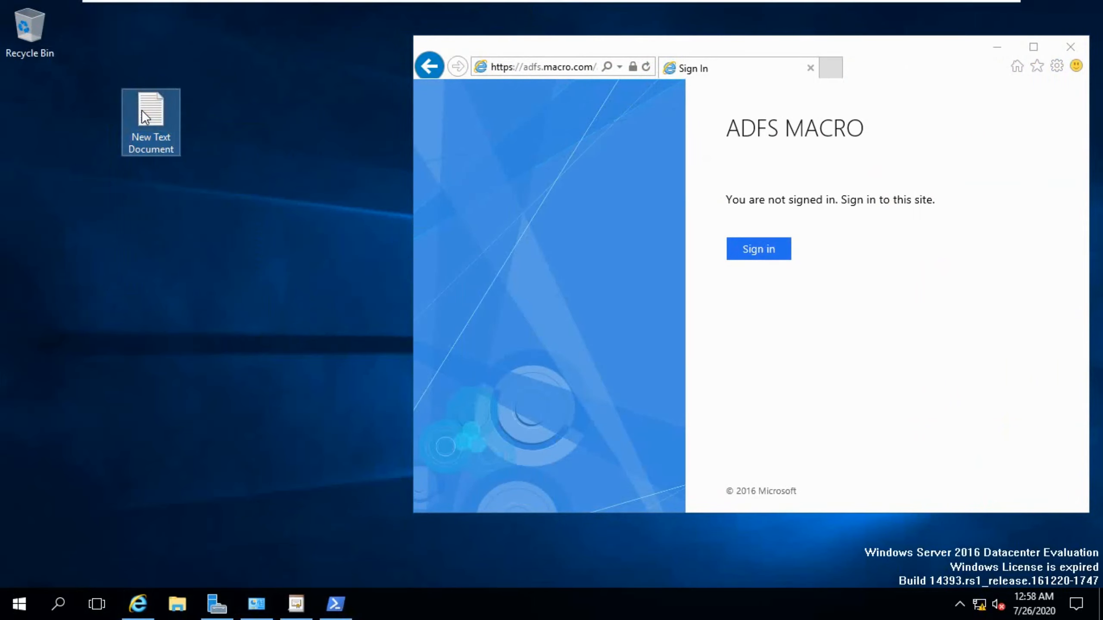
double_click(161, 111)
key("ctrl+v")
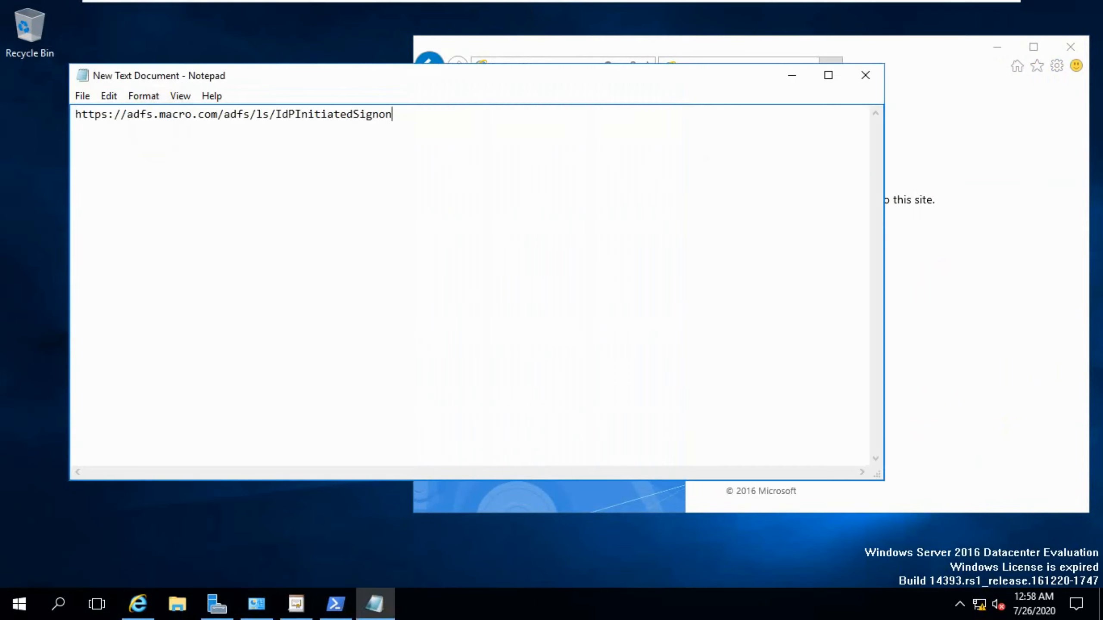
Set the Notepad font size to 20.
left_click(103, 94)
left_click(81, 96)
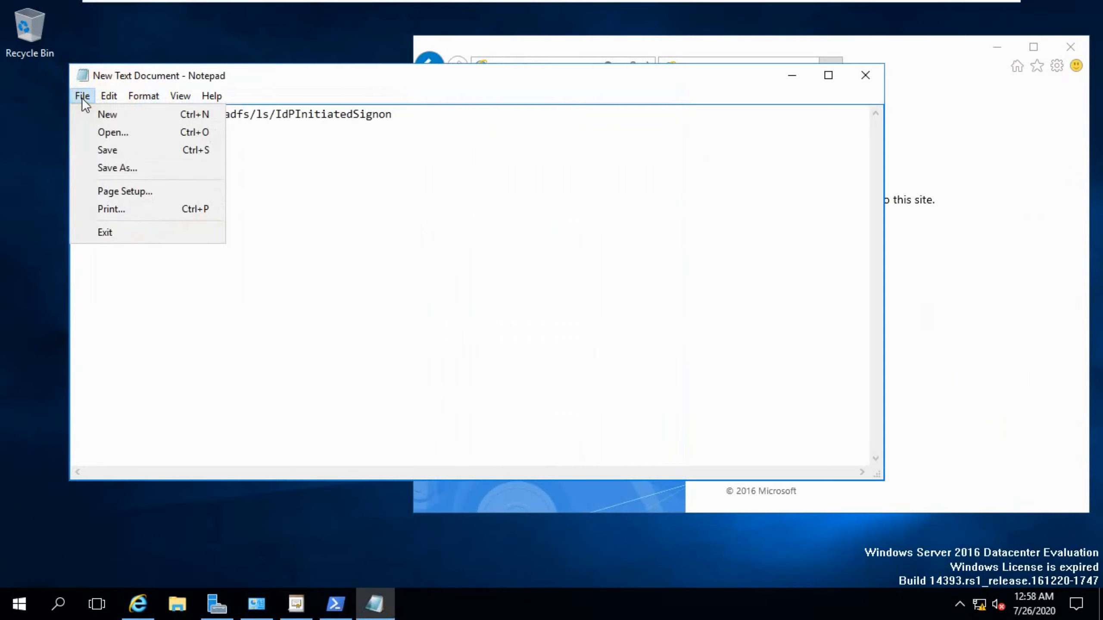
left_click(138, 96)
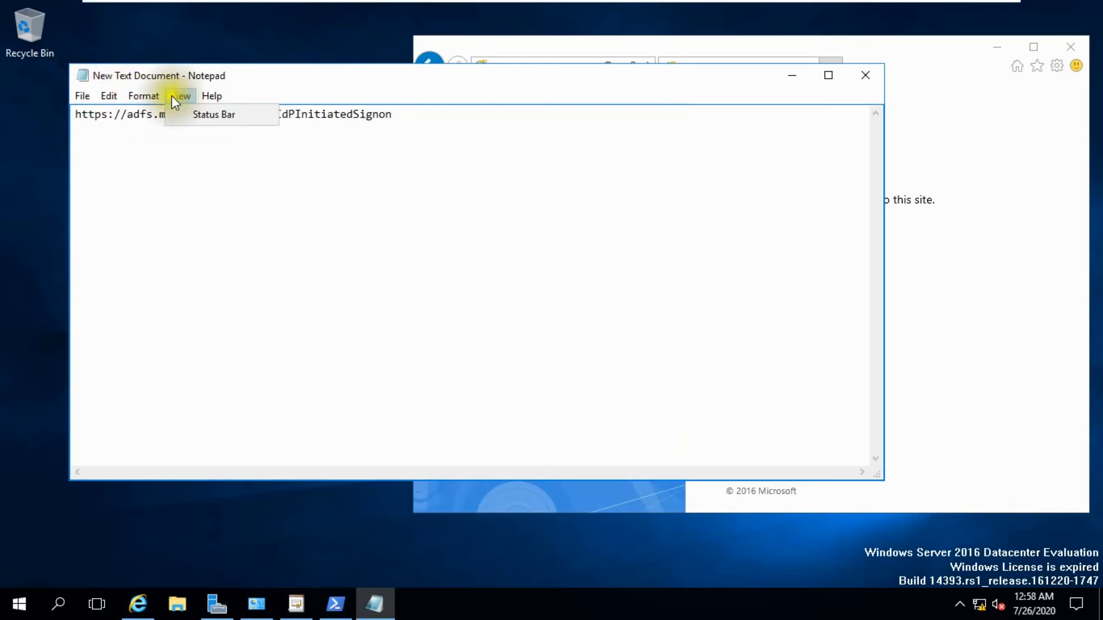
left_click(157, 132)
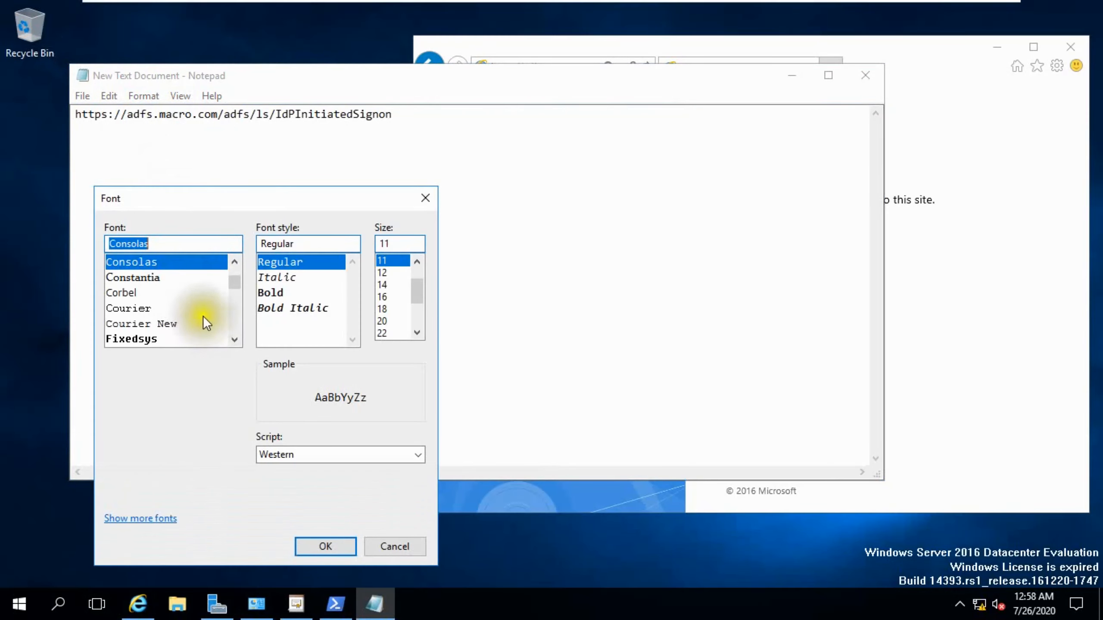
left_click(383, 321)
left_click(325, 546)
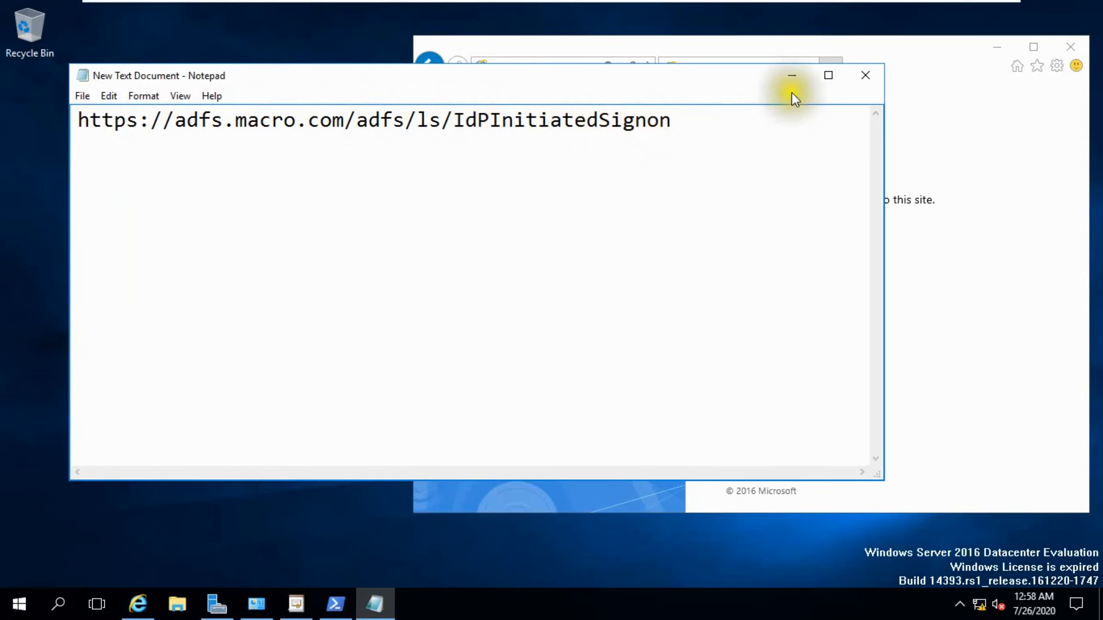
Minimize Notepad and paste the sign-on URL into the browser's address bar.
left_click(792, 75)
left_click(540, 70)
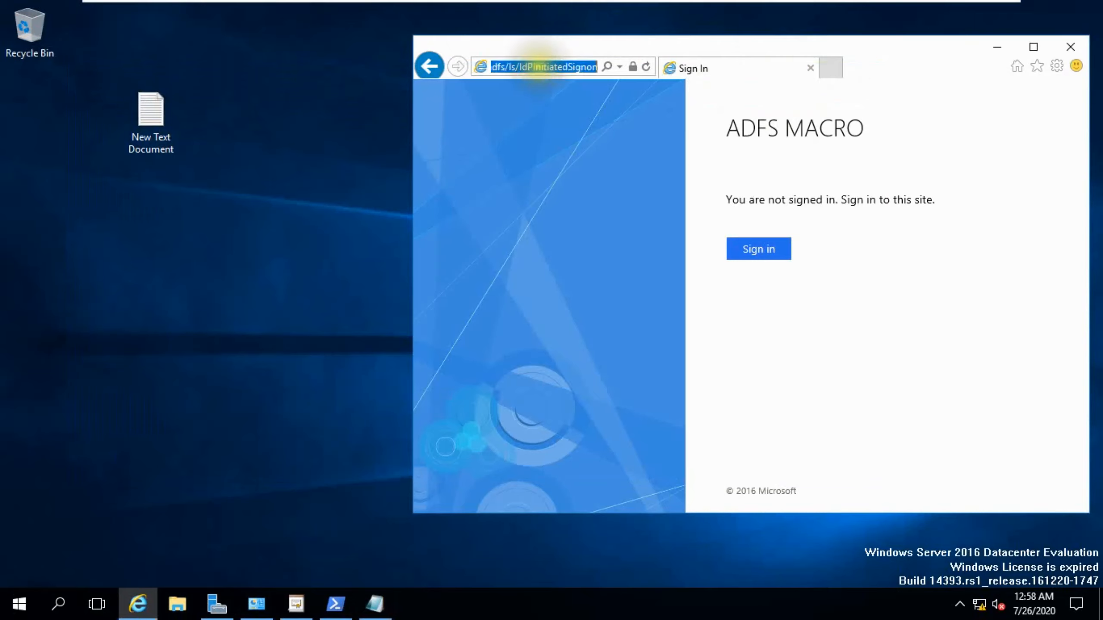
key("ctrl+v")
key("Left")
key("Left")
key("Left")
key("Left")
key("Left")
key("Left")
key("Left")
key("Left")
key("Left")
key("Left")
key("Left")
key("Left")
key("Left")
key("Left")
key("Left")
key("Left")
key("Left")
key("Left")
key("Left")
key("Left")
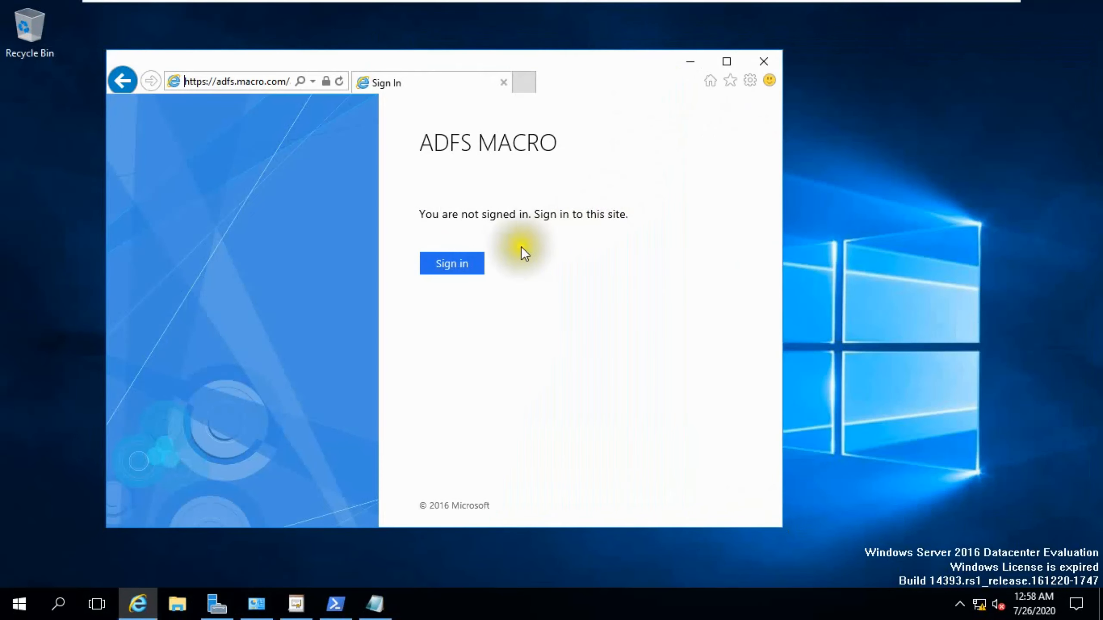
Sign in on the ADFS page with the domain administrator's user name and account password.
left_click(453, 263)
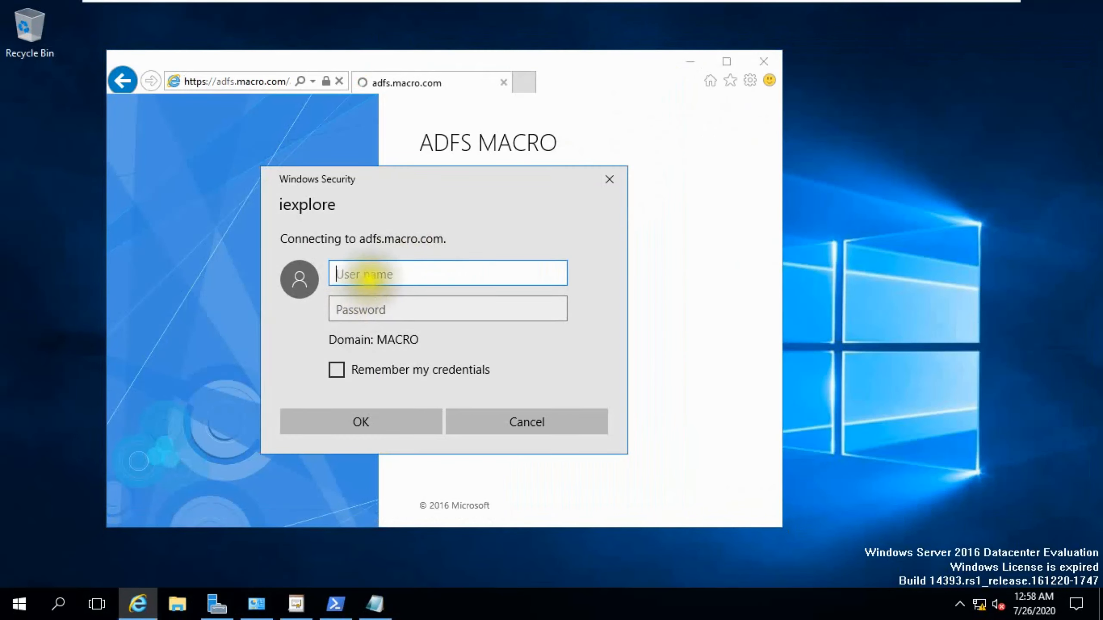
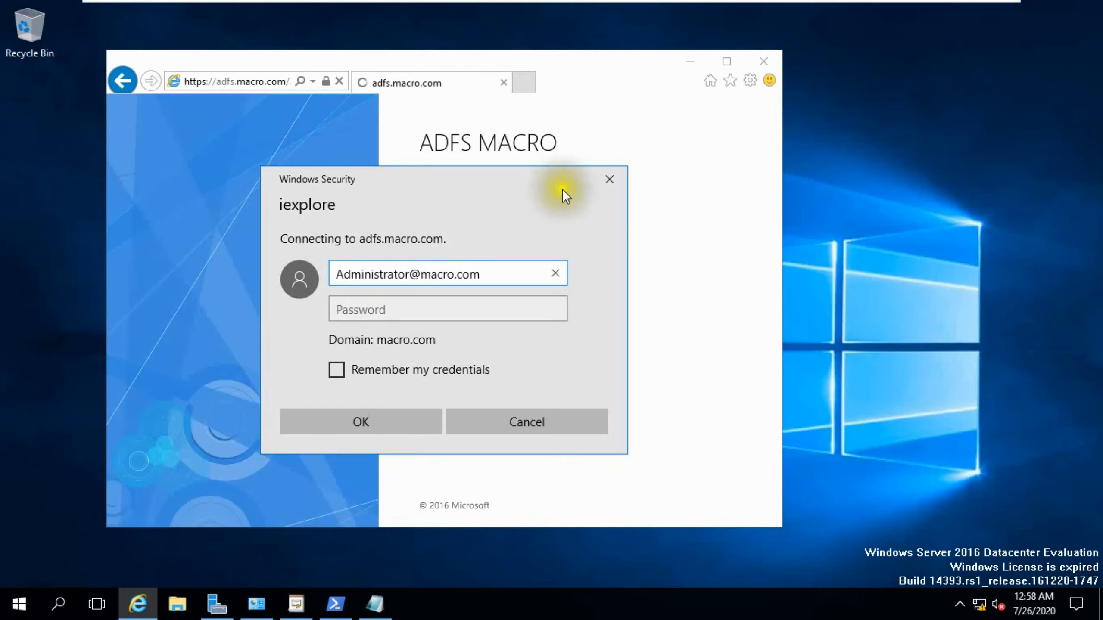
left_click(375, 312)
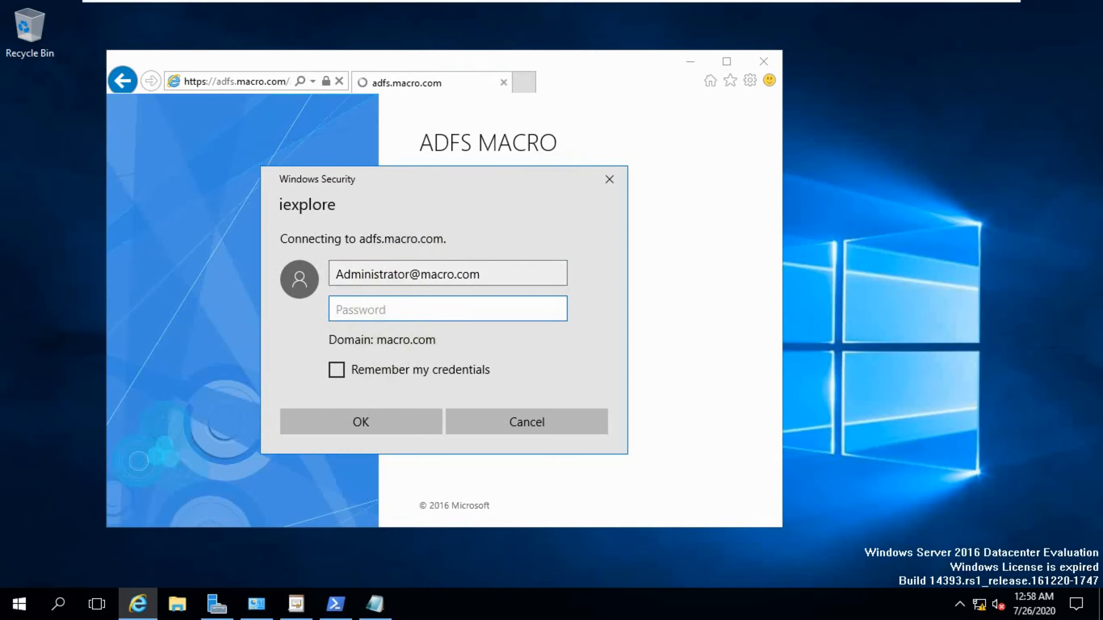
type("•••••••••••")
left_click(371, 424)
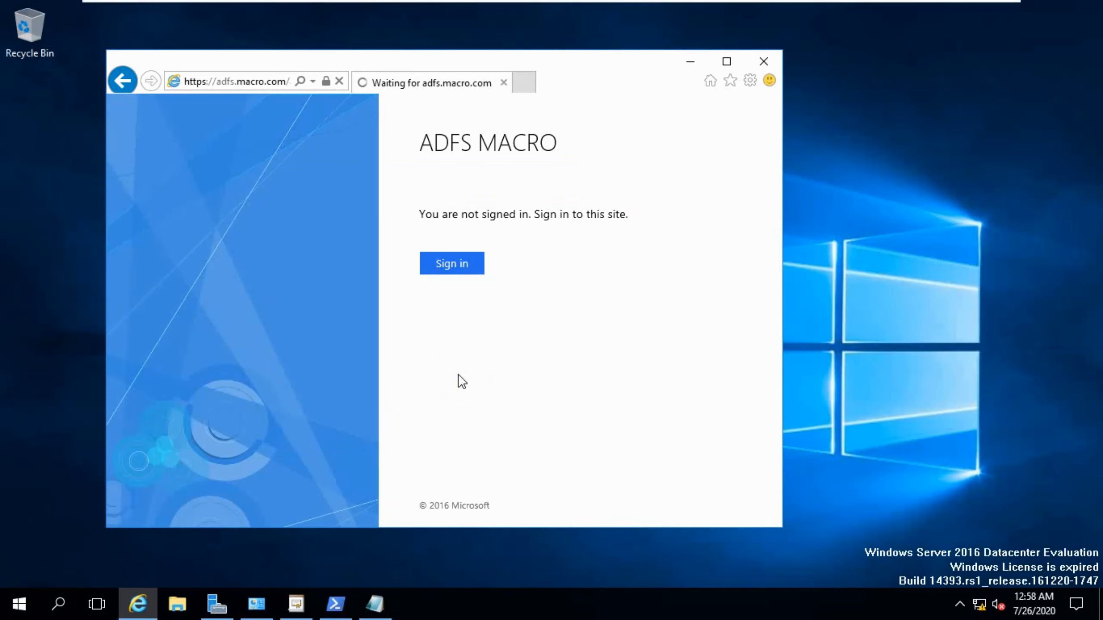
left_click(461, 272)
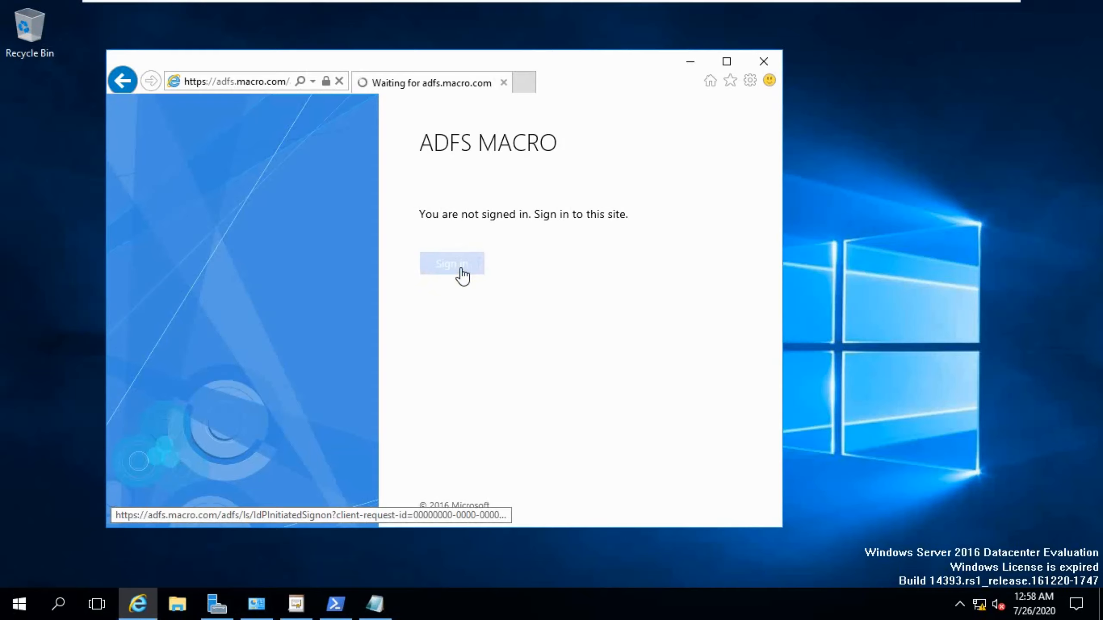